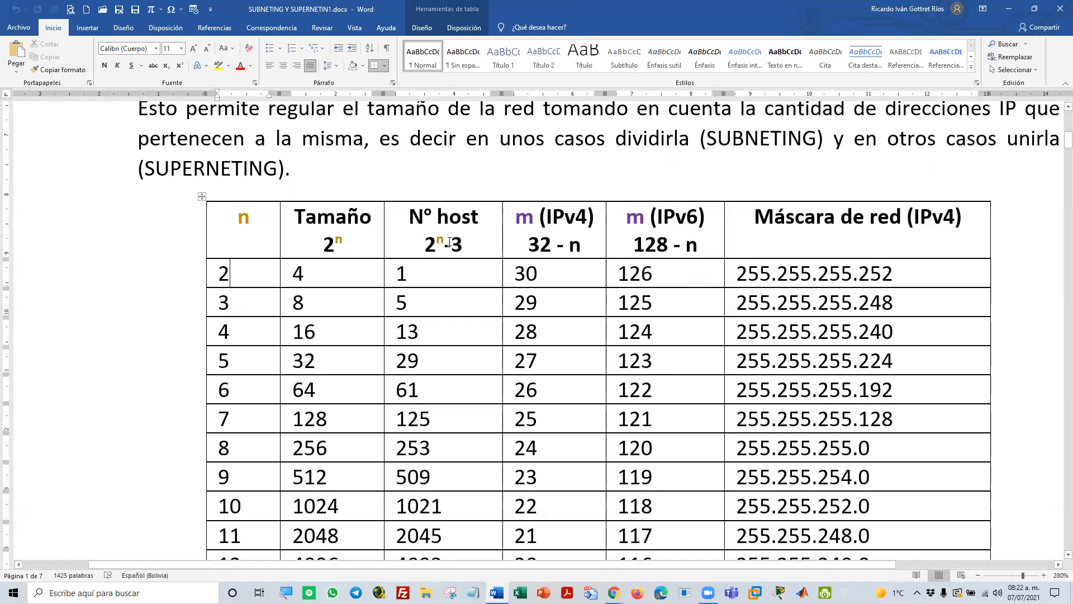
Highlight the exponent n and the subtracted 3 in the N° host header formula of the subnet table
drag(437, 239, 445, 241)
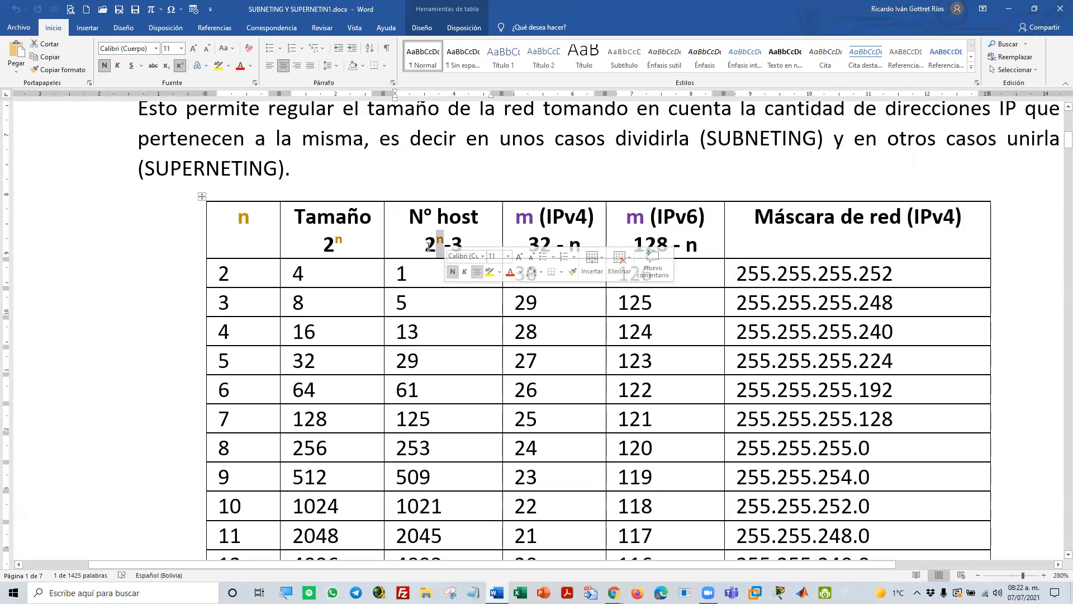
click(428, 247)
drag(428, 247, 463, 254)
click(454, 255)
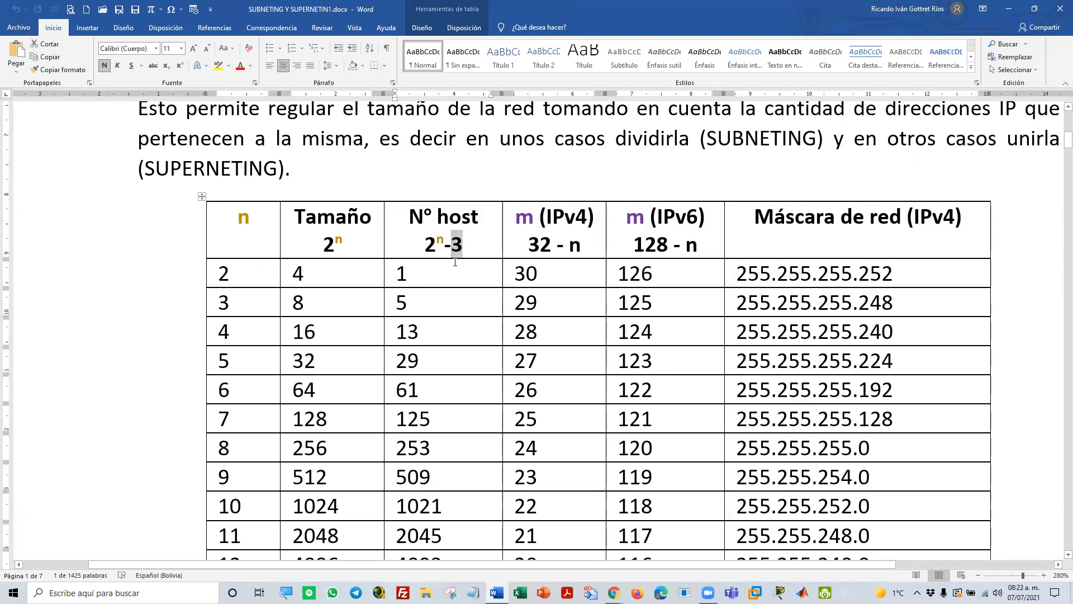
click(420, 279)
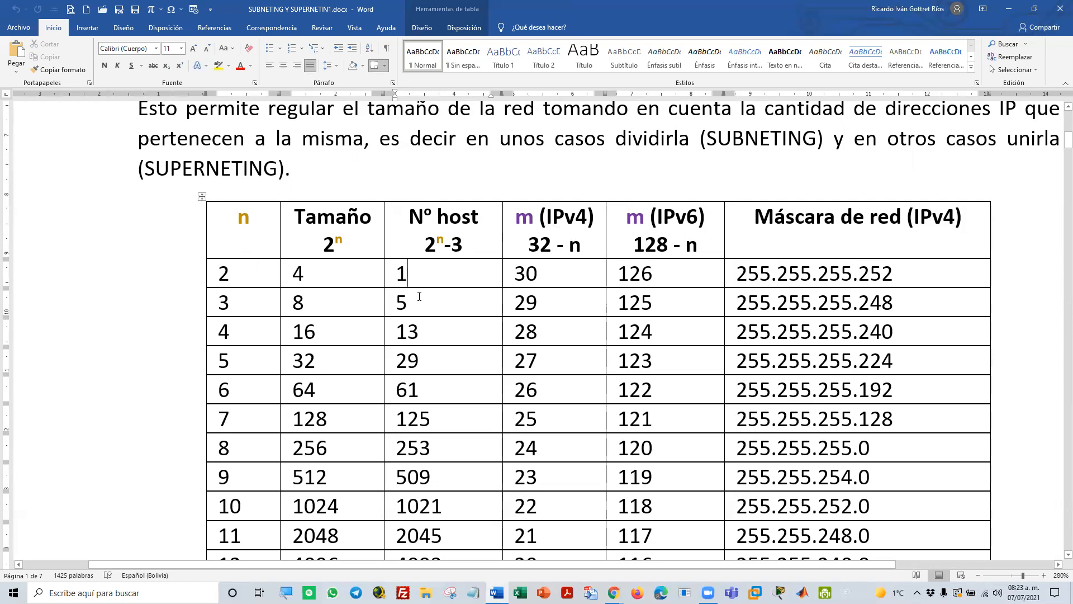
Point out the 2ⁿ formula under Tamaño and highlight the N° host value in the n = 2 row
click(290, 273)
drag(342, 244, 334, 244)
click(329, 246)
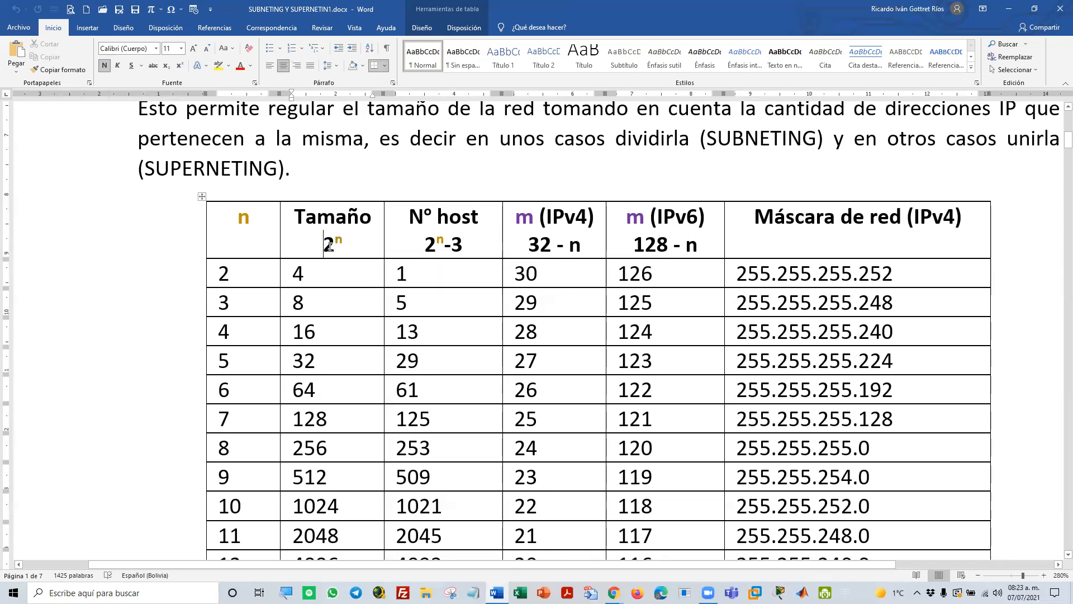
drag(409, 274, 396, 274)
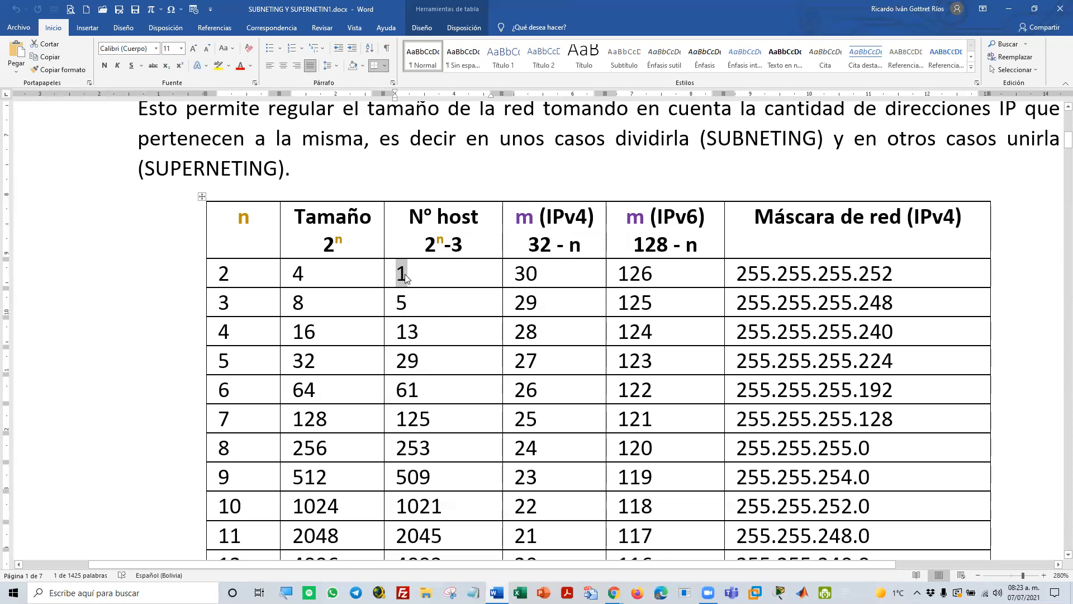
click(408, 277)
drag(408, 276, 396, 278)
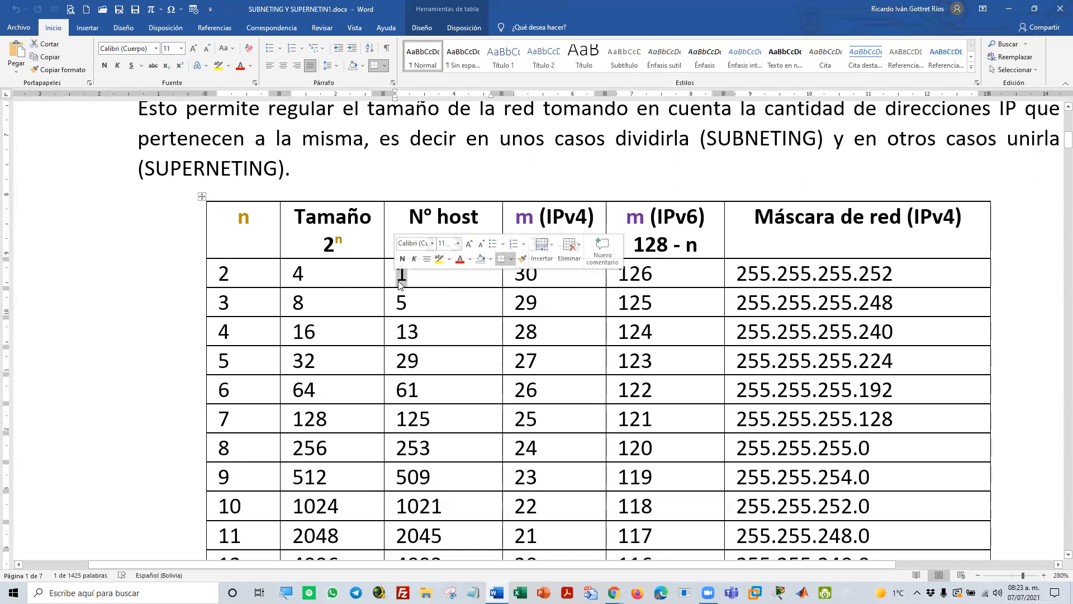
click(417, 283)
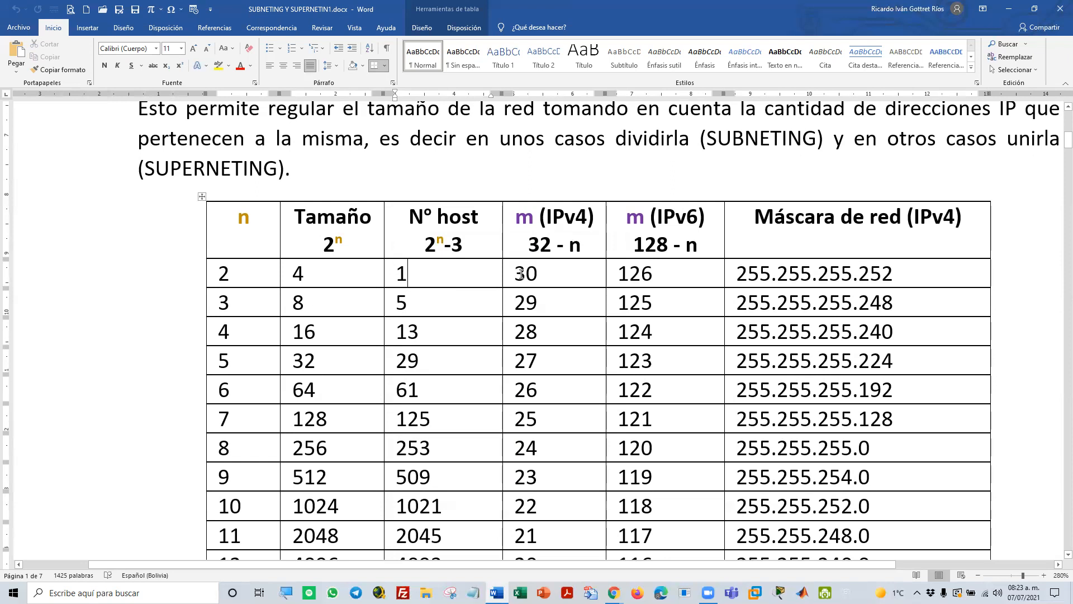
Highlight the IPv4 and IPv6 m values of the n = 2 row and the string of ones in the Porción de red line
drag(514, 278, 537, 279)
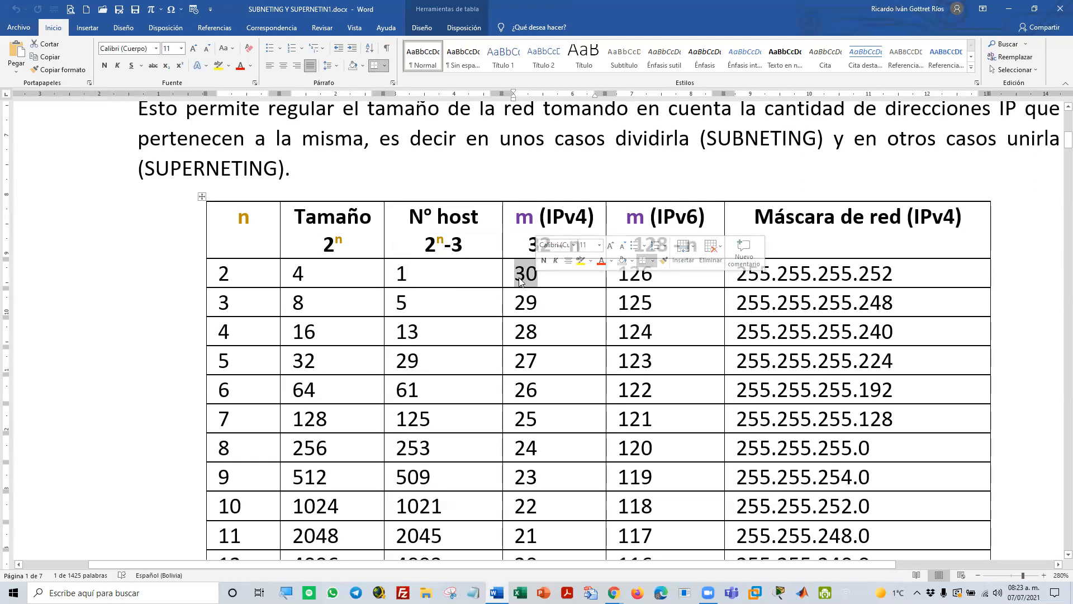
scroll(456, 246, up, 3)
drag(288, 160, 460, 161)
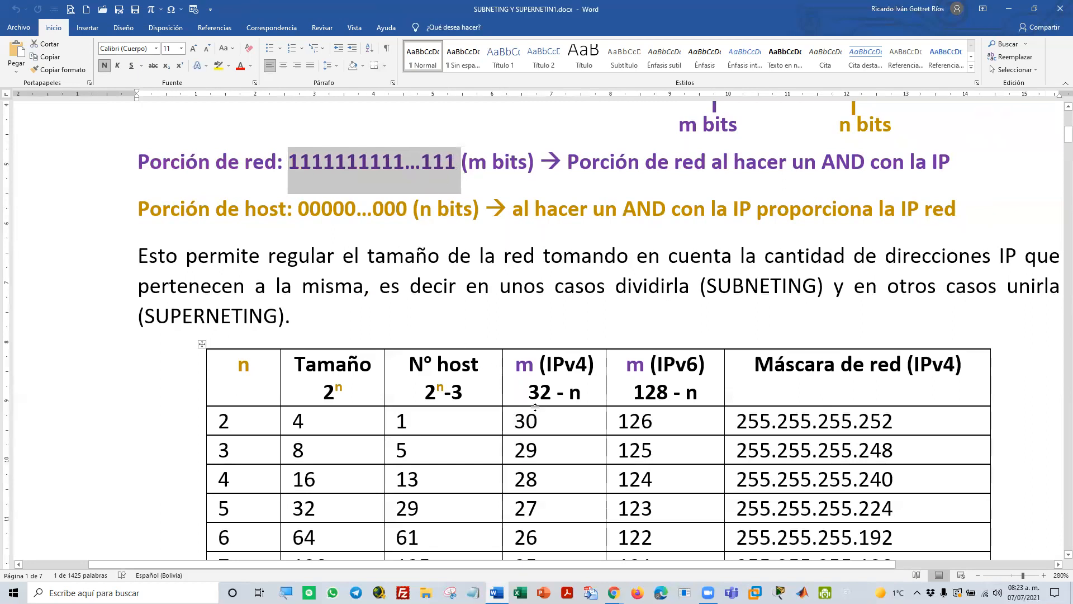
click(406, 210)
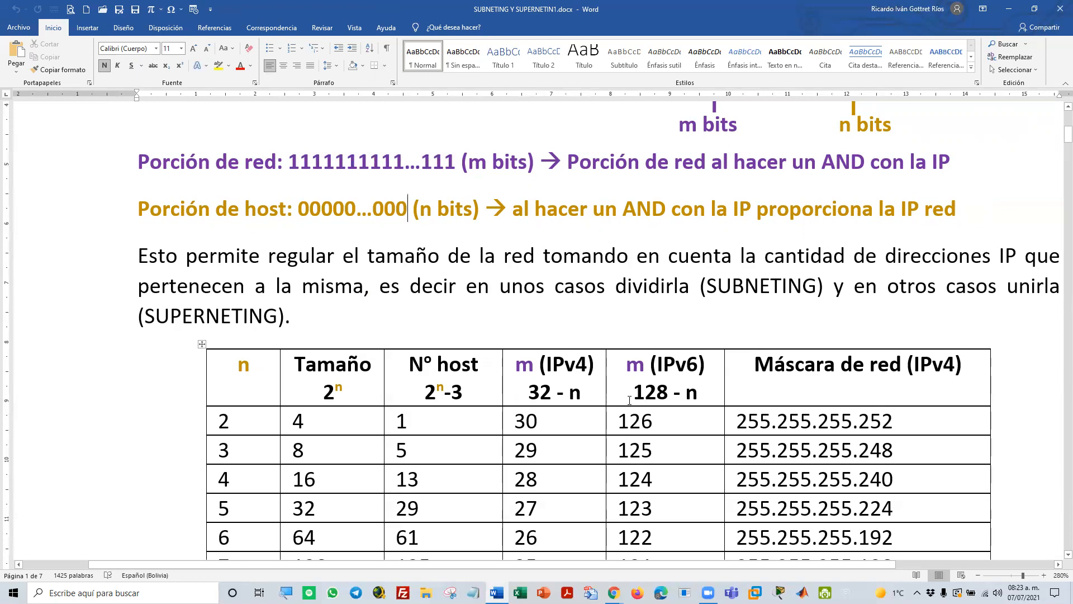
double_click(633, 423)
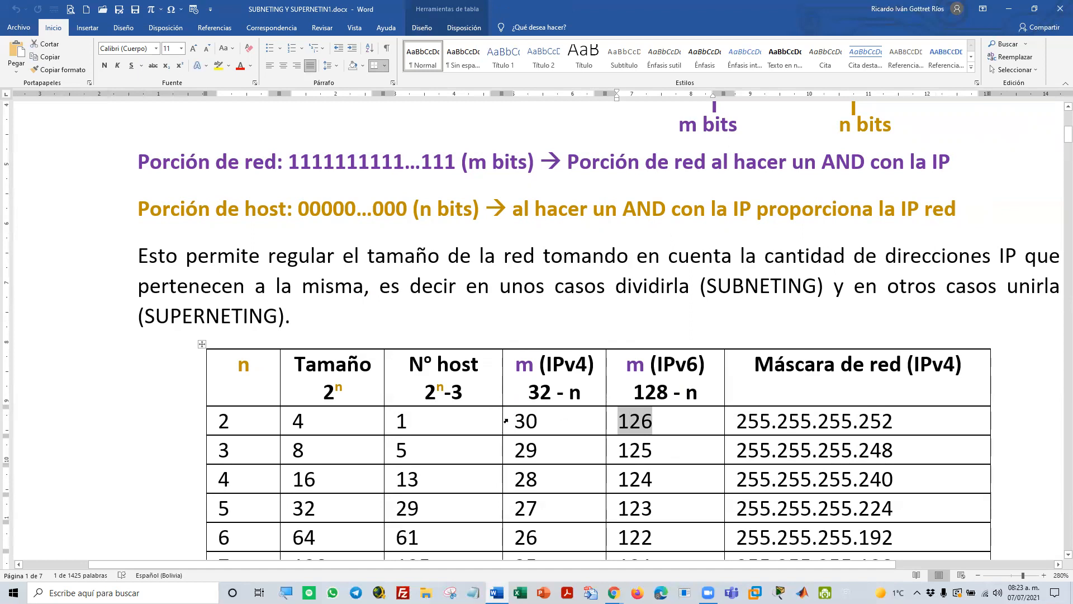
click(527, 423)
double_click(528, 423)
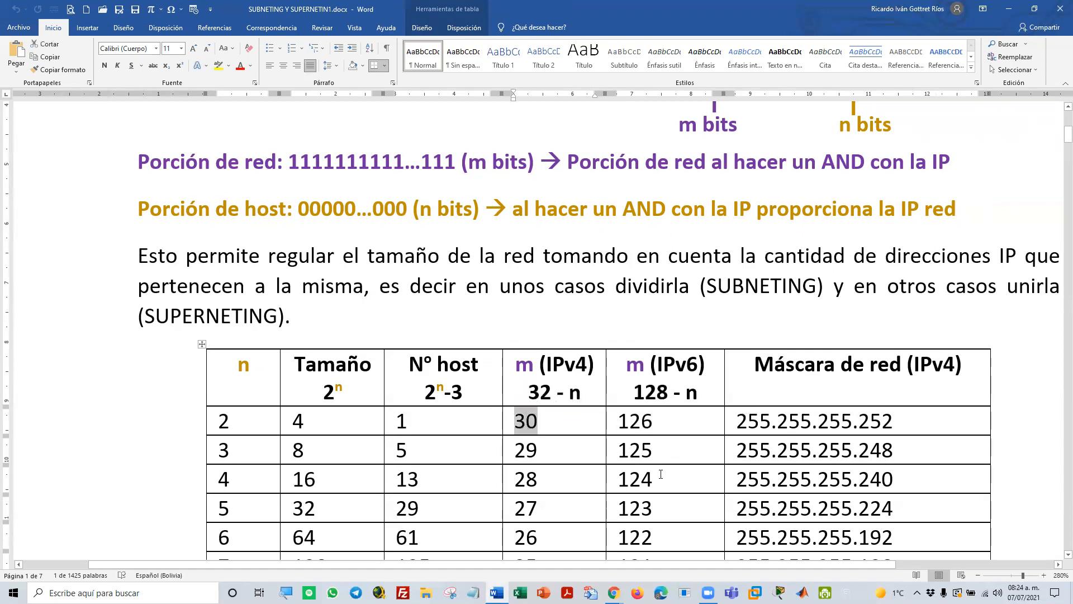
Highlight the IPv4 network mask 255.255.255.252 in the n = 2 row
scroll(718, 447, down, 1)
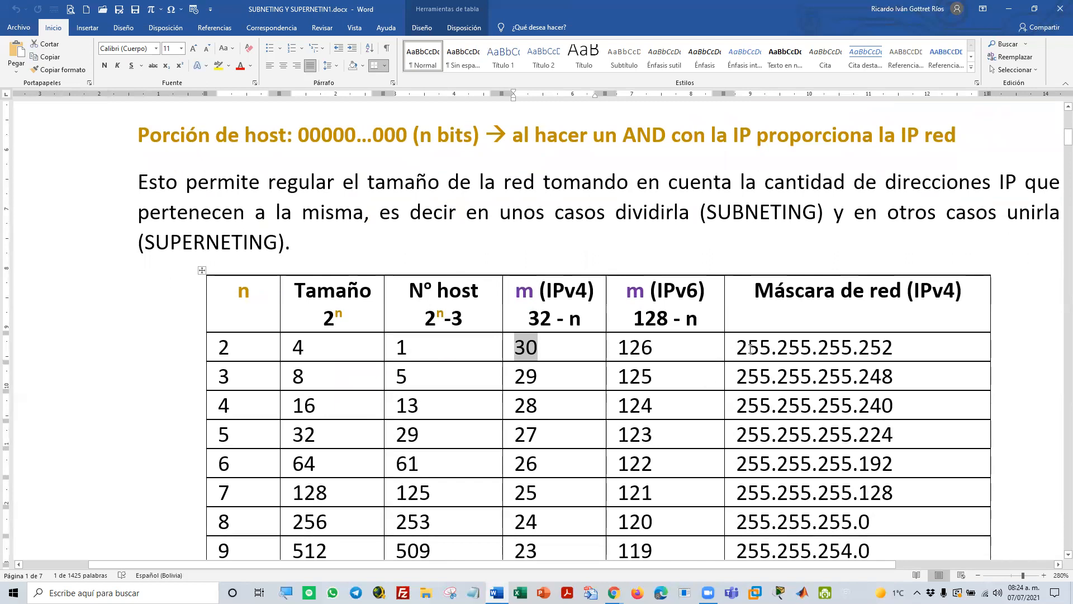
drag(739, 347, 894, 347)
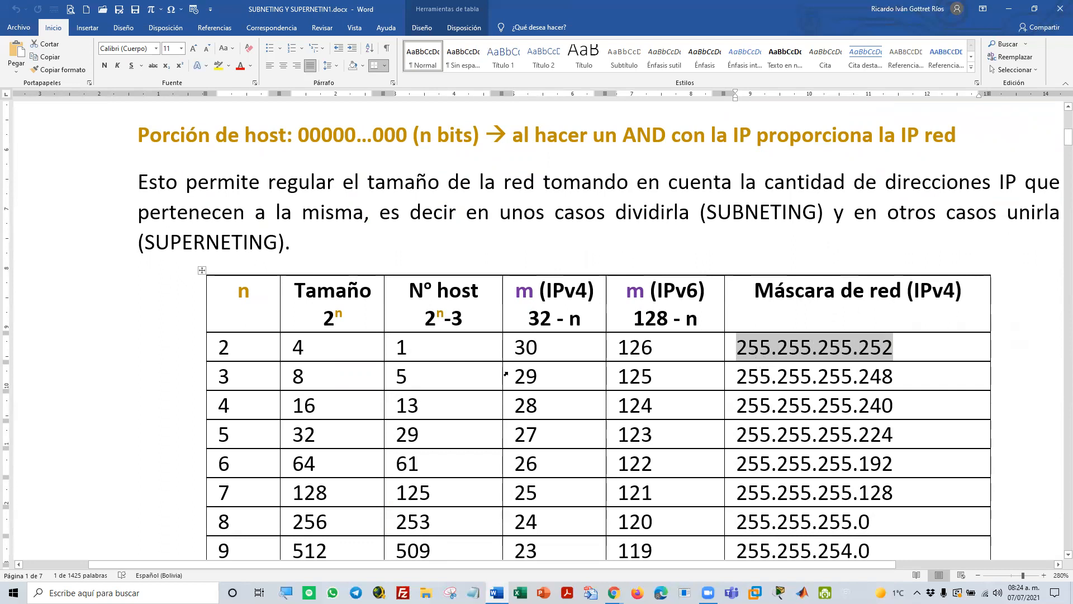
double_click(758, 350)
triple_click(796, 348)
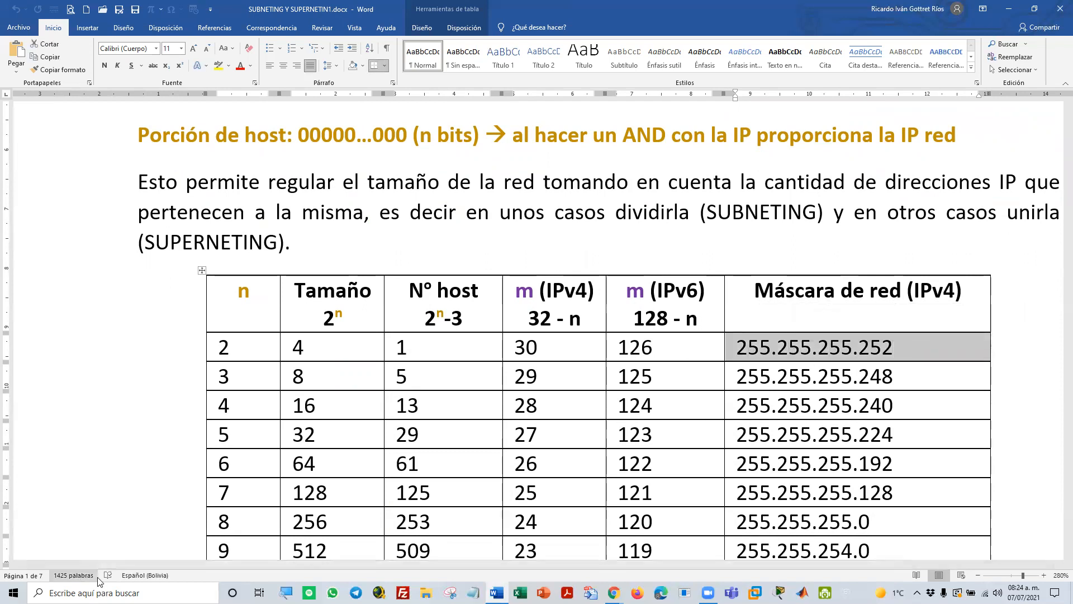
Open the Windows Calculator
click(134, 592)
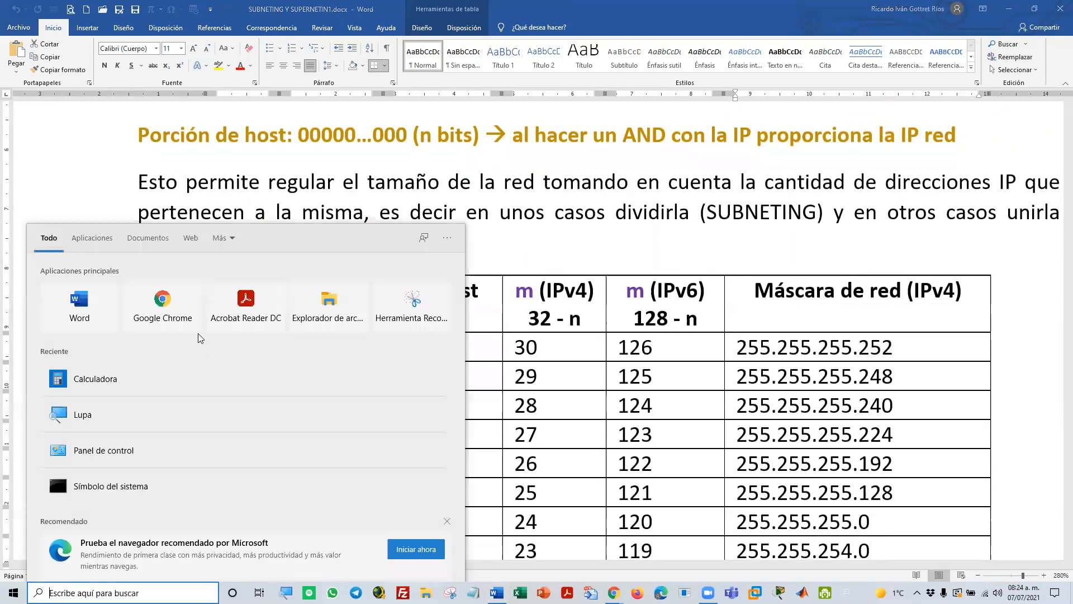
click(162, 378)
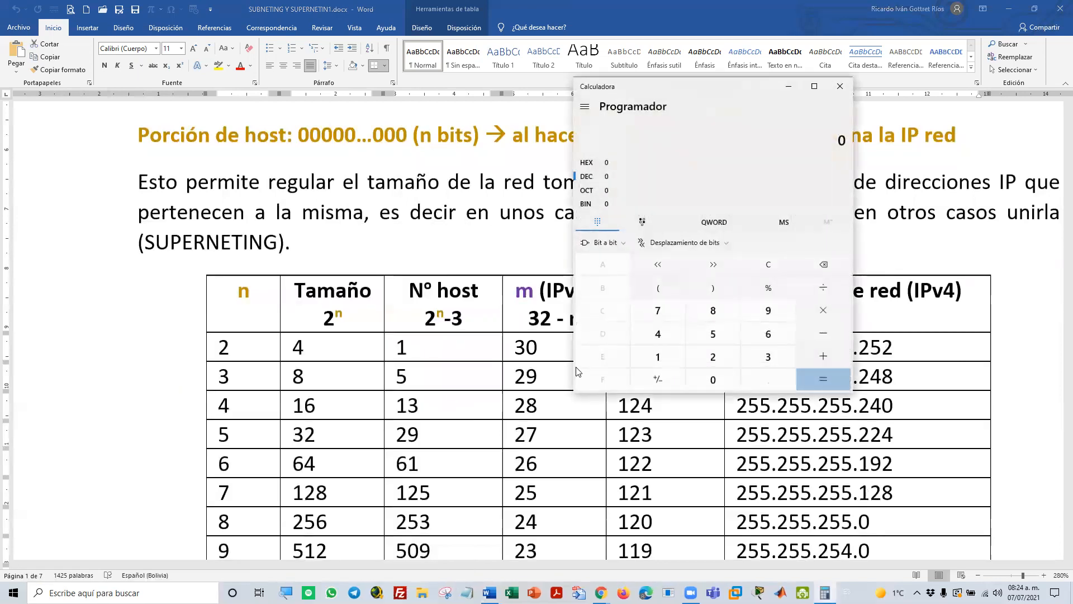
click(661, 356)
click(660, 357)
click(661, 356)
click(660, 356)
click(660, 357)
click(660, 356)
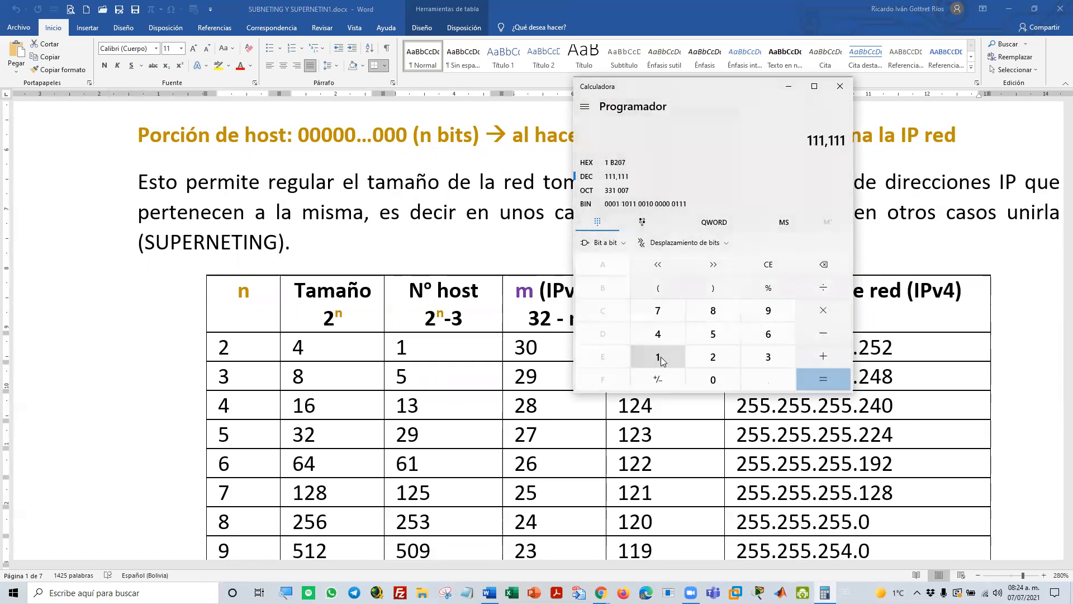
click(715, 381)
click(715, 381)
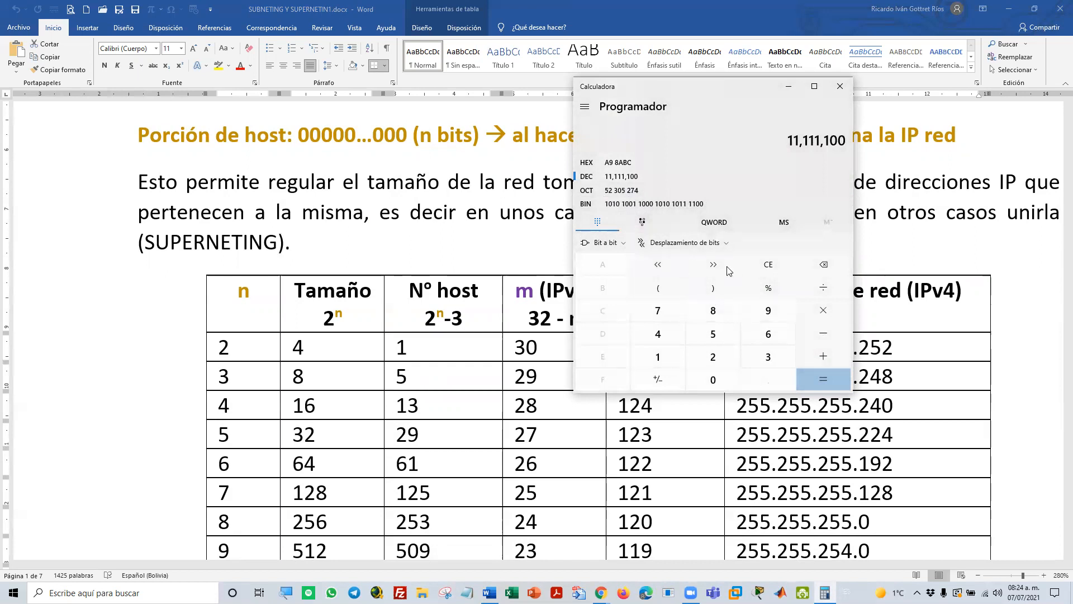
click(758, 266)
Convert binary 11111100 to decimal in the programmer calculator and highlight the matching last octet of the n = 2 mask in Word
click(585, 204)
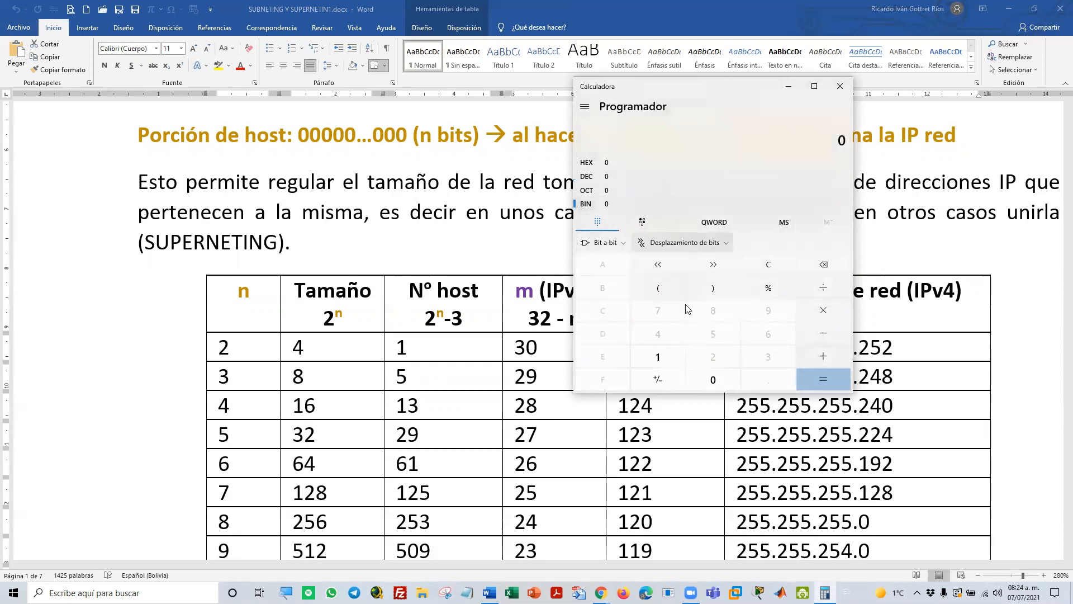
click(663, 356)
click(662, 356)
click(664, 356)
click(665, 357)
click(665, 357)
click(665, 356)
click(702, 375)
click(708, 370)
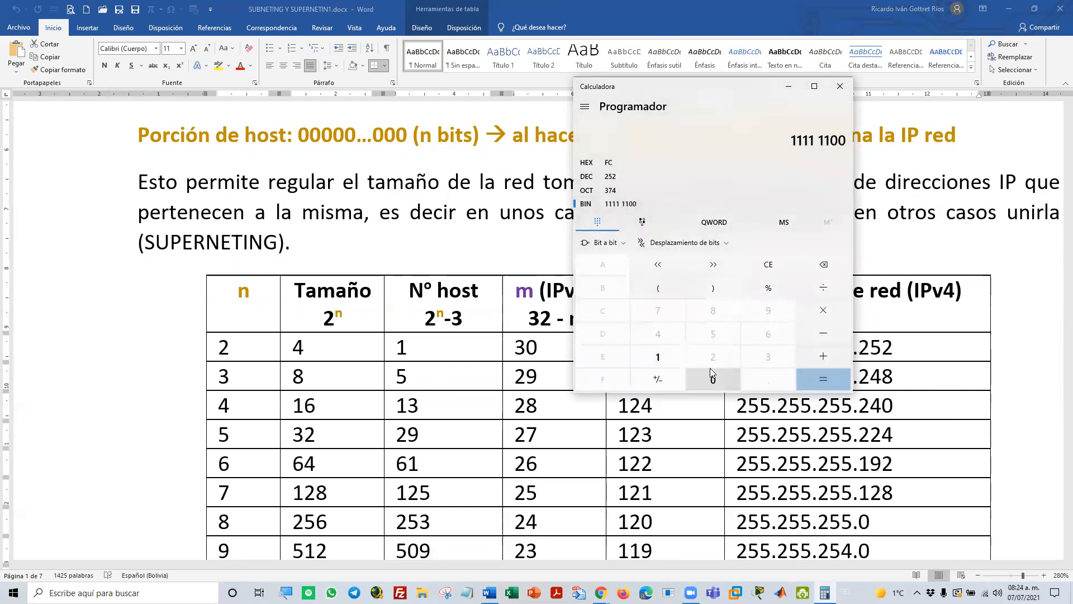
click(642, 175)
double_click(833, 137)
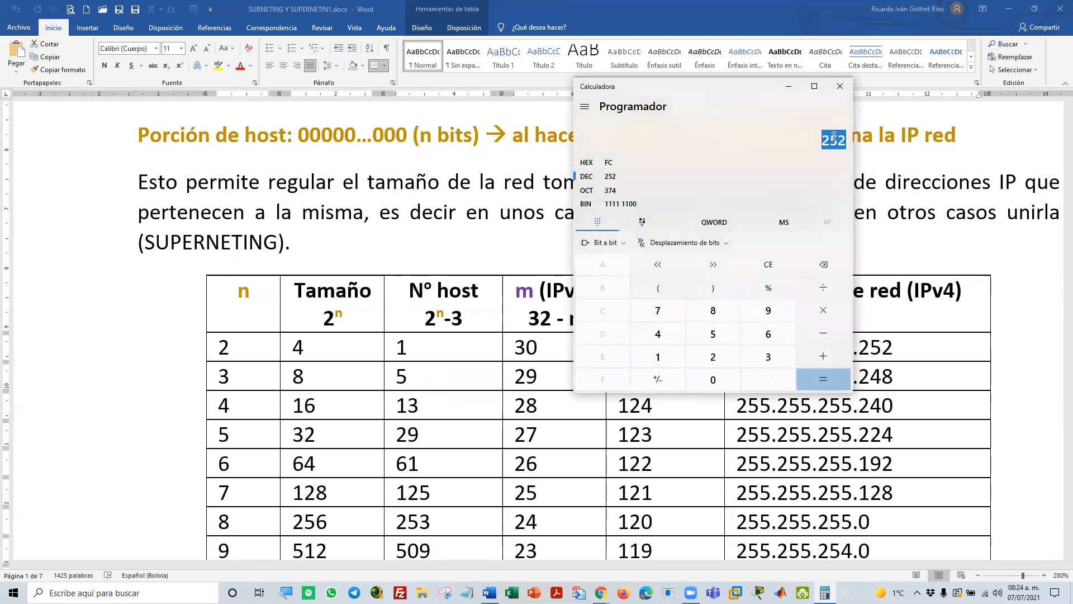
double_click(877, 347)
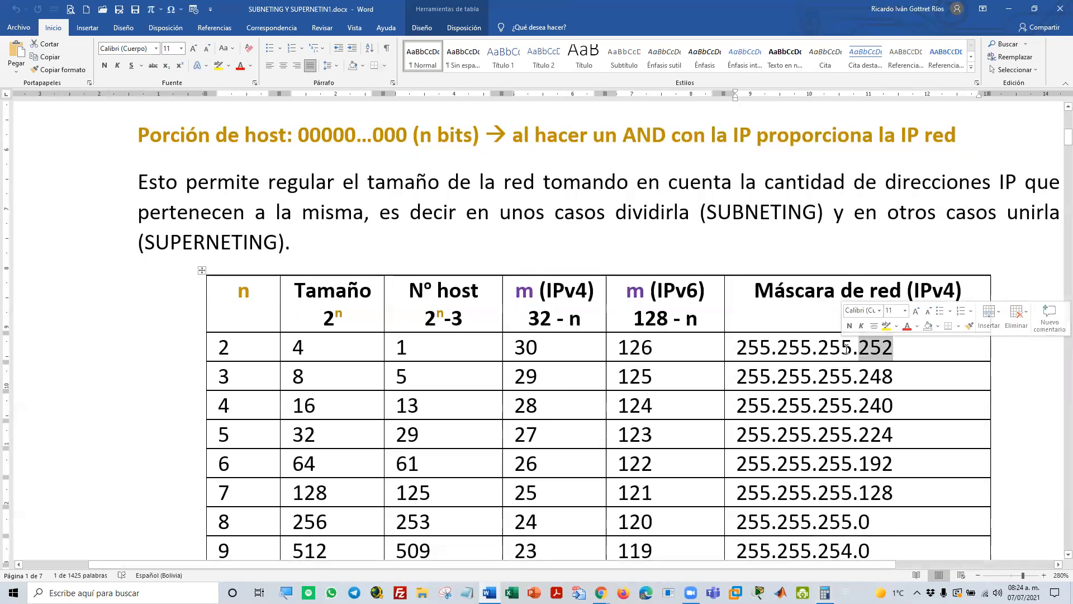
Return to the Calculator, clear it, convert binary 11111111 to decimal, and close it
key(alt+Tab)
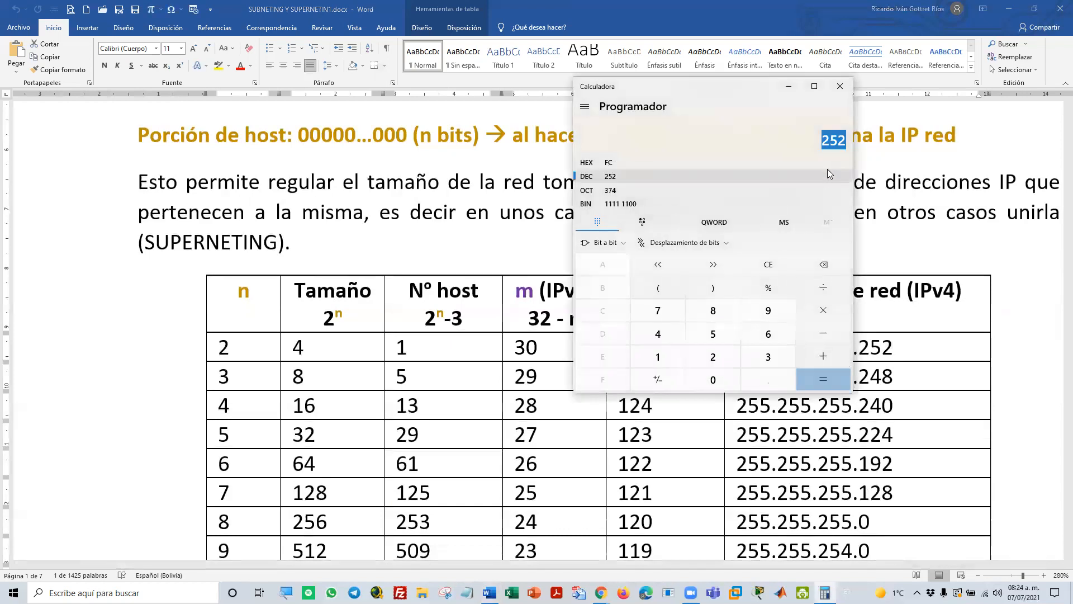
key(Escape)
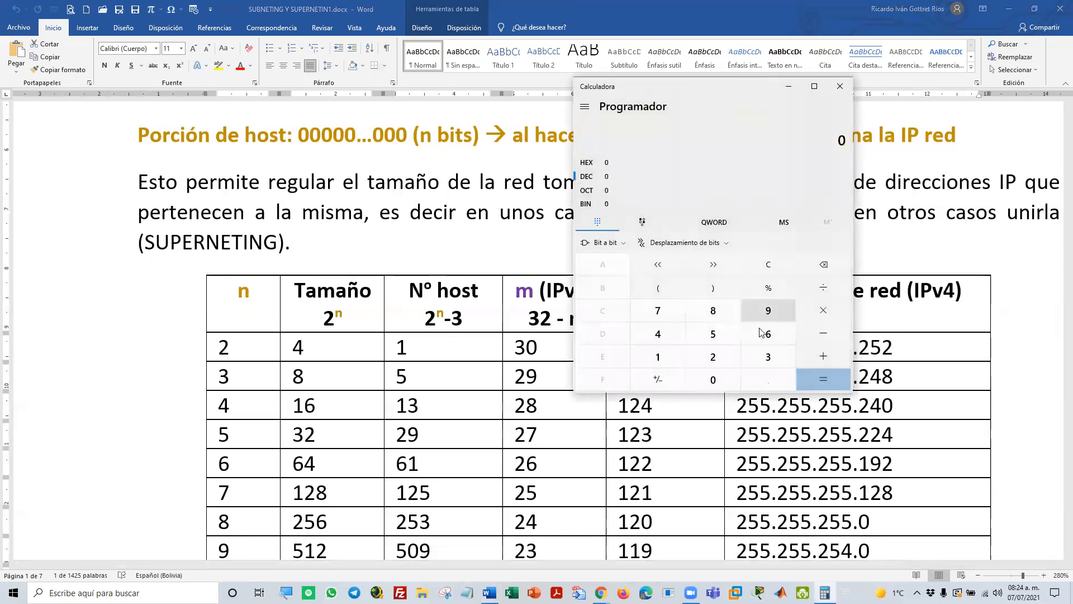
click(597, 204)
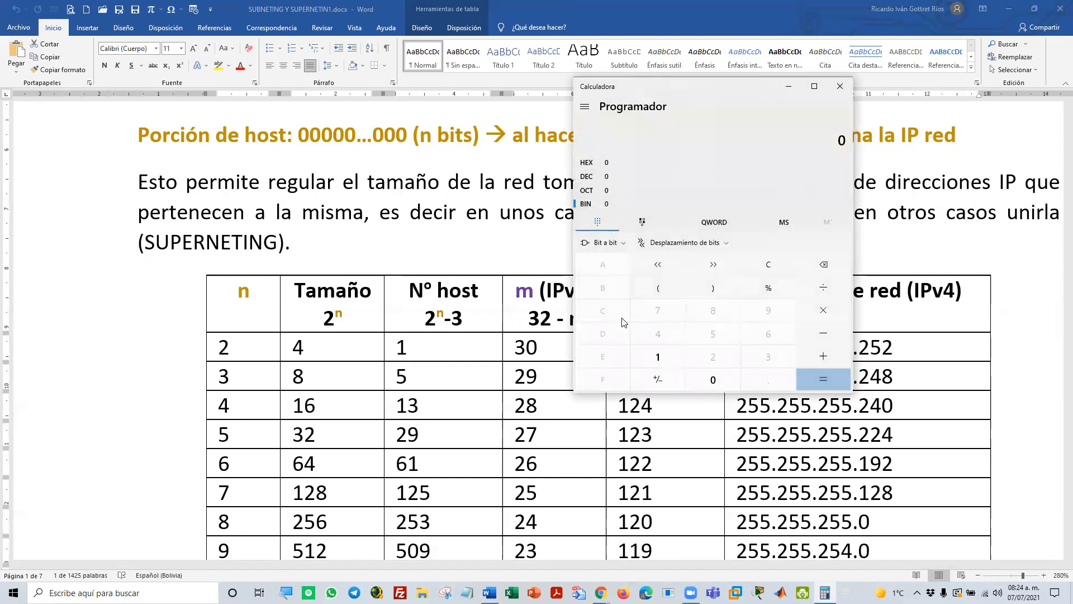
double_click(658, 366)
double_click(658, 366)
click(657, 366)
triple_click(658, 366)
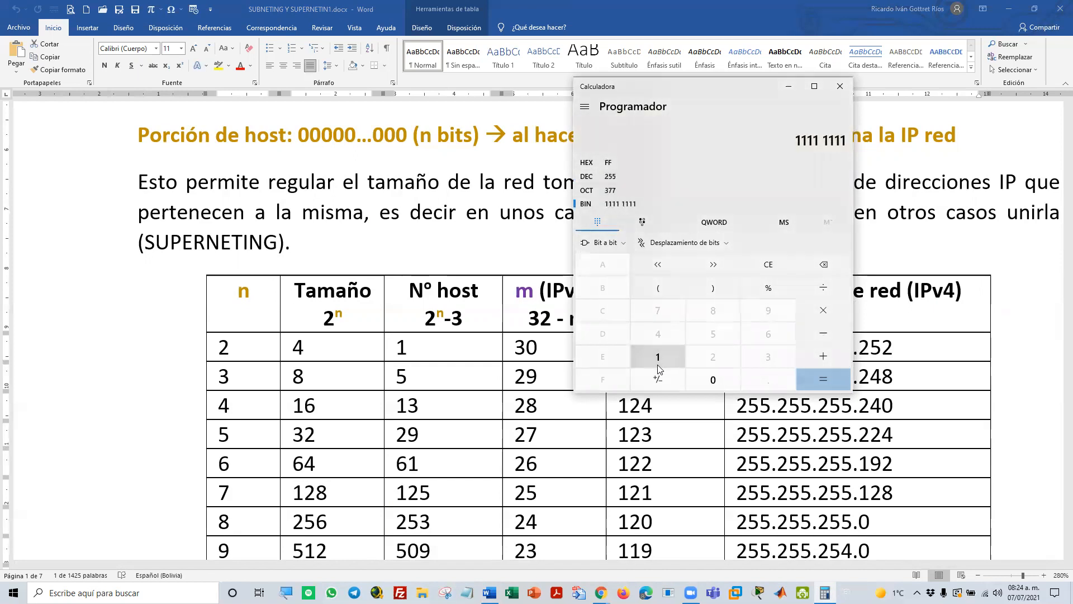
click(641, 178)
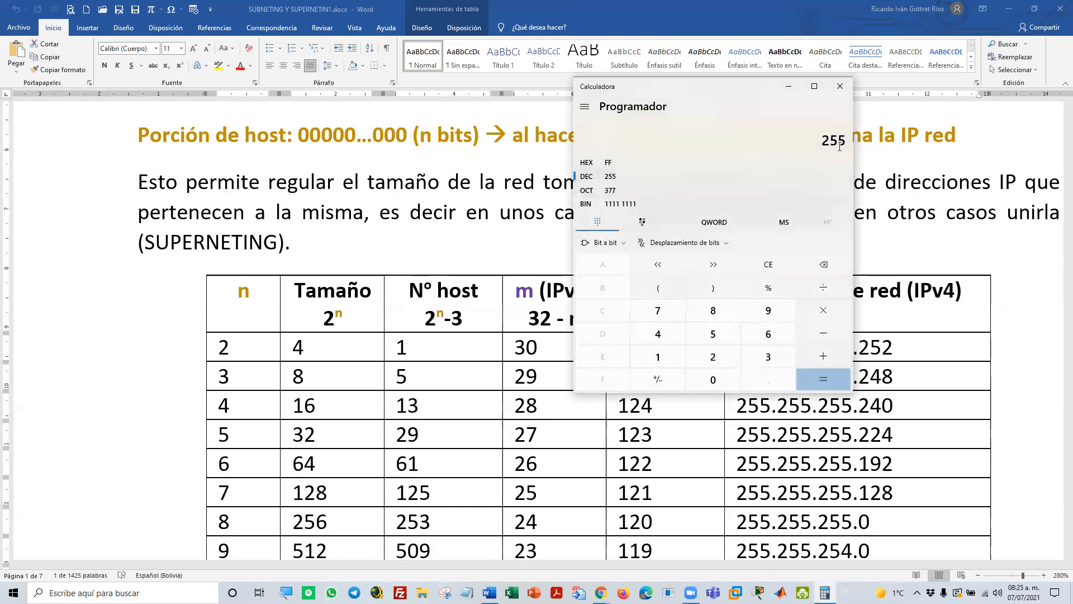
click(831, 93)
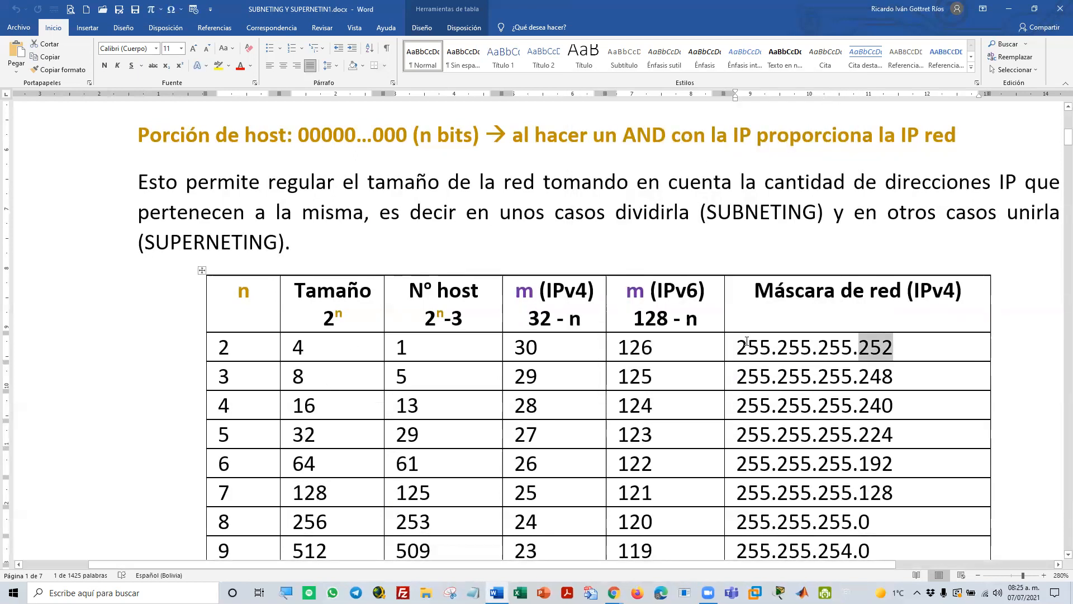
Highlight the octets of the n = 2 row's network mask one by one, ending with the last octet
mouse_move(594, 260)
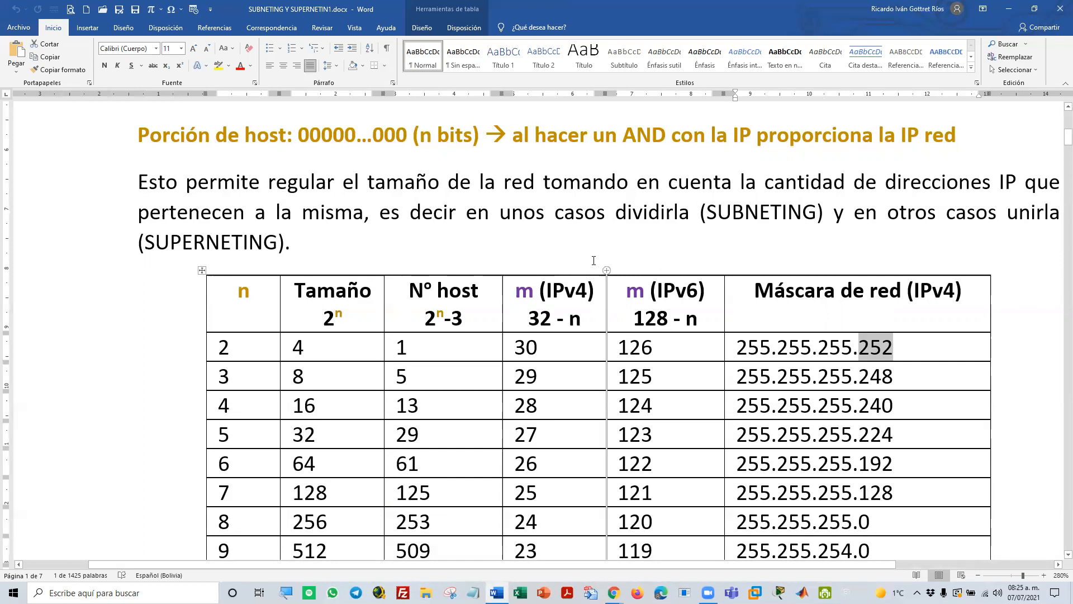
double_click(748, 348)
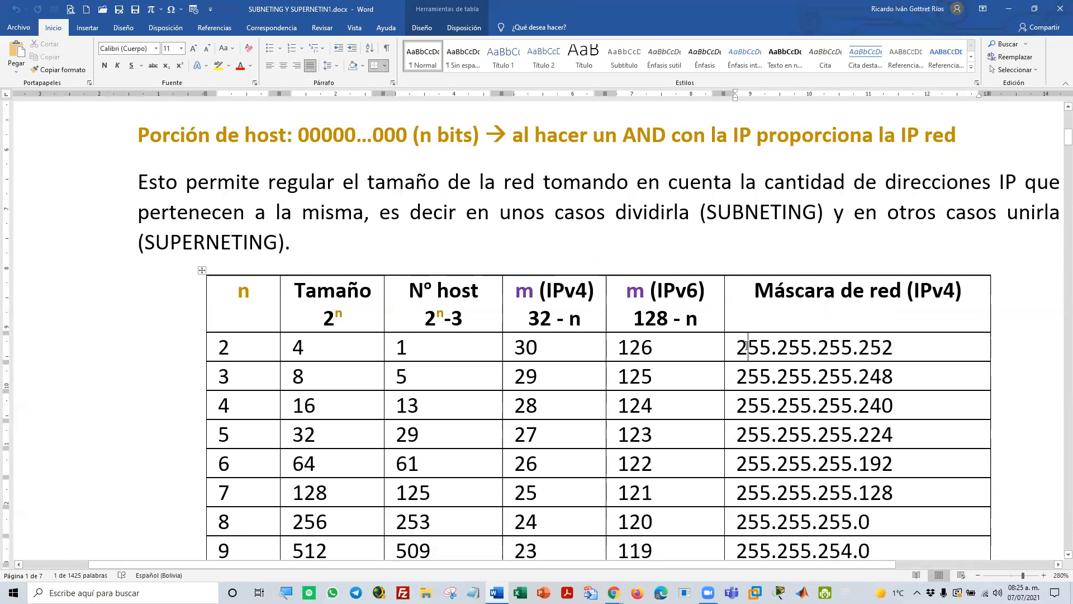
double_click(793, 347)
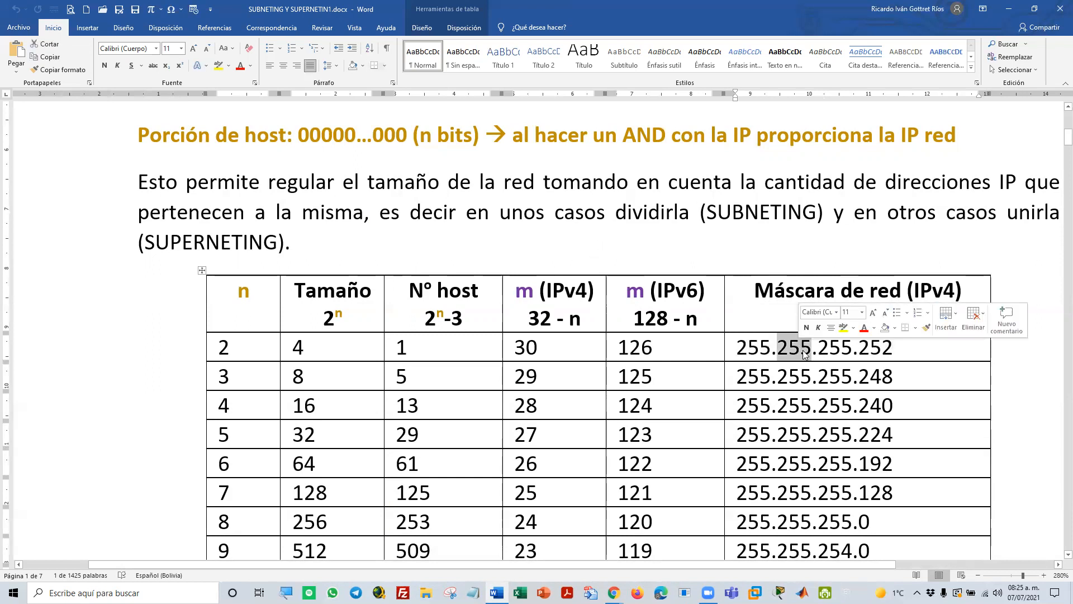
click(870, 348)
double_click(875, 349)
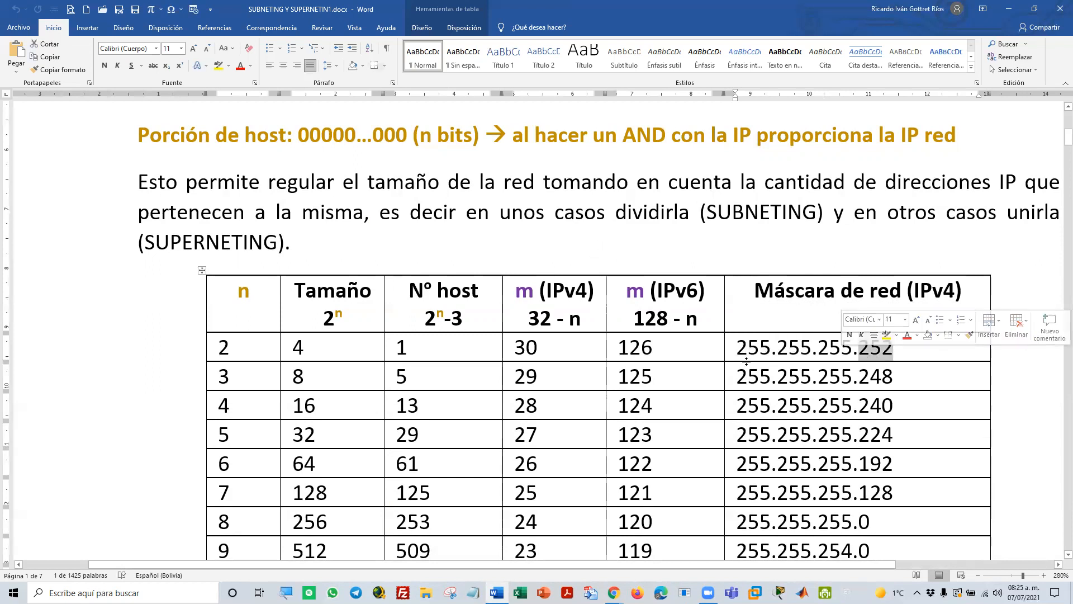
Highlight the IPv4 m value of the n = 2 row, the header word IPv4, and the 32 in its formula
double_click(530, 350)
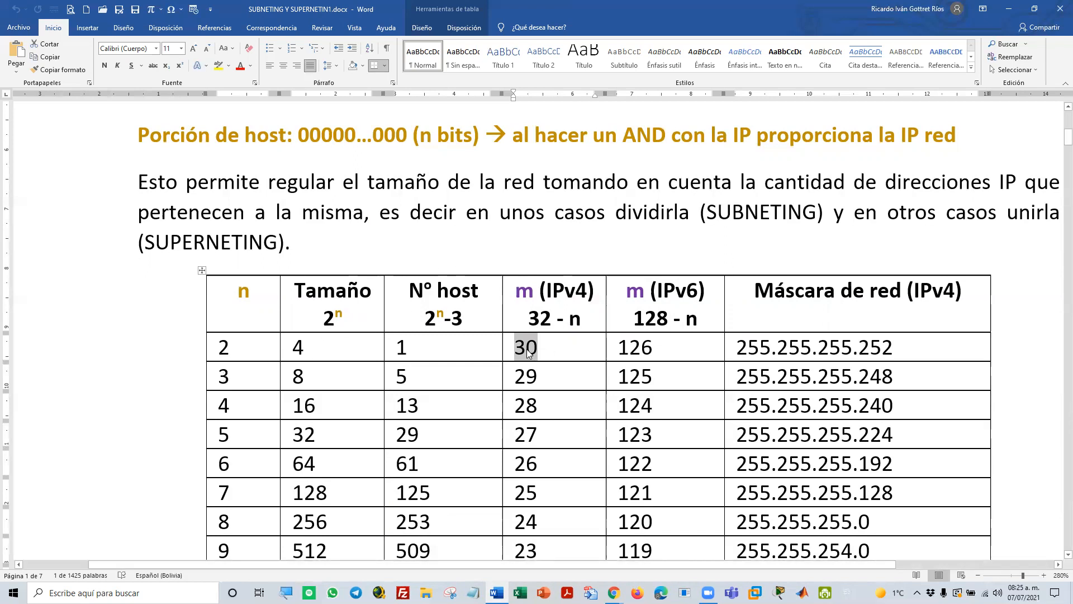
double_click(566, 291)
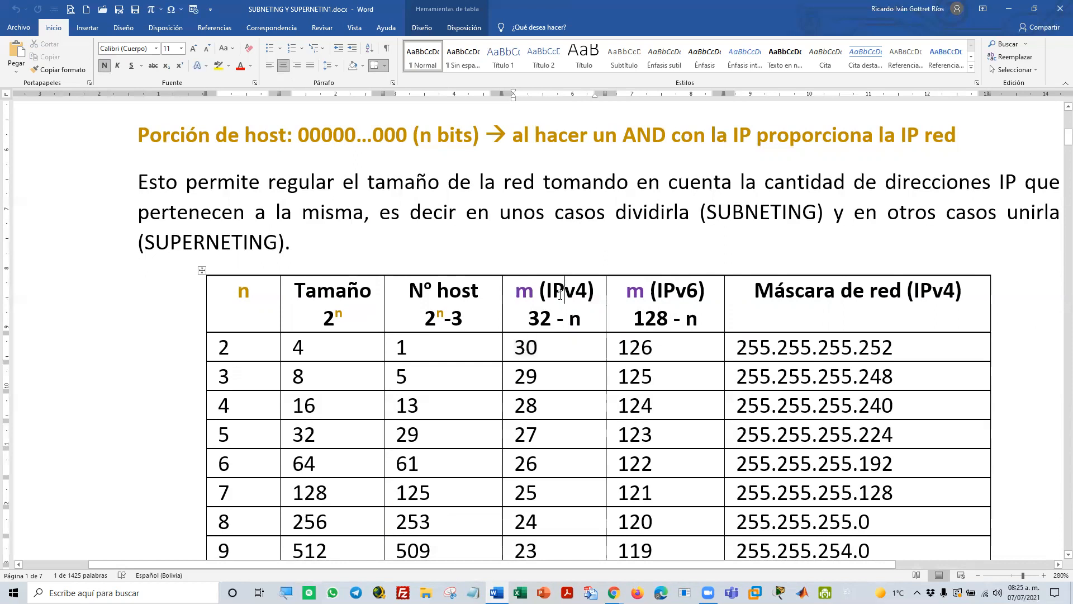
double_click(540, 318)
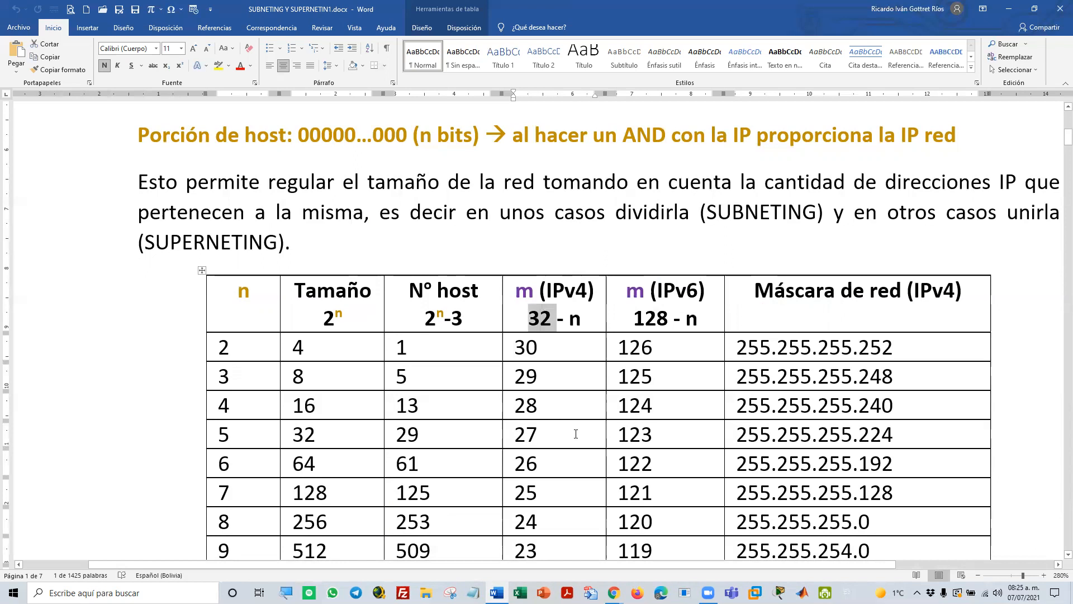
Highlight the first, second and third octets of the n = 2 row's network mask one after another
click(748, 346)
double_click(748, 346)
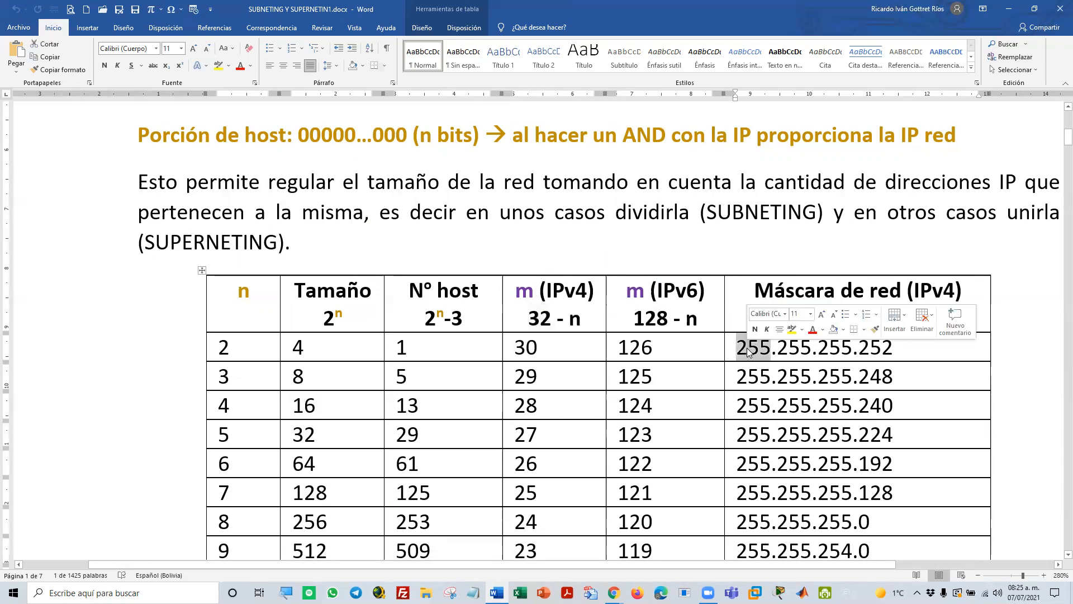
double_click(794, 349)
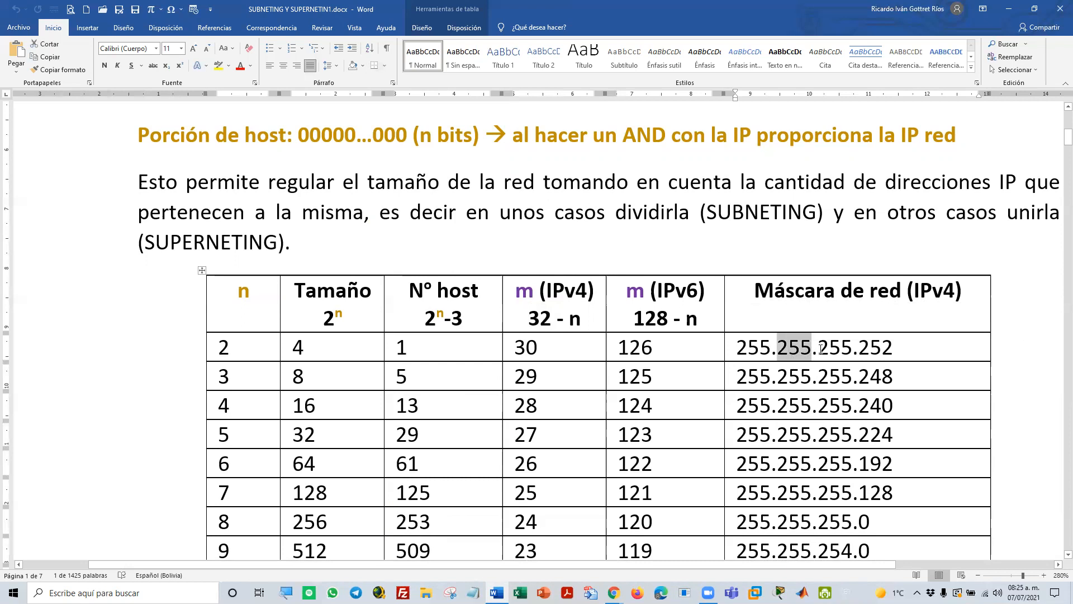
double_click(812, 349)
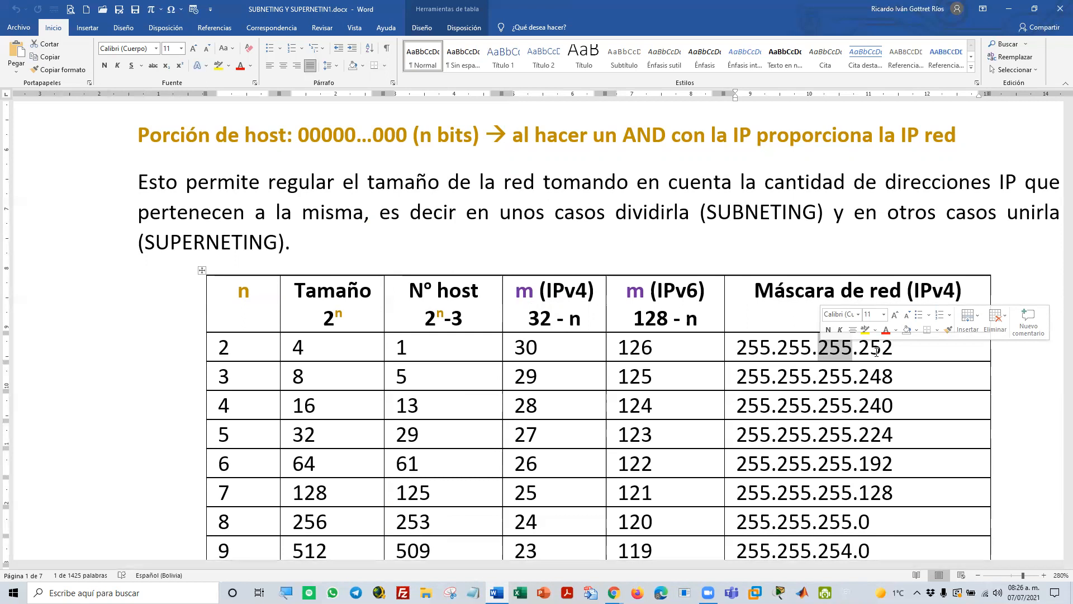
Highlight the zeros of the host portion, the n value 2 in the table, and the last octet of its mask
double_click(302, 130)
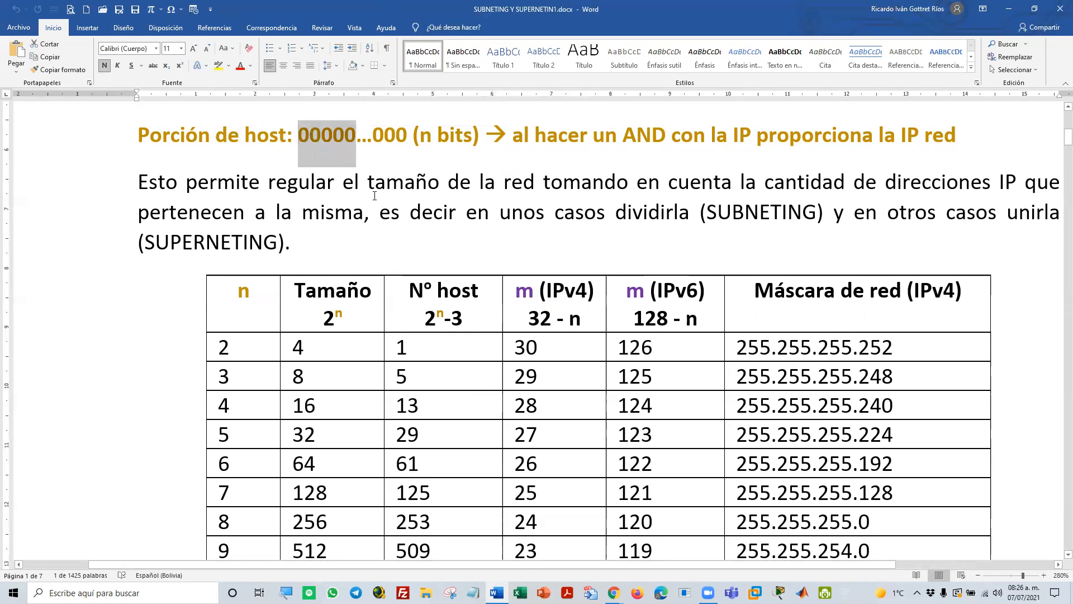
double_click(227, 345)
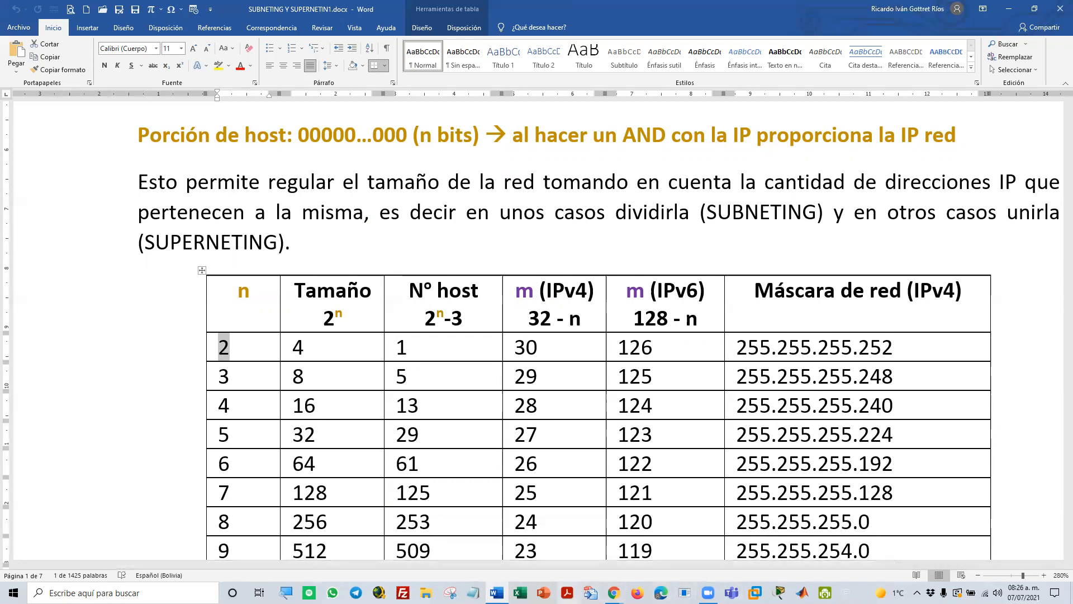
click(869, 351)
double_click(868, 351)
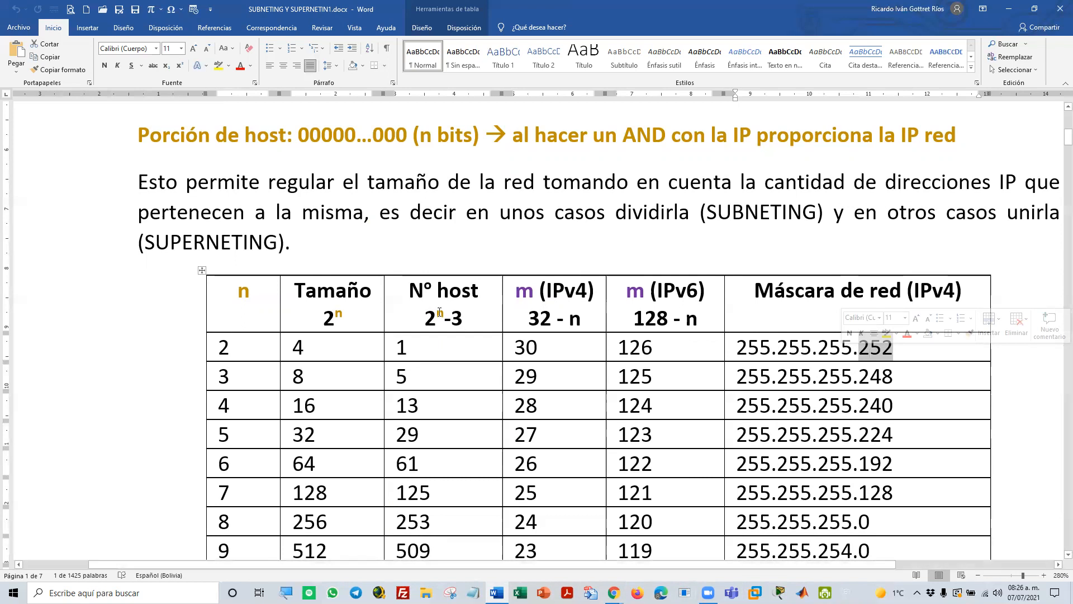
Open the Calculator, enter binary 11111100 in programmer mode, and reposition its window to compare the result with the n = 2 mask
click(123, 593)
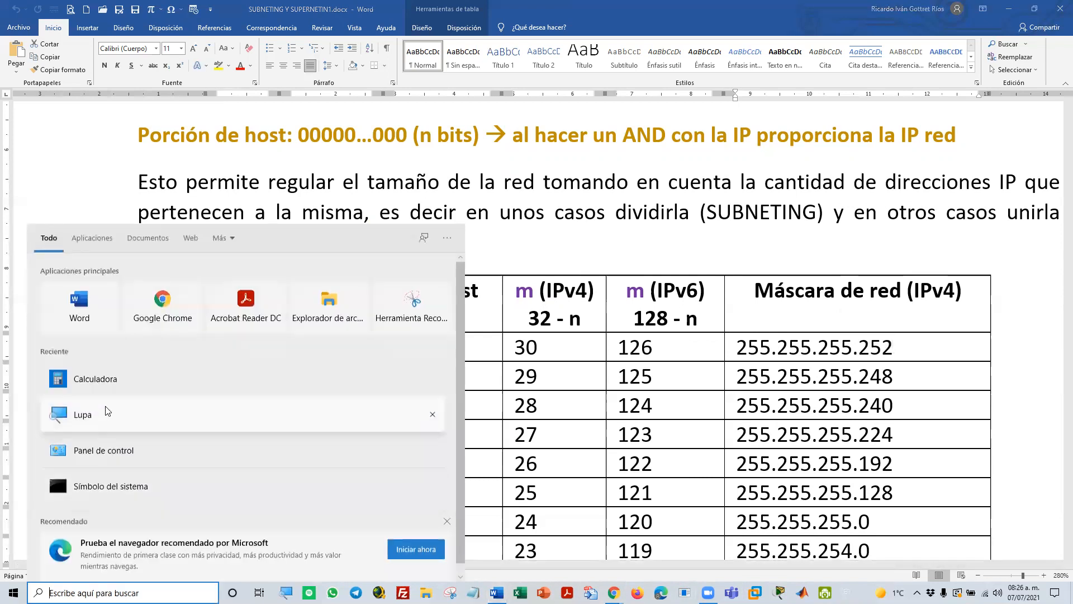
click(92, 384)
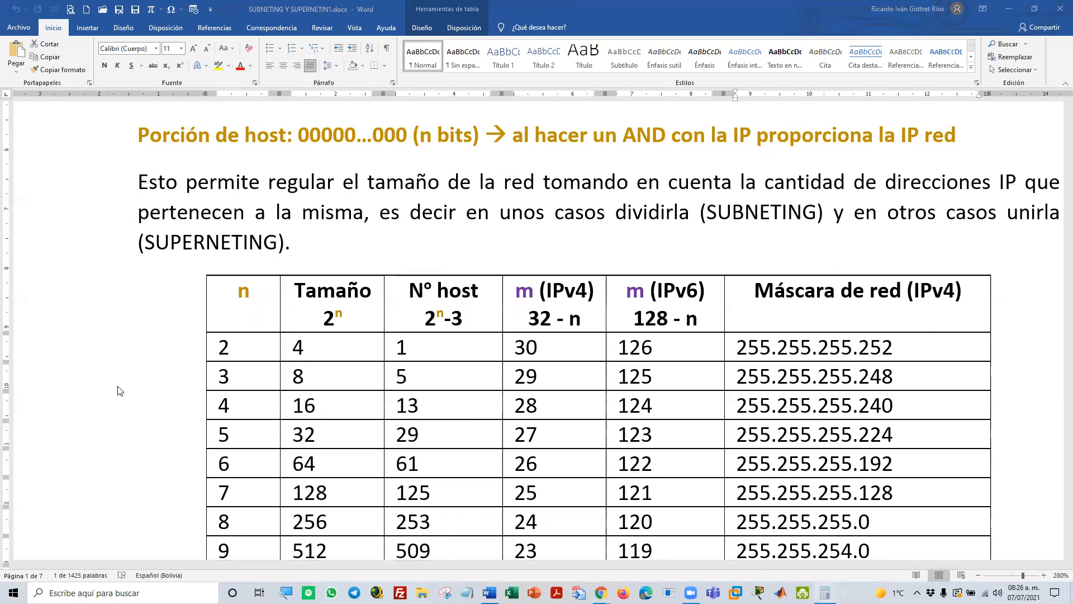
click(586, 204)
click(669, 357)
click(669, 358)
click(669, 357)
click(667, 358)
click(667, 357)
click(667, 358)
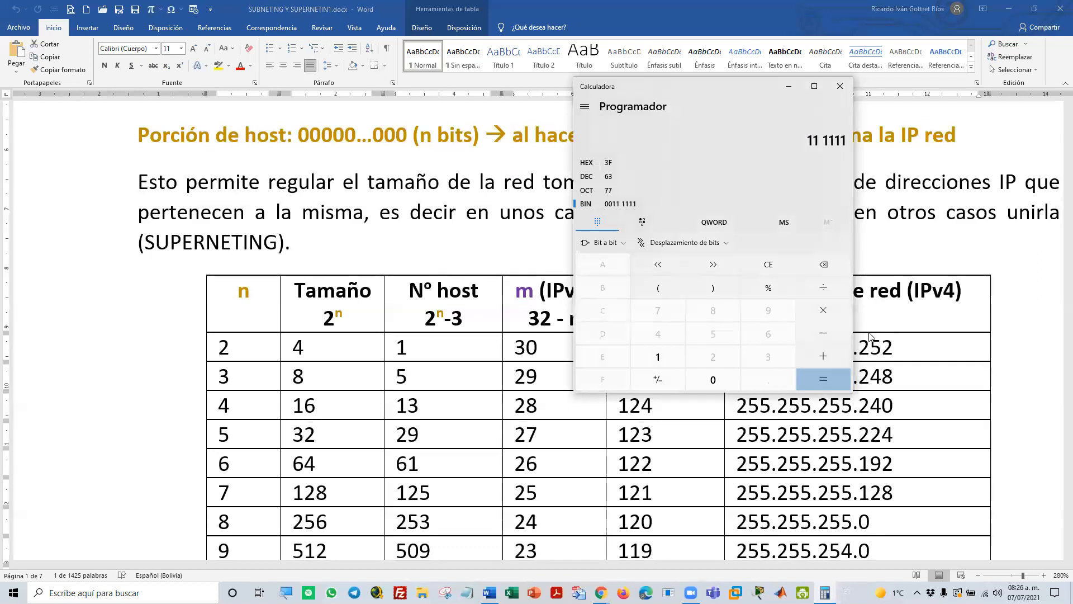
click(721, 378)
click(721, 378)
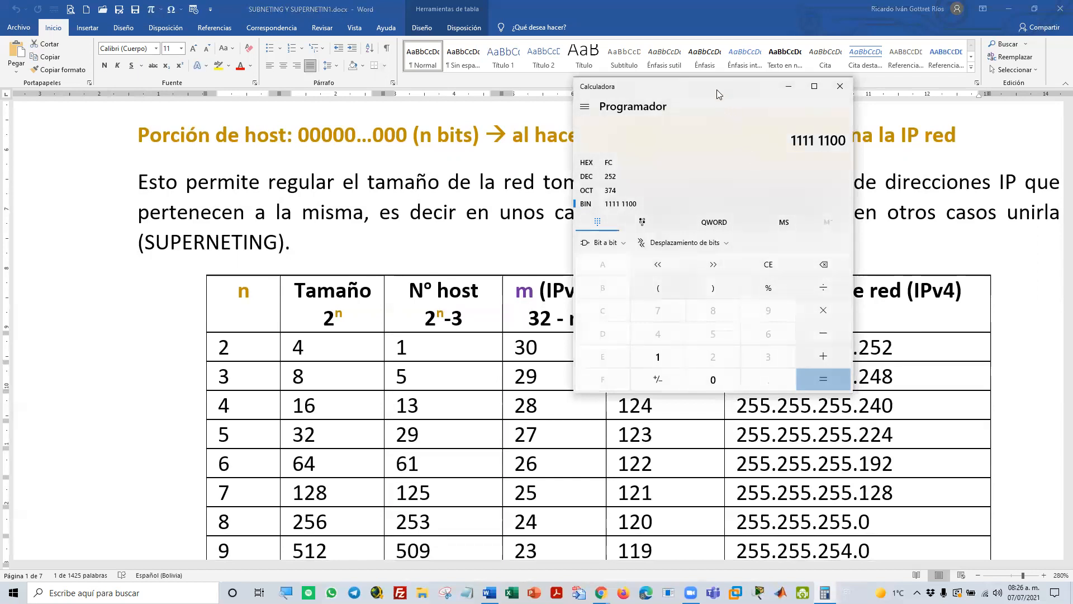
drag(716, 89, 837, 375)
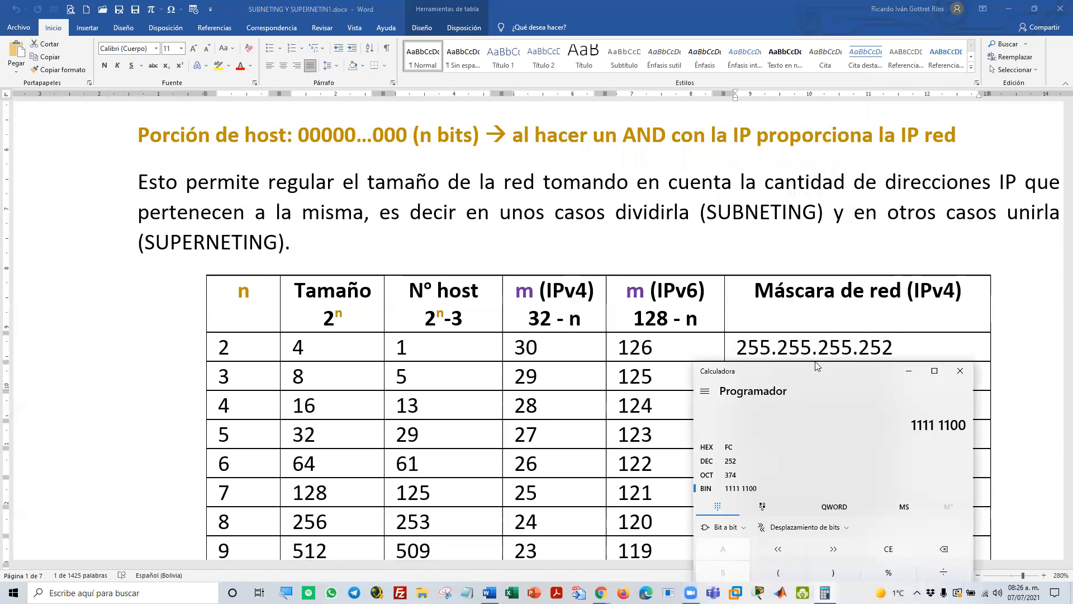
drag(816, 366, 860, 122)
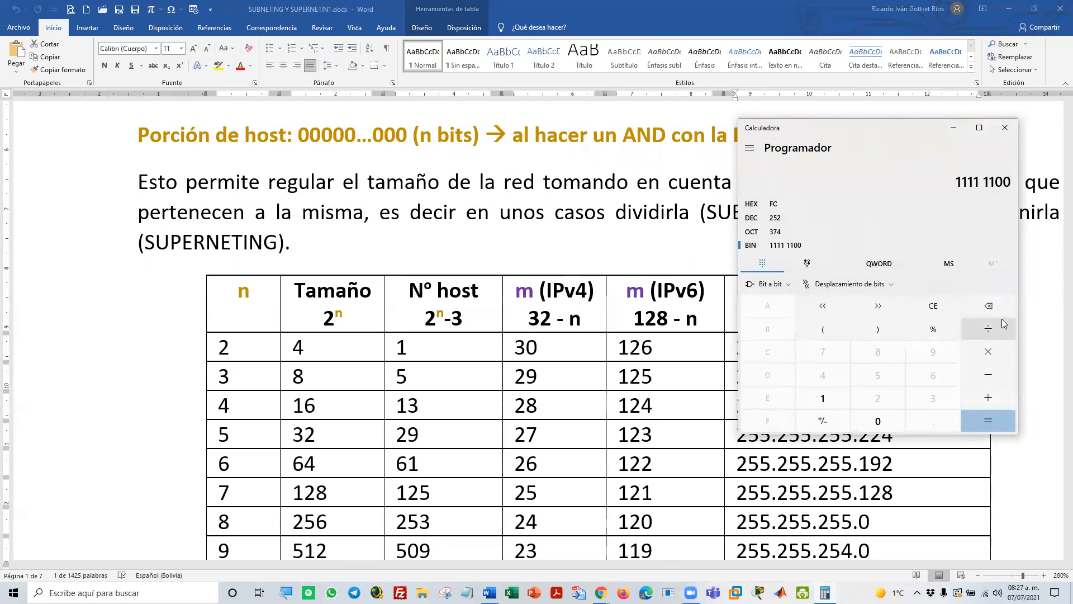
Clear the Calculator, convert binary 11111000 to decimal, and reposition its window to compare the result with the n = 3 mask
click(948, 309)
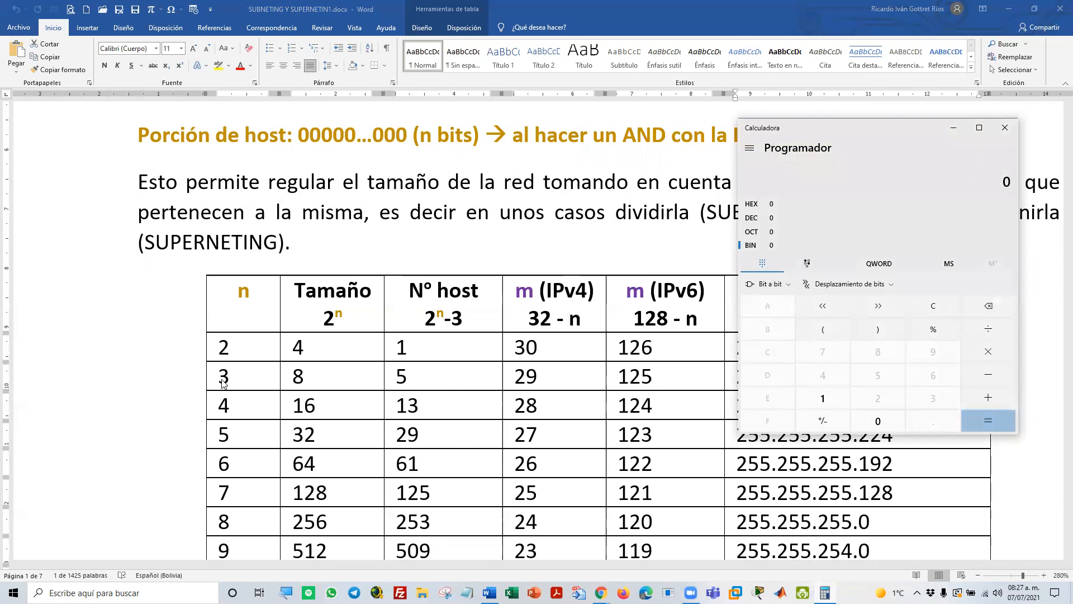
click(821, 402)
click(820, 402)
click(820, 401)
click(820, 401)
click(821, 401)
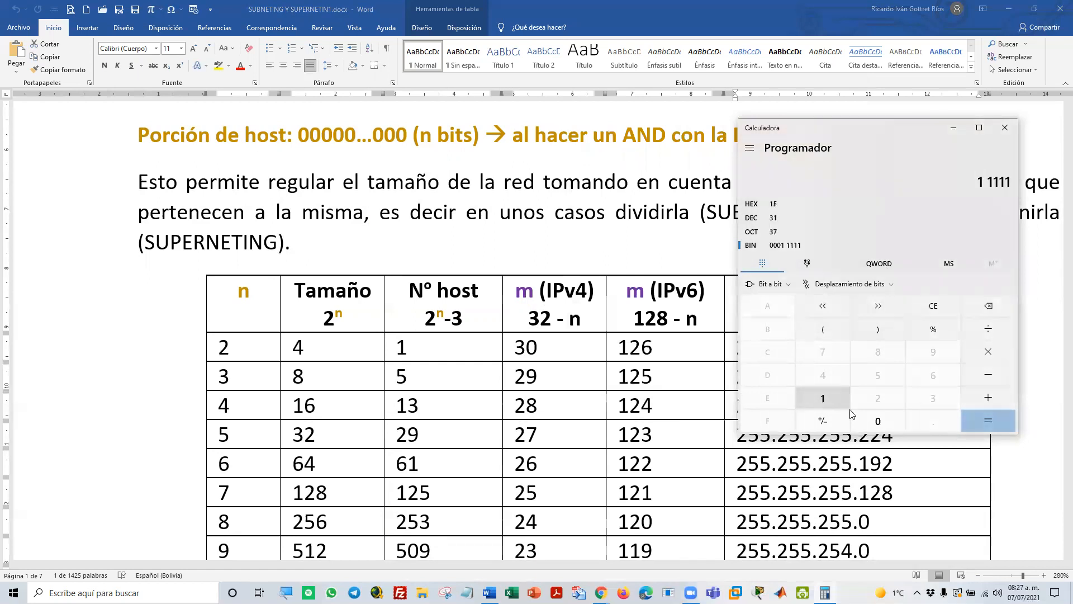
click(872, 420)
click(872, 419)
click(872, 420)
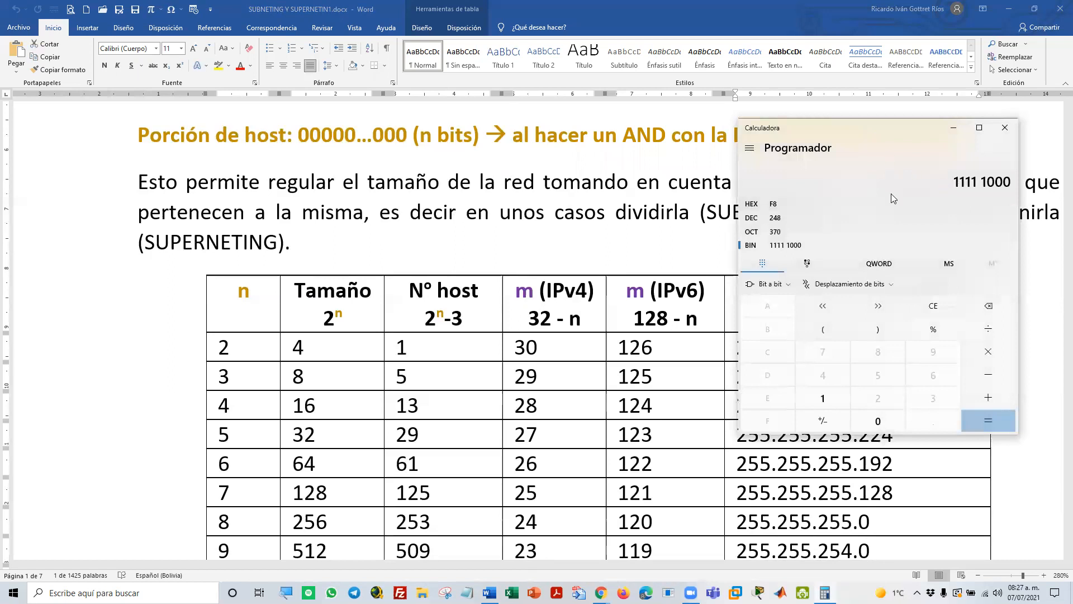
click(791, 217)
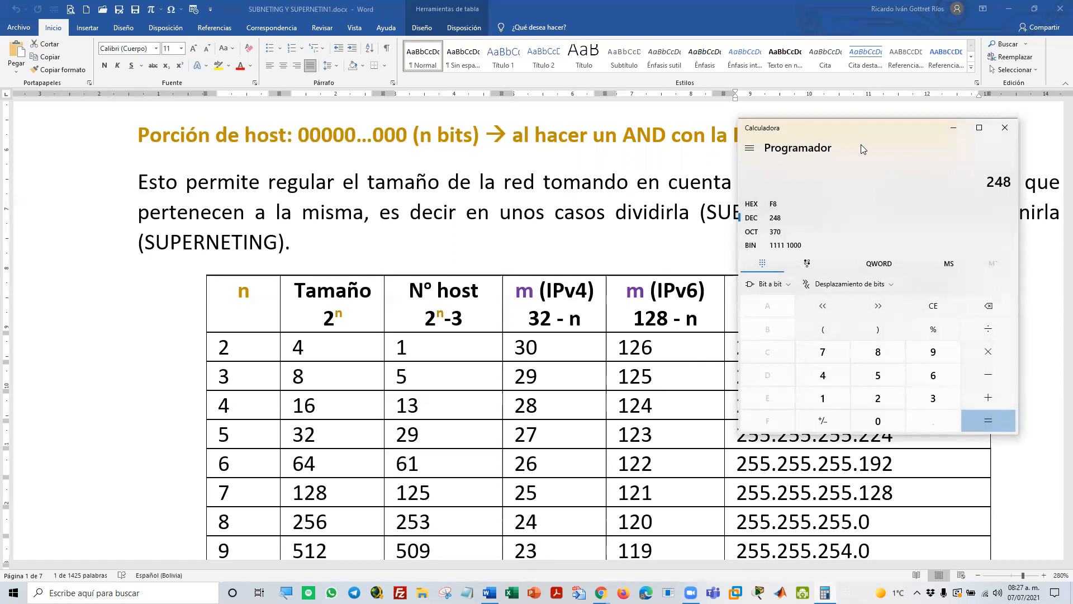
drag(861, 144, 856, 414)
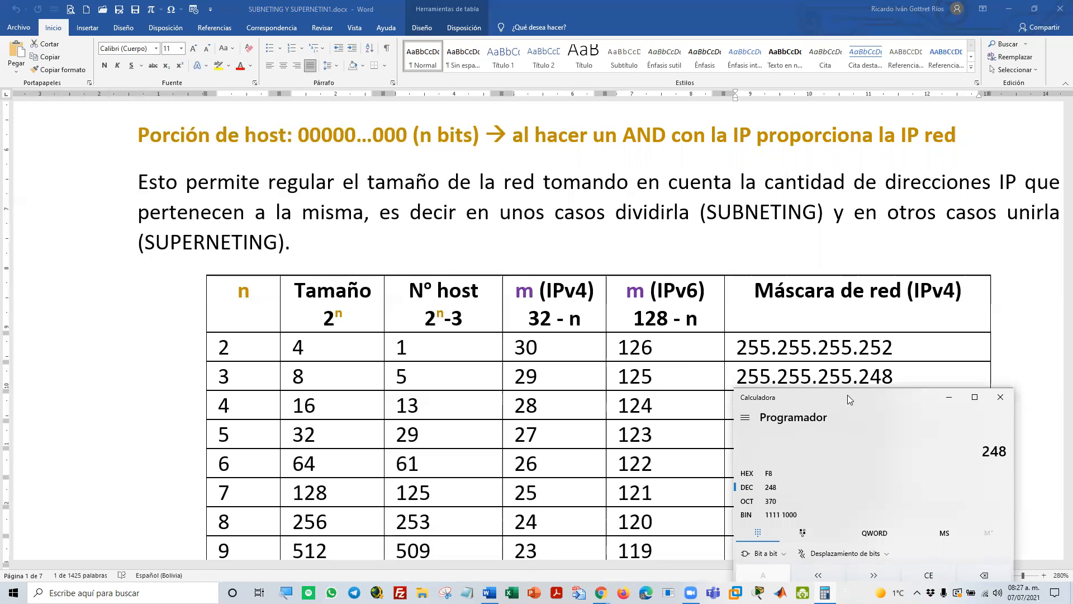
drag(847, 395, 835, 231)
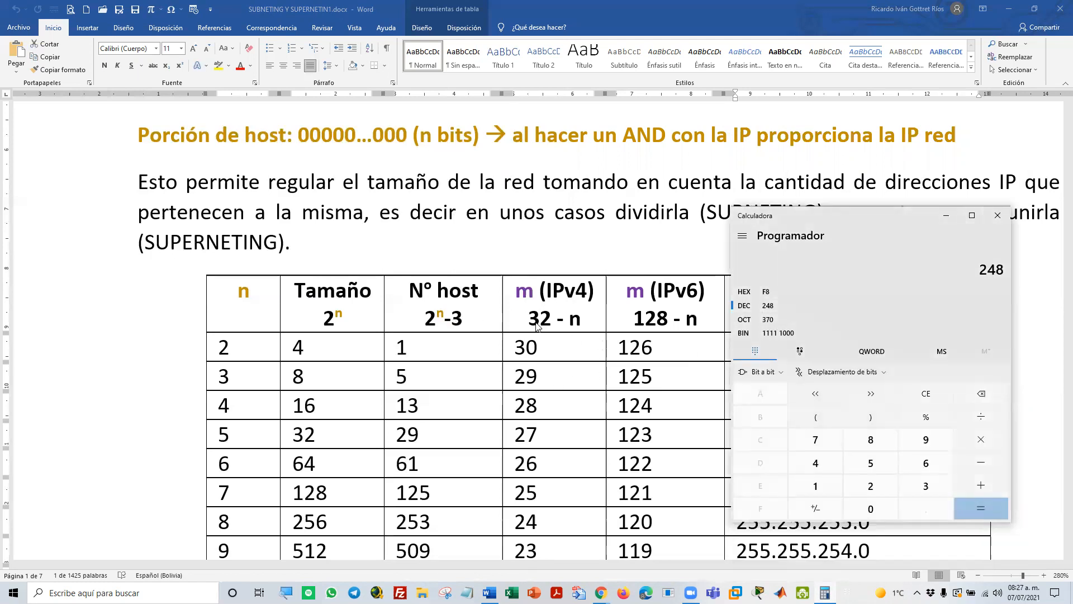
Switch to Word and highlight the 32 - n formula, the 128 in the IPv6 formula, and the n = 3 row's IPv4 and IPv6 m values
key(alt+Tab)
drag(530, 323, 581, 322)
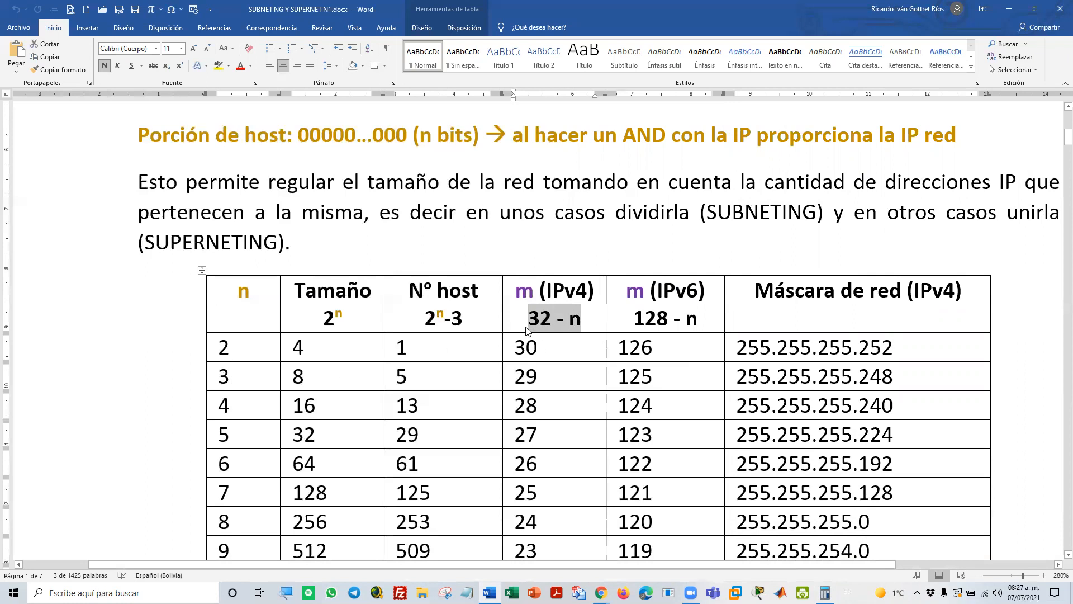
double_click(522, 380)
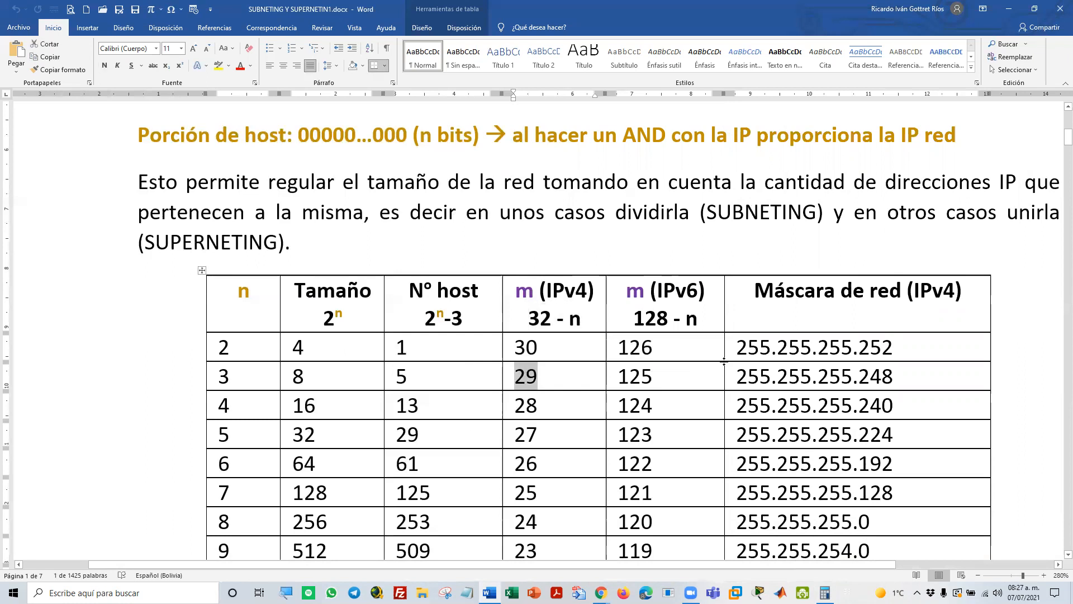
drag(639, 316, 669, 319)
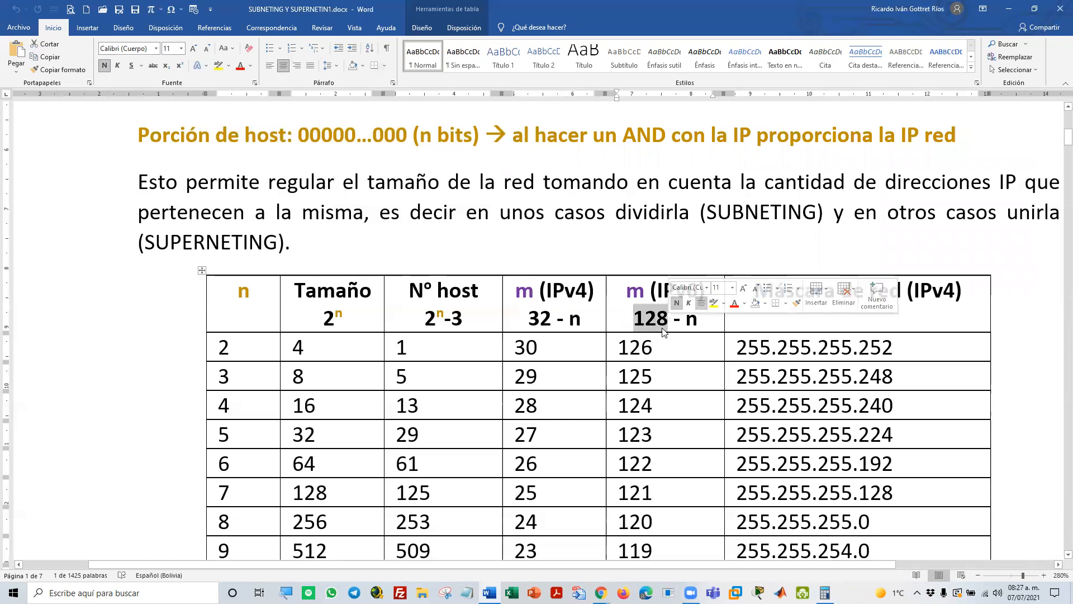
double_click(641, 378)
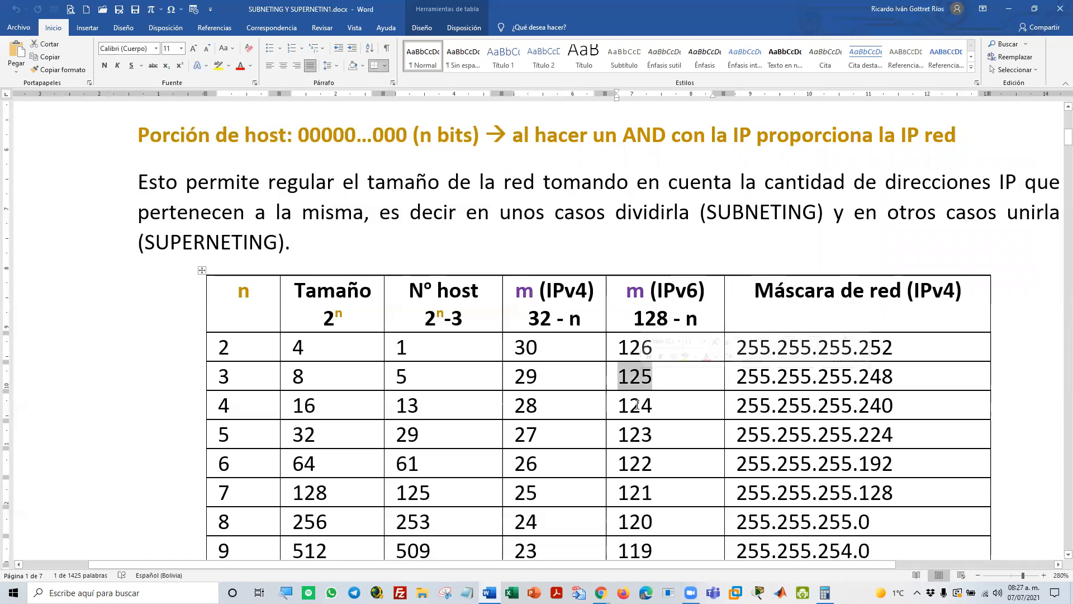
click(640, 406)
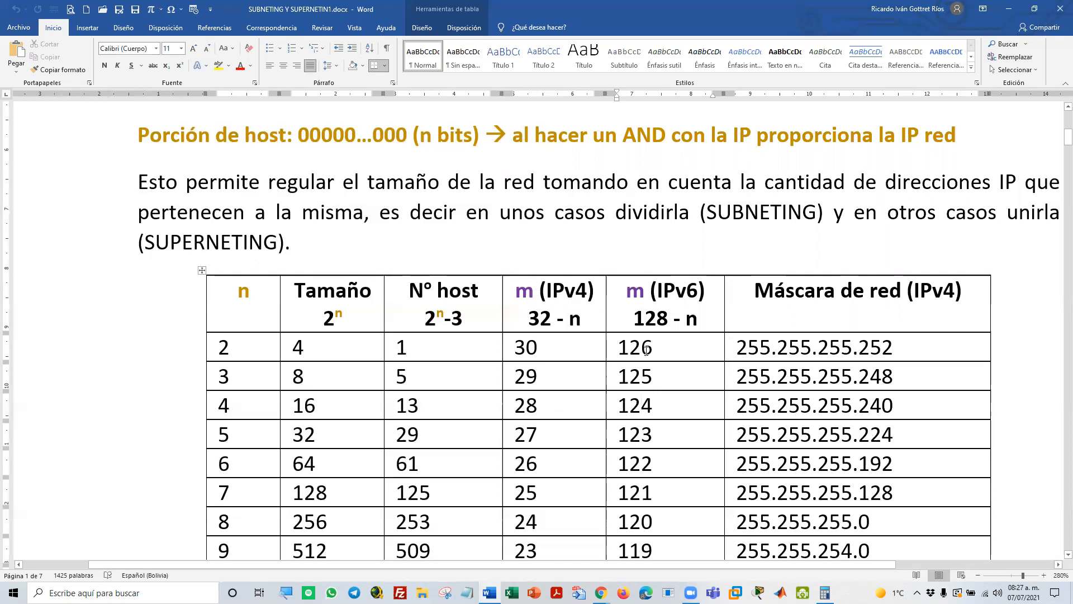
Select the whole N° host column of the table, clear that selection, and select the m (IPv6) column
click(439, 272)
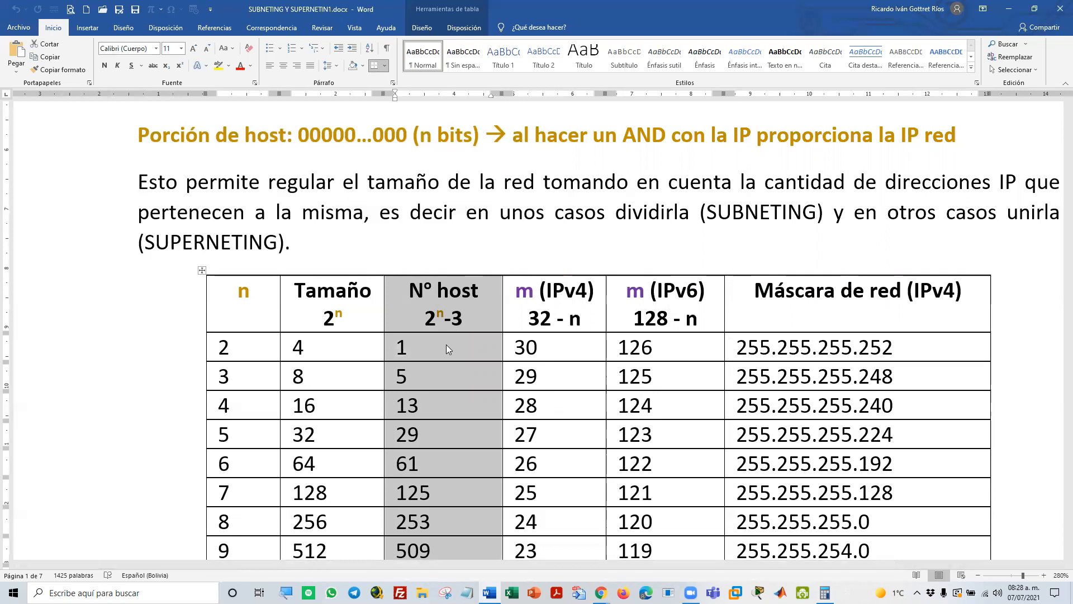
click(436, 340)
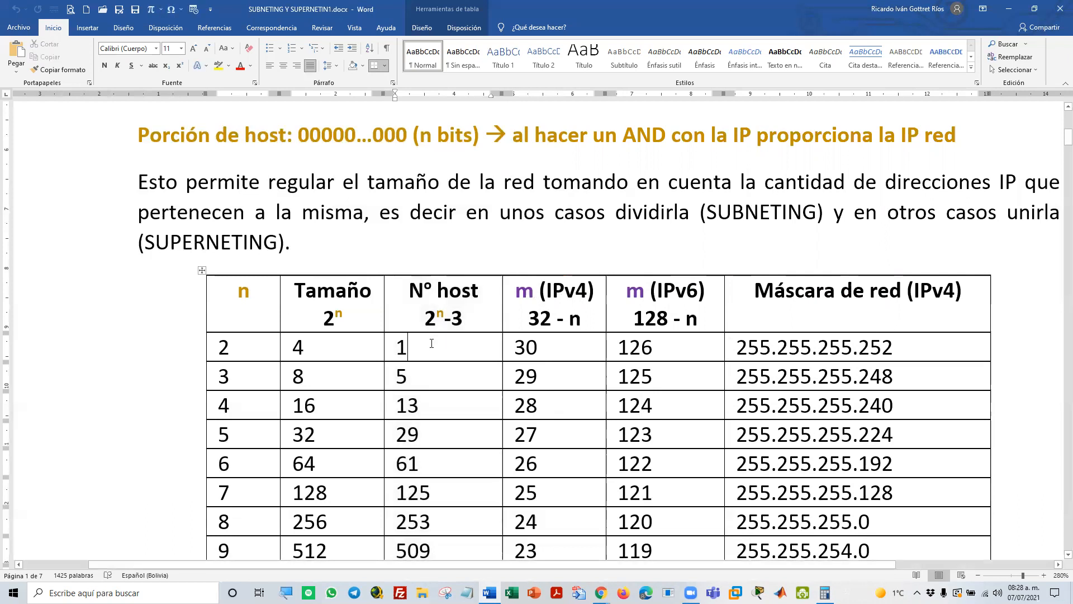
click(647, 271)
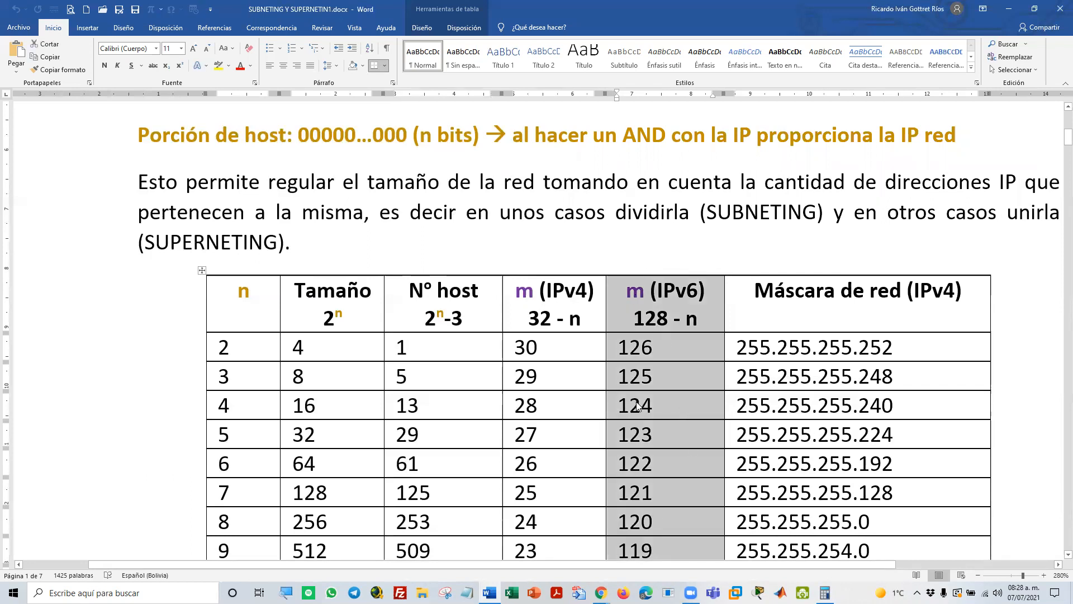
Select the table's n column and change the selection to the Tamaño column
scroll(637, 397, down, 2)
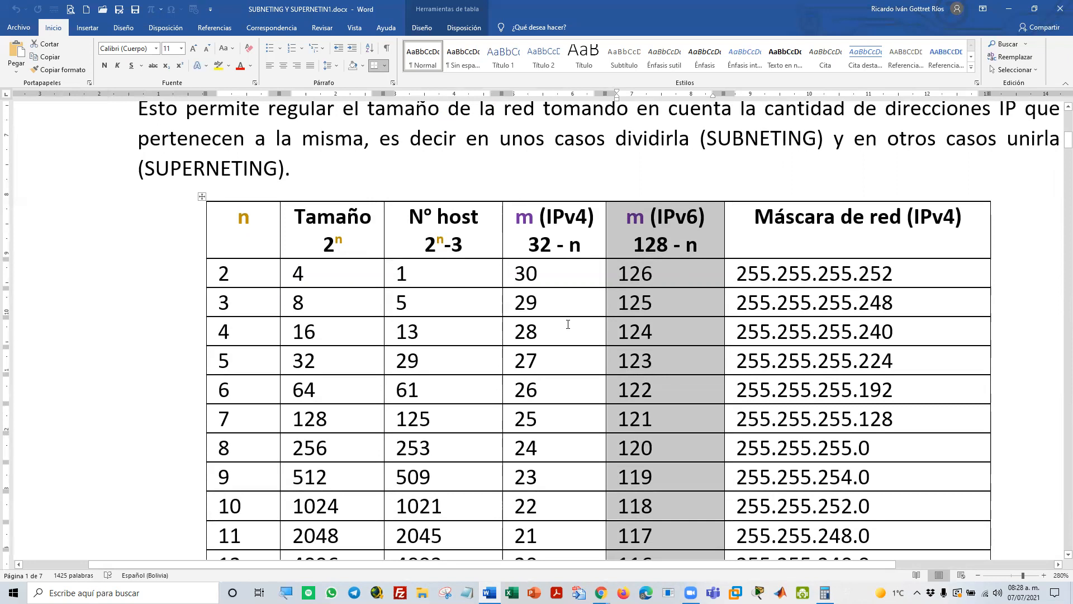
scroll(568, 324, up, 2)
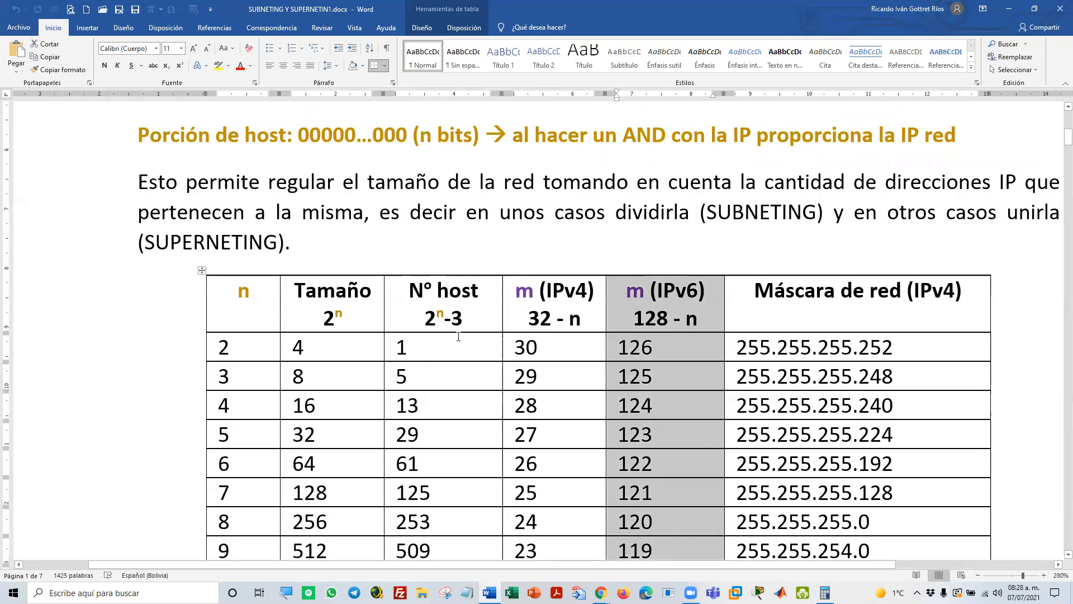
scroll(688, 392, down, 3)
scroll(688, 394, up, 1)
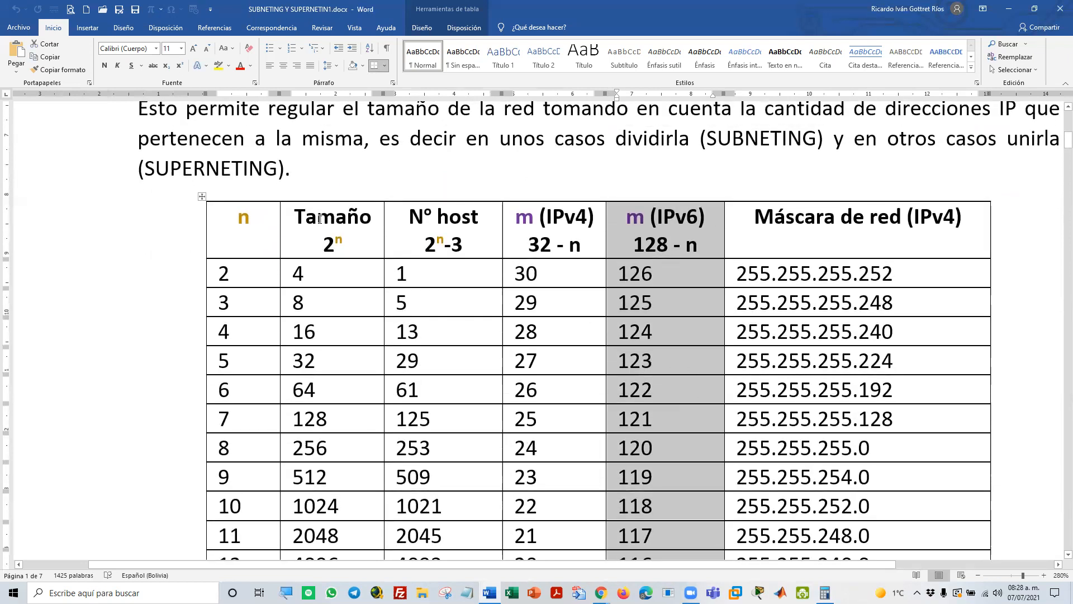
click(249, 198)
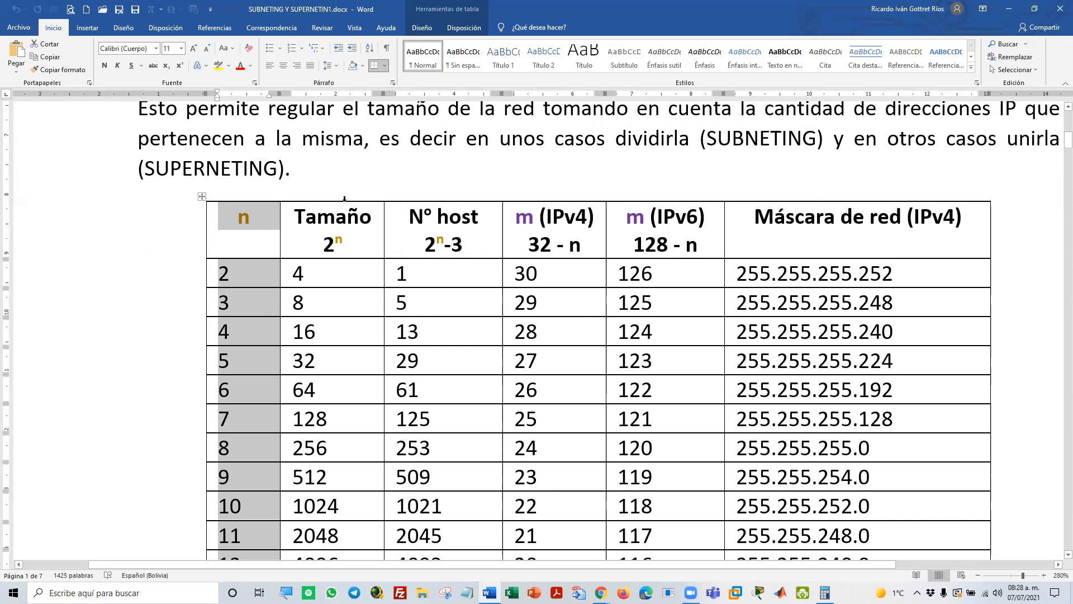
click(345, 199)
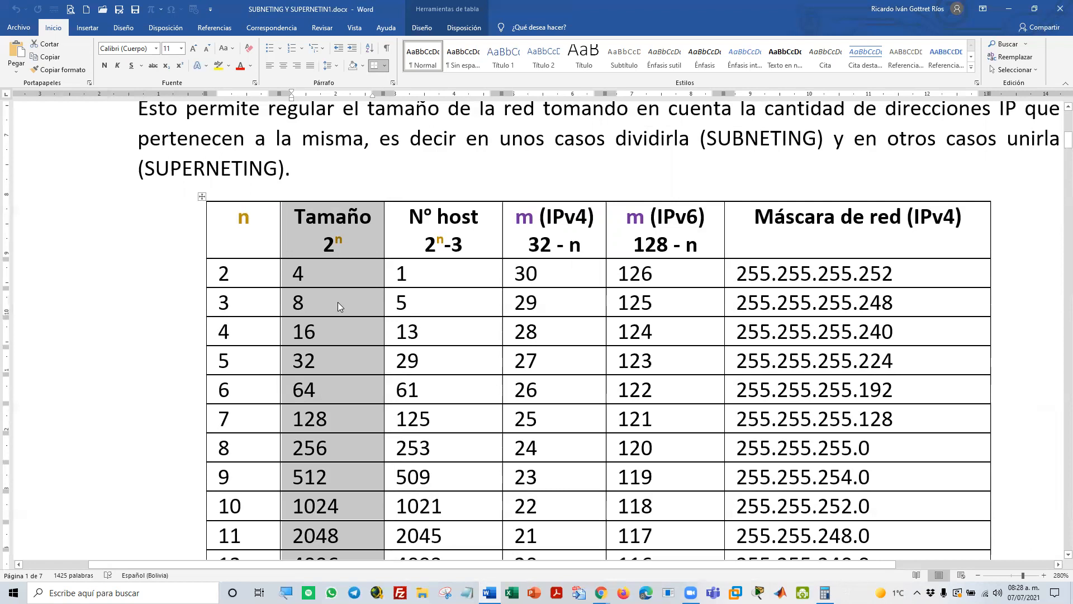
Review the m-bit and n-bit mask explanation above the table and the remaining rows down to the LÍMITES en la RED heading
scroll(338, 302, up, 5)
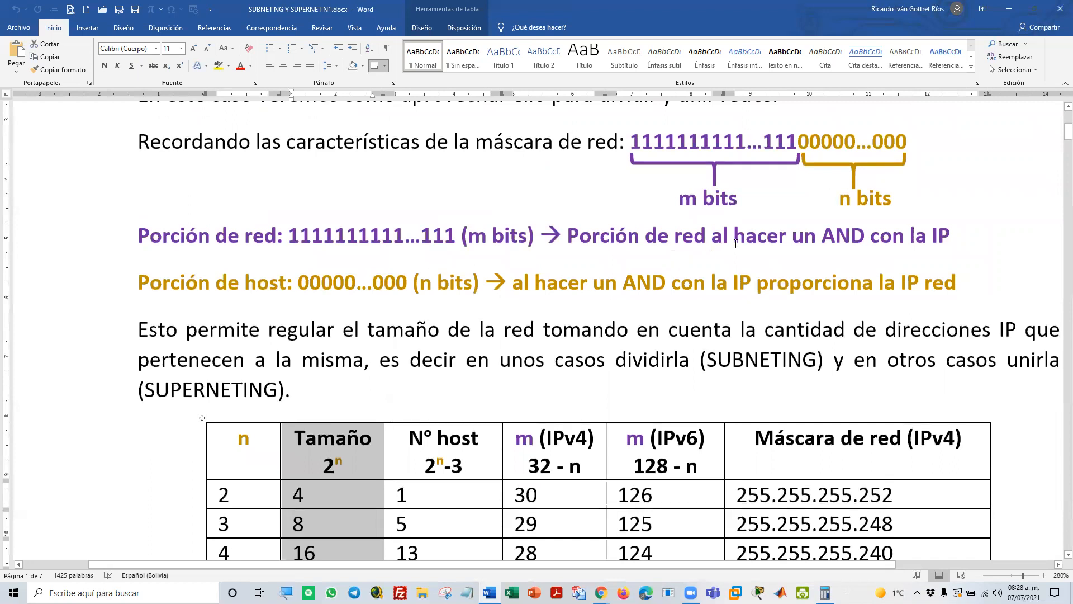
scroll(510, 297, down, 3)
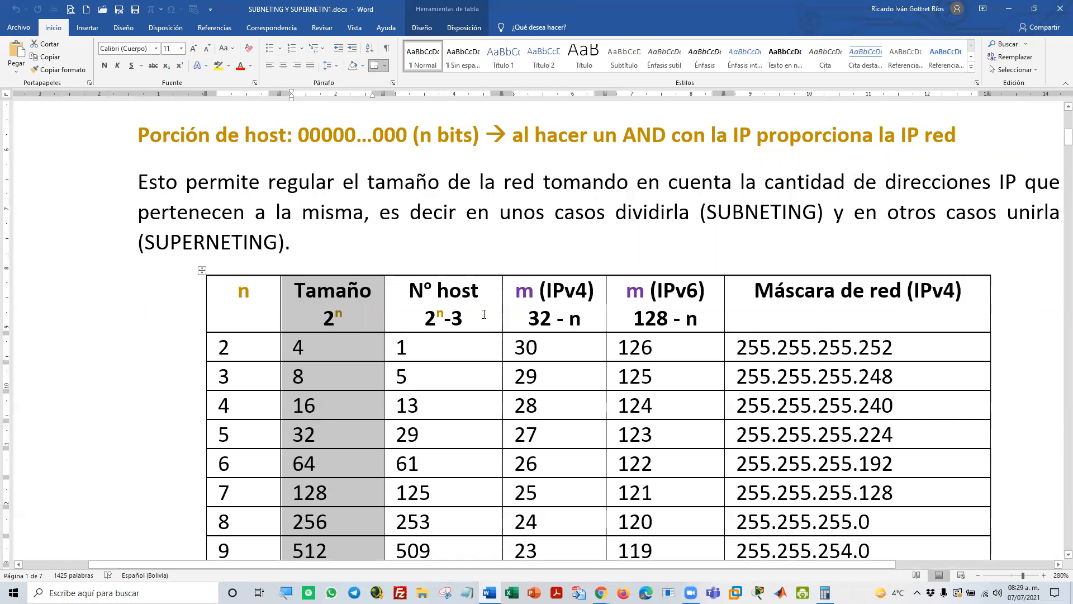
scroll(484, 314, down, 2)
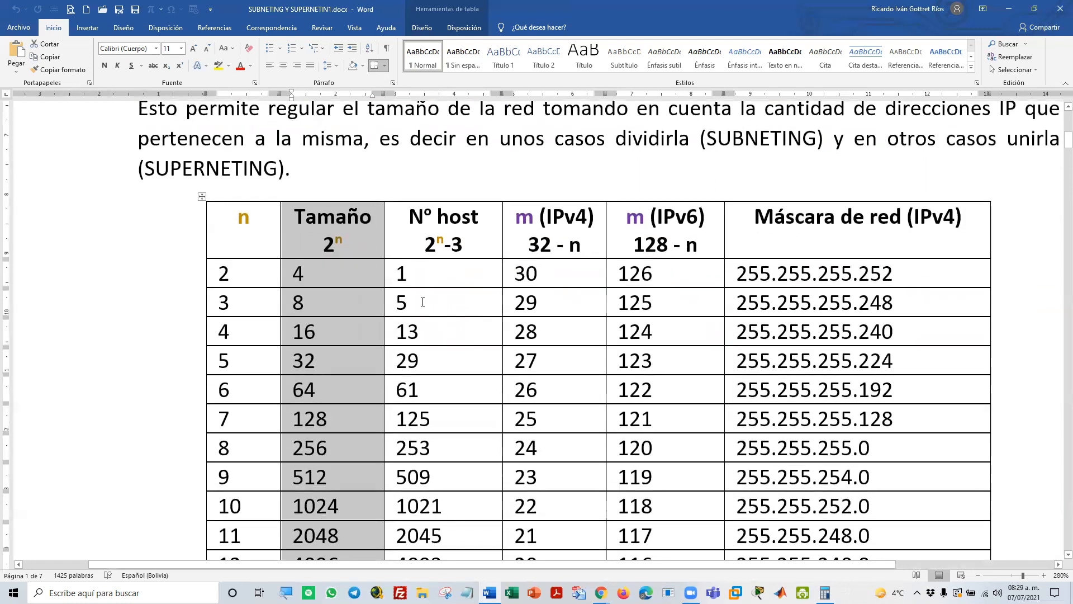
scroll(423, 291, down, 2)
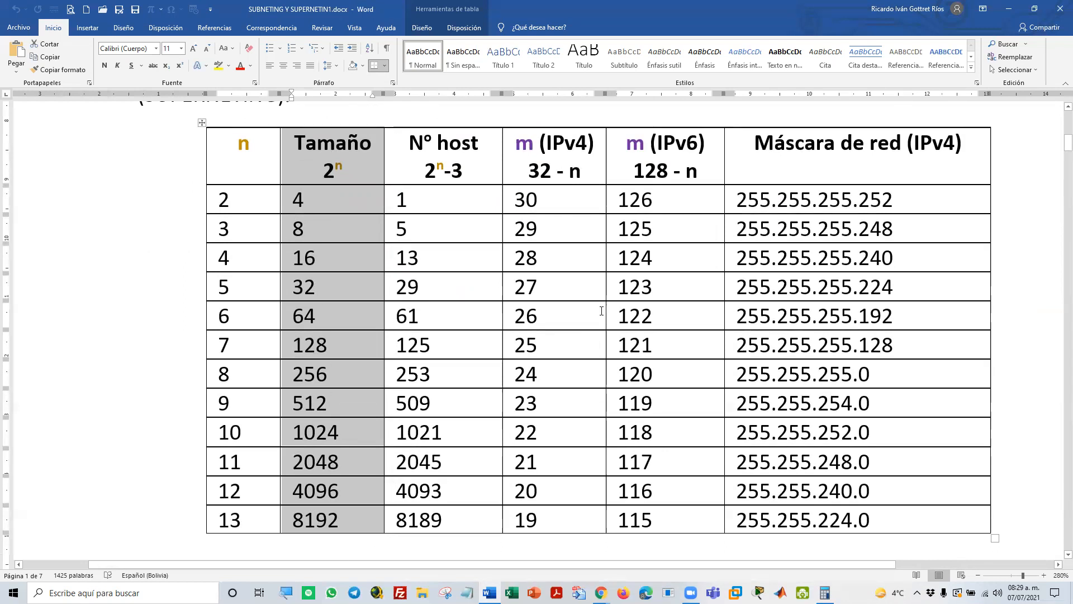
scroll(601, 311, down, 3)
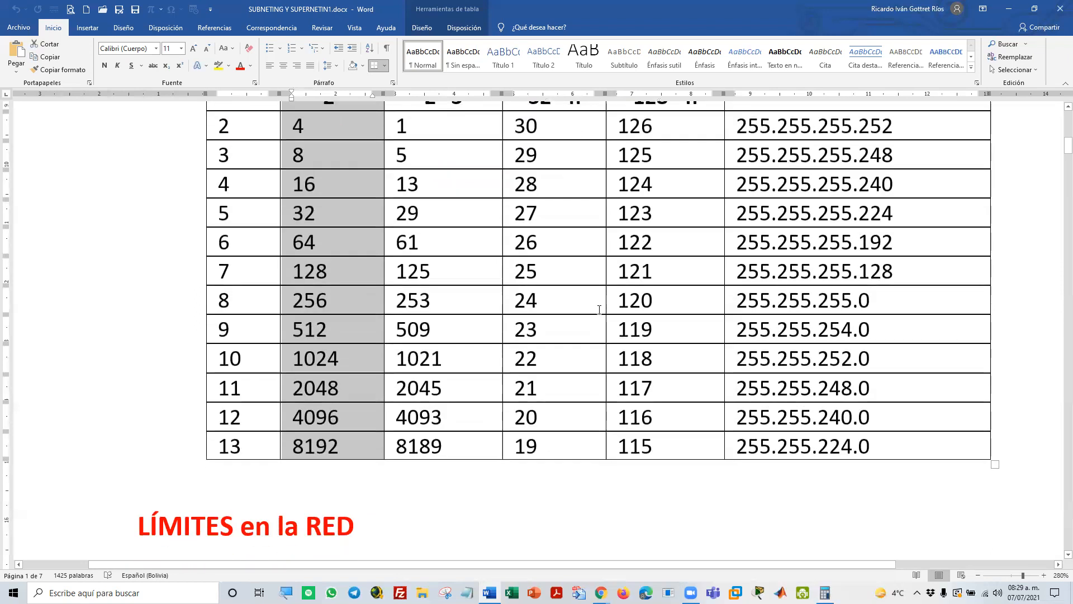
Highlight the Límite inferior formula, the Límite superior formula and the word Broadcast under LÍMITES en la RED, and clear the selection
scroll(599, 310, down, 4)
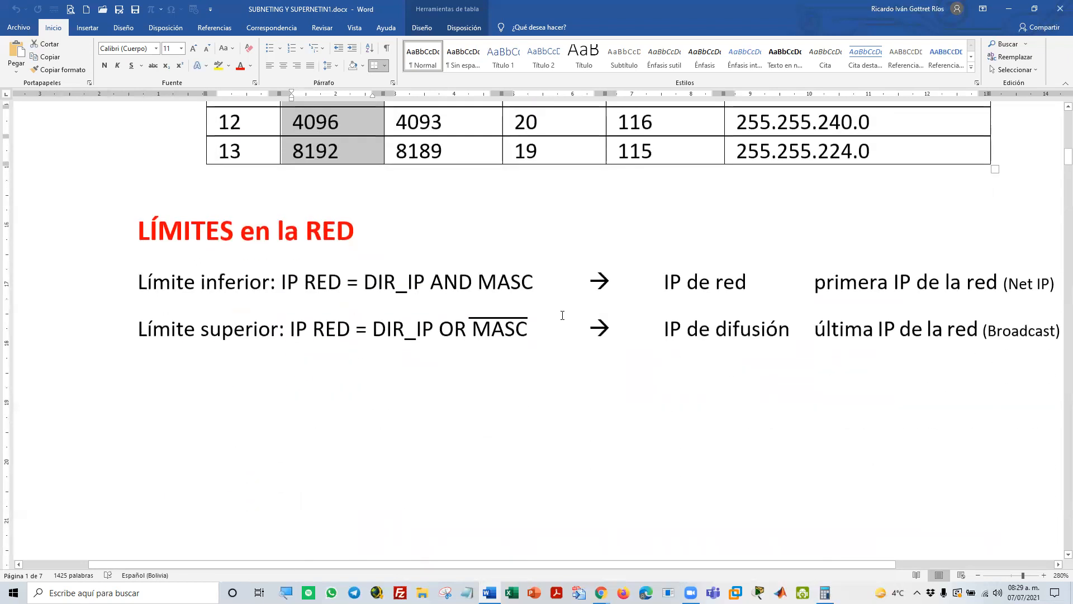
drag(138, 282, 533, 282)
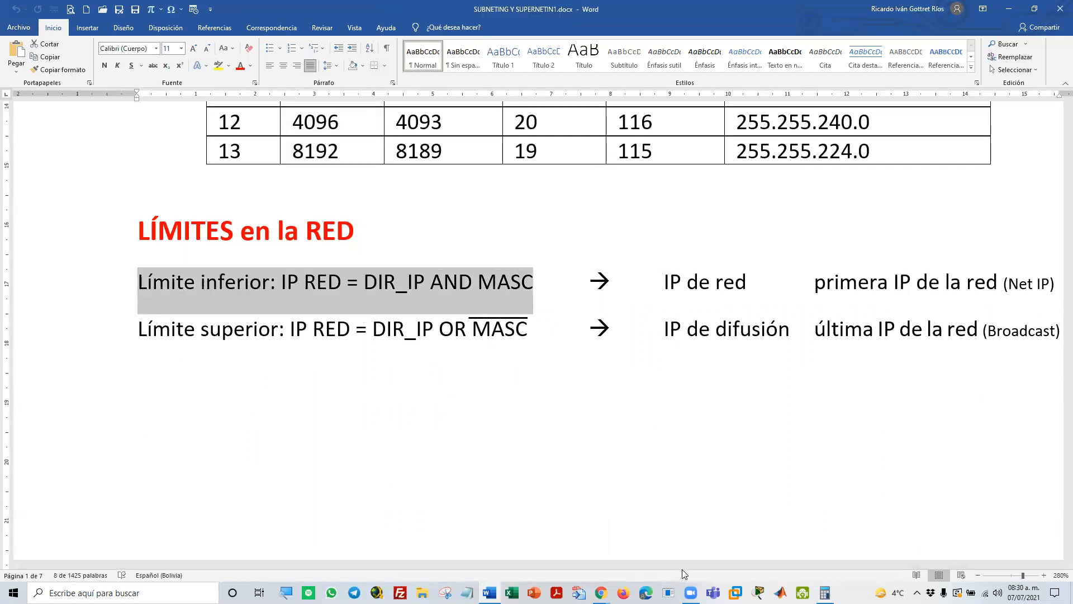
drag(685, 564, 735, 559)
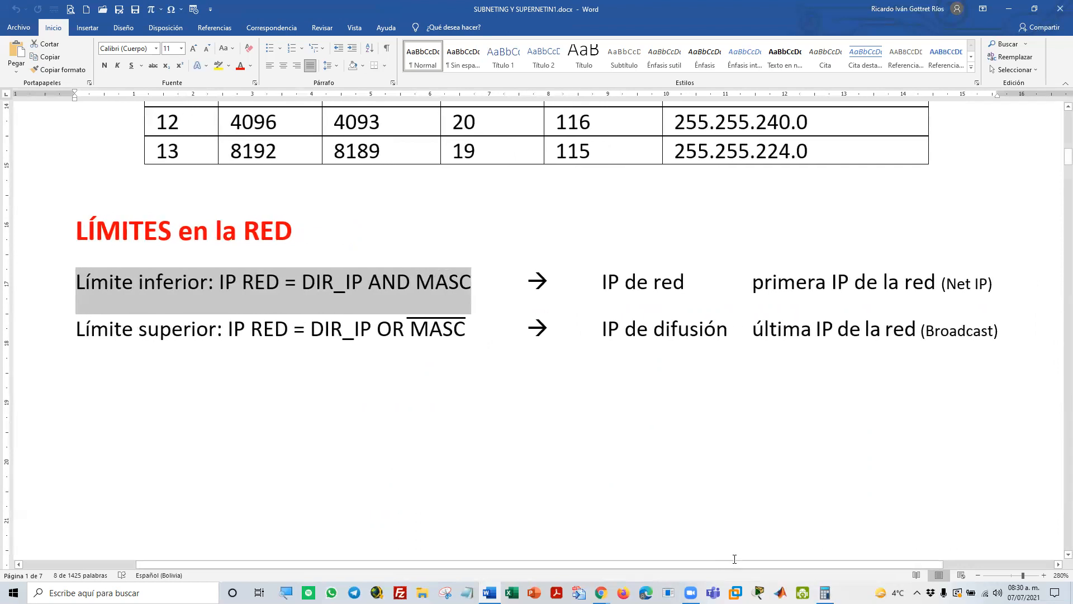
drag(77, 329, 433, 330)
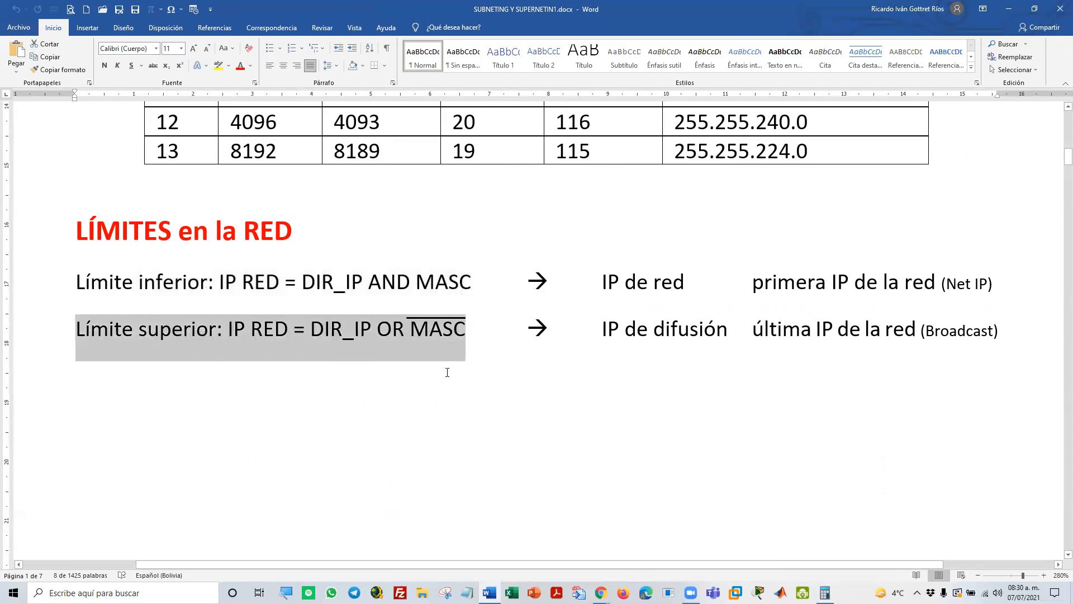
double_click(963, 329)
click(809, 351)
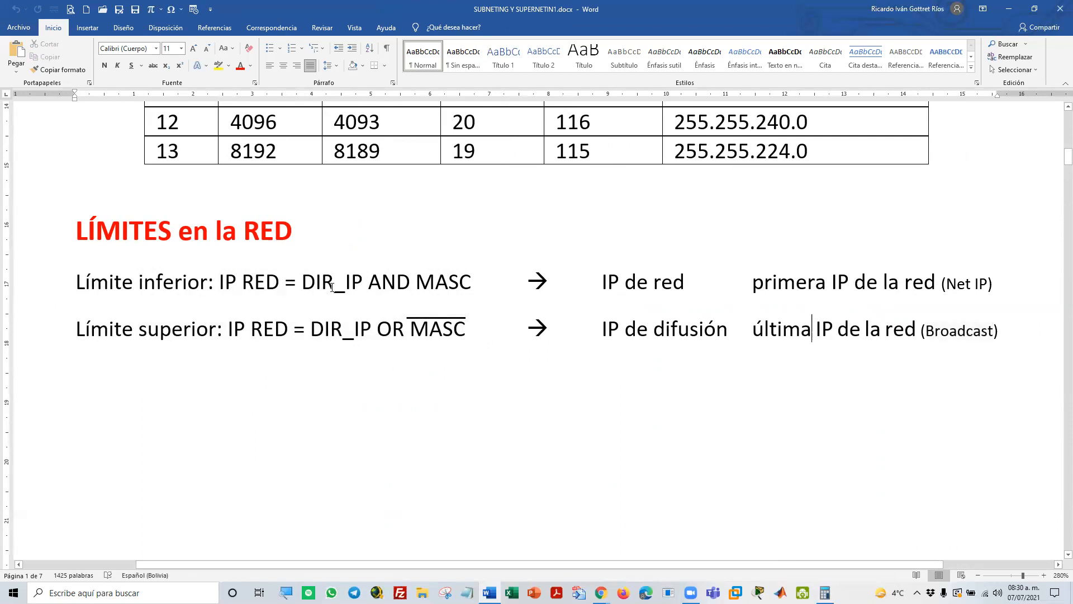
Highlight DIR_IP, AND and MASC one after another in the Límite inferior formula
click(299, 280)
drag(330, 283, 348, 282)
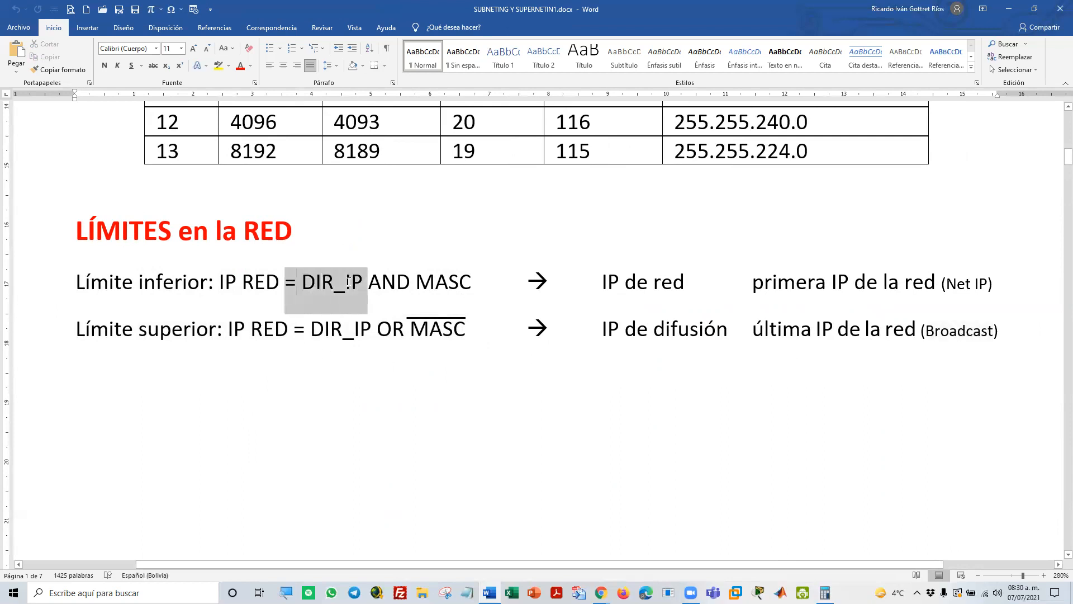
double_click(385, 285)
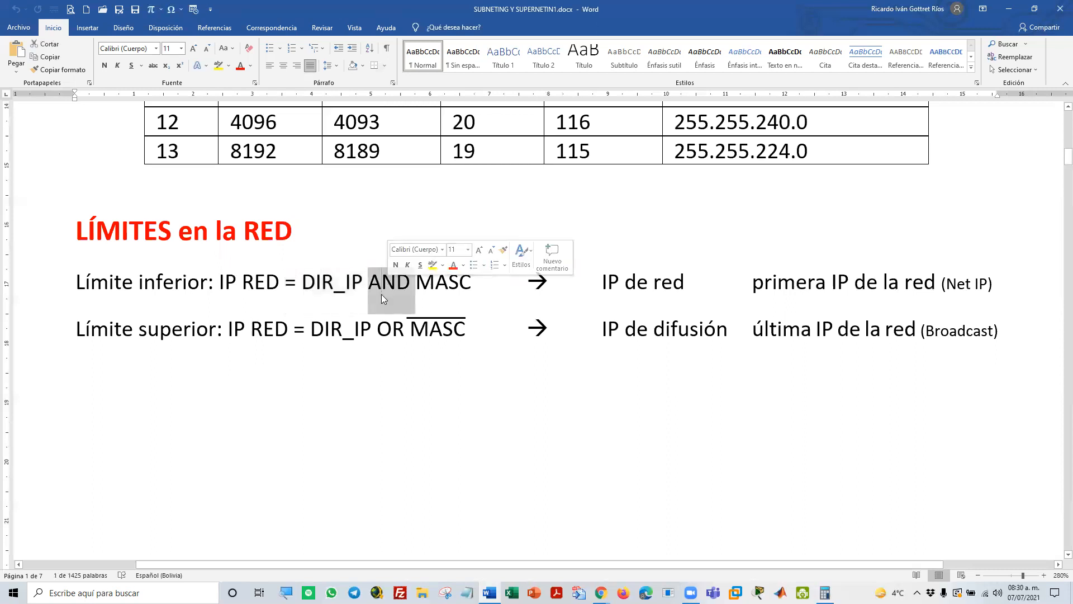
double_click(443, 282)
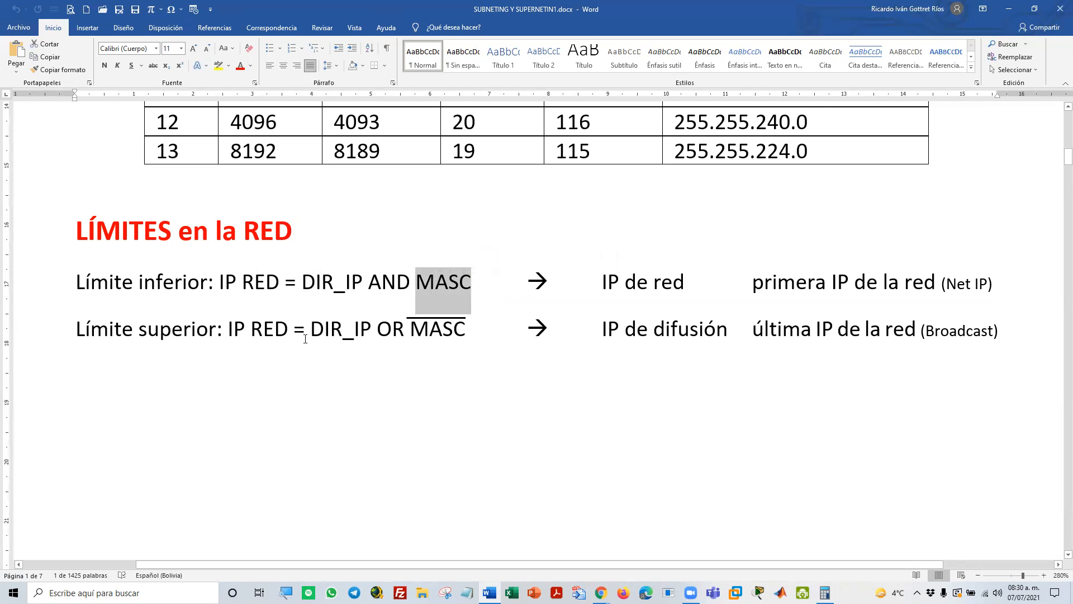
Highlight DIR_IP, OR and the overlined MASC one after another in the Límite superior formula
drag(312, 331, 377, 334)
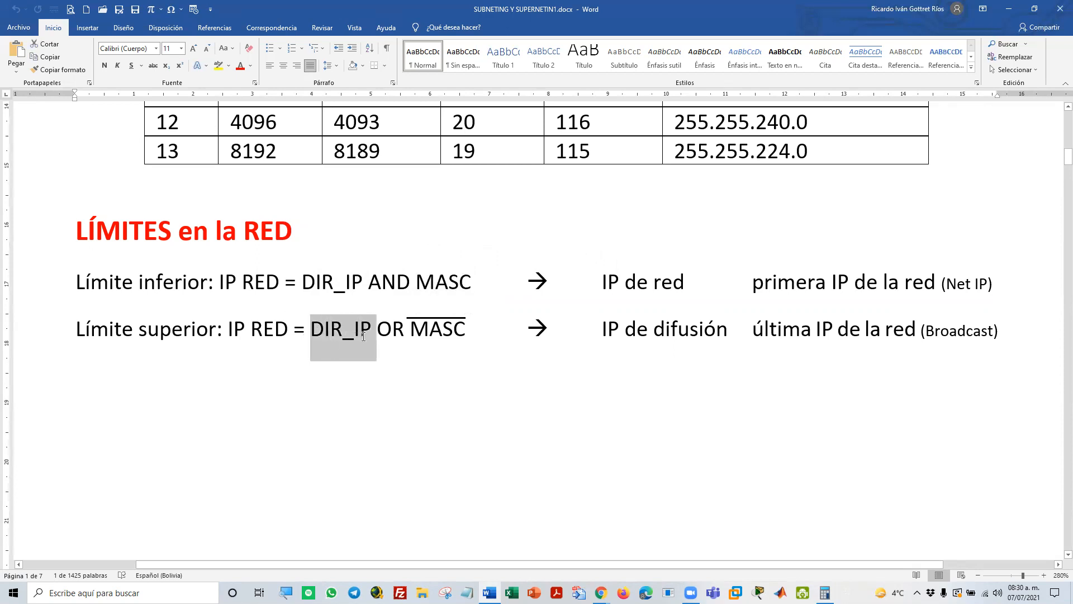
double_click(390, 331)
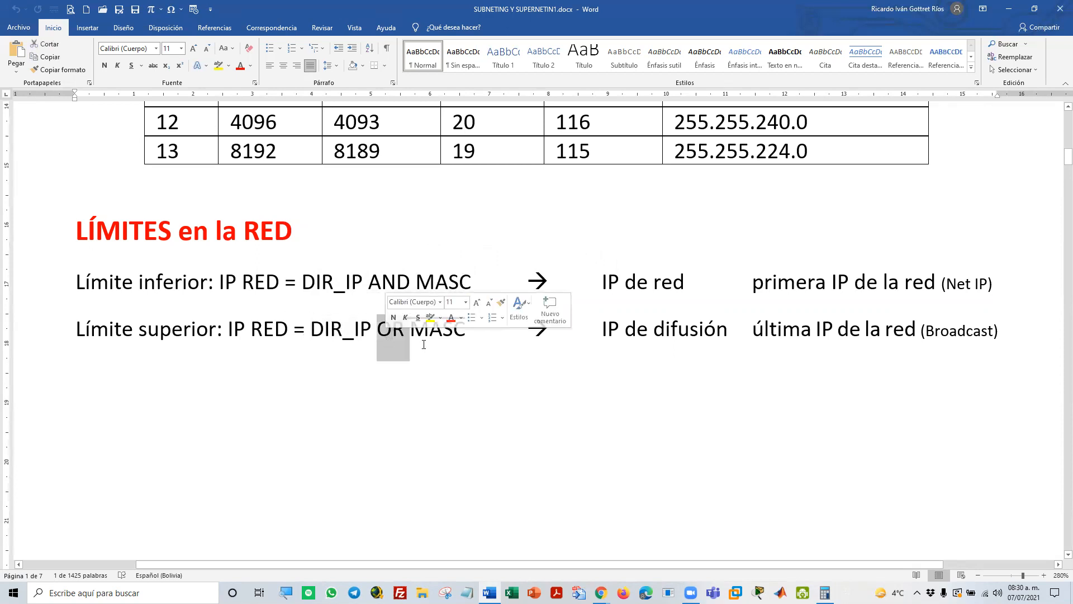
double_click(428, 329)
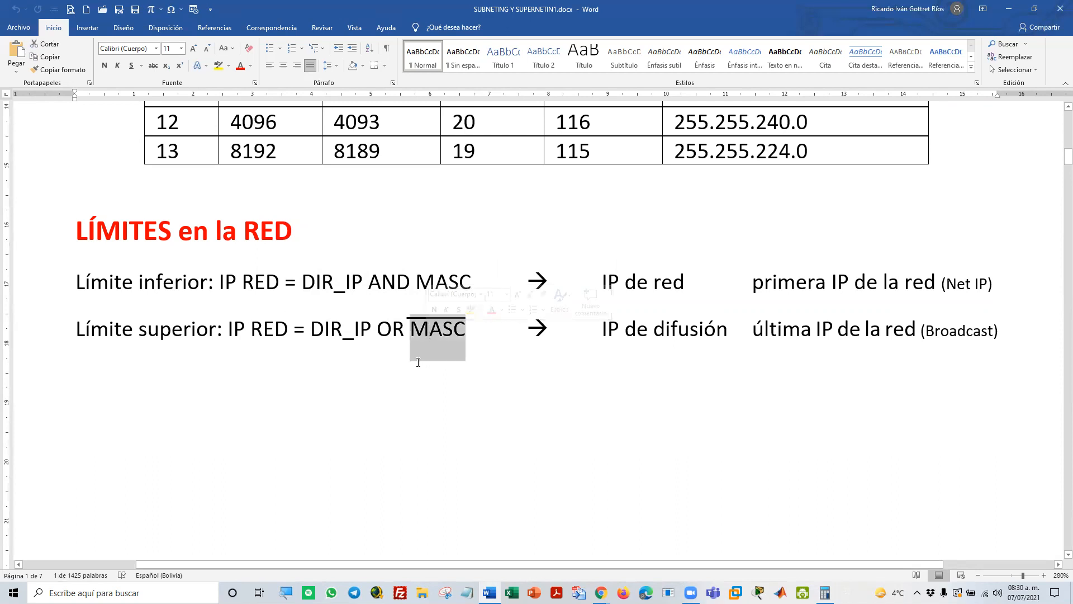
Go to Ejemplo 1 on page 2 and highlight the address 192.168.0.1, followed by its full binary equivalent
scroll(424, 368, down, 10)
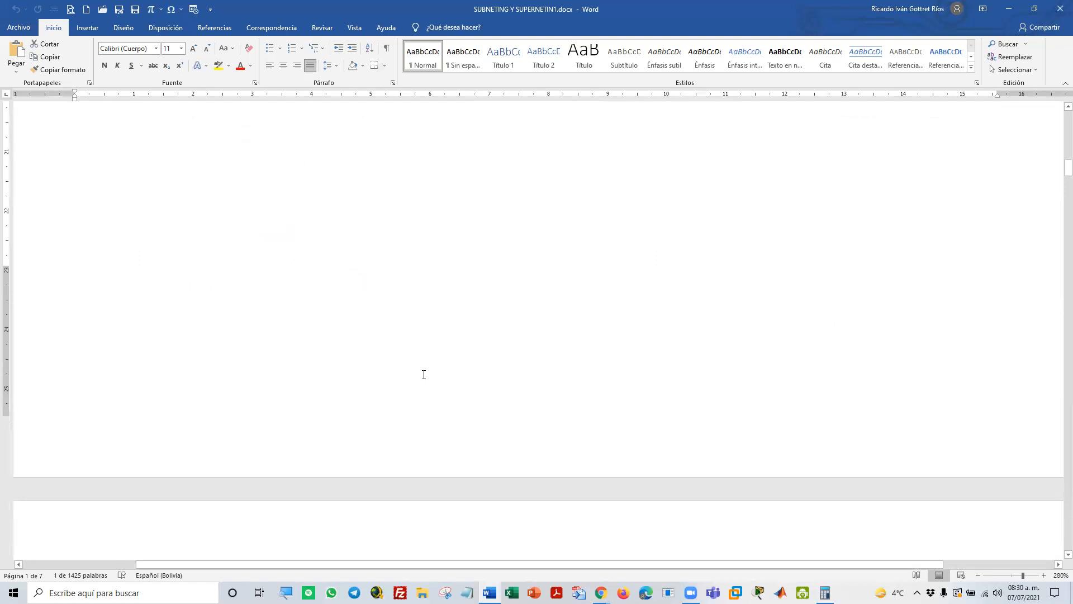
scroll(423, 374, down, 5)
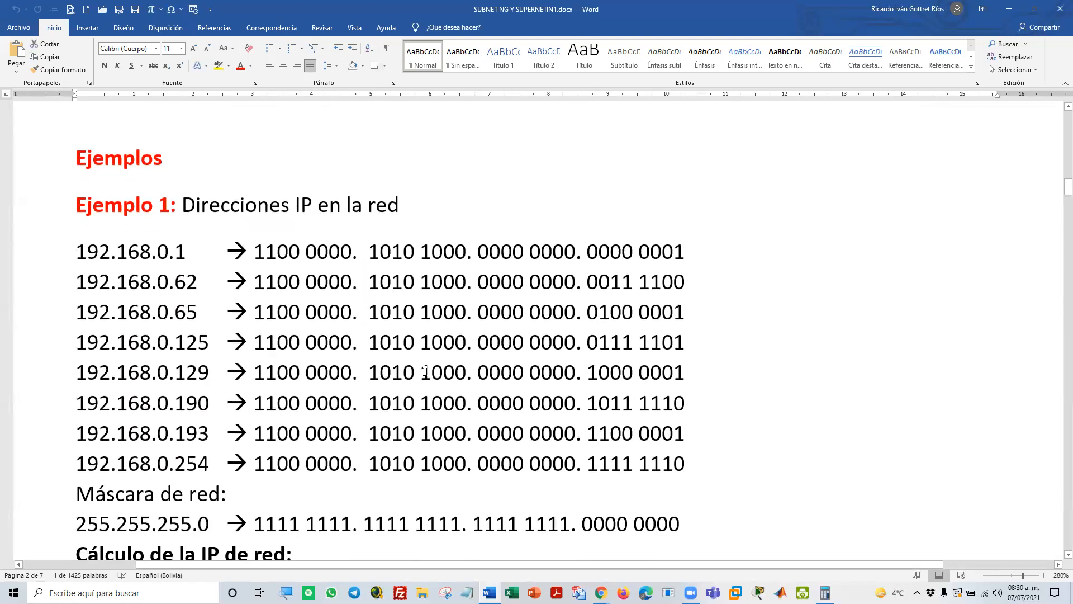
scroll(418, 369, down, 3)
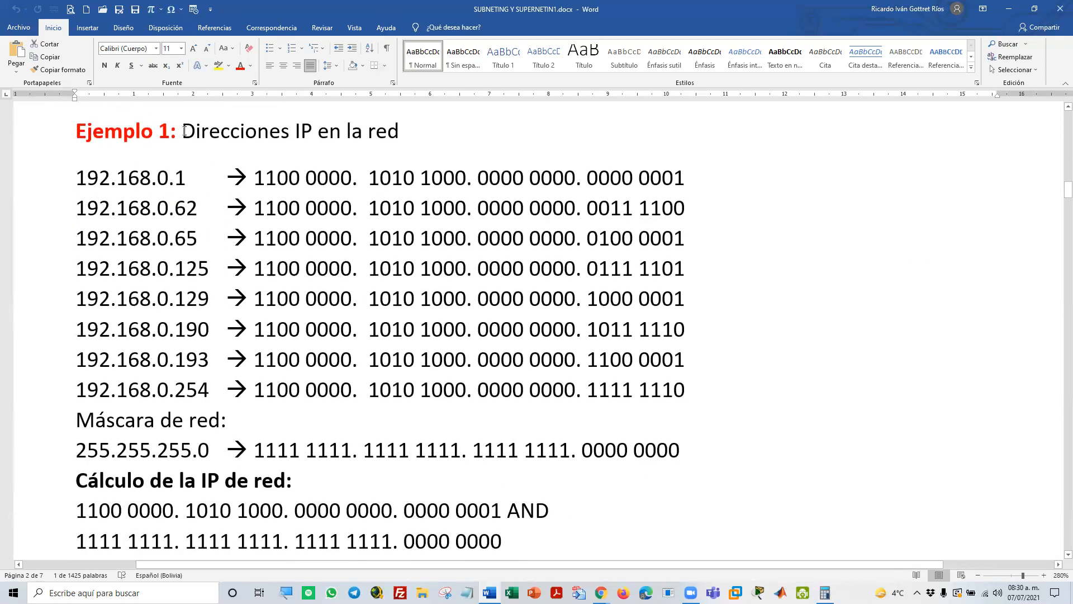
scroll(112, 223, up, 3)
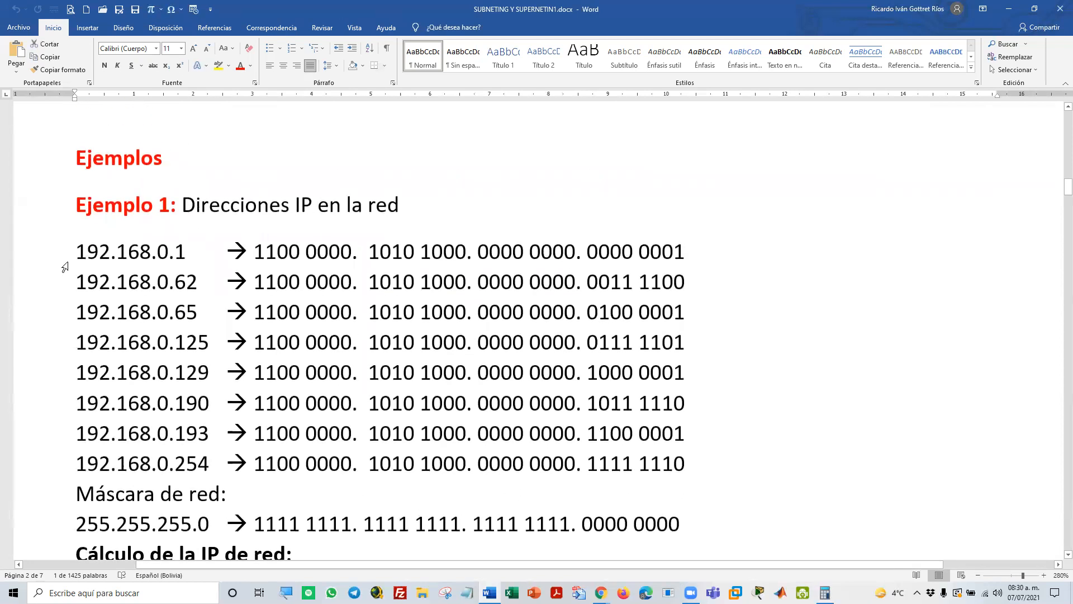
drag(73, 253, 186, 252)
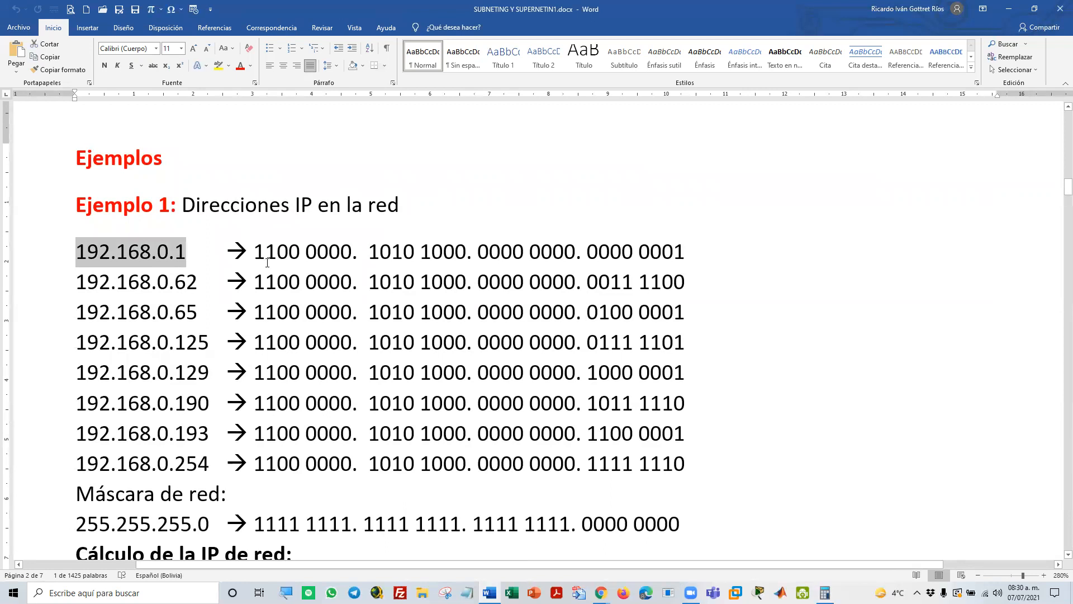
drag(255, 252, 685, 252)
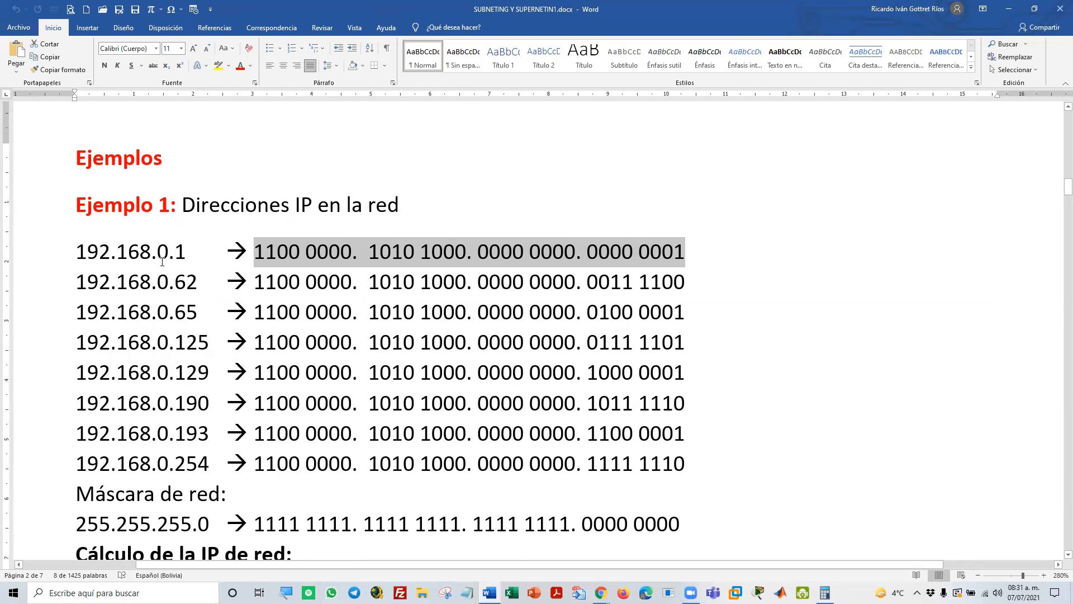
Highlight the Máscara de red line with 255.255.255.0 and its binary form, and clear the selection
scroll(208, 360, down, 2)
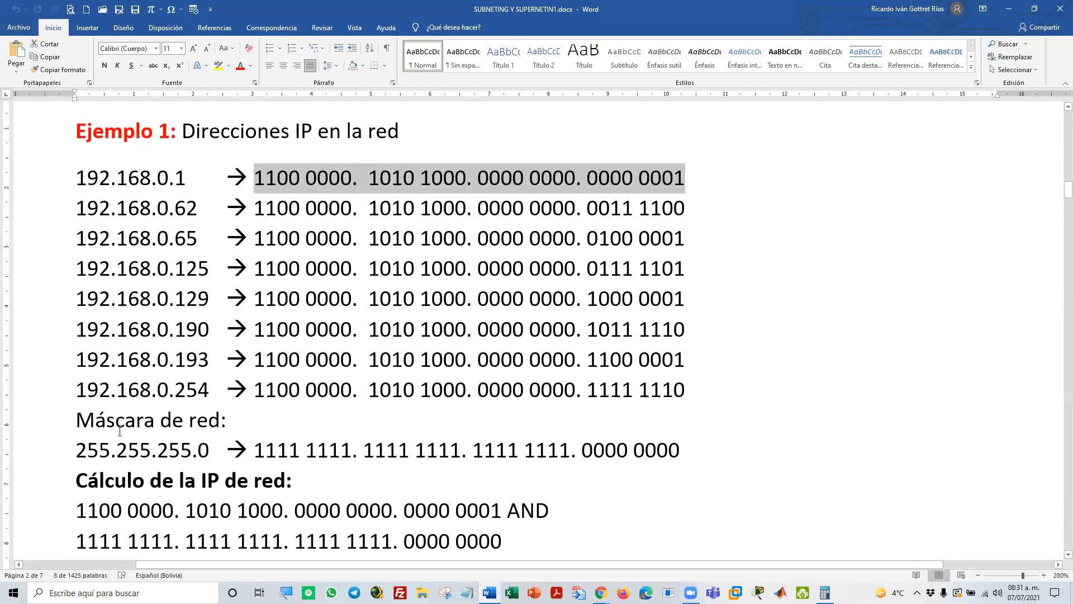
drag(78, 452, 657, 442)
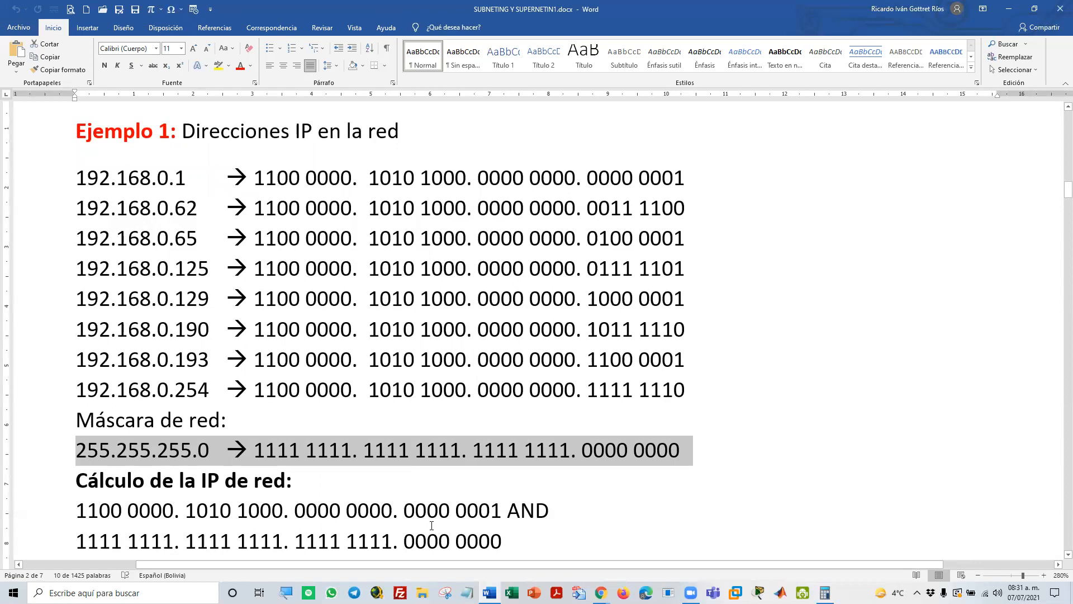
click(428, 478)
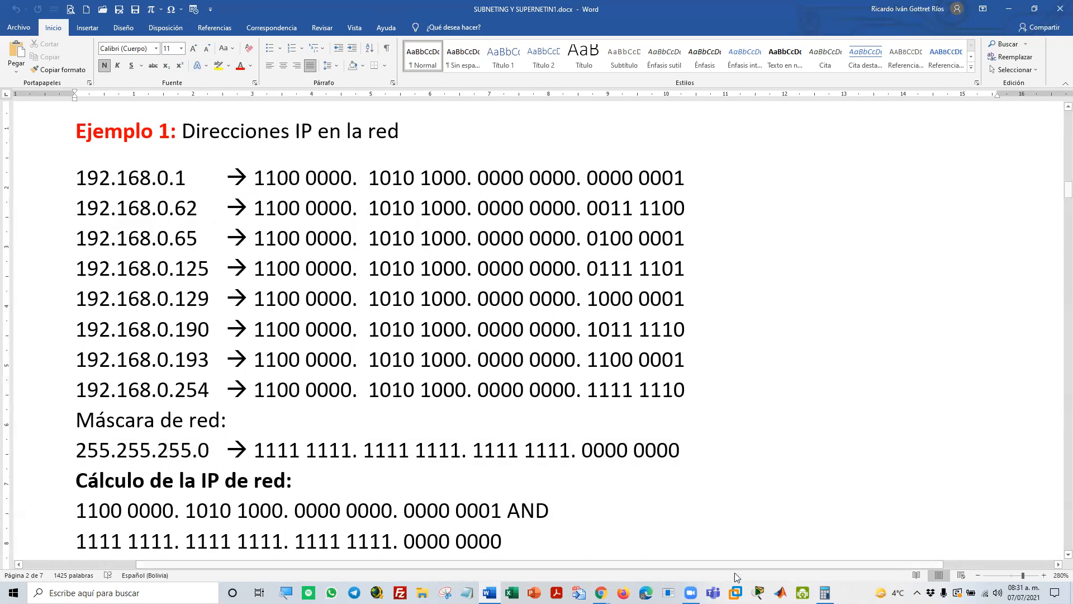
Switch to the programmer calculator, convert decimal 168 to binary, and highlight the matching 1010 1000 octet in the document's 192.168.0.1 row
click(824, 592)
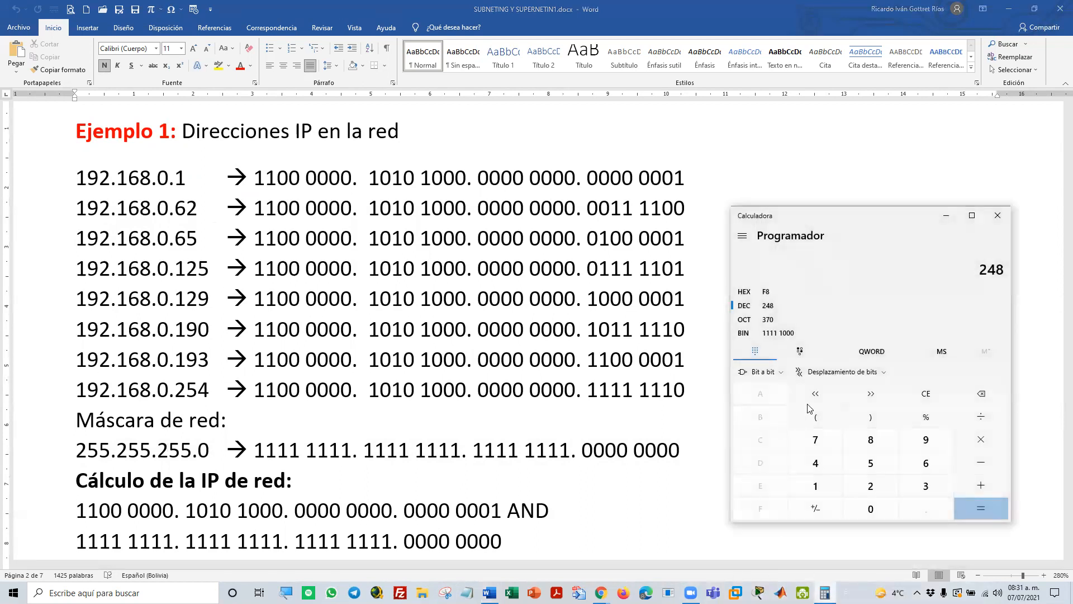
key(Escape)
drag(890, 220, 839, 151)
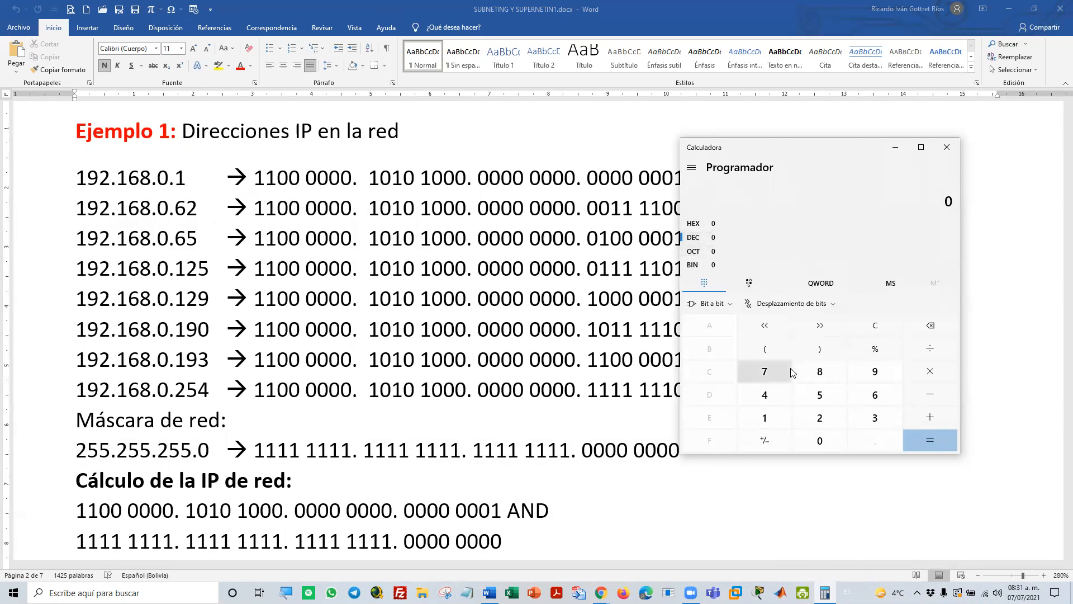
text(168)
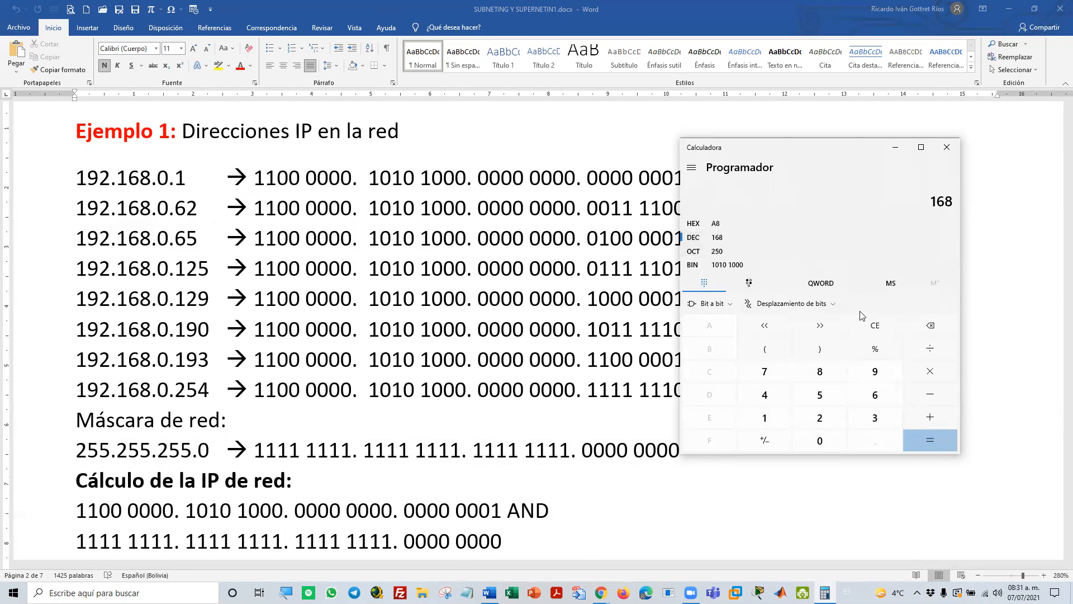
click(721, 265)
drag(897, 201, 925, 202)
double_click(926, 202)
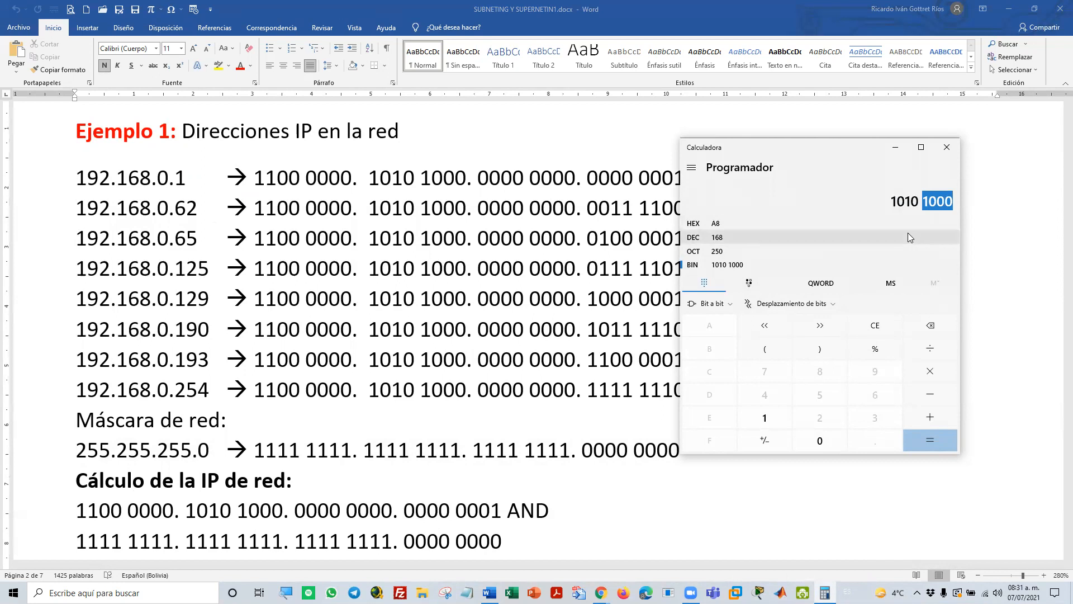
click(370, 175)
drag(370, 175, 466, 178)
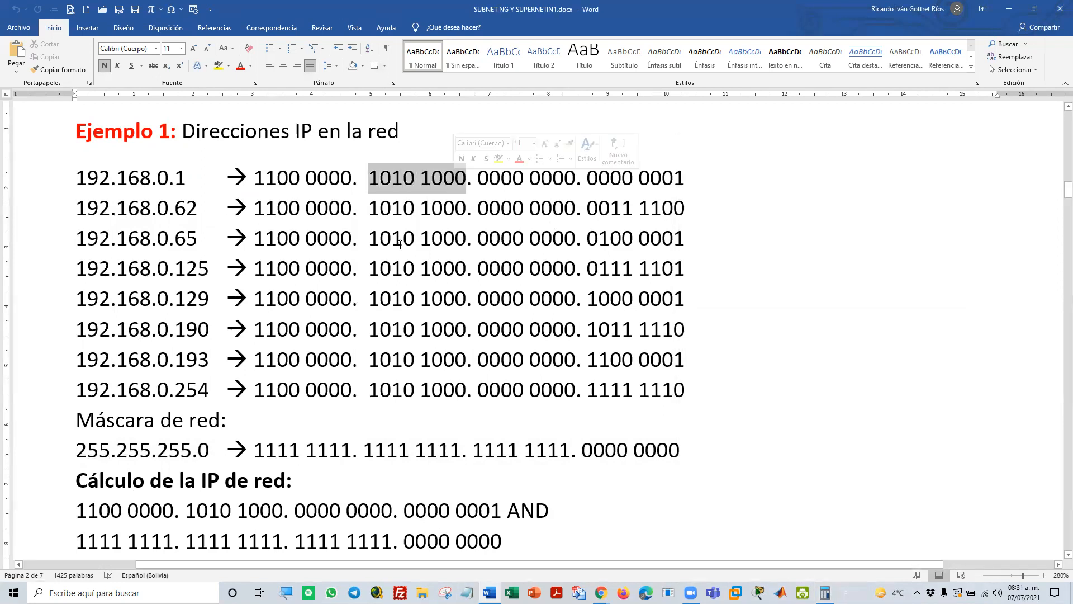
Select the 62 in 192.168.0.62, convert decimal 62 to binary in the calculator, and move its window clear of the binary addresses
double_click(189, 210)
click(824, 592)
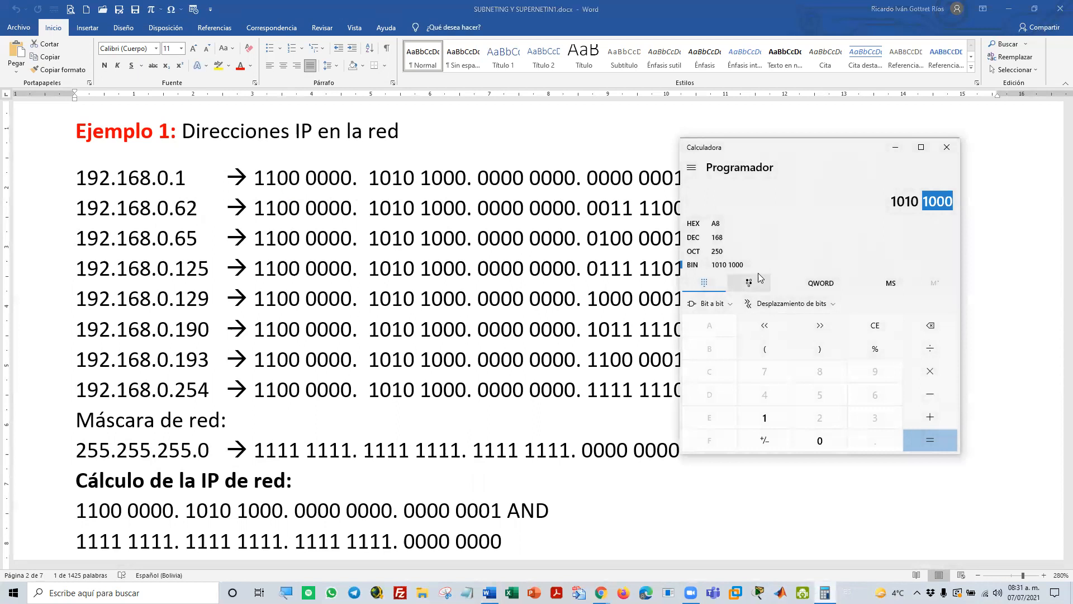
click(718, 238)
key(Escape)
text(62)
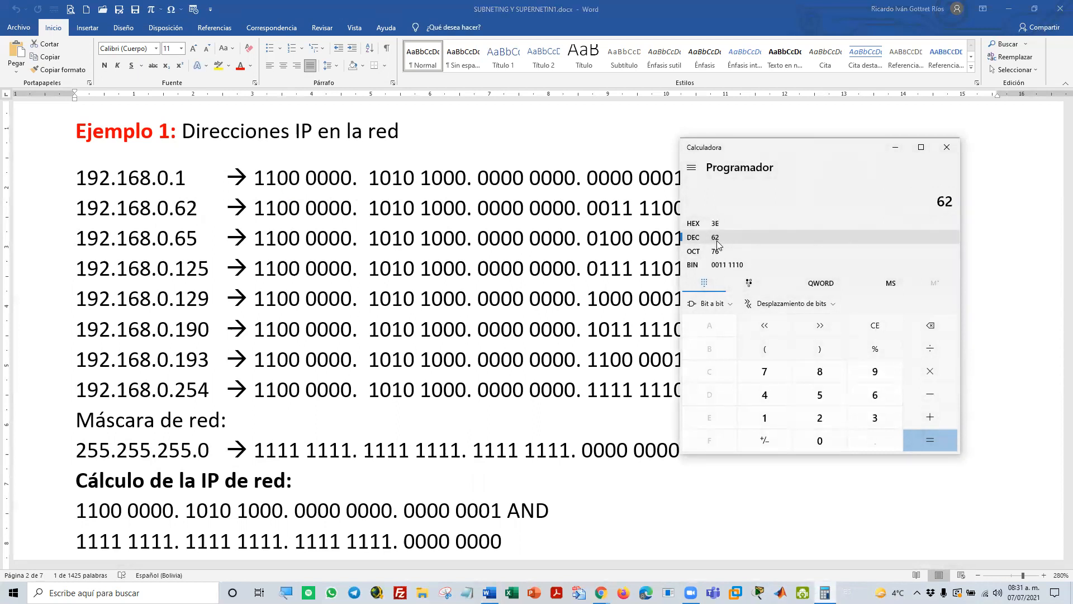
click(723, 264)
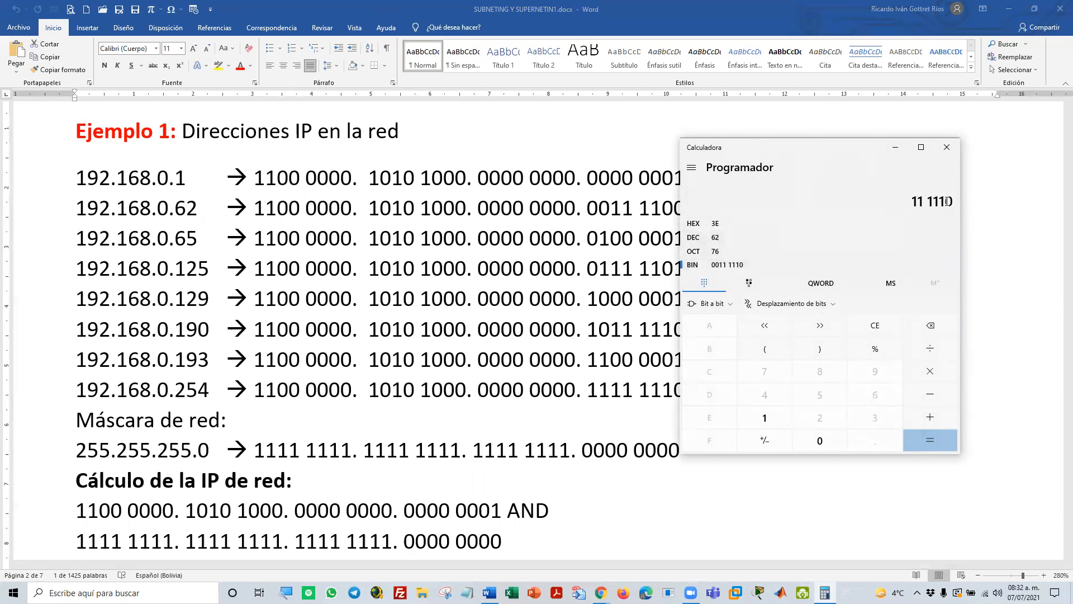
drag(928, 201, 956, 202)
click(842, 154)
drag(843, 147, 937, 182)
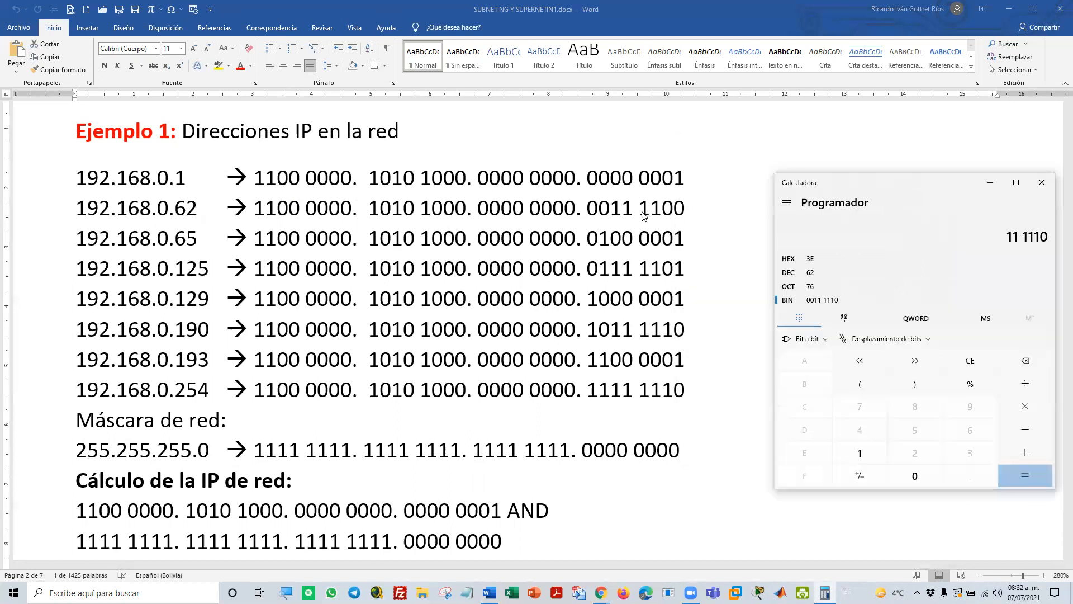
Highlight the leading zeros of the last binary octet for 192.168.0.65 and 192.168.0.62, comparing the latter with the calculator
click(603, 237)
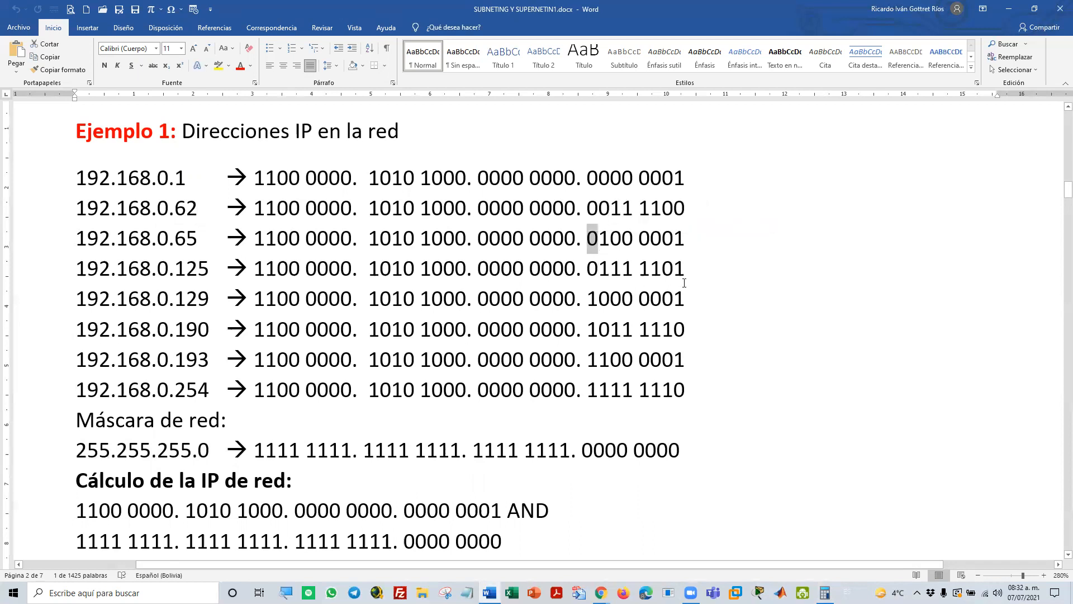
click(642, 245)
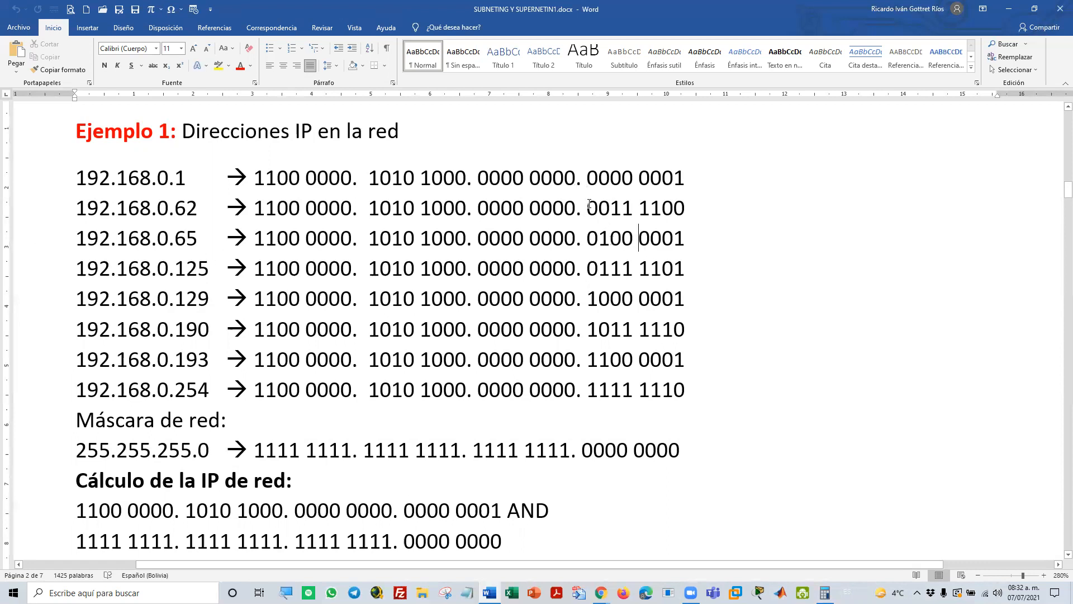
drag(590, 207, 602, 209)
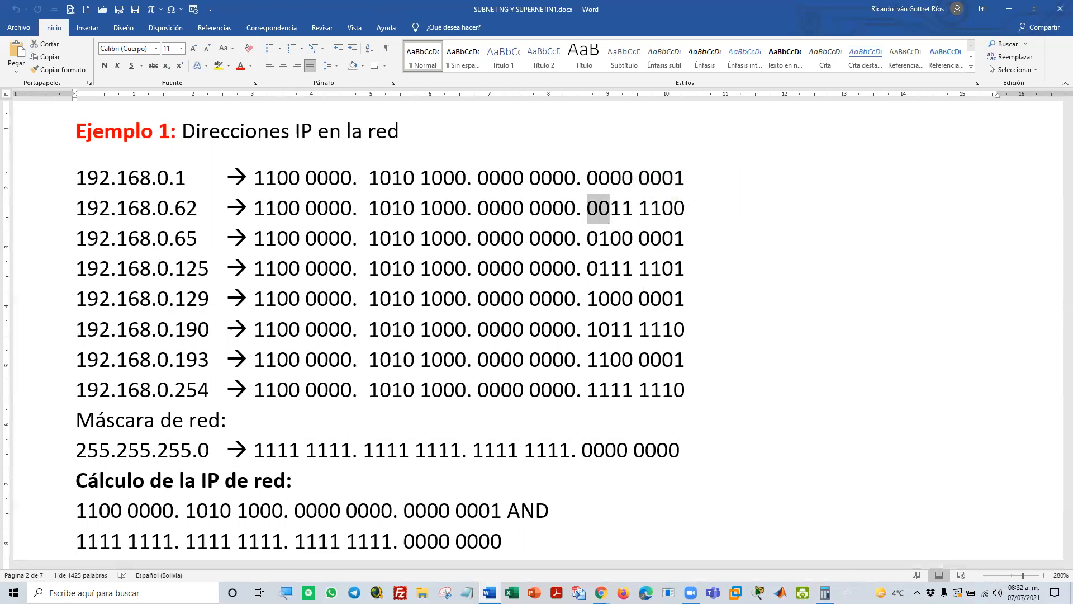
click(825, 592)
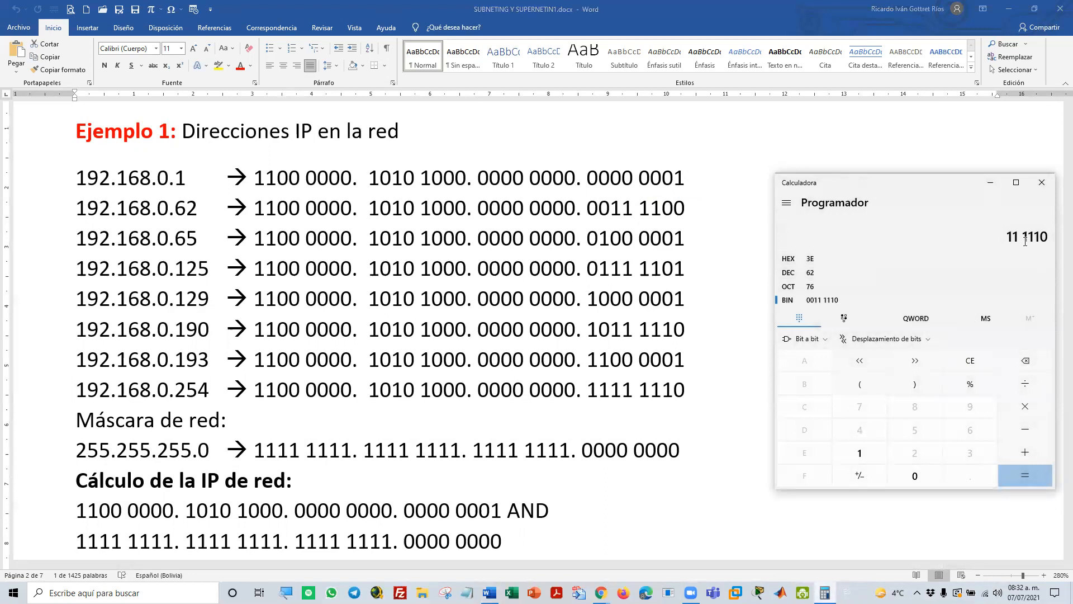
drag(588, 208, 604, 209)
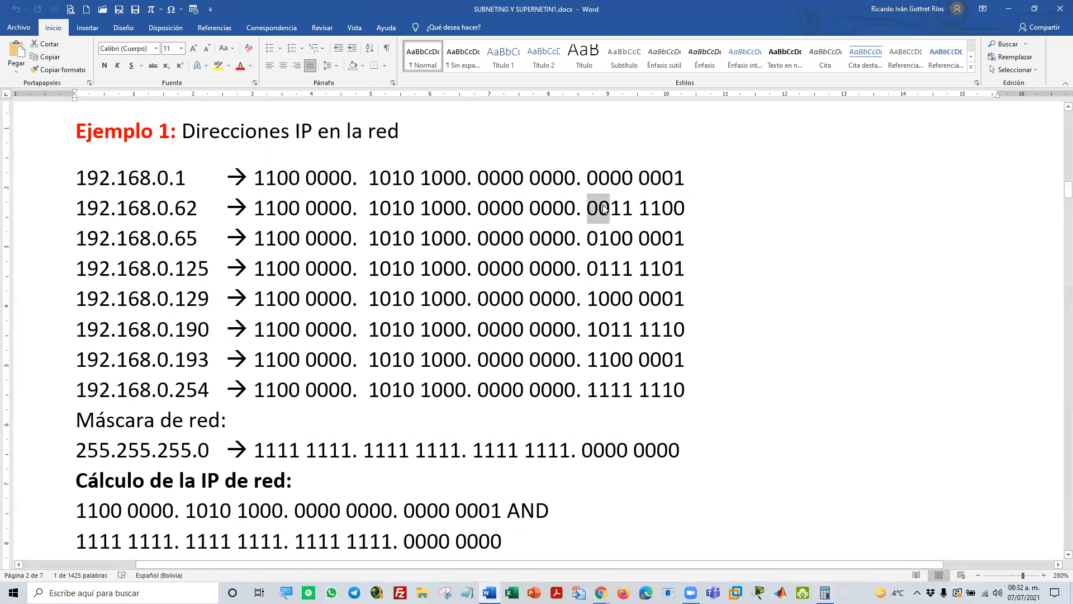
click(602, 208)
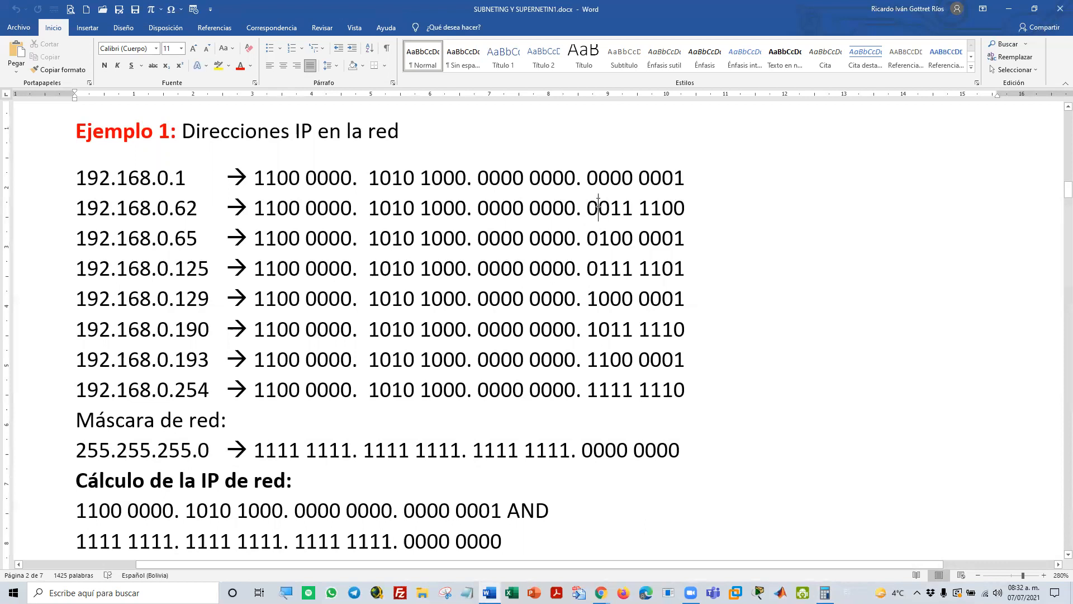
Try changing the last binary octet of 192.168.0.62 to 0111 1100 and compare it with the calculator's binary value
key(Delete)
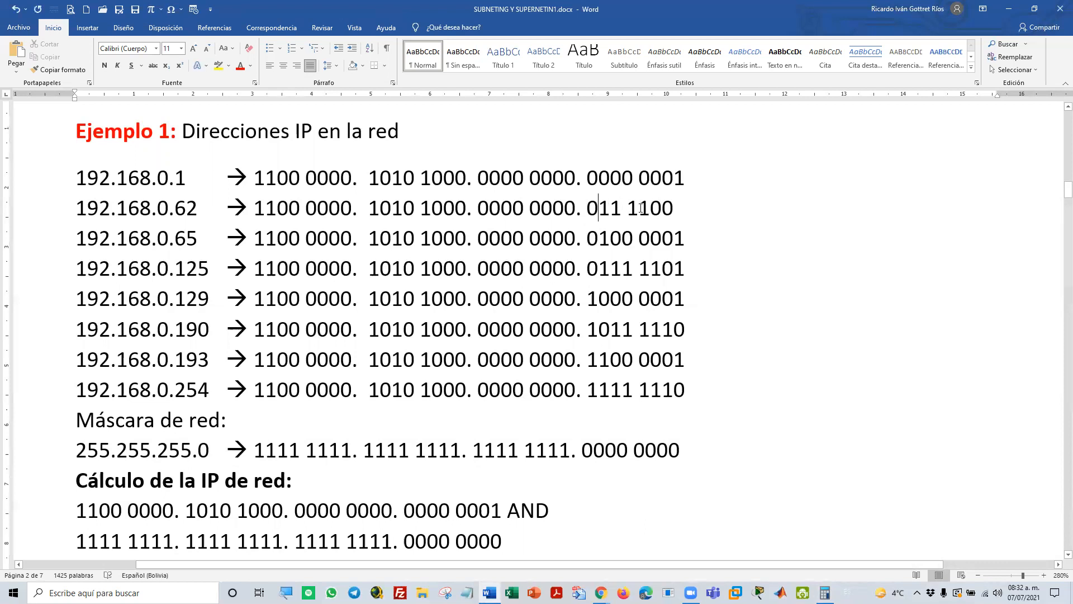
click(609, 205)
text(1)
click(825, 592)
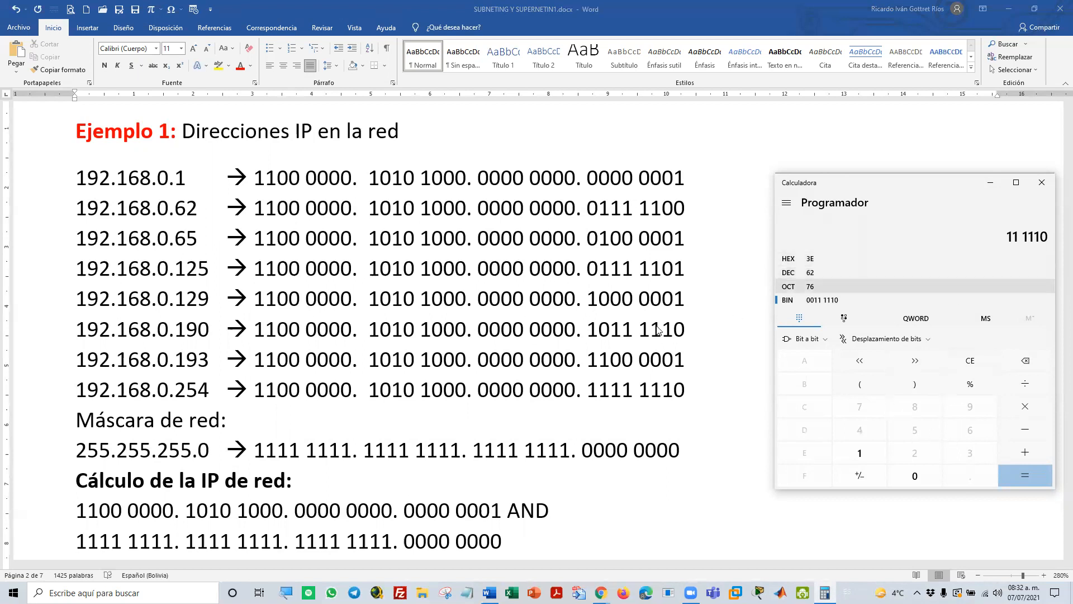
Replace the final 62 in the address 192.168.0.62 of the Ejemplo 1 list with 33
click(187, 213)
double_click(187, 213)
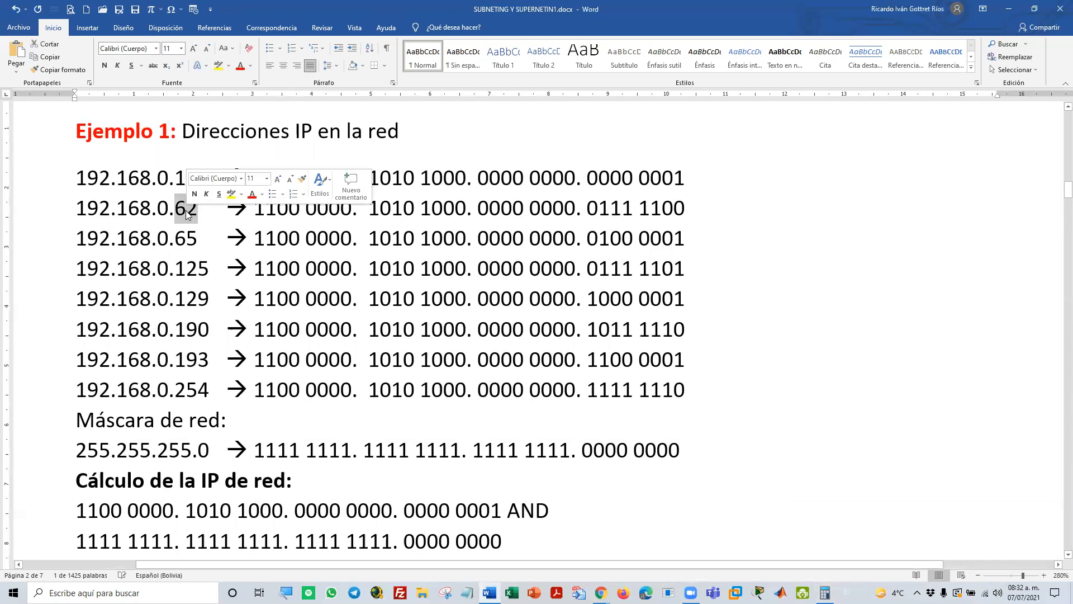
text(33)
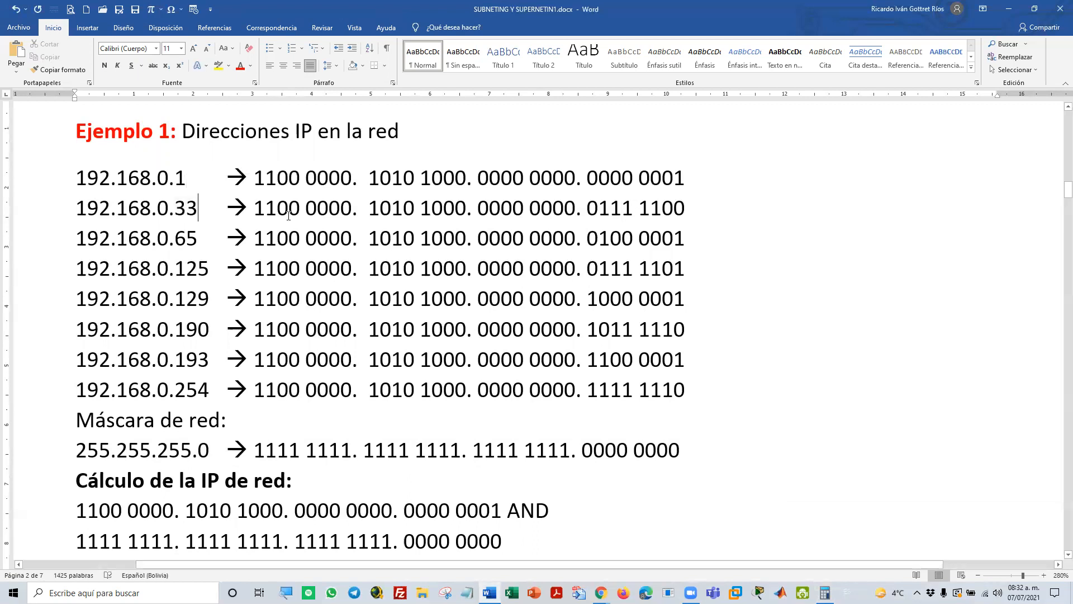
Convert decimal 33 to binary in the programmer calculator and highlight the digits of the binary value
key(alt+Tab)
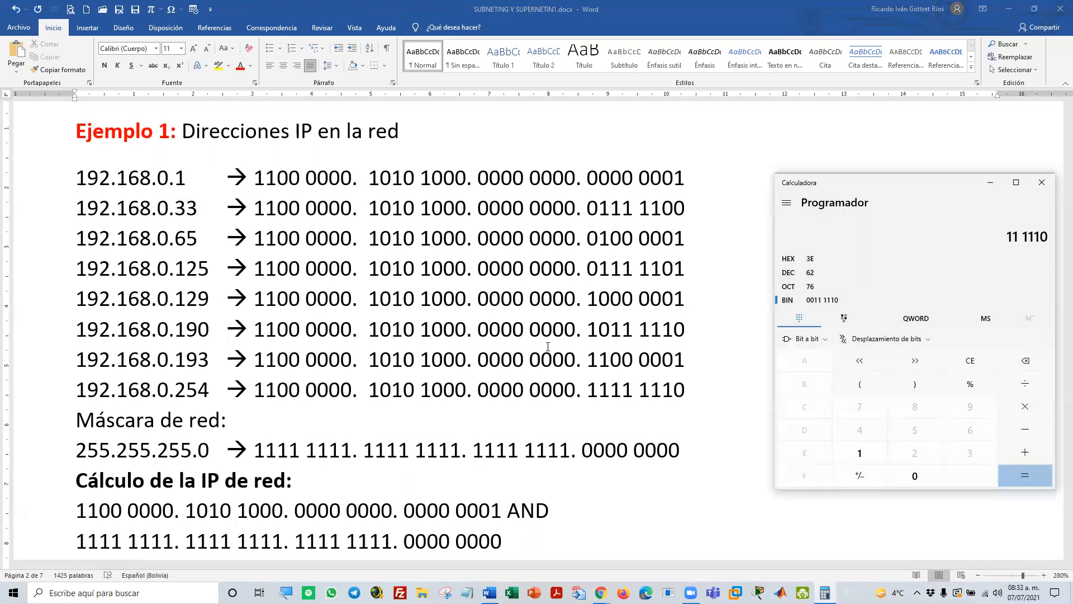
click(813, 272)
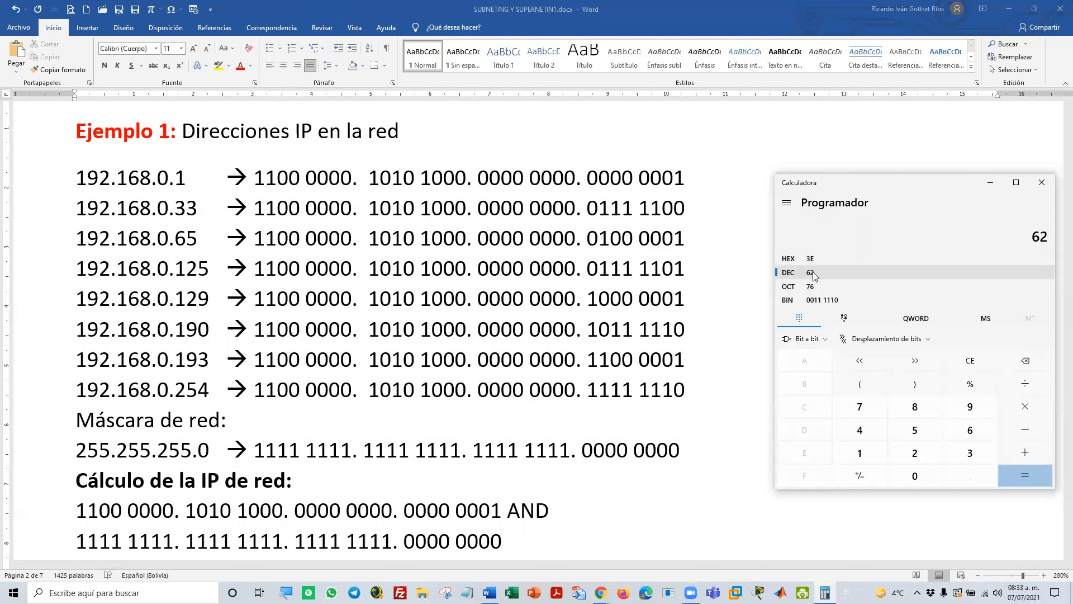
key(Escape)
text(33)
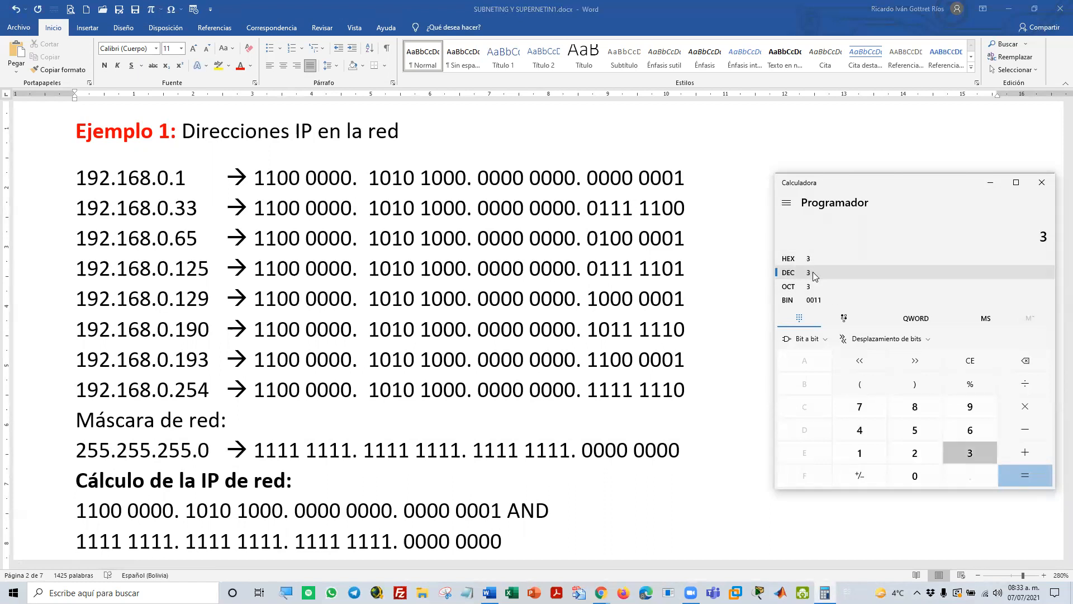
click(812, 286)
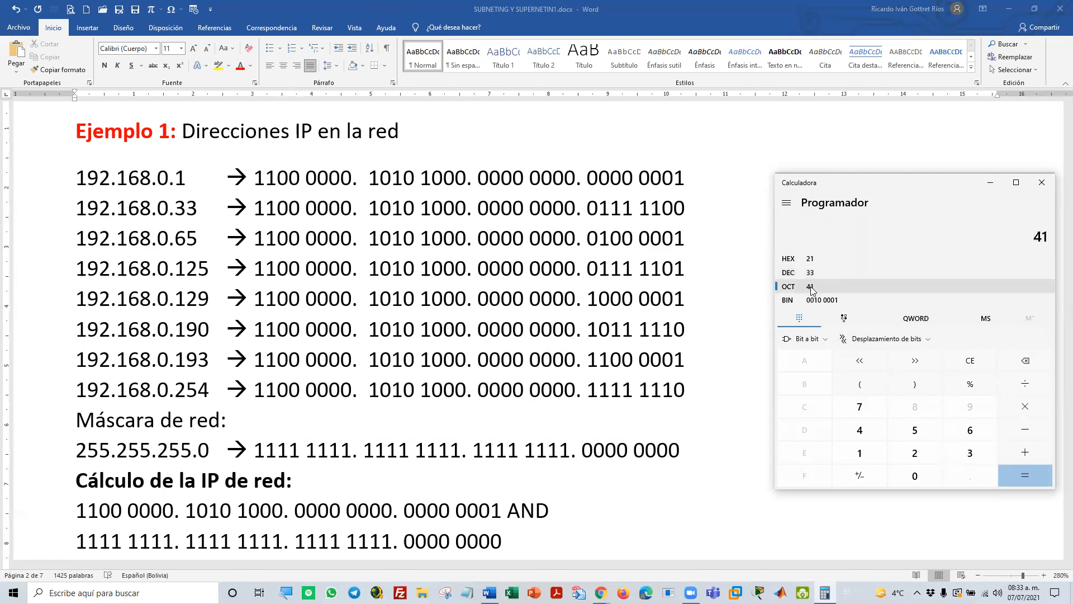
click(814, 301)
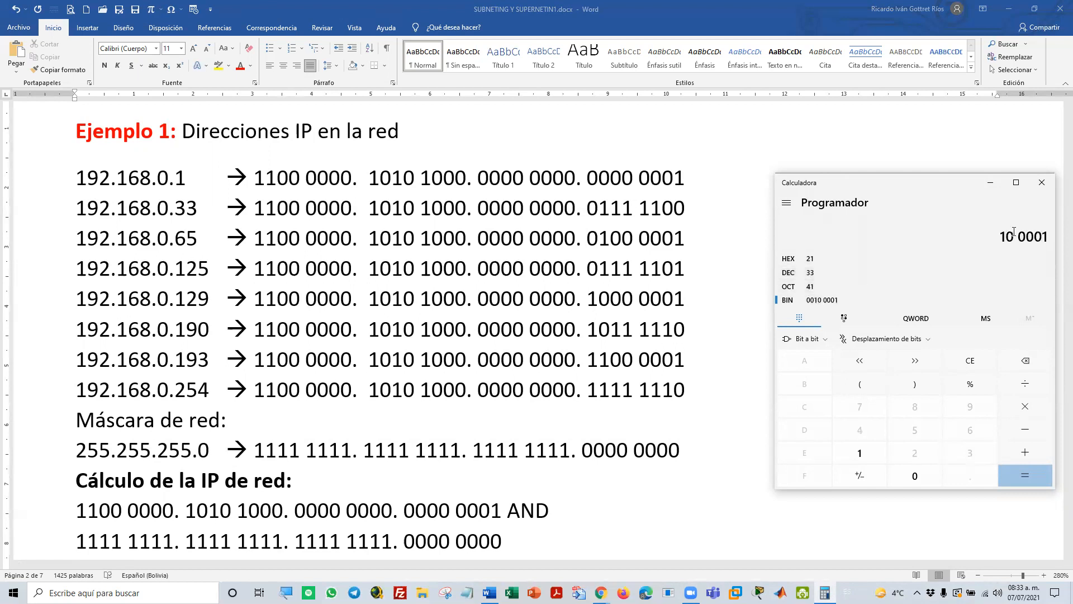
drag(1003, 237, 1048, 237)
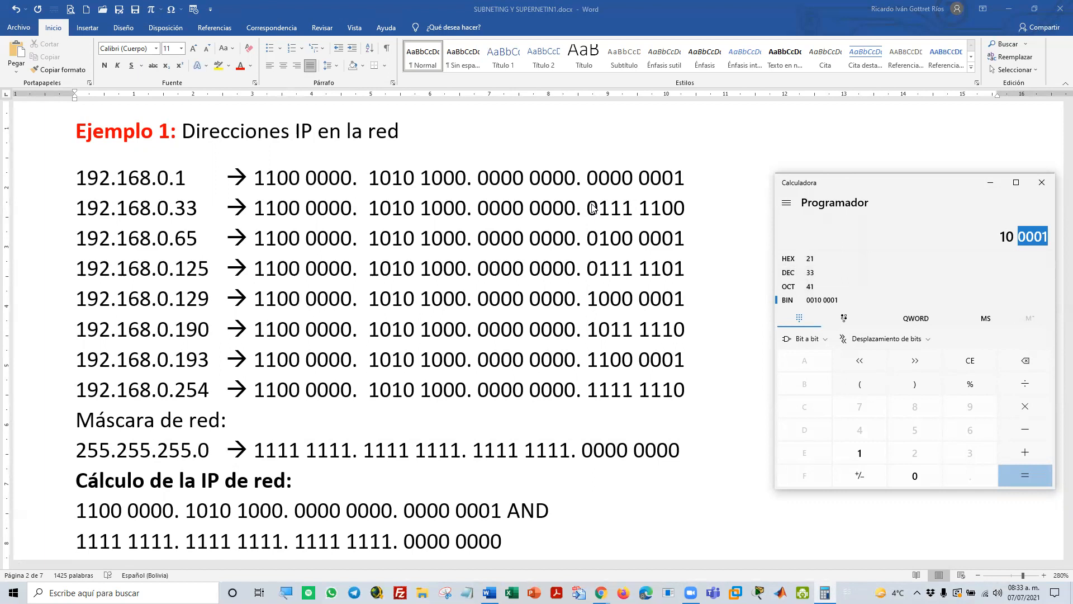
Delete the last binary octet in the 192.168.0.33 row of the document and enter 10 in its place
key(alt+Tab)
drag(586, 208, 662, 212)
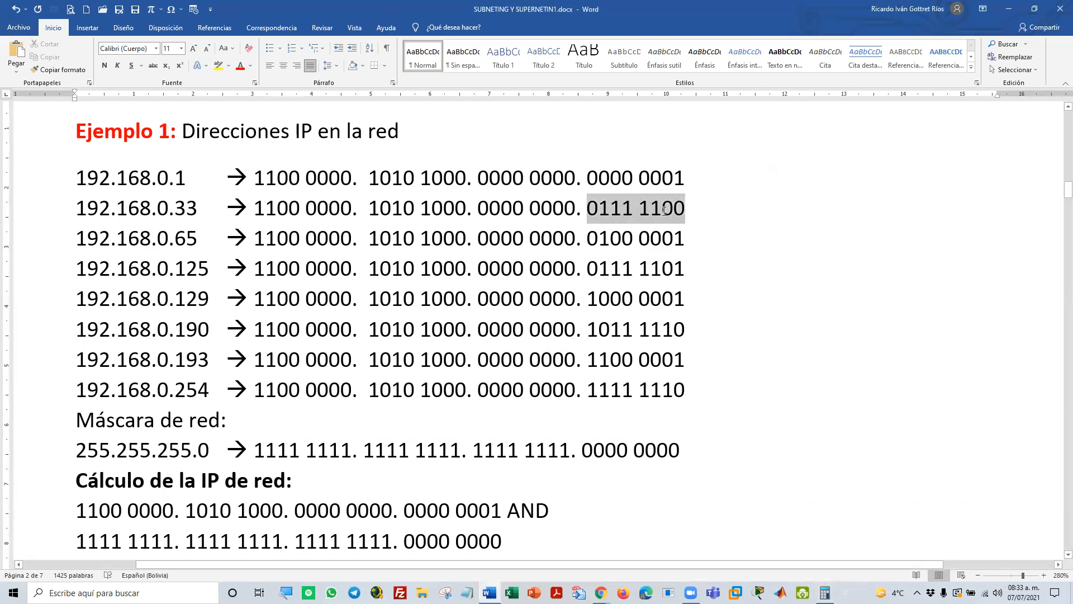
key(Delete)
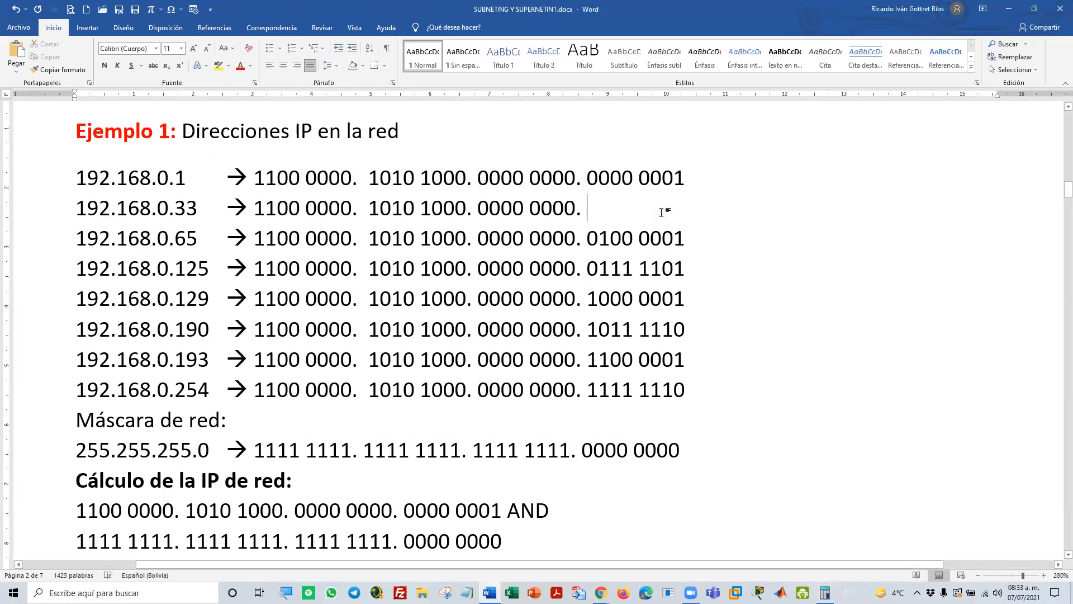
text(10)
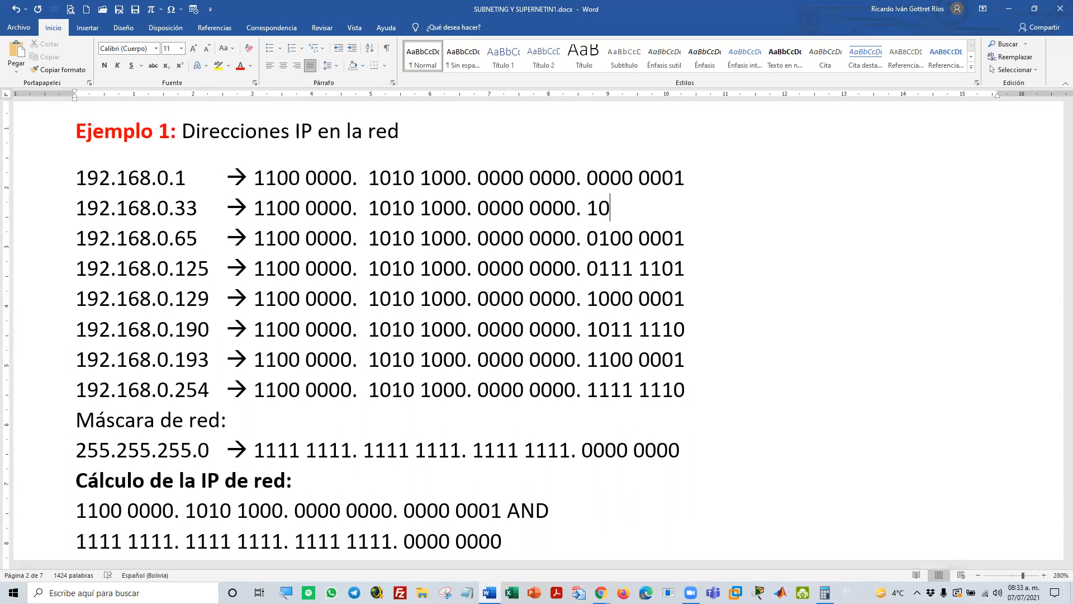
Paste the calculator's binary value 10 0001 over the partial 10 in the 192.168.0.33 row and prefix it with 00
key(alt+Tab)
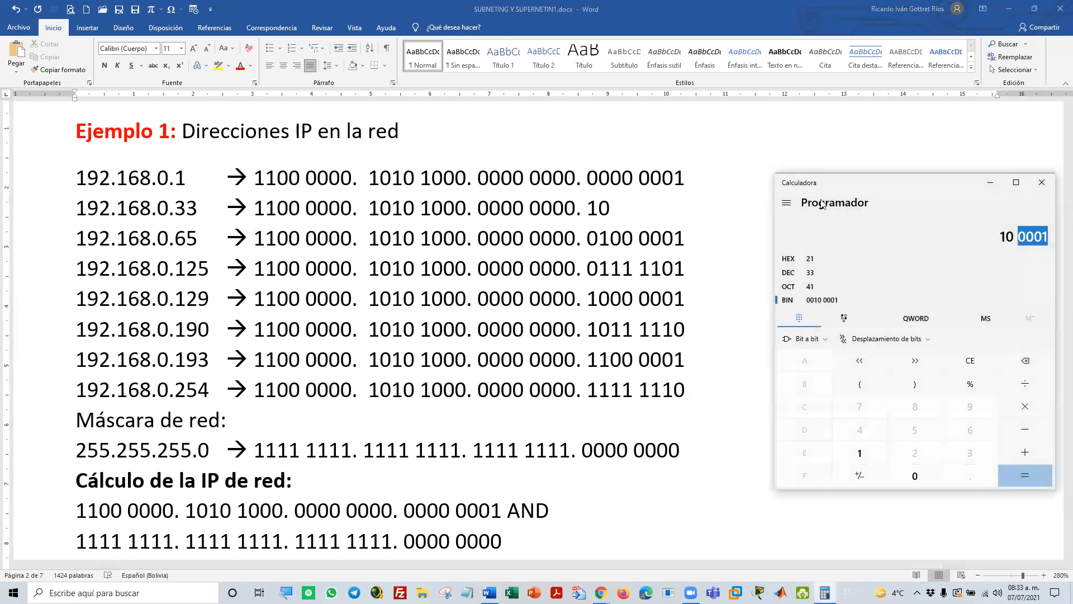
drag(998, 236, 1046, 234)
right_click(1013, 234)
click(1001, 246)
click(587, 212)
double_click(598, 207)
right_click(596, 208)
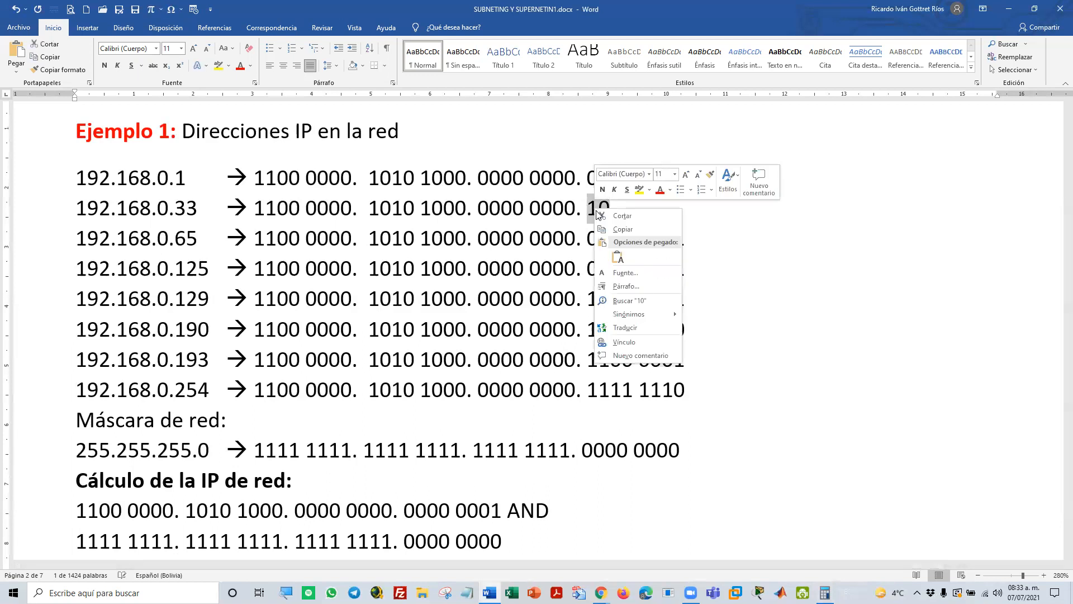
click(618, 258)
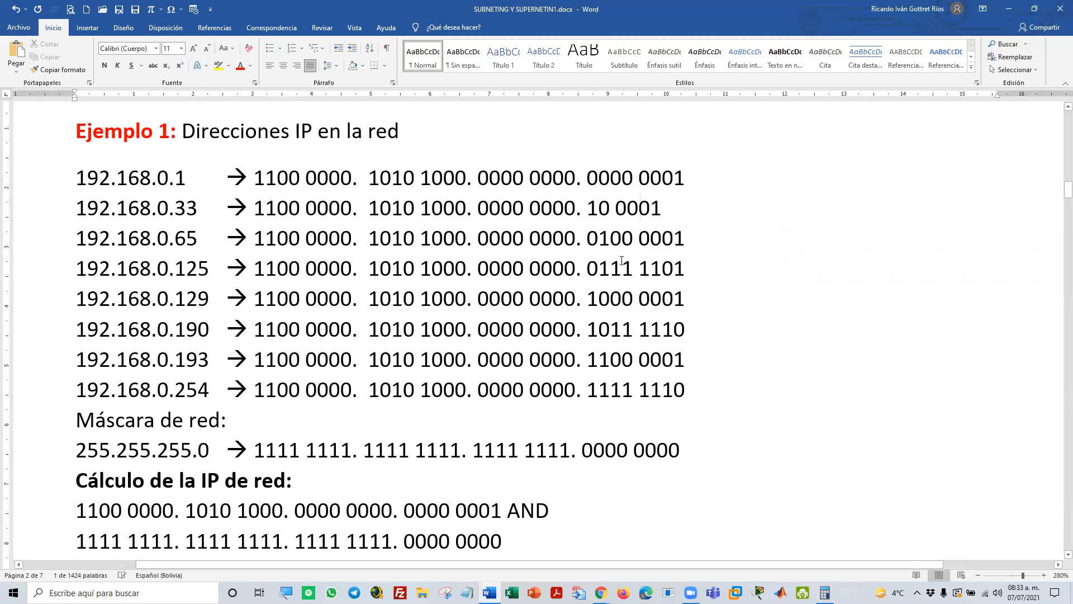
click(595, 212)
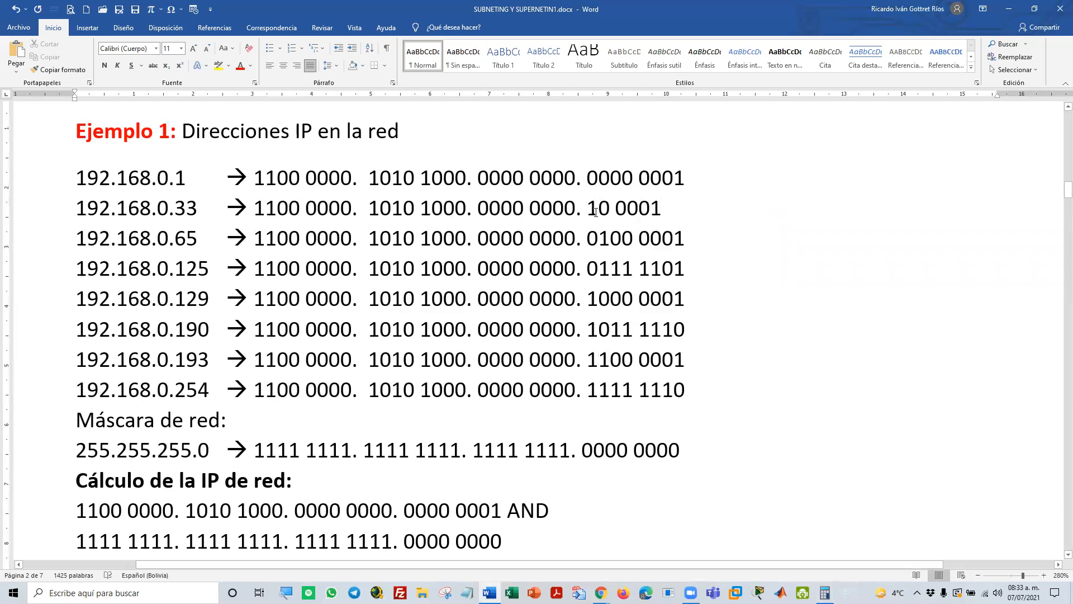
text(00)
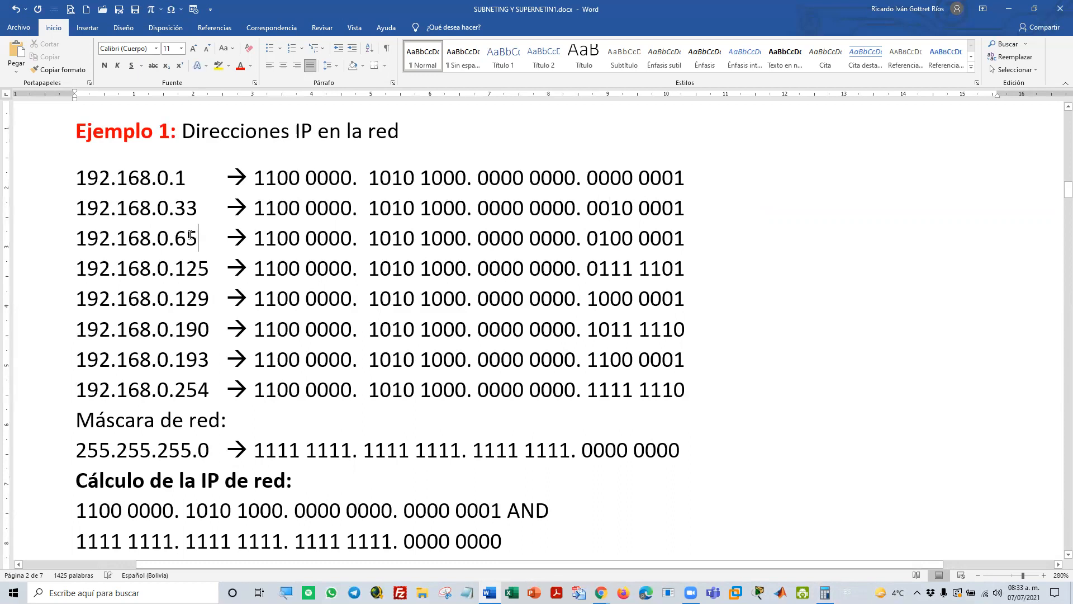
Highlight the first octet, 1100 0000, and the third octet, 0000 0000, in the 192.168.0.33 row
scroll(193, 236, down, 2)
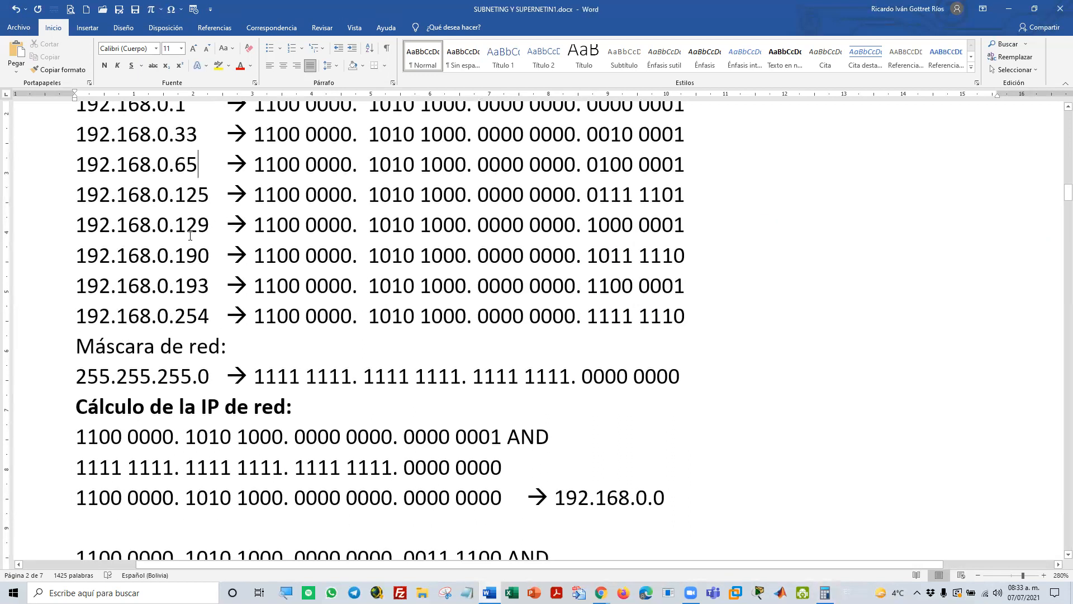
scroll(193, 235, up, 3)
scroll(211, 194, down, 3)
click(259, 134)
drag(261, 134, 351, 134)
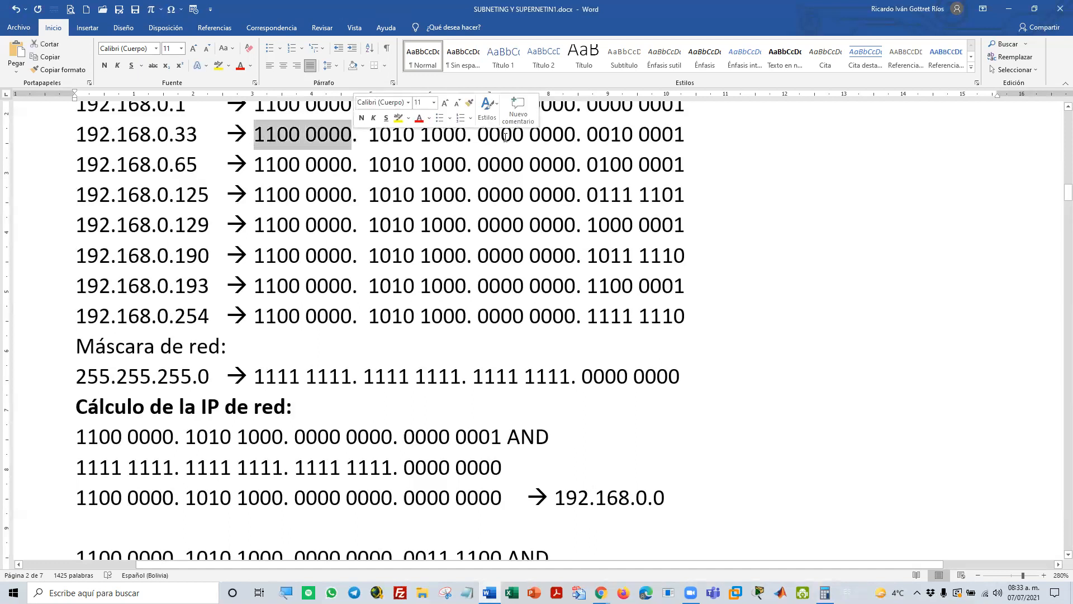
drag(577, 135, 479, 134)
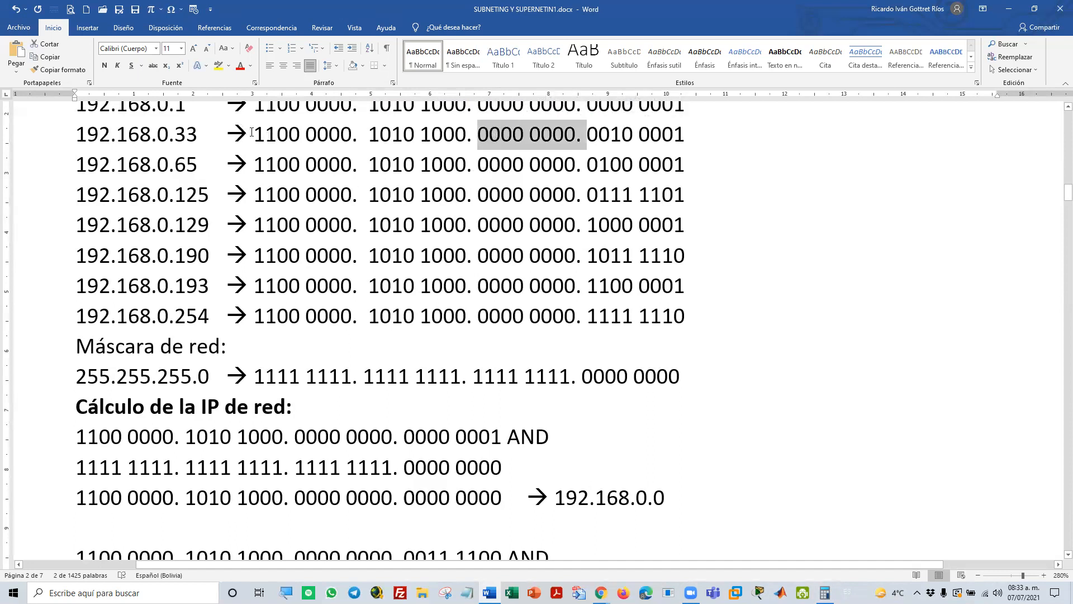
Copy the full binary address of the 192.168.0.33 row
drag(257, 135, 662, 140)
right_click(661, 140)
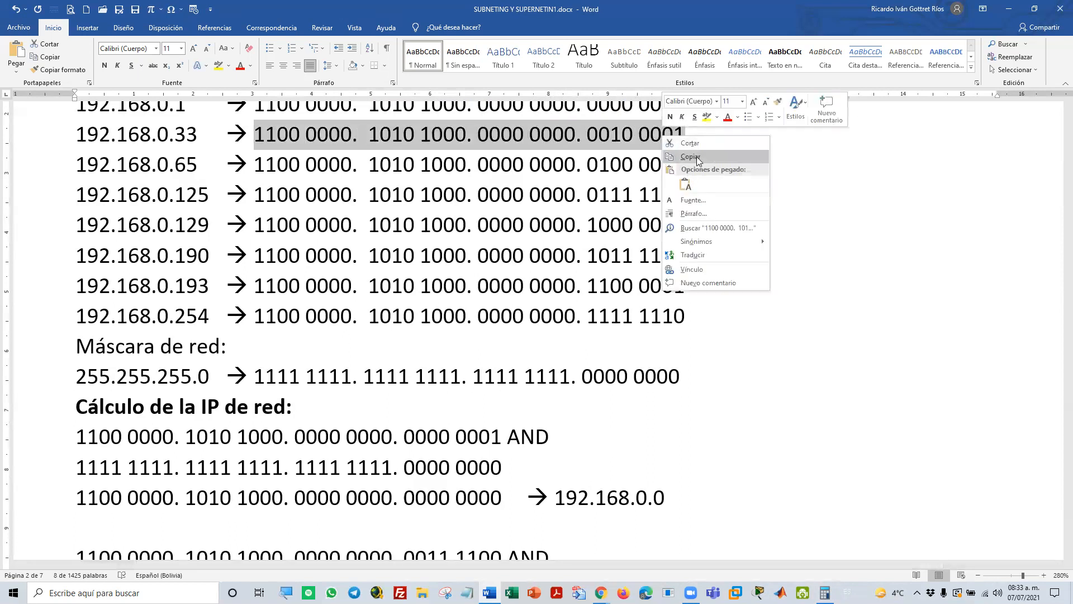
click(696, 158)
Replace the address ending in 0011 1100 in the second AND calculation with the copied one as text only, removing the extra space before 1010 1000
scroll(373, 484, down, 2)
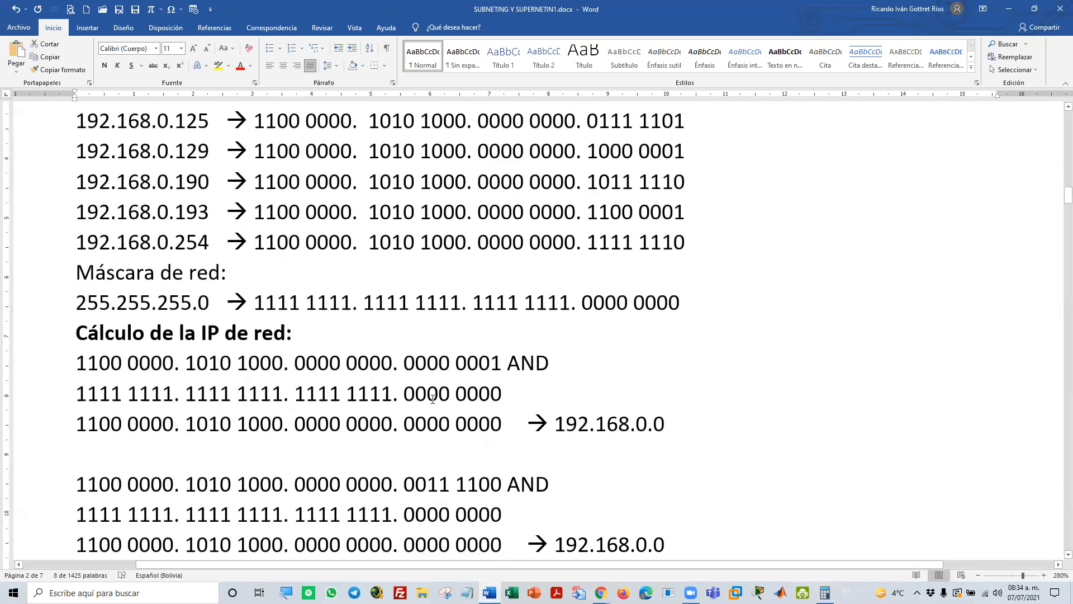
scroll(515, 398, down, 4)
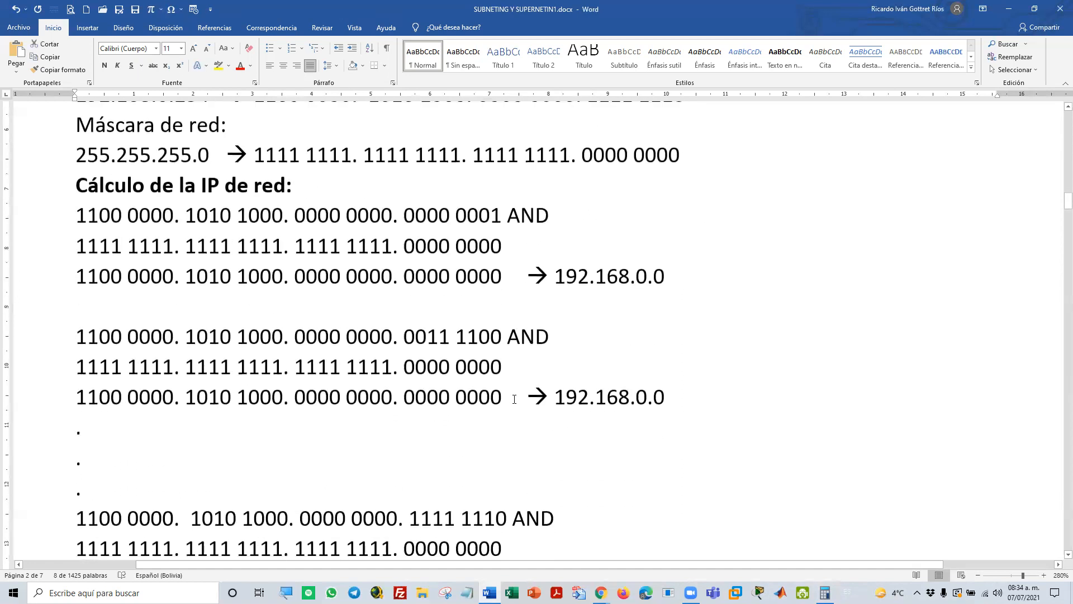
scroll(515, 398, up, 2)
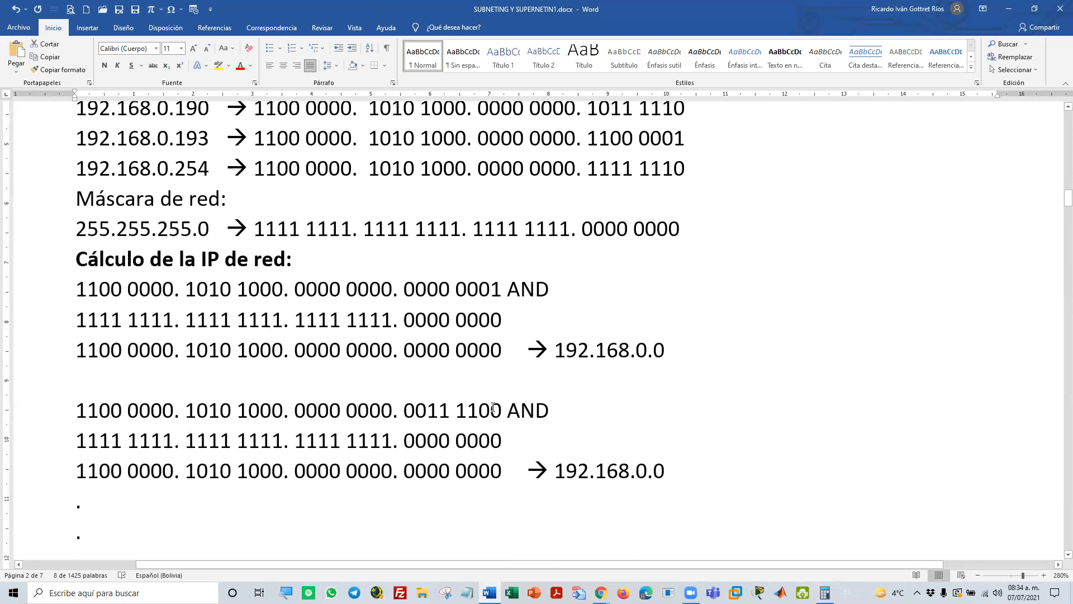
scroll(494, 408, up, 6)
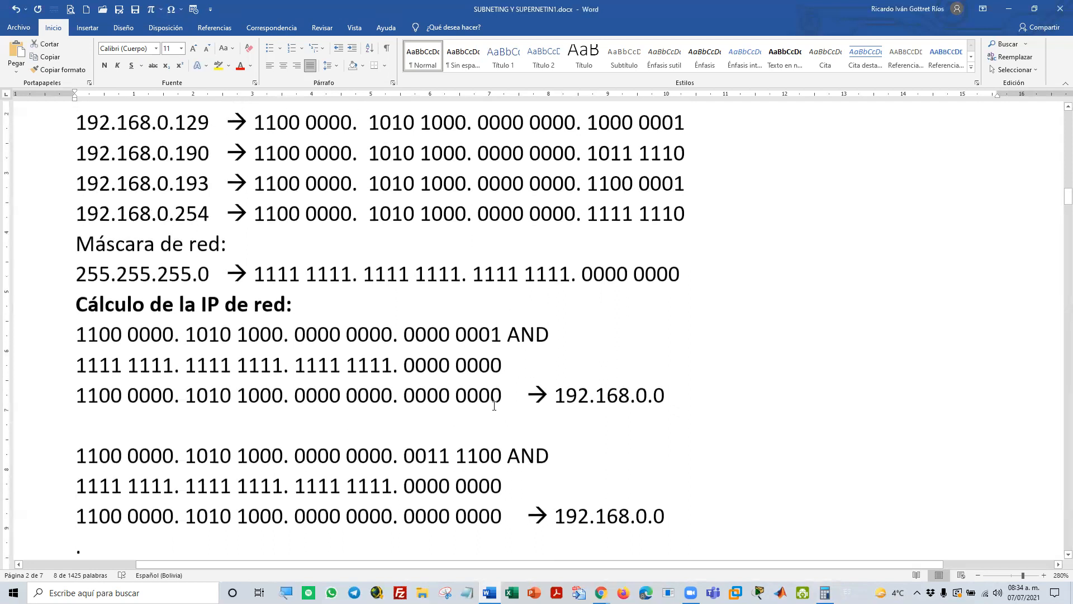
scroll(494, 406, down, 4)
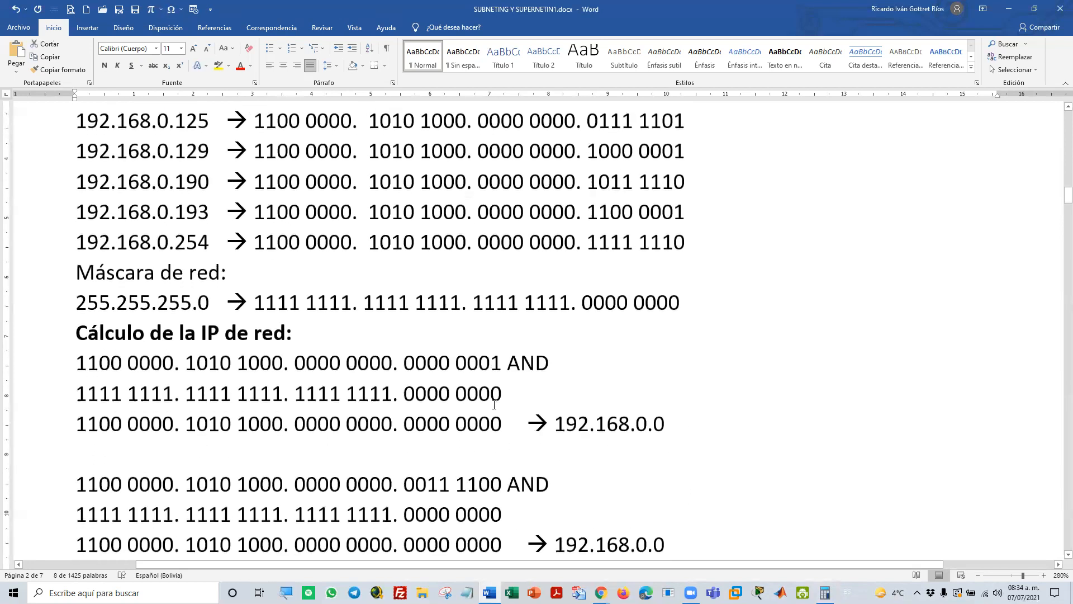
scroll(494, 405, down, 2)
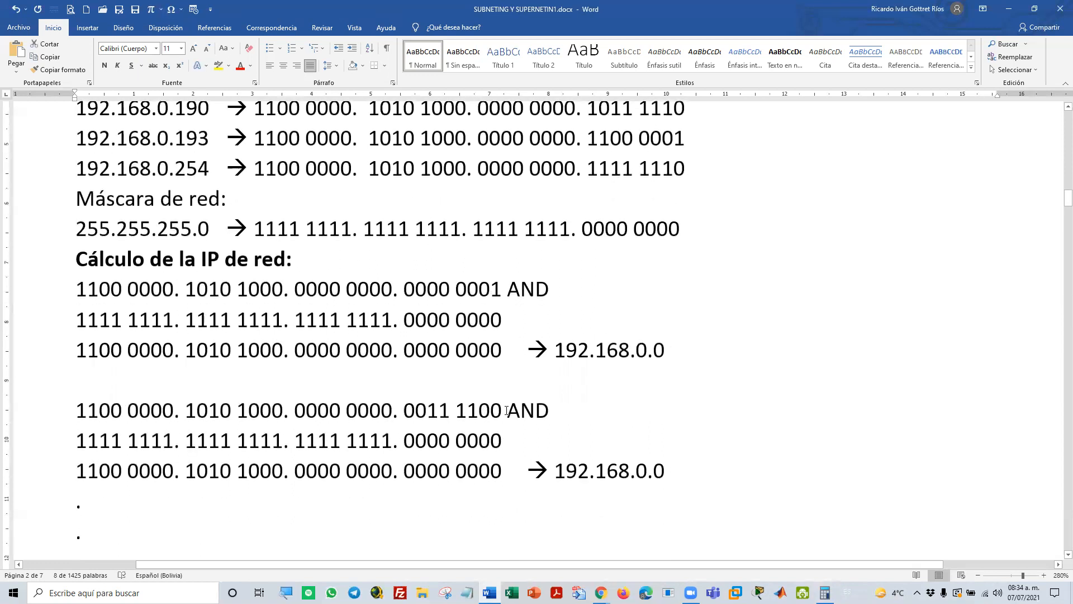
drag(506, 411, 102, 415)
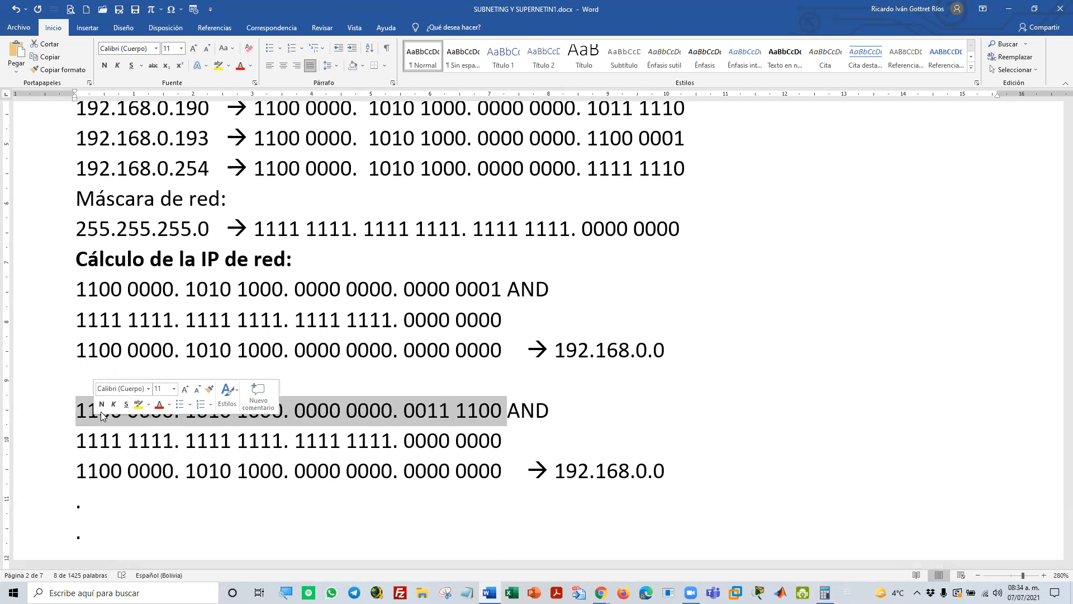
right_click(393, 411)
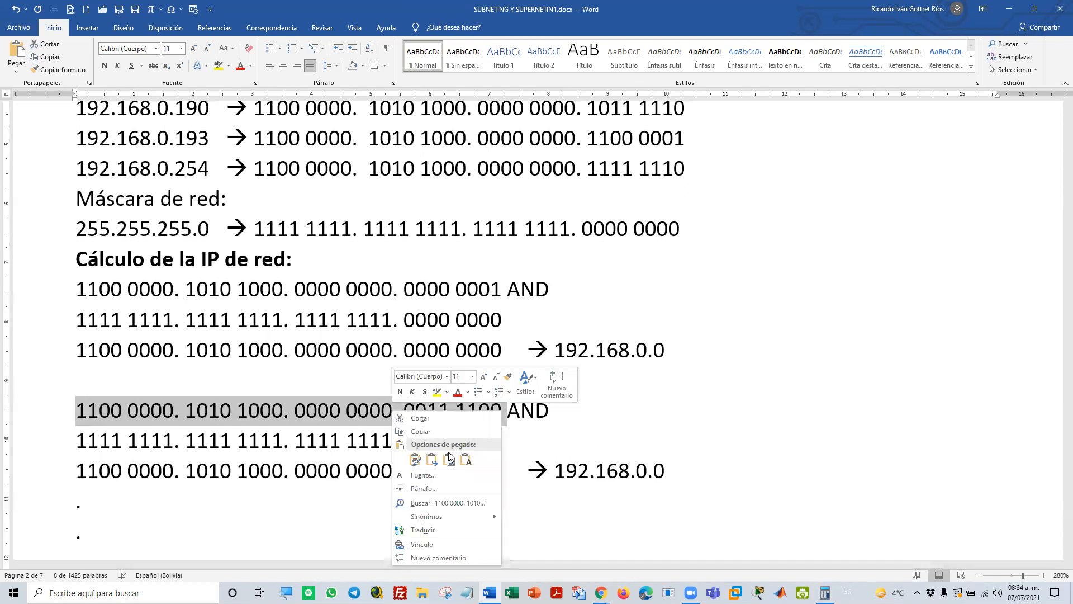
click(464, 459)
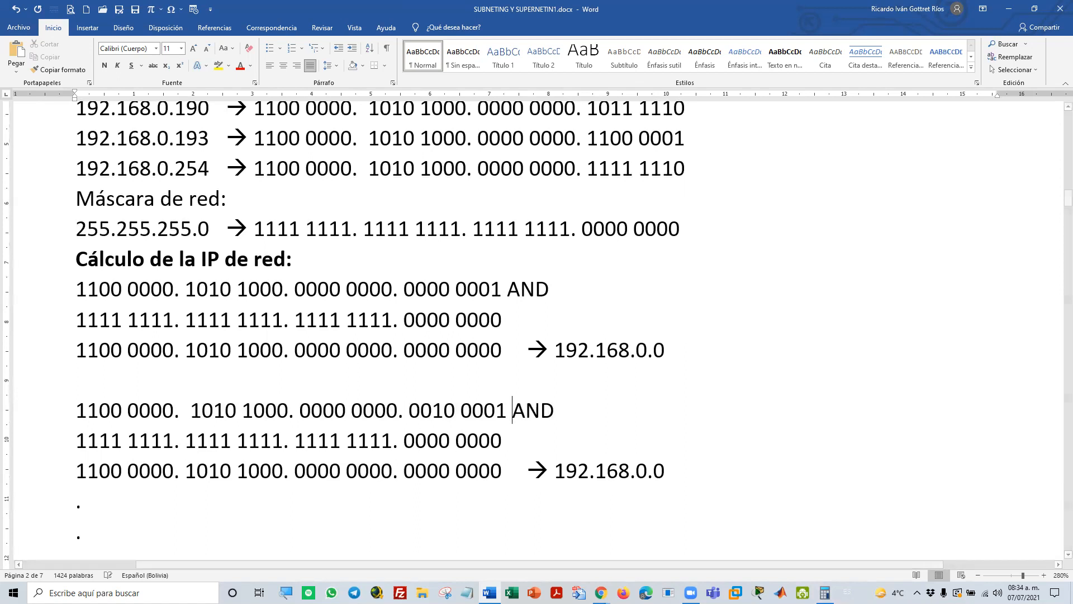
click(190, 410)
key(BackSpace)
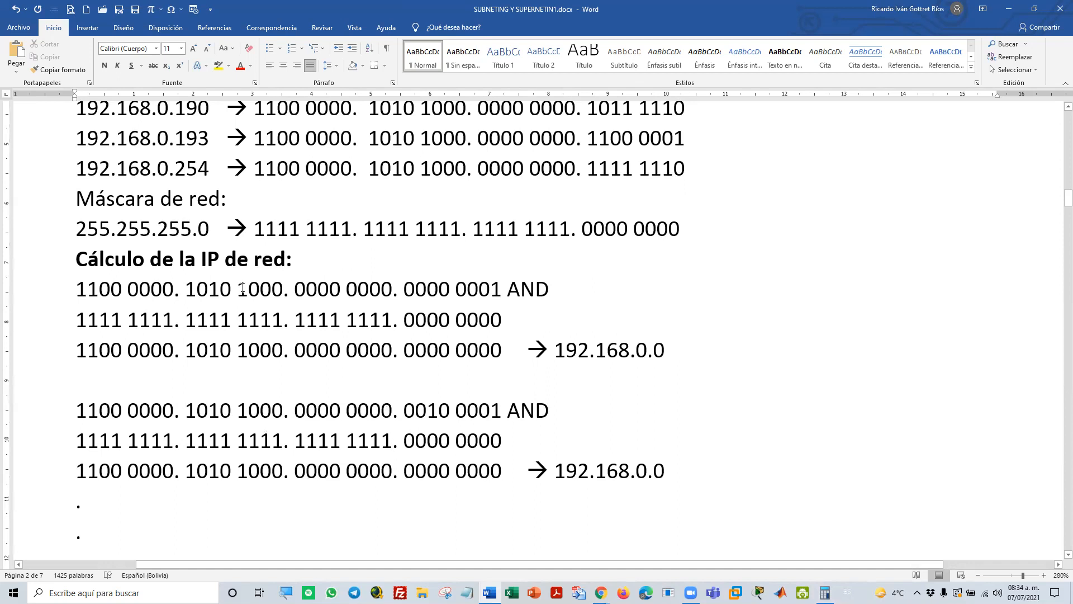
Highlight the binary form of mask 255.255.255.0 and the mask row of the second AND calculation, clear the selection, and review the address list
drag(252, 229, 632, 249)
drag(77, 442, 512, 444)
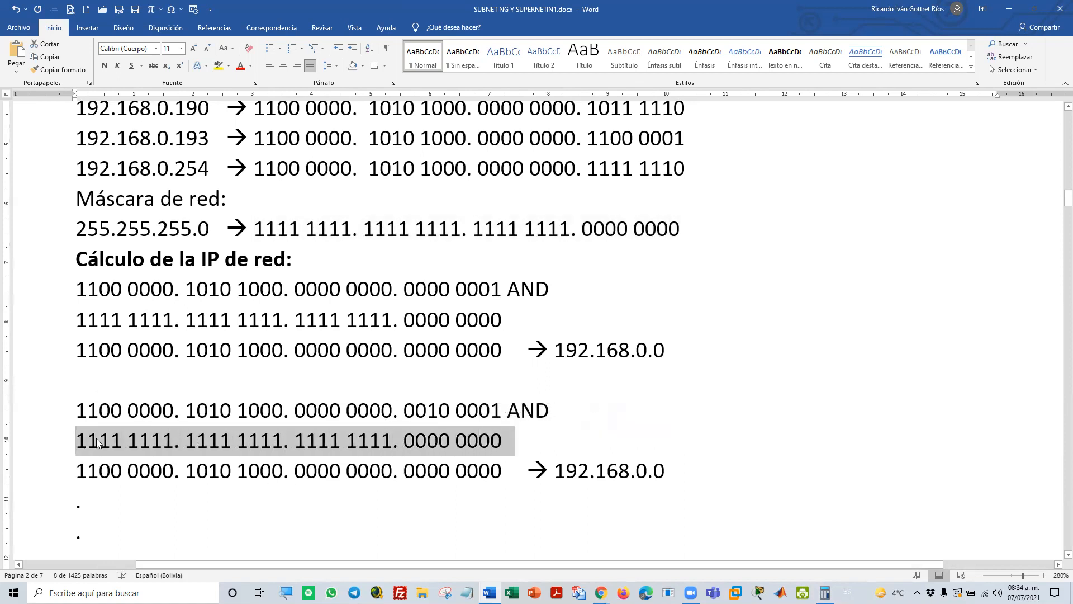
click(80, 411)
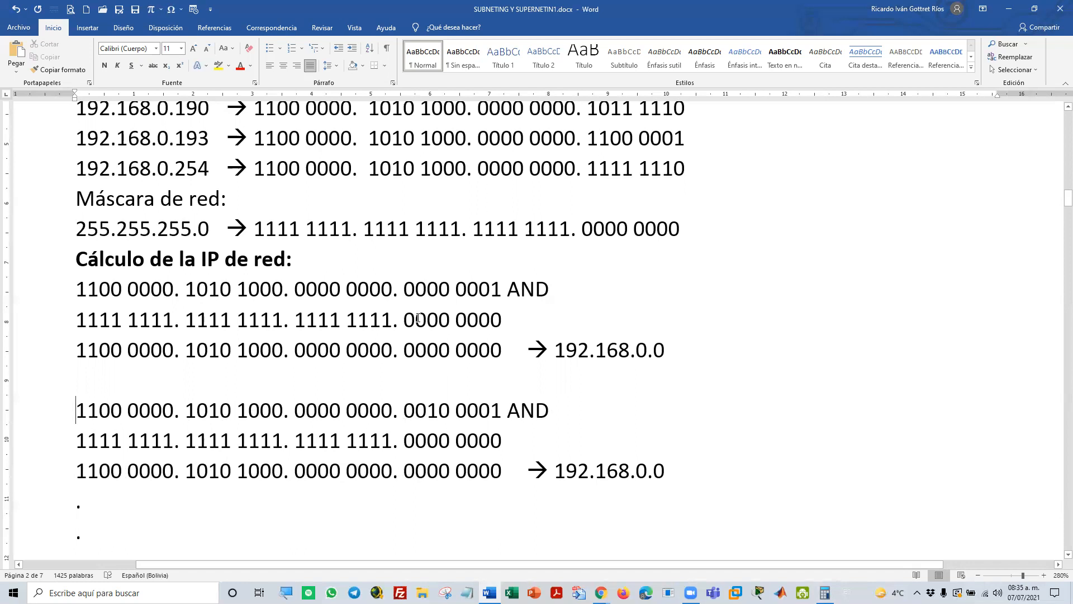
scroll(329, 266, up, 4)
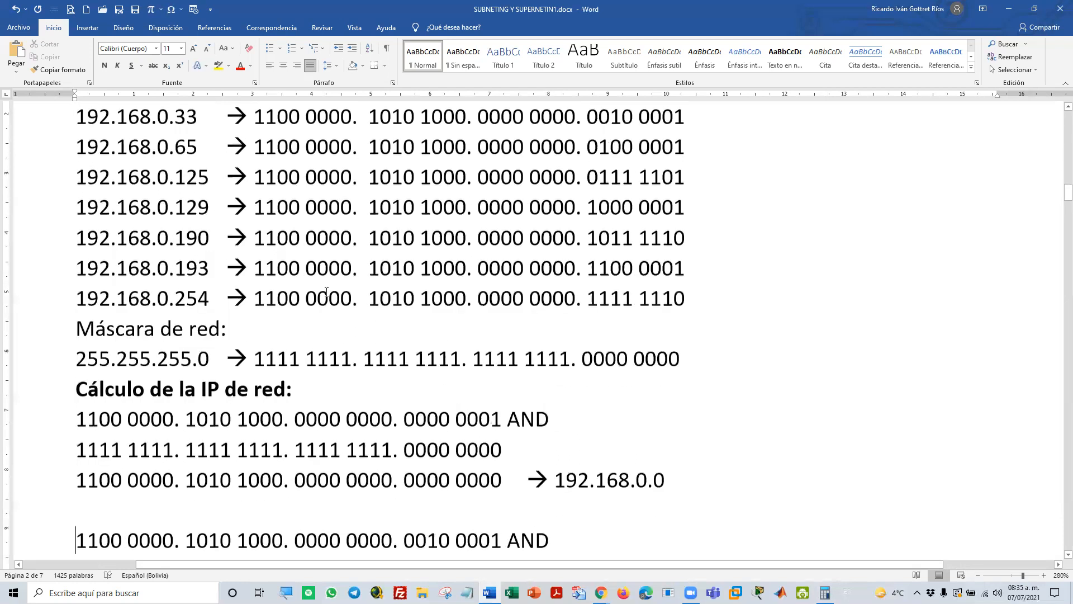
scroll(71, 191, down, 1)
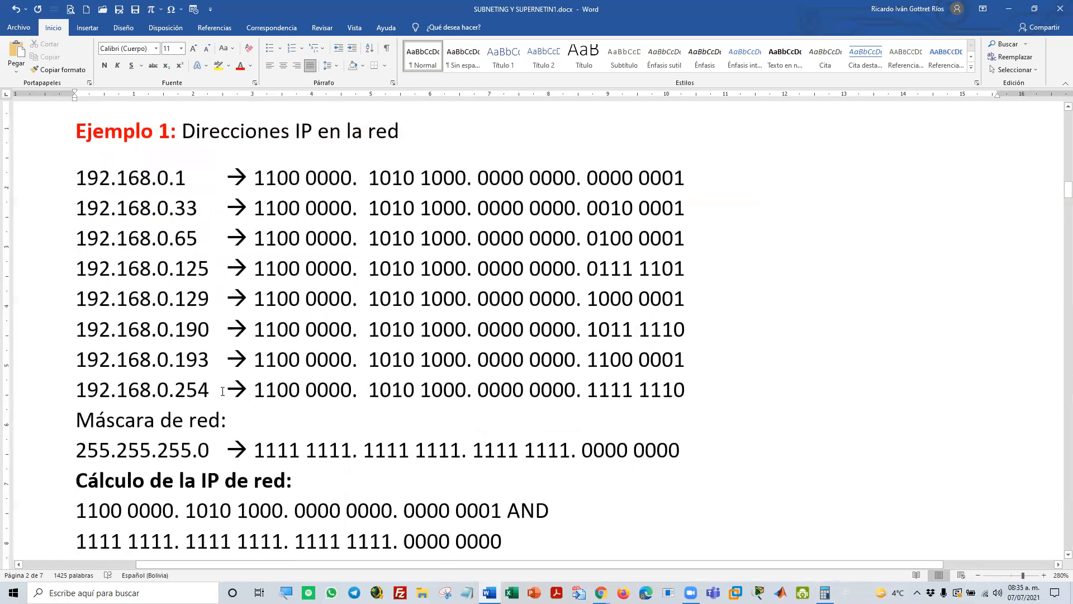
Examine the OR calculations under Cálculo de la IP de difusión in Ejemplo 1
scroll(239, 294, down, 9)
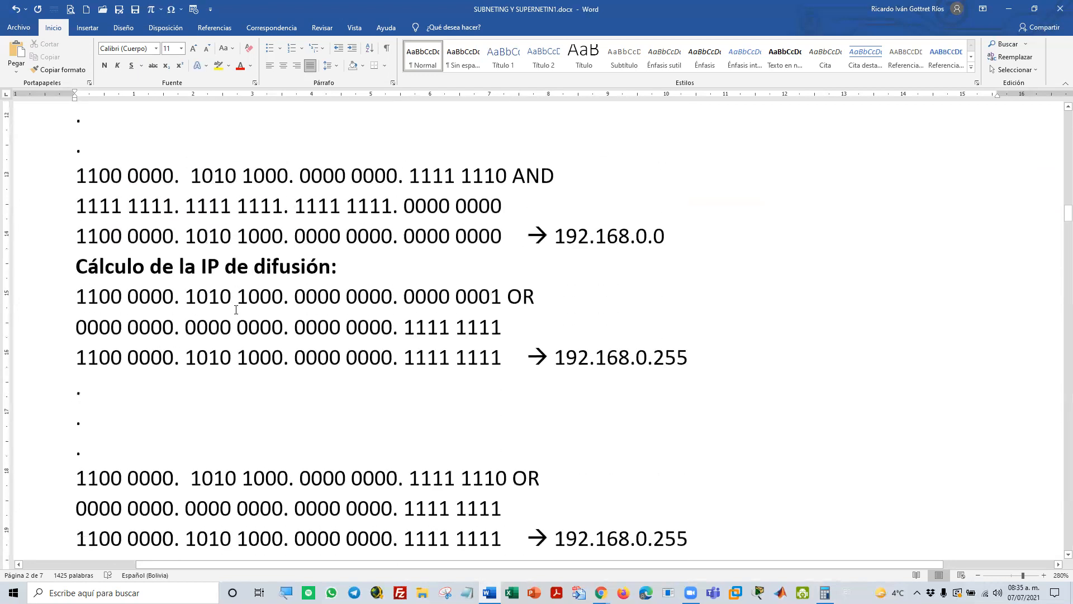
scroll(236, 309, down, 5)
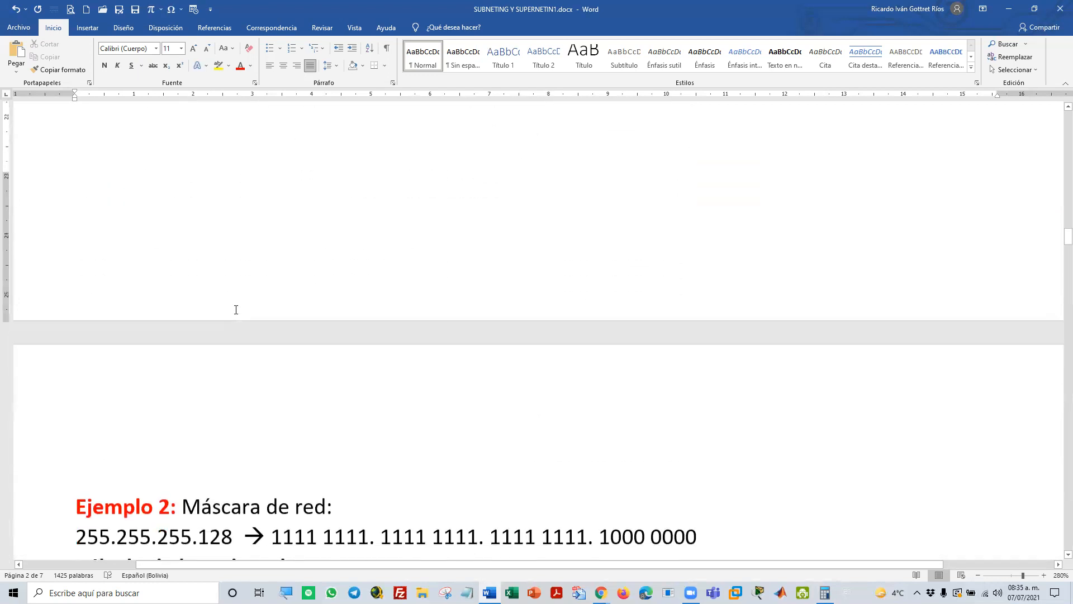
scroll(236, 310, up, 2)
scroll(235, 310, up, 3)
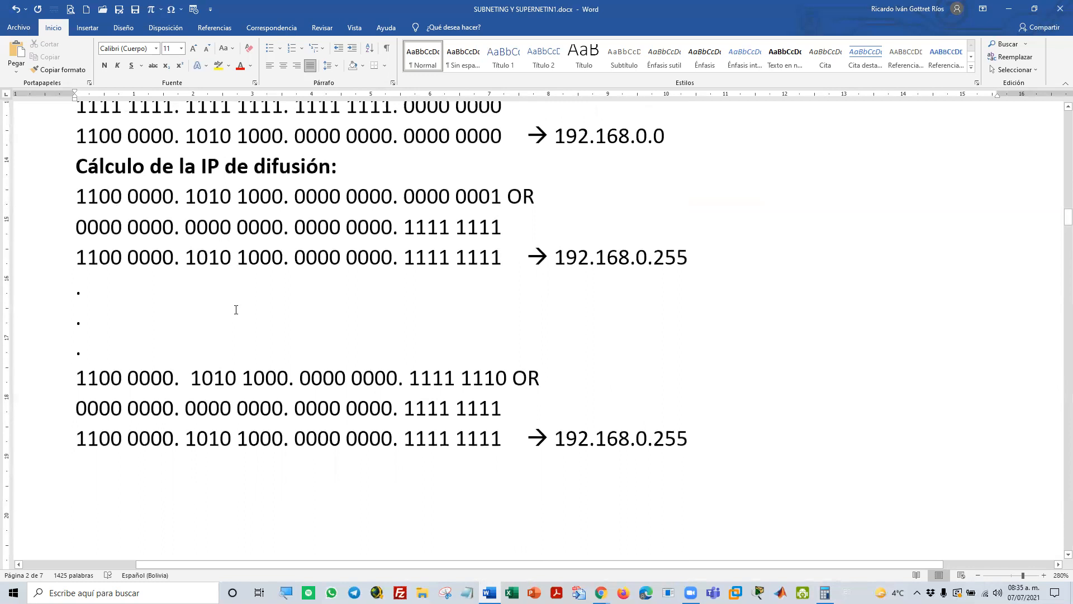
scroll(236, 310, up, 1)
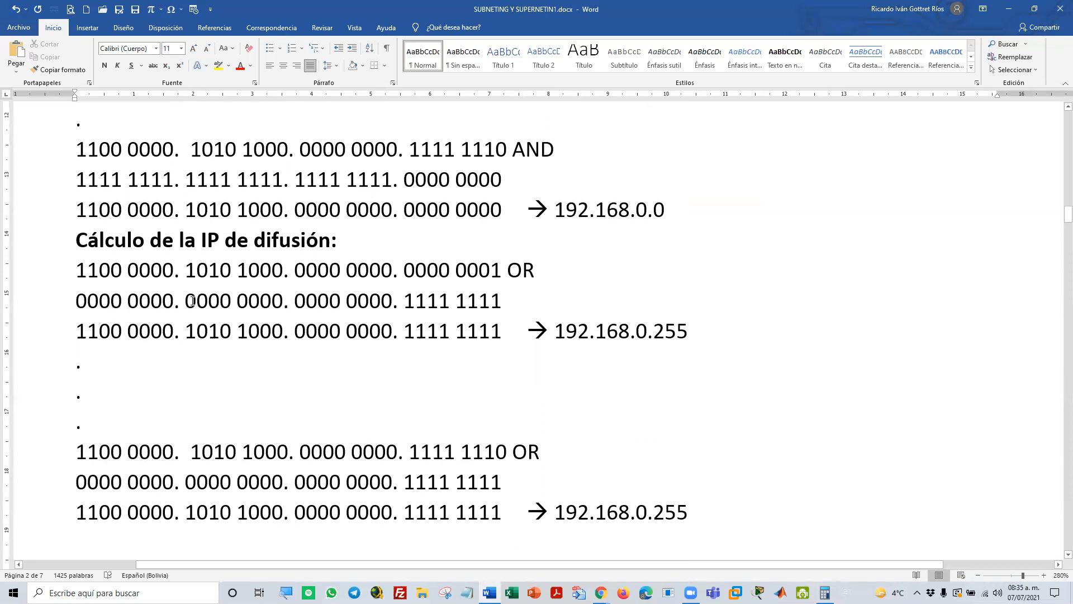
scroll(294, 323, up, 2)
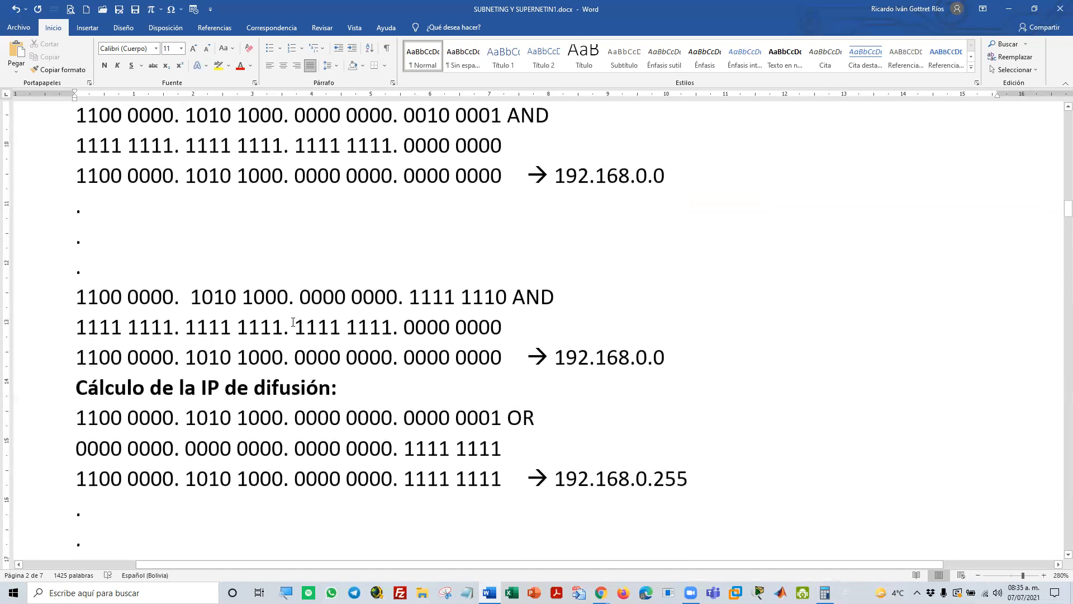
scroll(292, 322, down, 1)
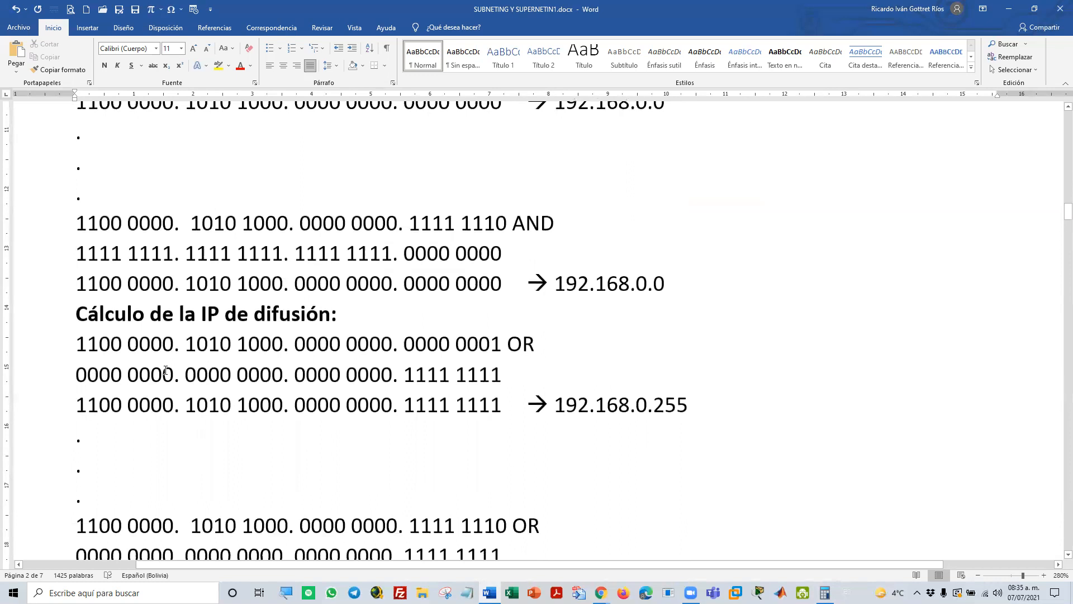
Highlight the inverted mask's last octet, 1111 1111, in the first OR calculation of Ejemplo 1, and the mask row of its second AND calculation
drag(75, 374, 235, 374)
click(311, 384)
drag(404, 377, 483, 377)
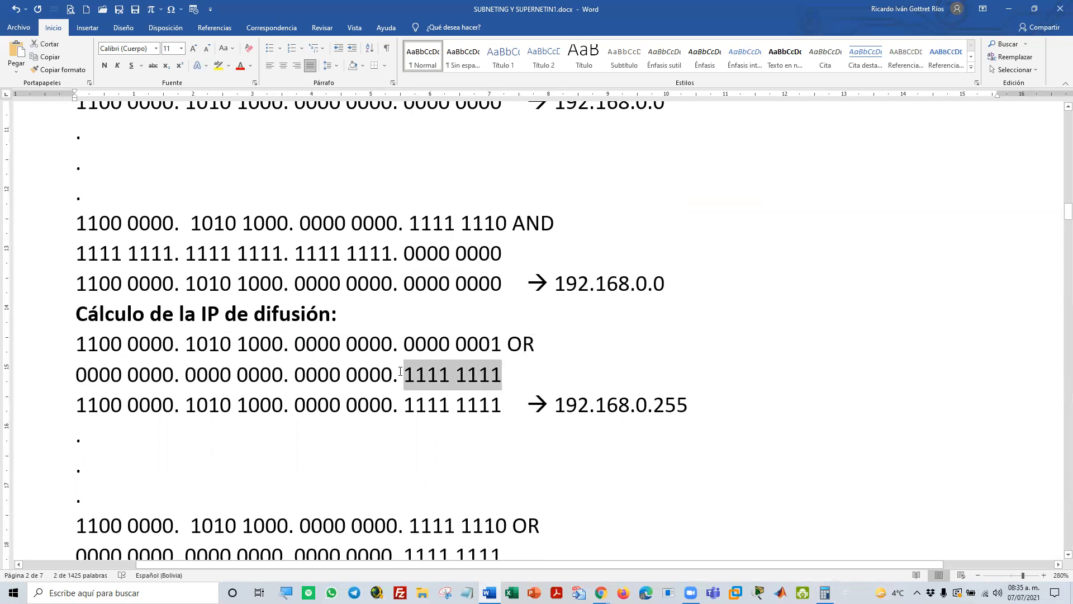
scroll(482, 335, up, 3)
drag(505, 323, 112, 341)
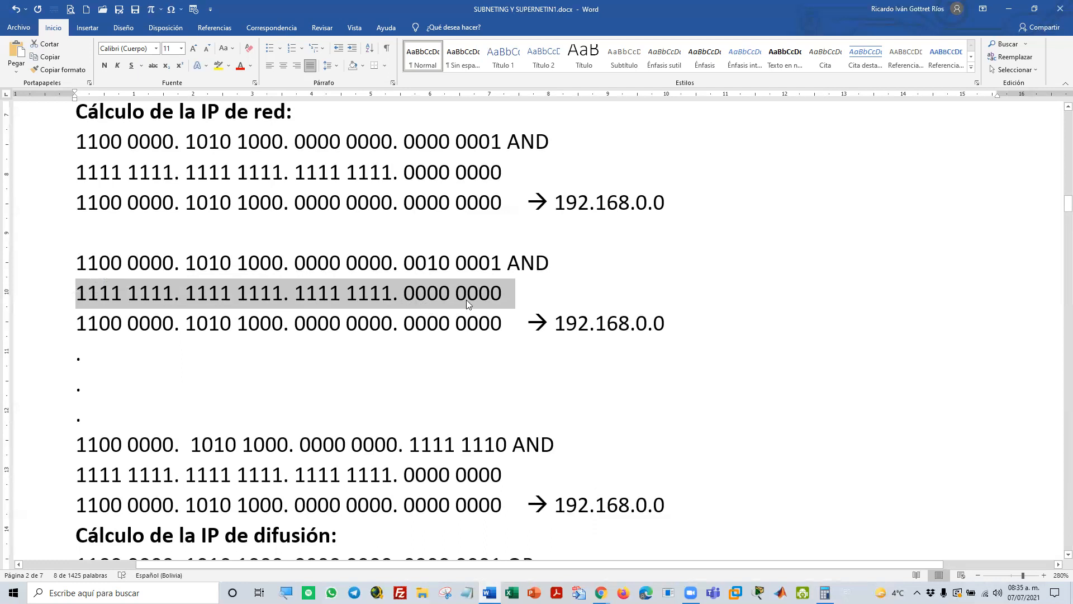
Go to Ejemplo 2 and highlight the last octet, 128, of mask 255.255.255.128
scroll(468, 302, down, 5)
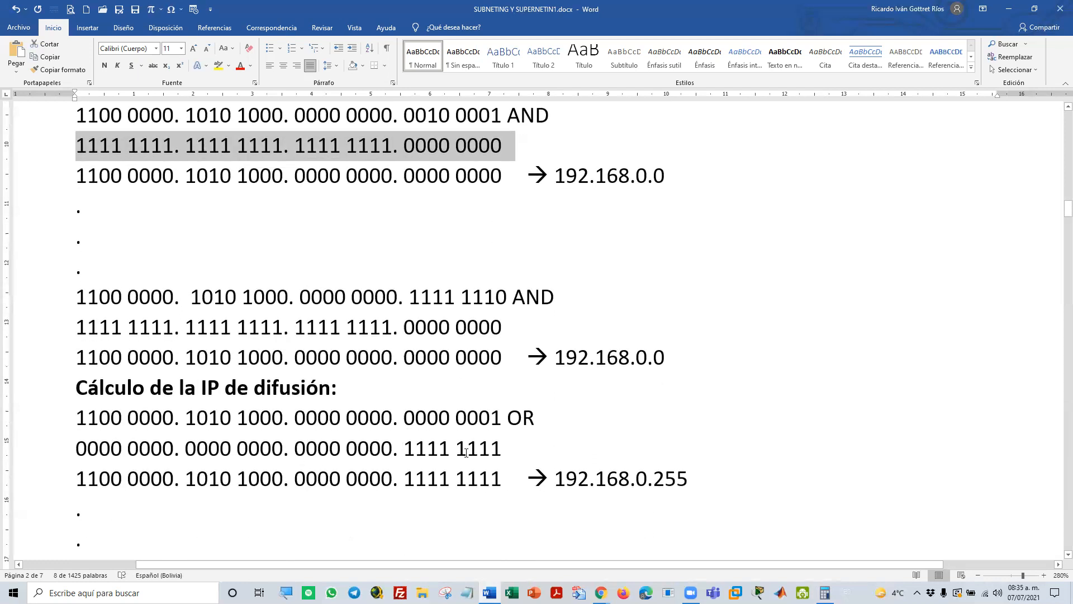
scroll(508, 455, down, 18)
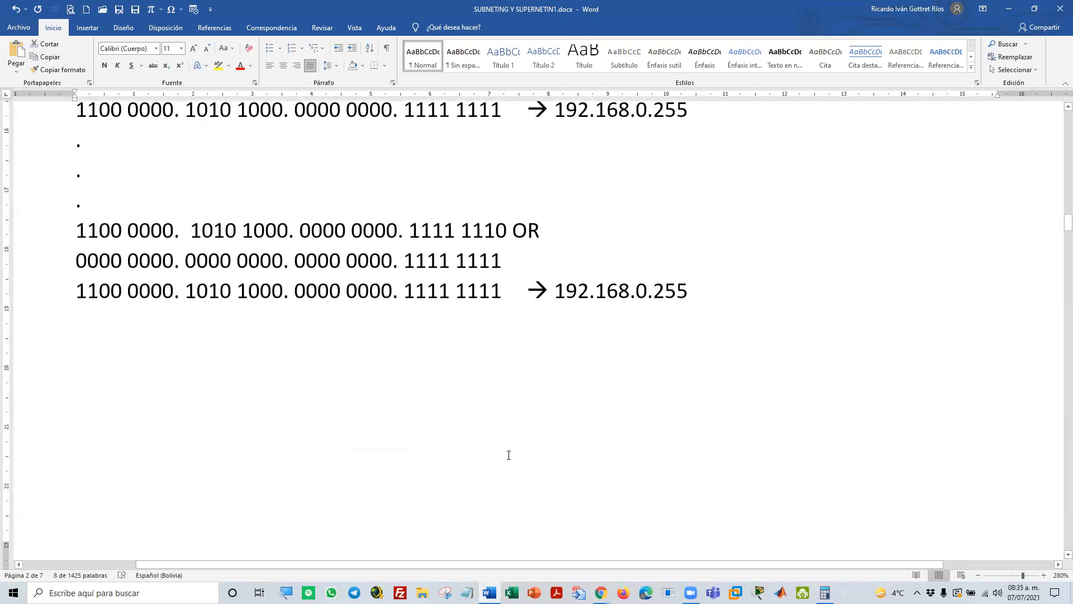
scroll(507, 459, down, 15)
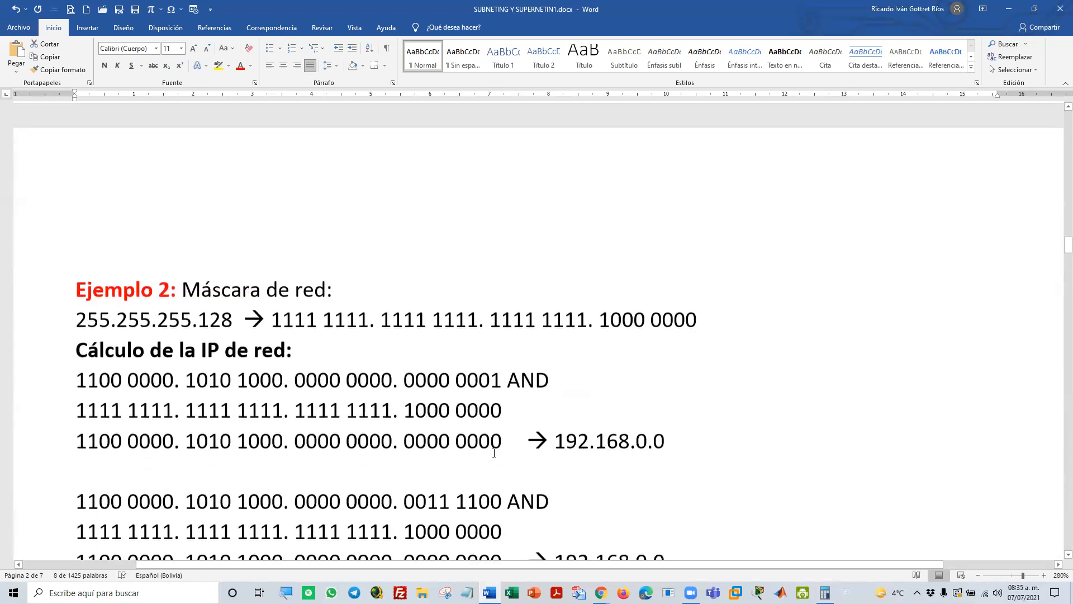
scroll(494, 453, down, 2)
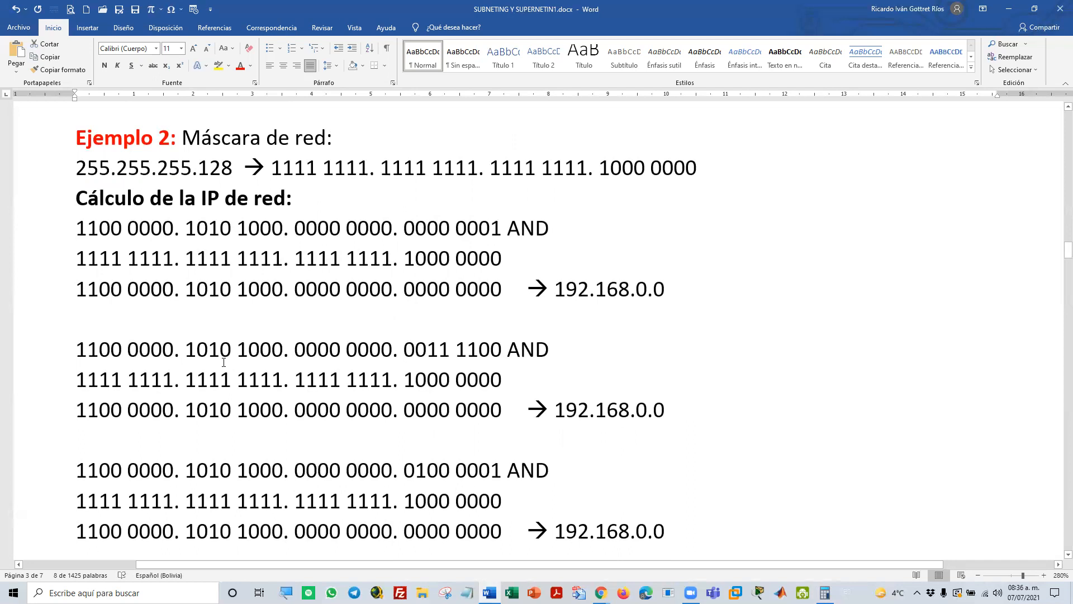
scroll(150, 427, up, 2)
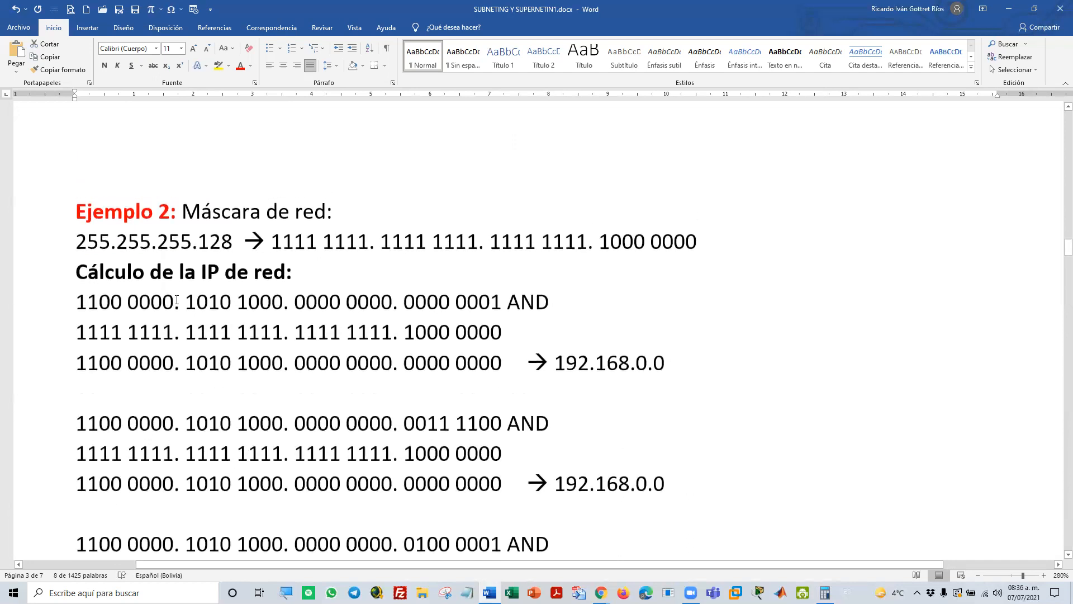
double_click(199, 238)
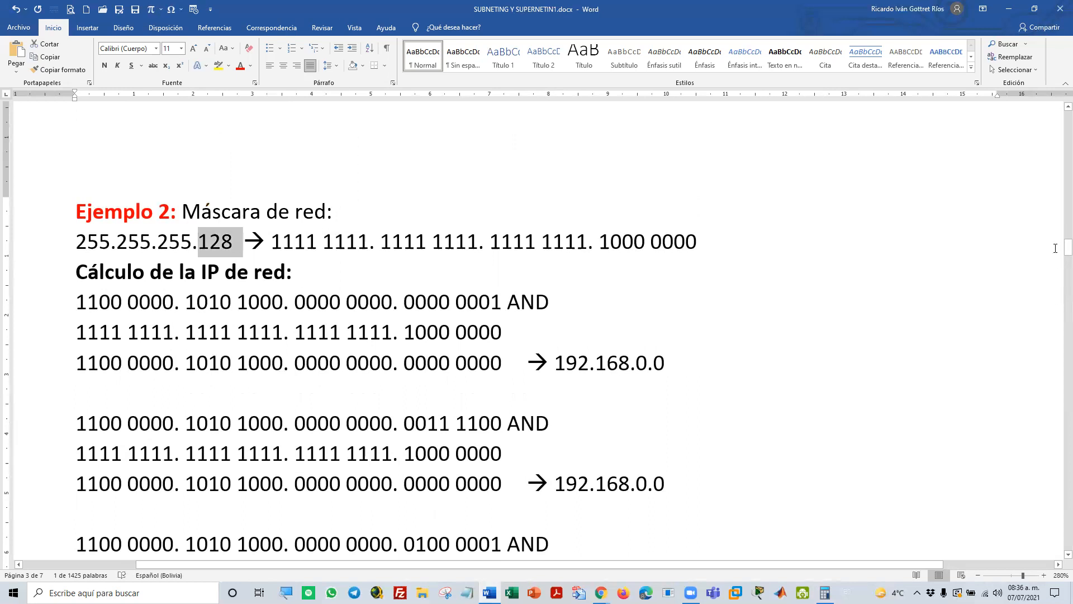
Highlight the 255.255.255.128 row of the mask table above LÍMITES en la RED, and clear the selection
scroll(751, 302, up, 20)
scroll(737, 311, up, 20)
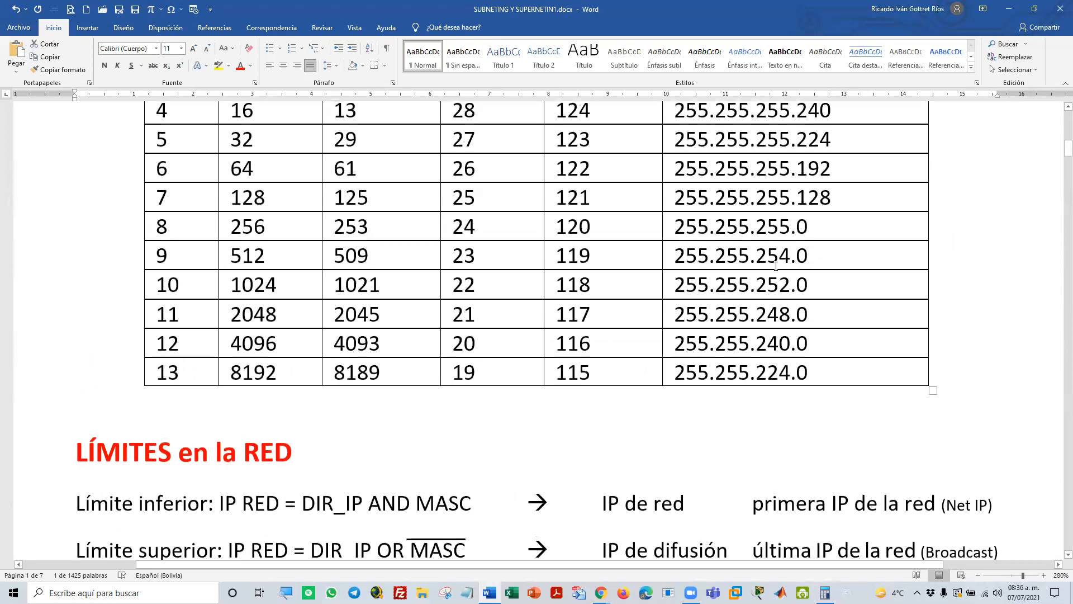
drag(837, 198, 165, 209)
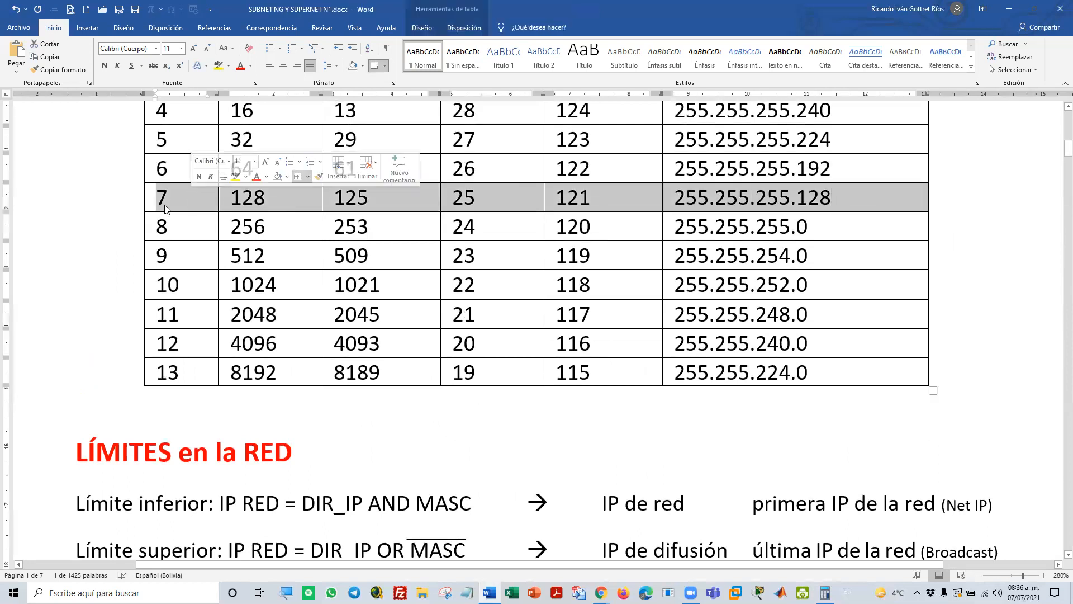
click(492, 372)
Compare the AND calculations of Ejemplo 2, highlighting the last octet's first bit in the first address and in the second 192.168.0.128 result
scroll(497, 375, down, 8)
scroll(498, 375, down, 20)
scroll(493, 370, down, 20)
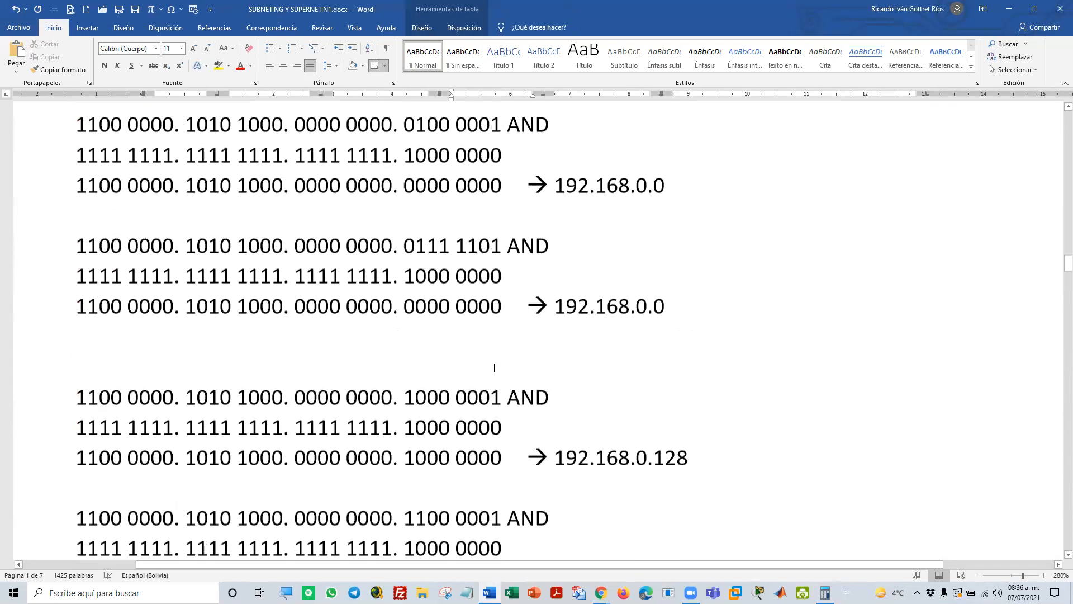
scroll(494, 367, down, 3)
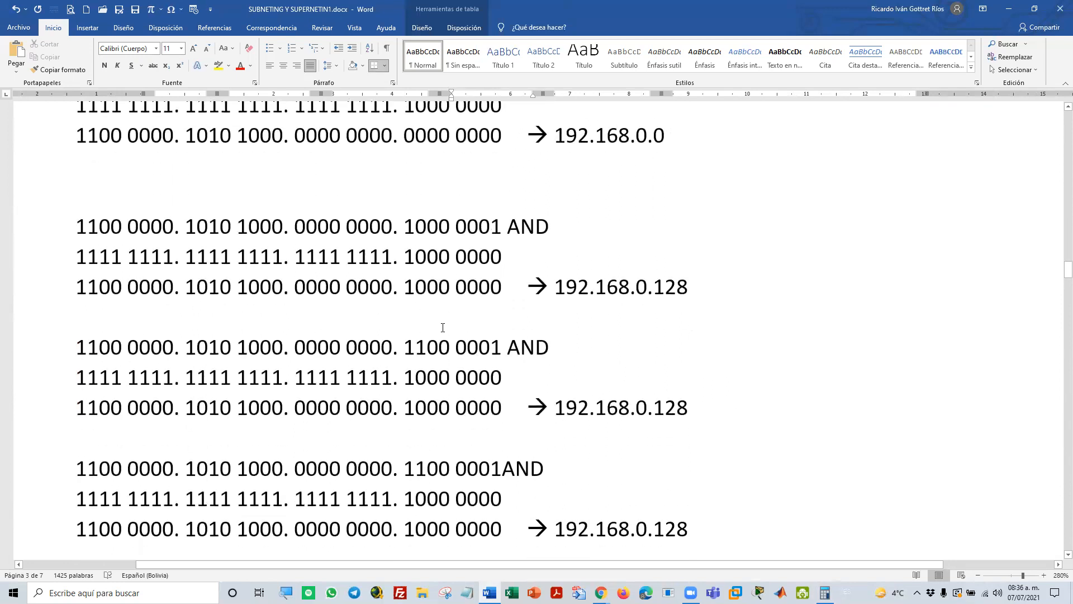
scroll(442, 328, up, 1)
scroll(443, 327, up, 4)
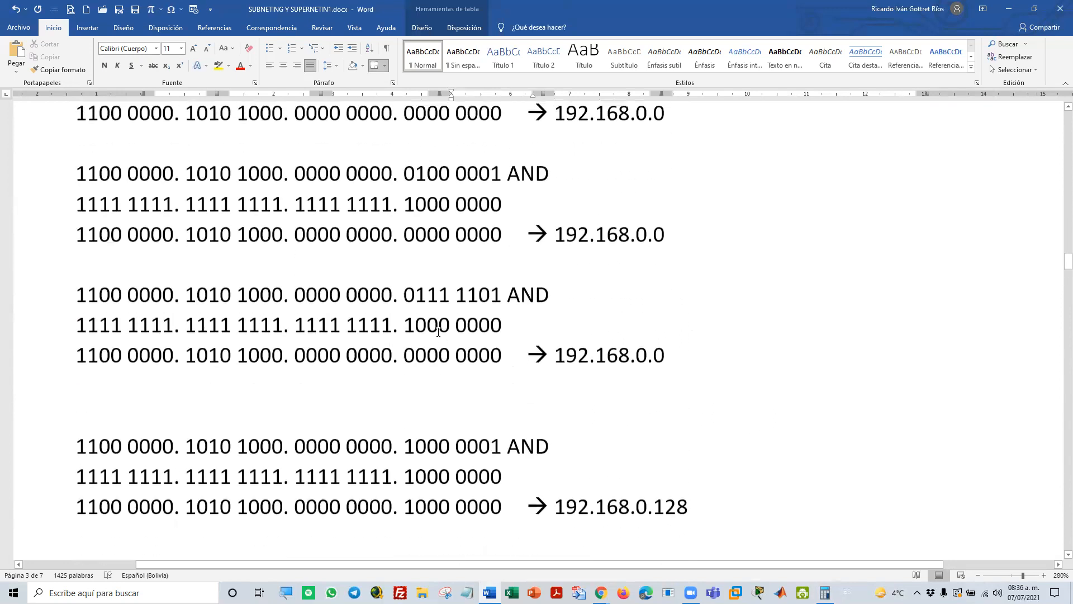
scroll(479, 237, up, 1)
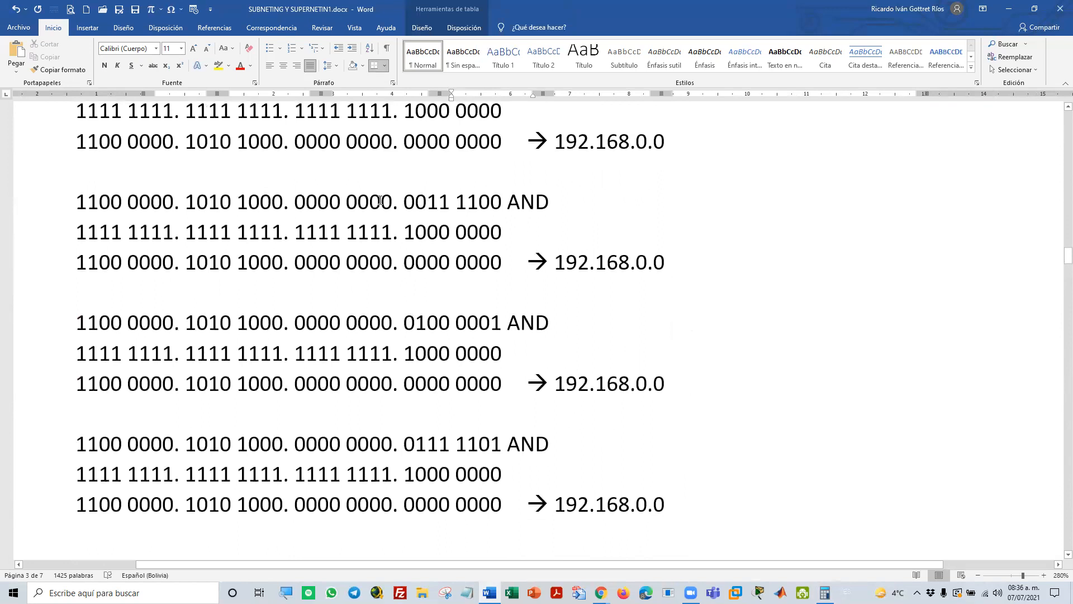
scroll(410, 148, up, 1)
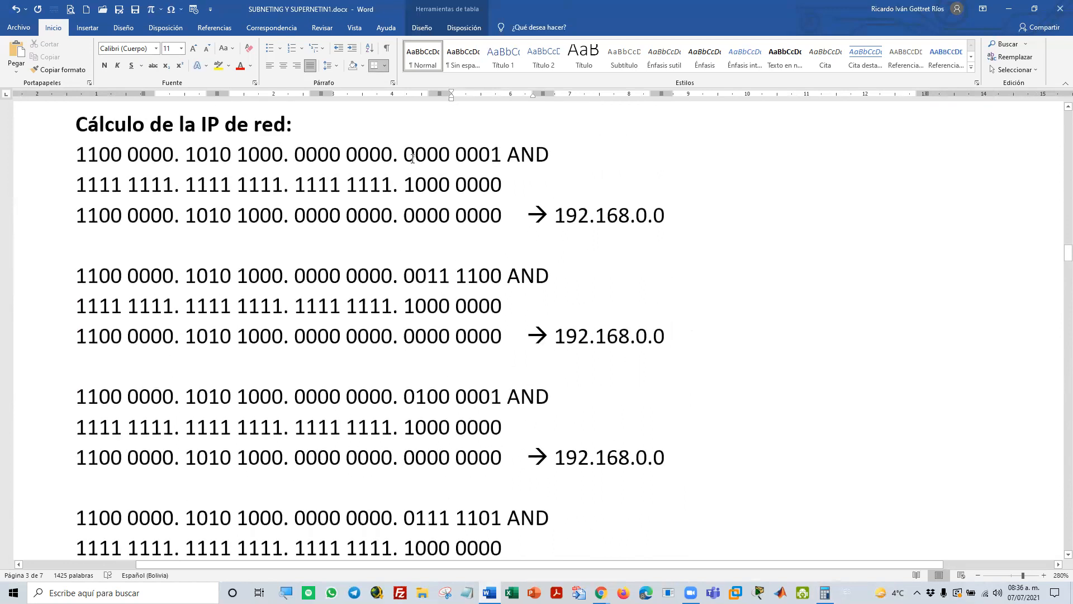
drag(408, 152, 416, 153)
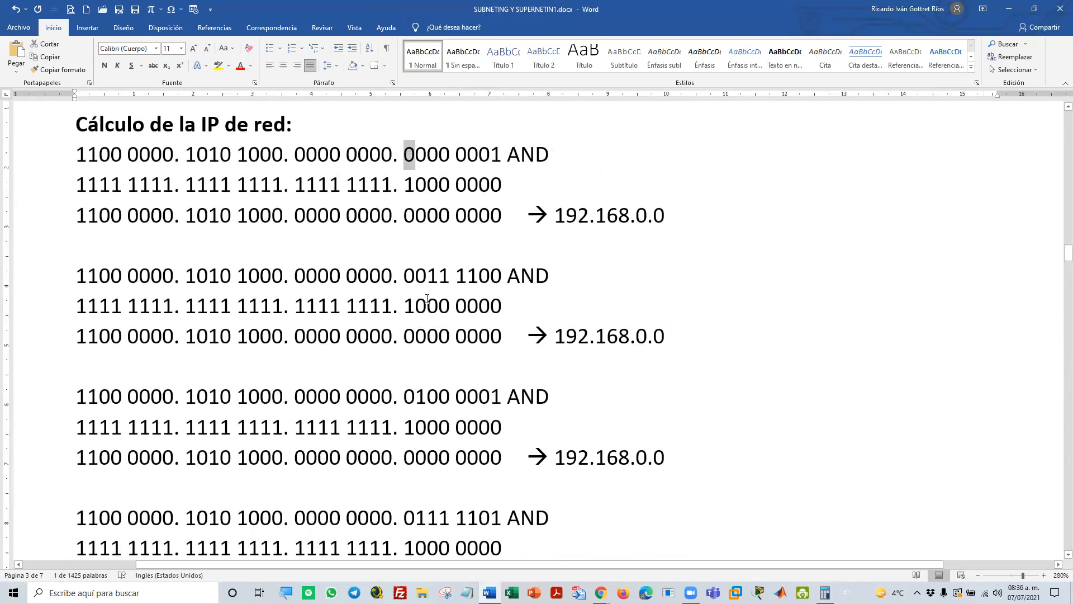
scroll(428, 296, down, 10)
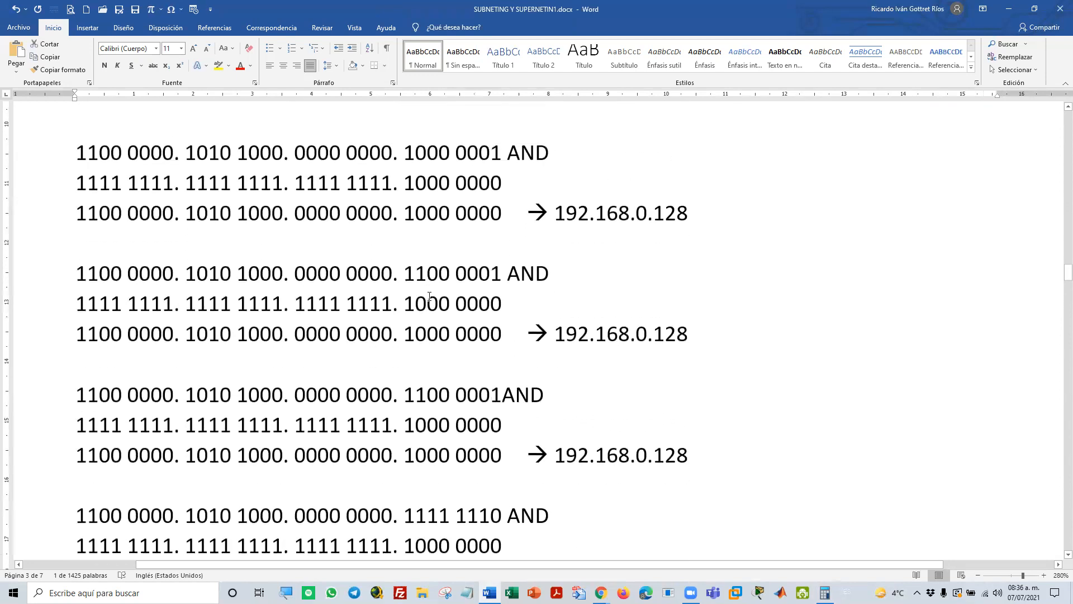
drag(405, 187, 412, 189)
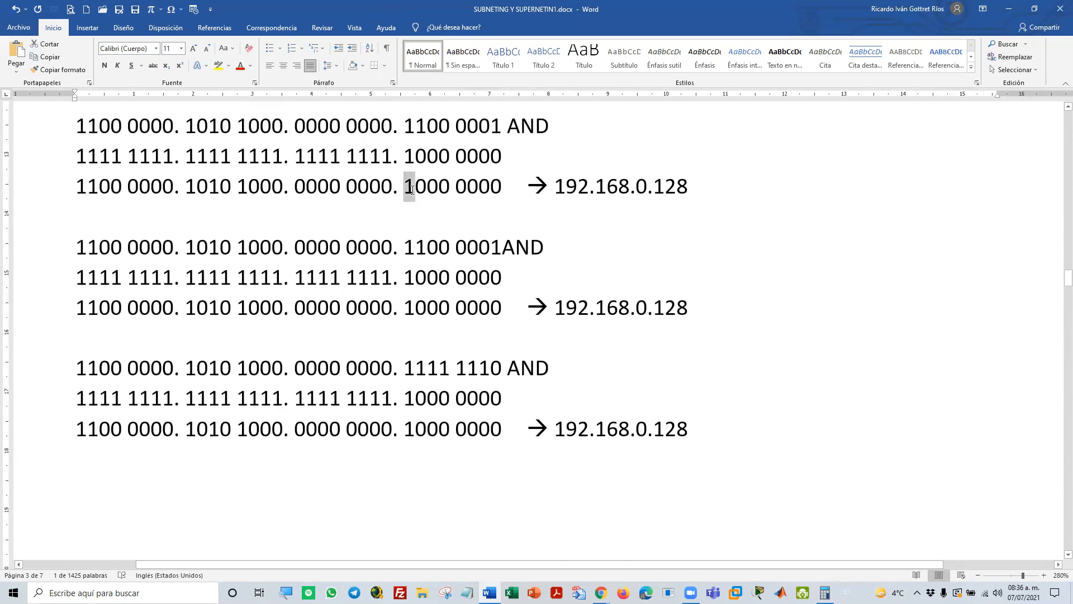
Review the broadcast IP OR calculations of Ejemplo 2, highlight 127 in the second result, and clear the selection
scroll(412, 270, down, 10)
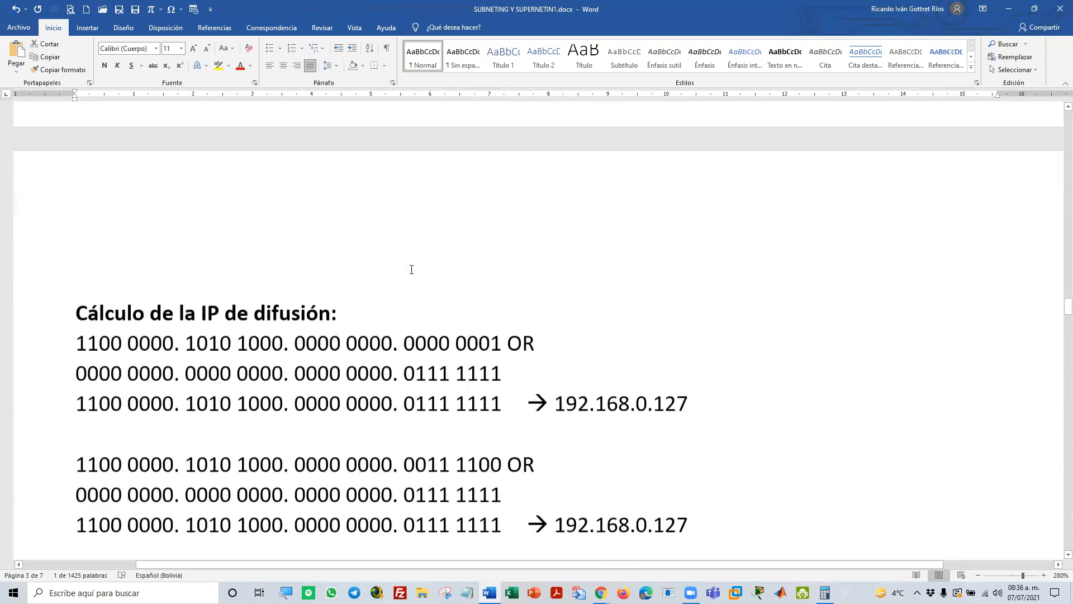
scroll(411, 269, down, 2)
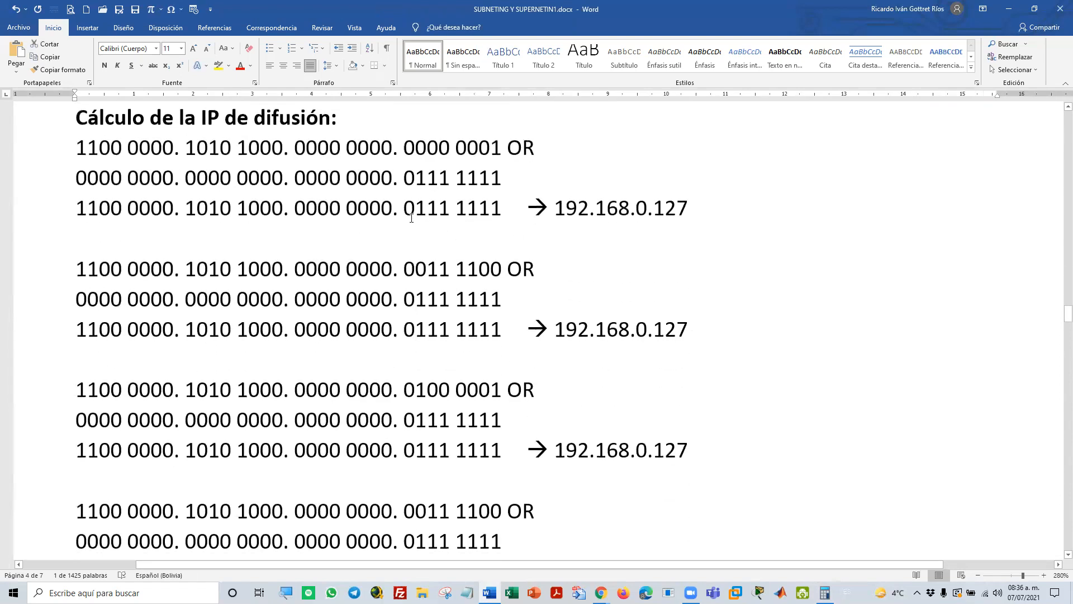
scroll(412, 218, down, 18)
scroll(409, 232, up, 4)
scroll(408, 232, up, 2)
scroll(410, 237, up, 2)
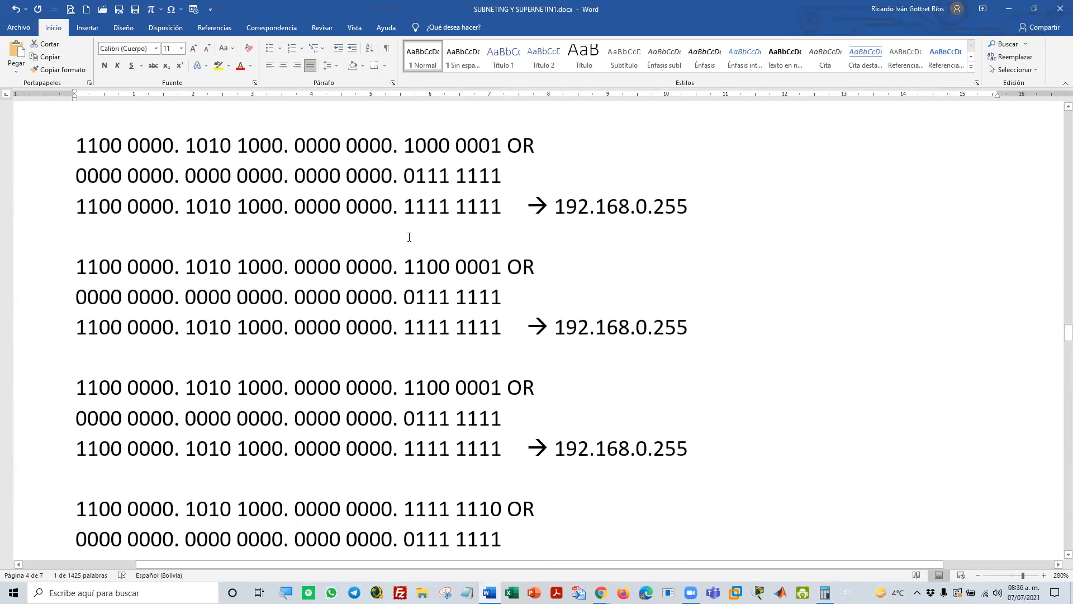
scroll(605, 285, down, 4)
scroll(600, 289, up, 15)
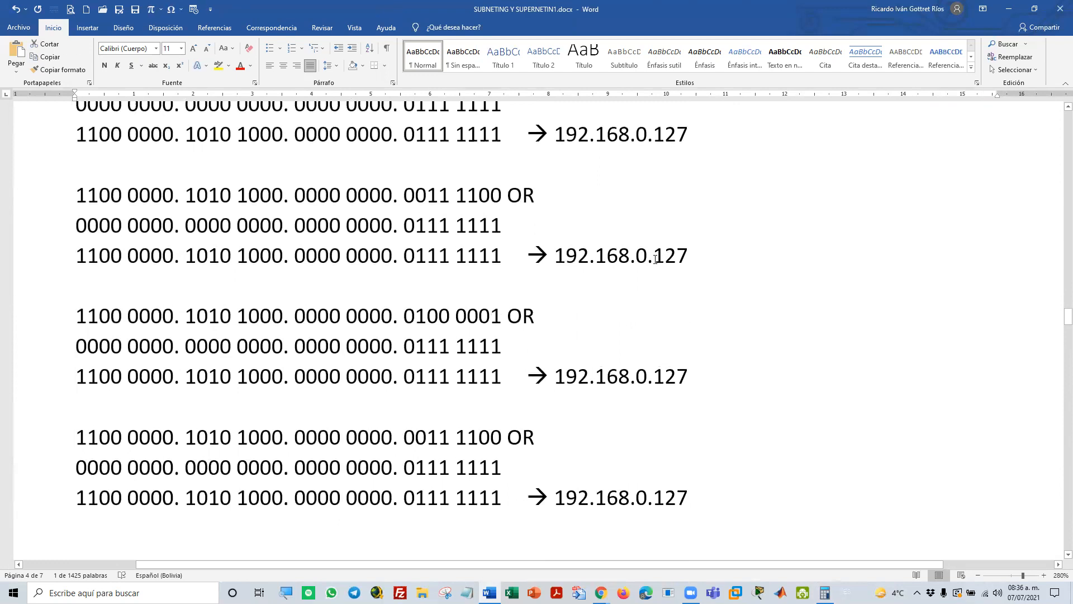
drag(655, 258, 679, 258)
click(652, 328)
Go to Ejemplo 3 and highlight the mask's last octet, 192, and its binary form 1100 0000
scroll(657, 337, down, 1)
scroll(657, 337, down, 15)
scroll(657, 334, up, 2)
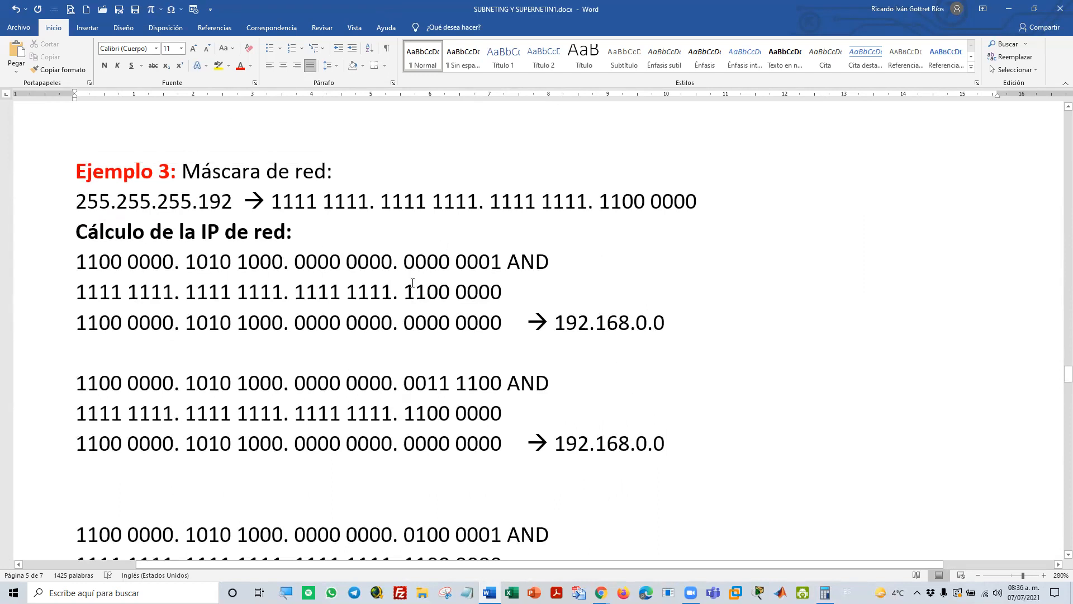
scroll(412, 286, down, 2)
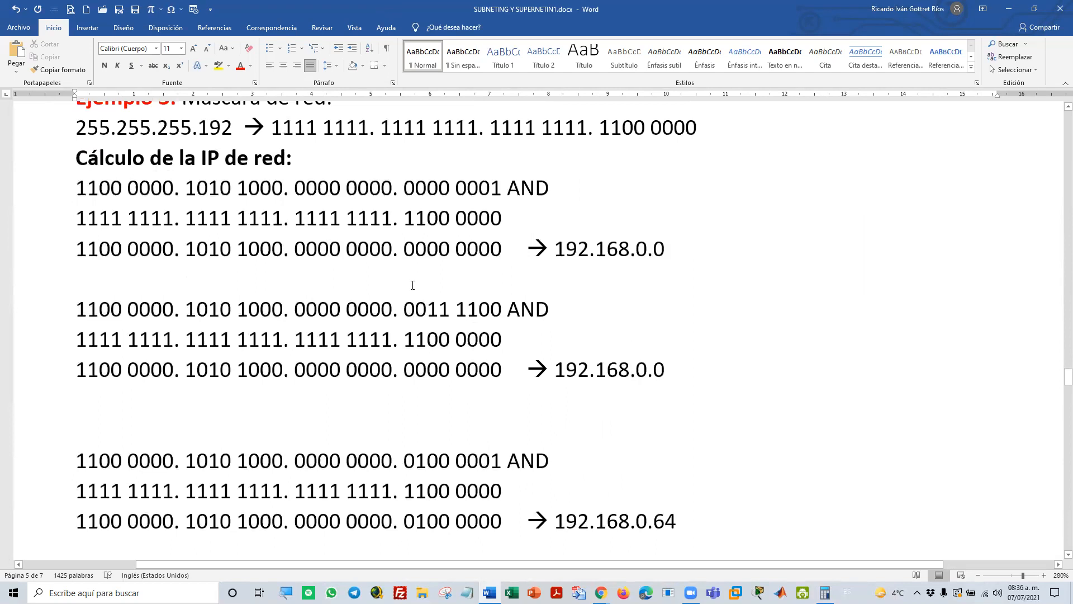
scroll(413, 286, up, 2)
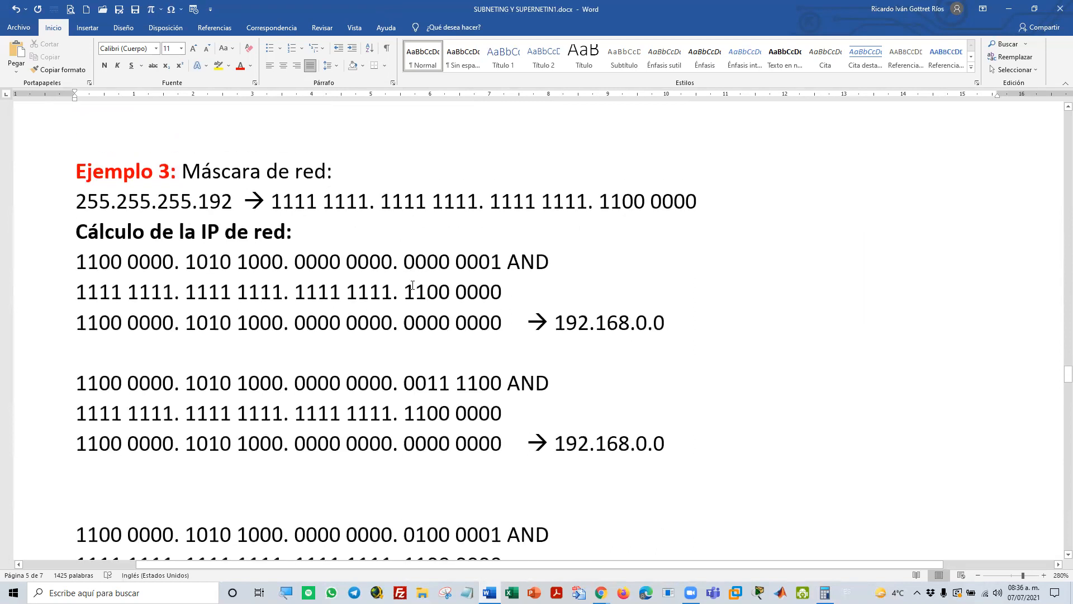
double_click(213, 208)
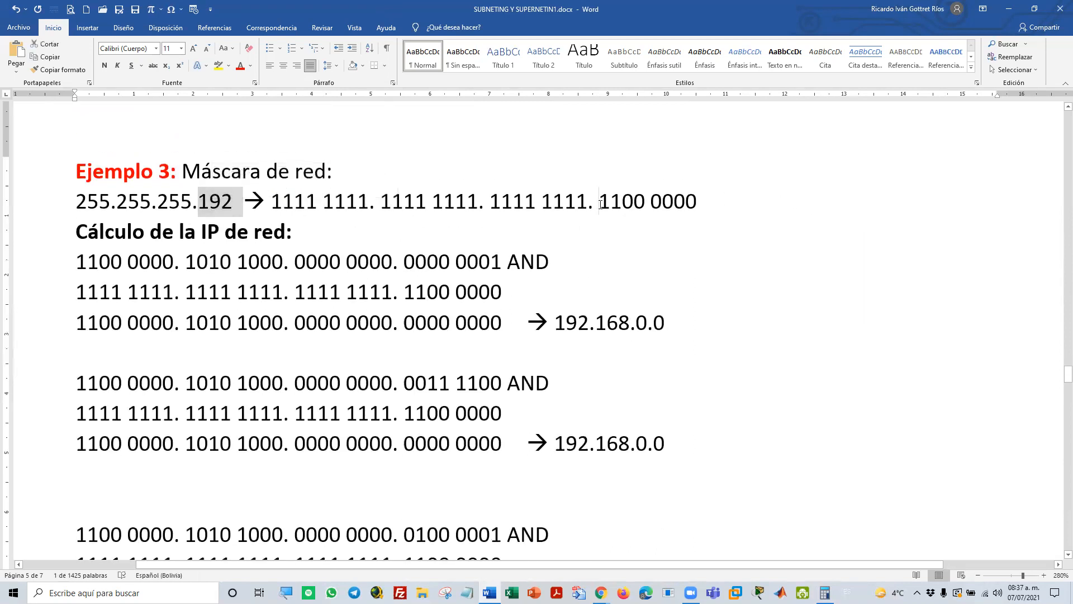
drag(600, 204, 696, 205)
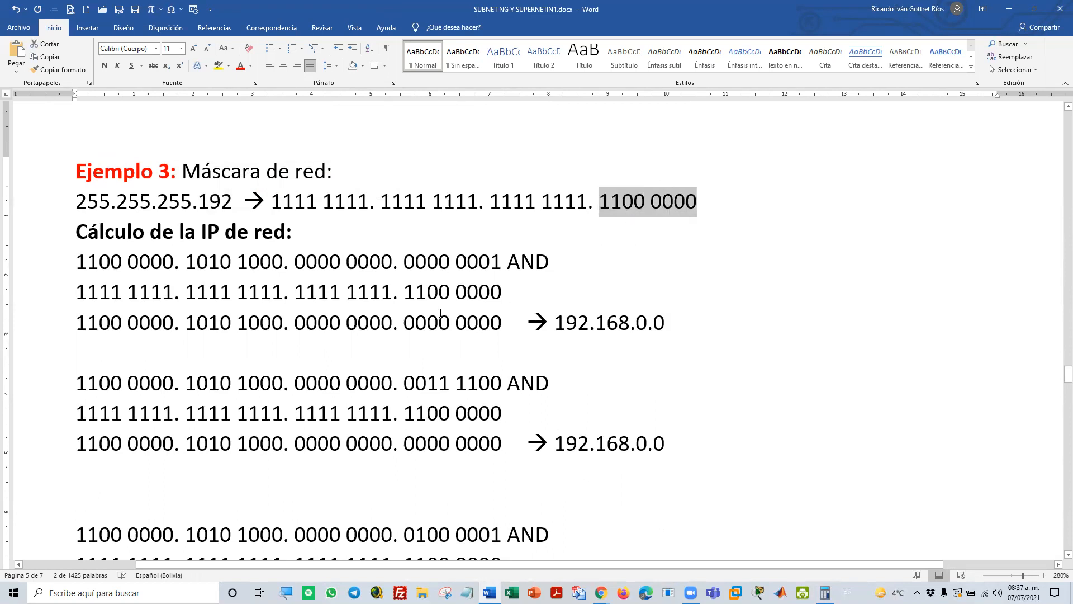
Review the network IP AND calculations of Ejemplo 3, highlighting the last octets 64, 128 and 192 in the results
scroll(510, 341, down, 5)
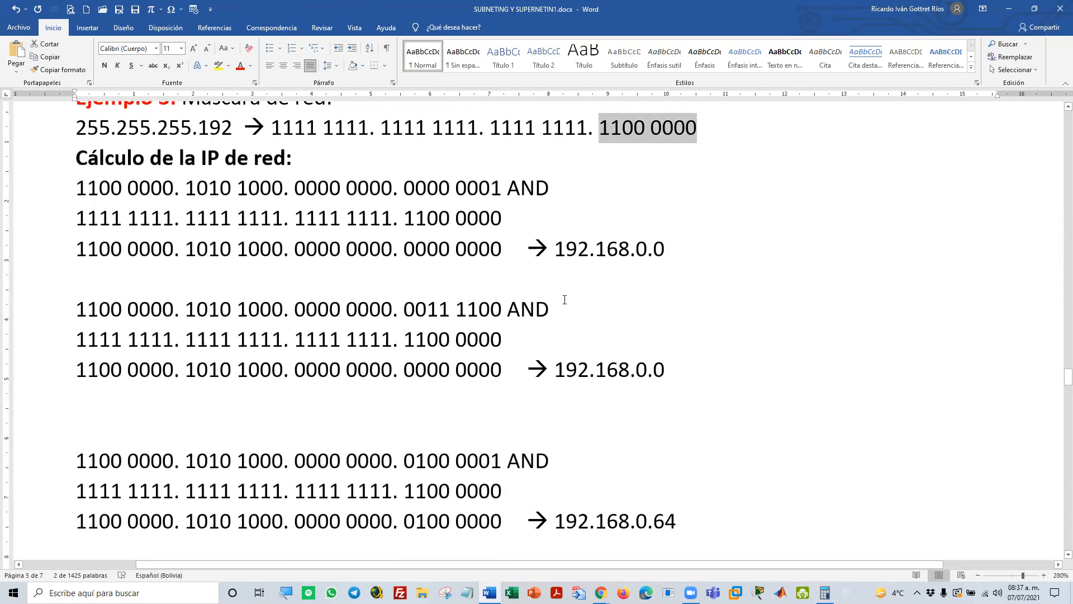
scroll(564, 298, down, 2)
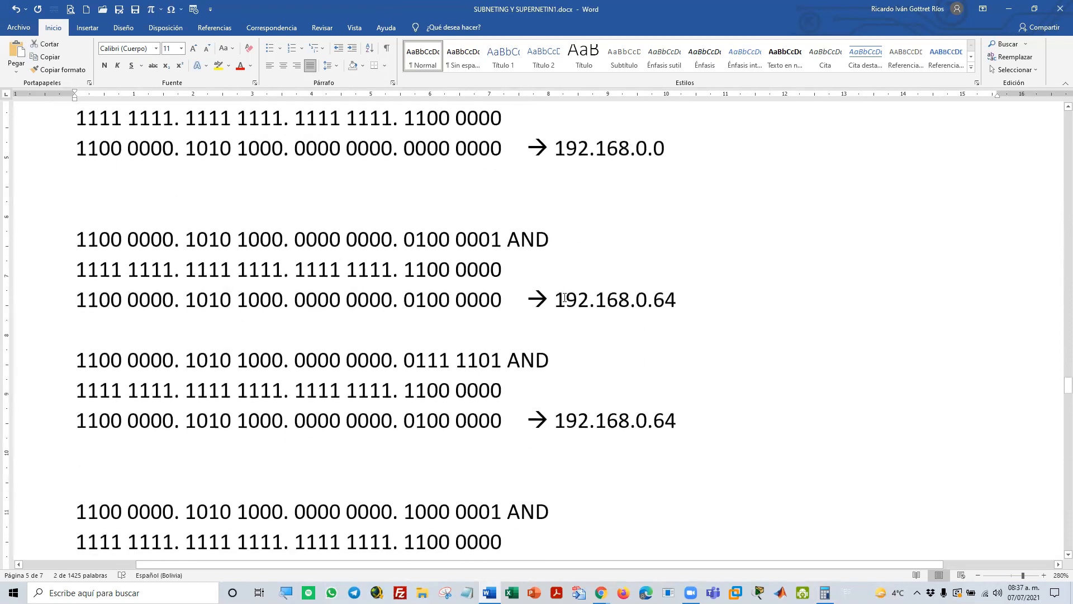
scroll(626, 309, down, 4)
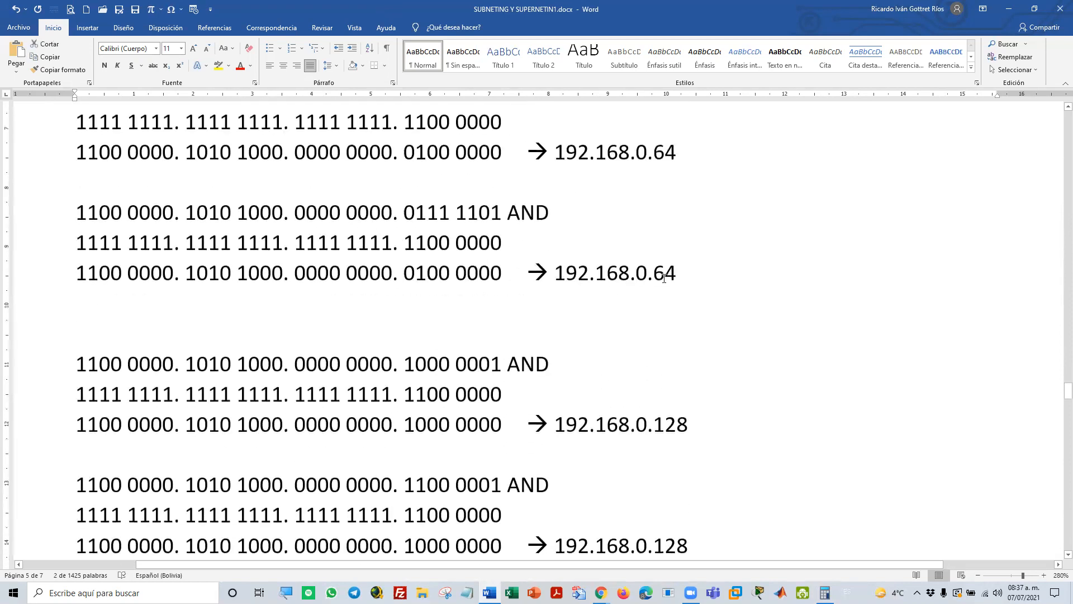
double_click(665, 268)
scroll(637, 318, down, 4)
double_click(667, 266)
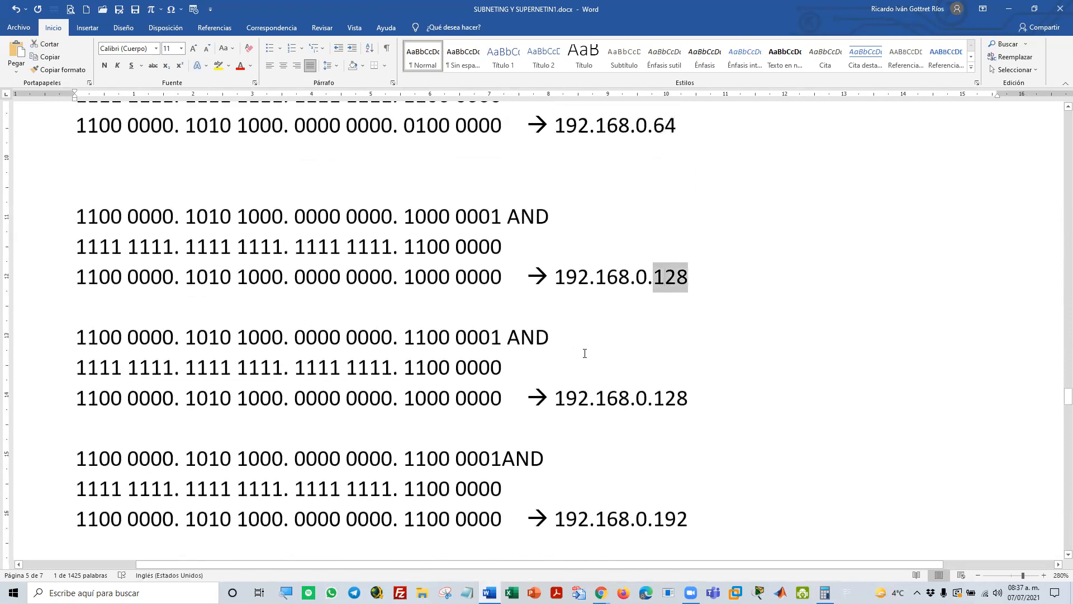
scroll(584, 353, down, 5)
scroll(584, 352, up, 9)
scroll(584, 352, down, 9)
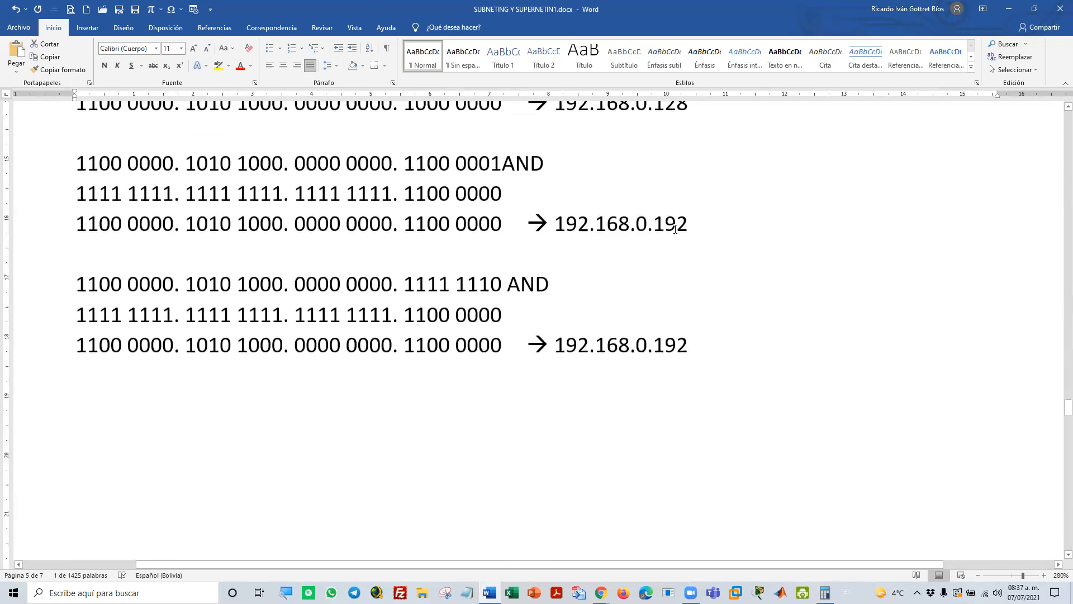
double_click(675, 229)
scroll(622, 303, down, 20)
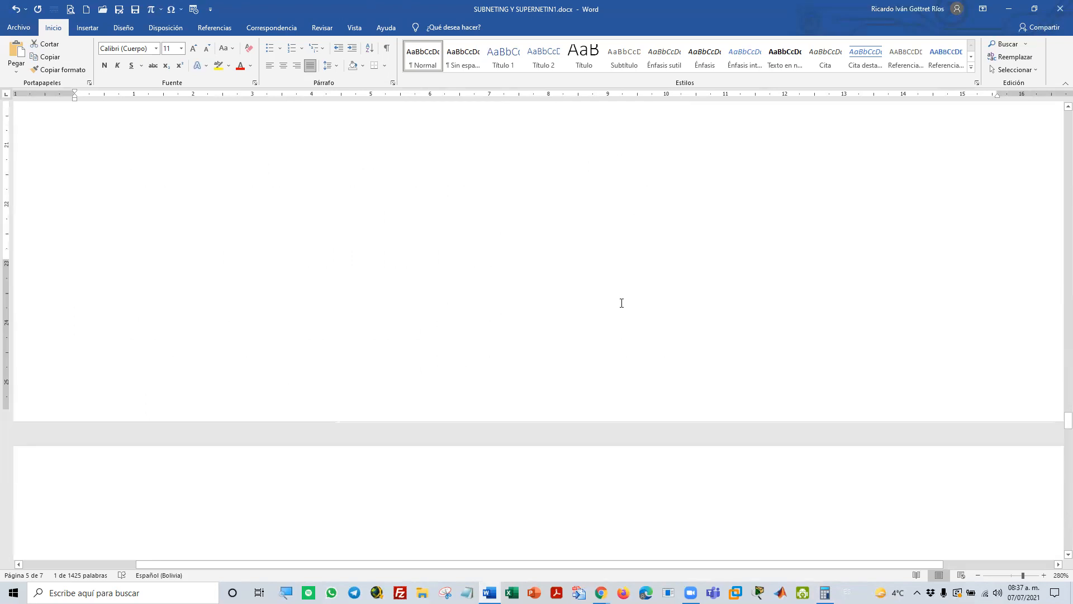
Go to the broadcast IP OR calculations of Ejemplo 3 and highlight 63 and 95 in the first four results in turn
scroll(622, 303, down, 3)
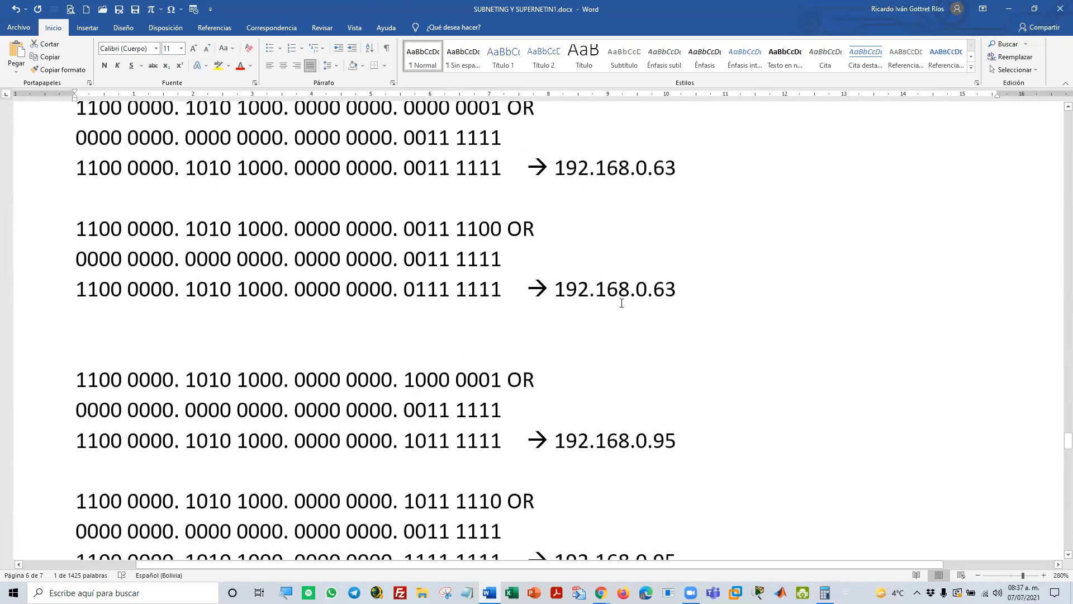
scroll(622, 303, up, 6)
scroll(399, 333, down, 3)
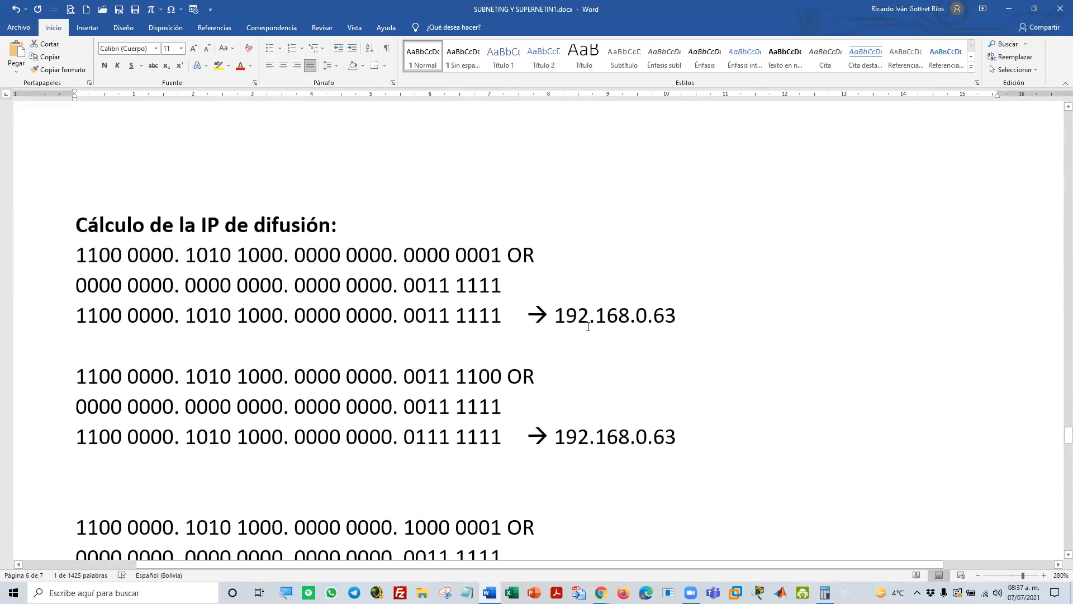
double_click(666, 315)
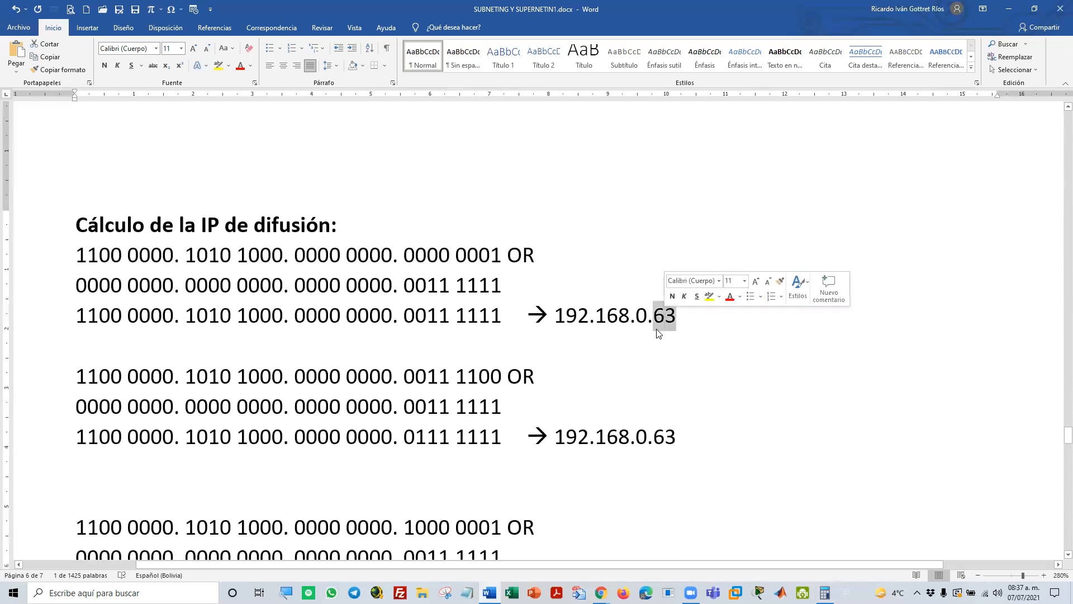
click(665, 436)
double_click(664, 435)
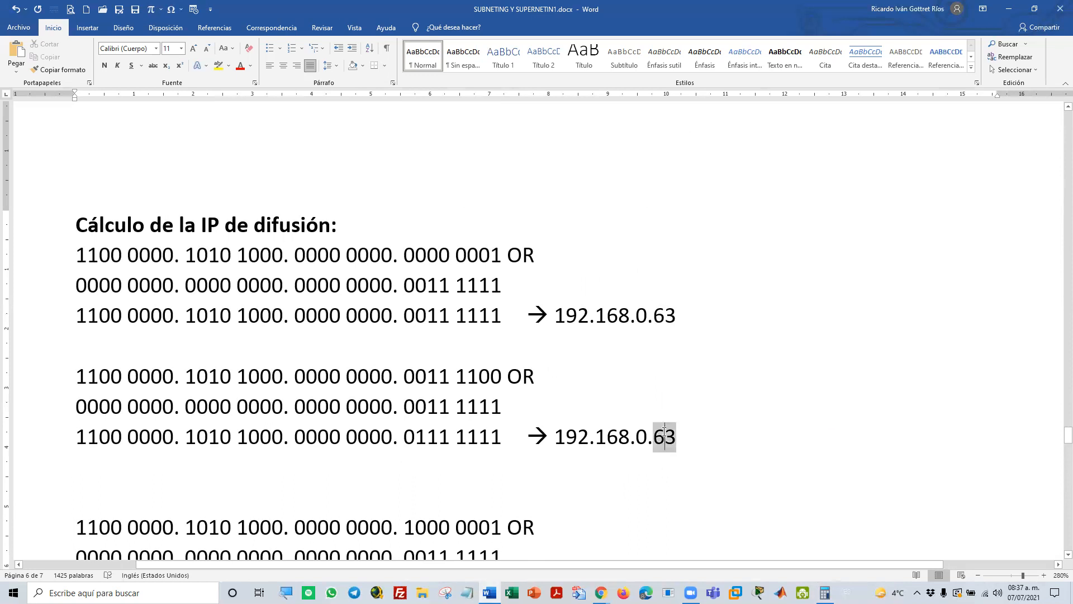
scroll(658, 431, down, 6)
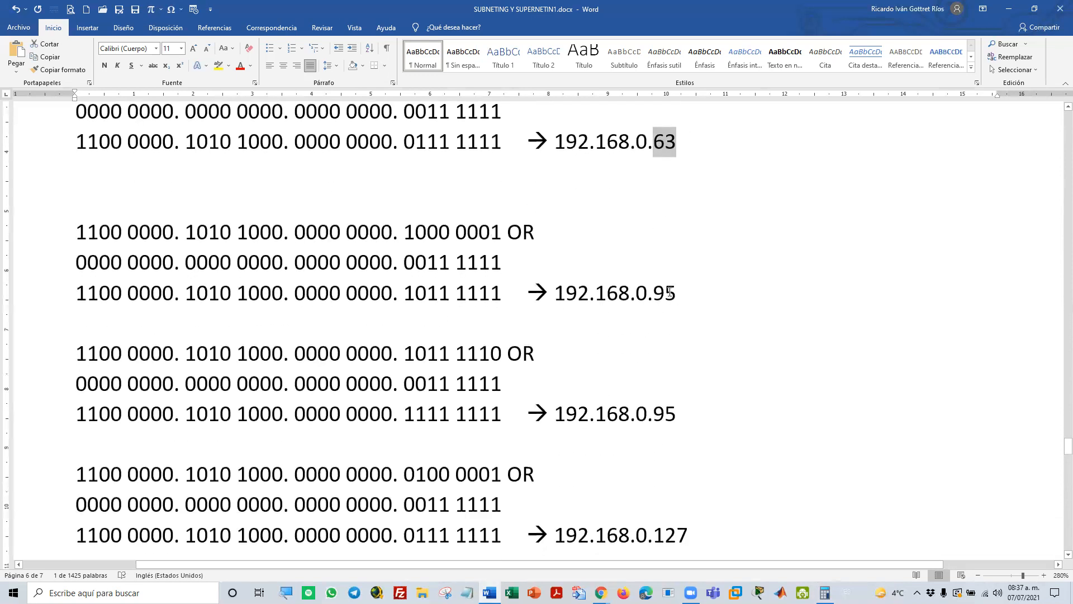
double_click(666, 293)
double_click(664, 413)
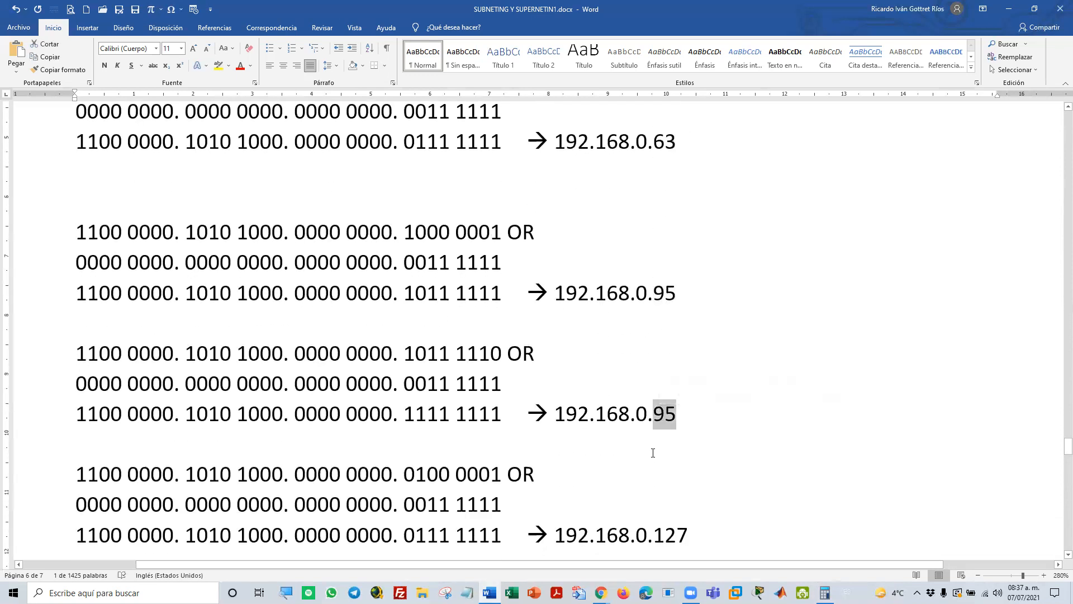
Highlight 127 in the next two broadcast results of Ejemplo 3, then 255 in the last one
scroll(665, 425, down, 2)
click(677, 384)
double_click(673, 385)
scroll(682, 475, down, 2)
double_click(670, 435)
scroll(670, 444, down, 7)
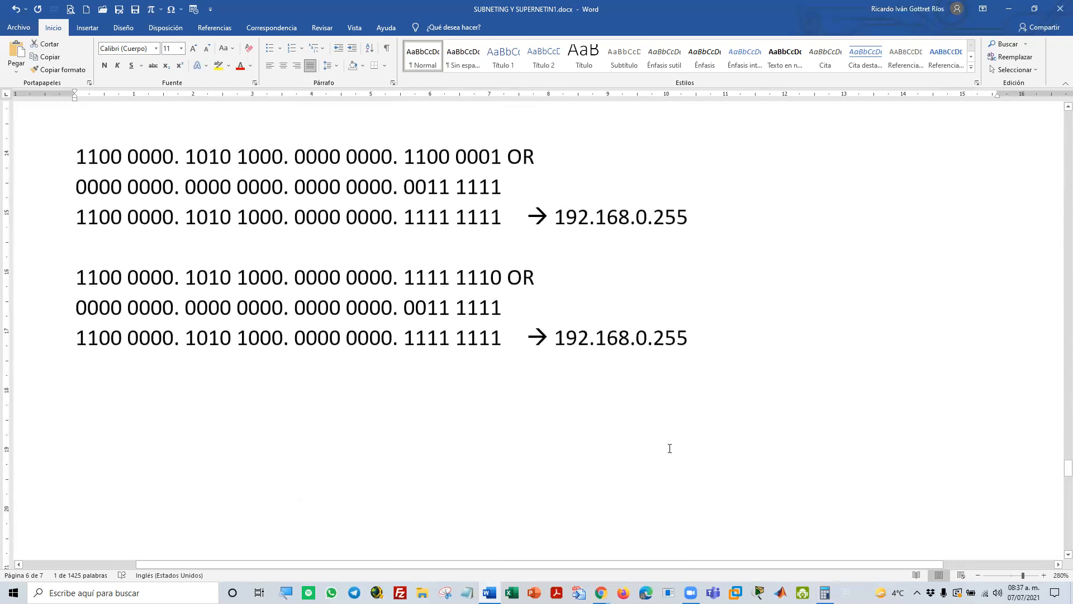
double_click(673, 339)
scroll(670, 467, up, 3)
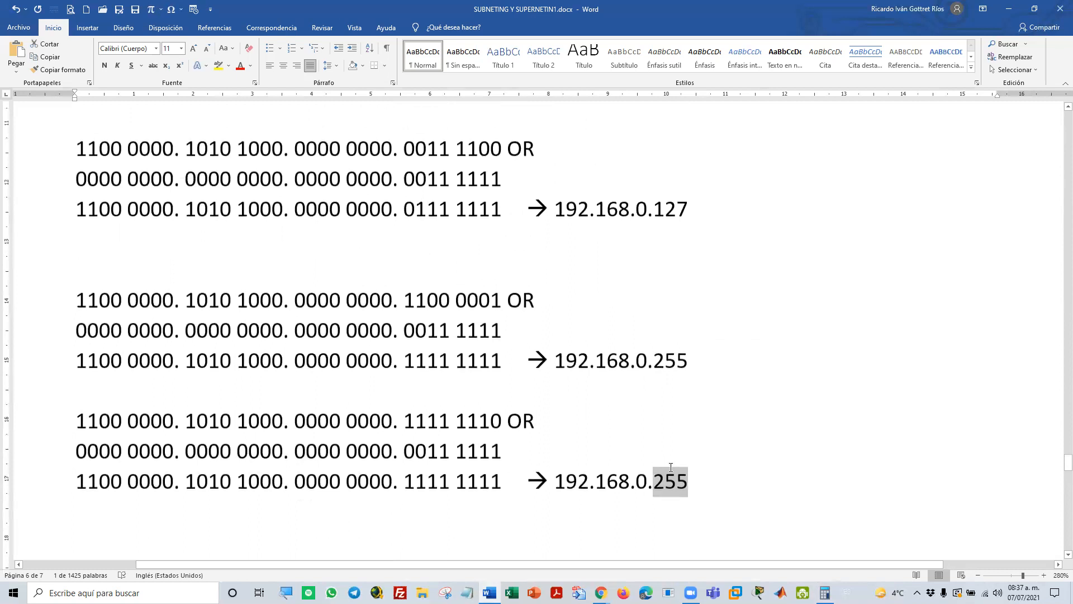
Examine the network diagram after Ejemplo 3, with its PCs, two switches and 255.255.255.192 subnets
scroll(668, 466, down, 7)
scroll(668, 466, down, 4)
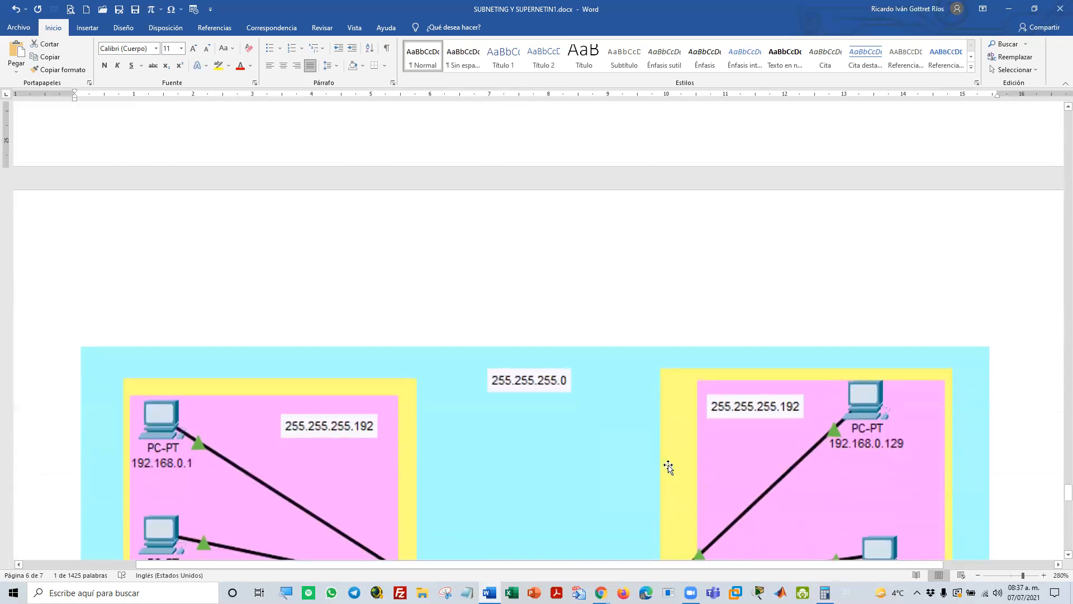
scroll(668, 463, down, 8)
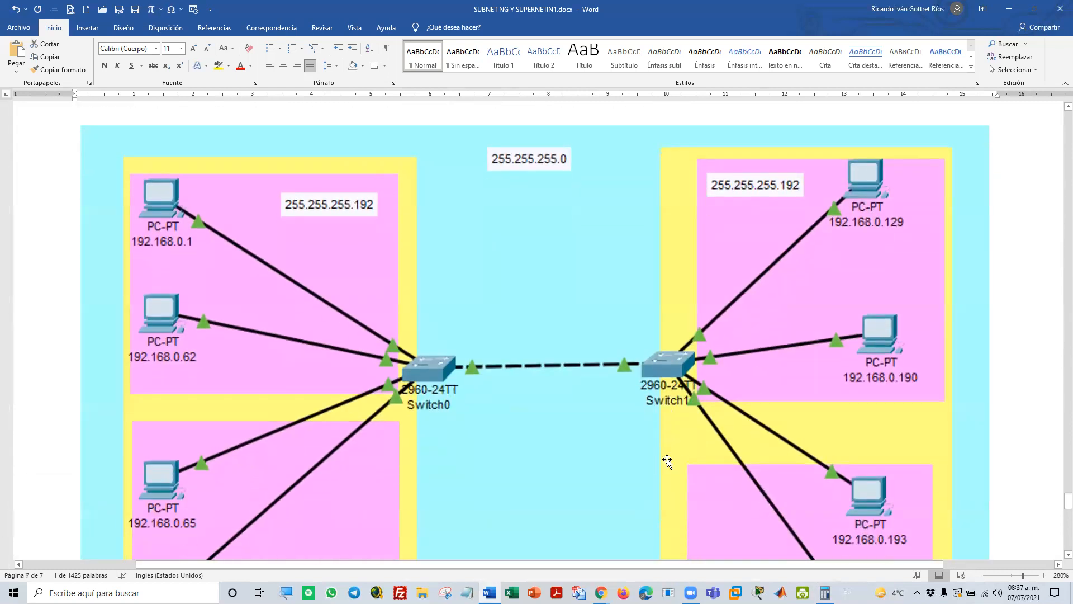
scroll(667, 461, up, 1)
scroll(506, 385, down, 1)
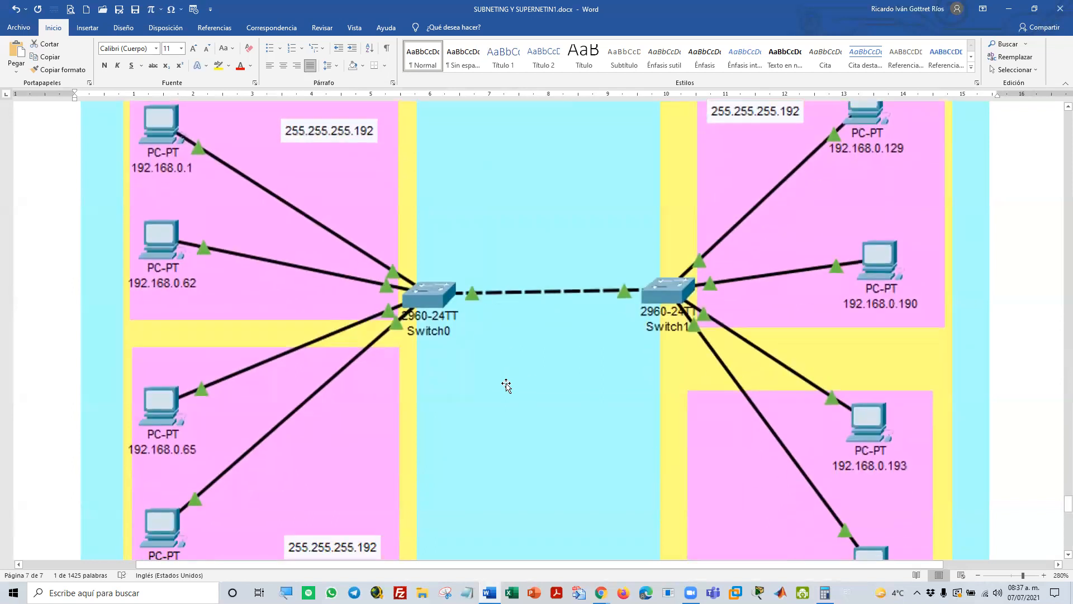
scroll(539, 407, up, 1)
scroll(539, 408, up, 3)
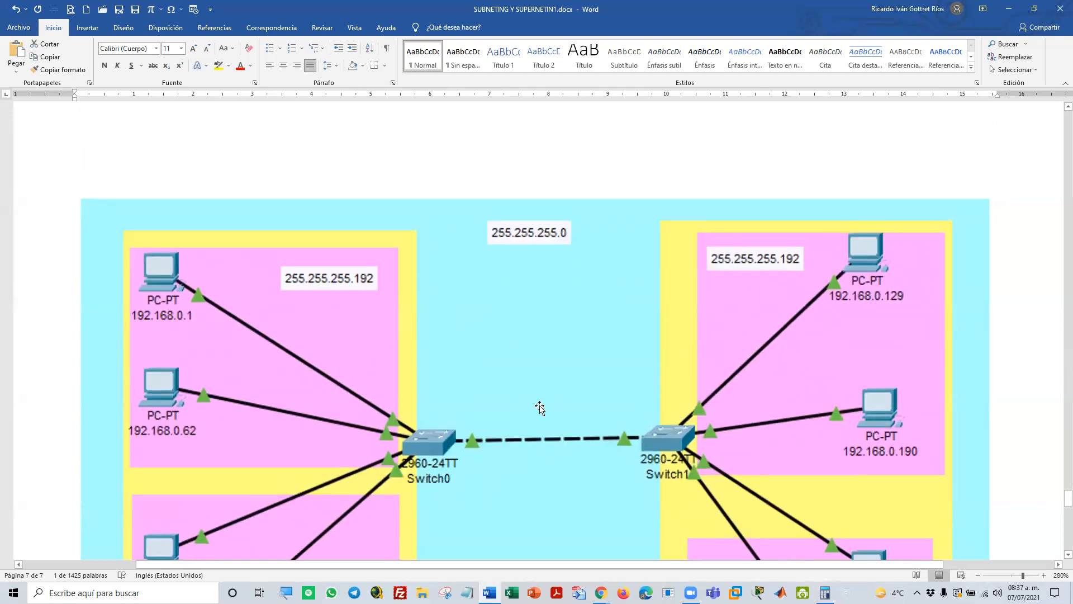
click(135, 10)
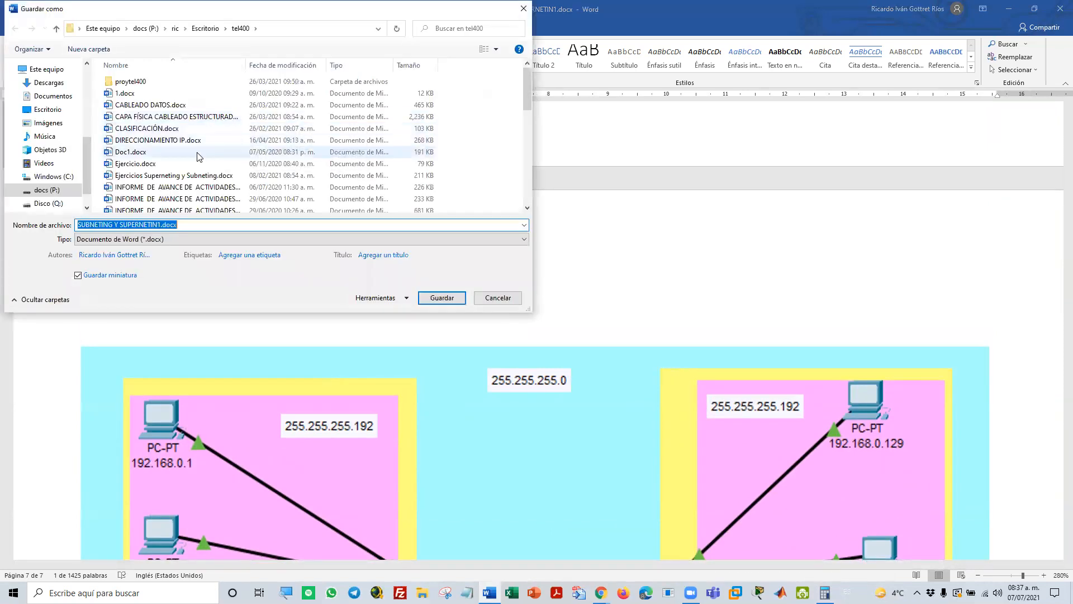
click(47, 109)
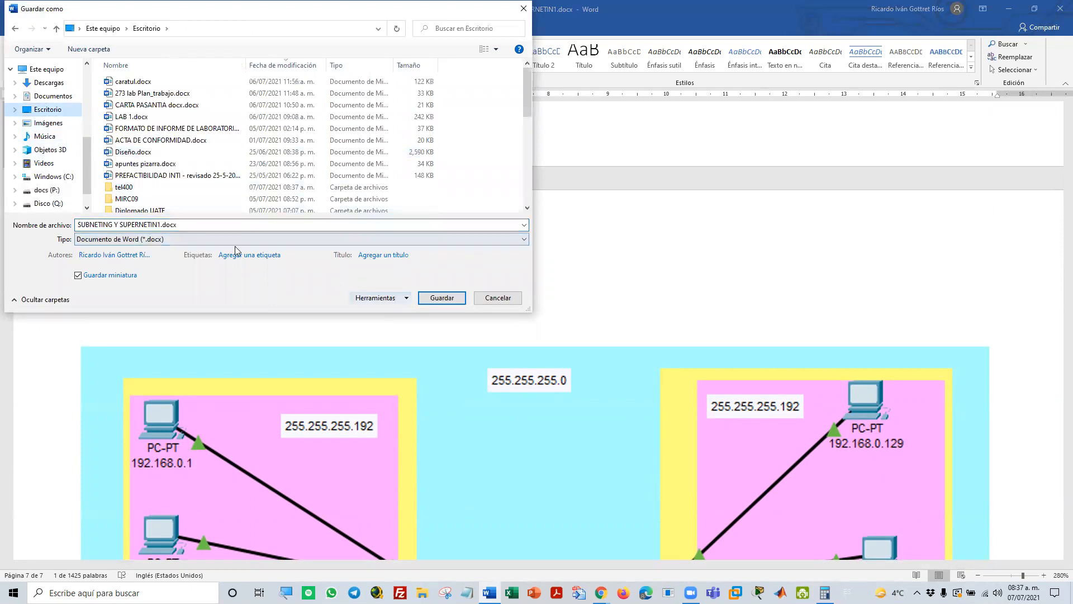
click(114, 224)
drag(114, 224, 270, 220)
key(BackSpace)
key(BackSpace)
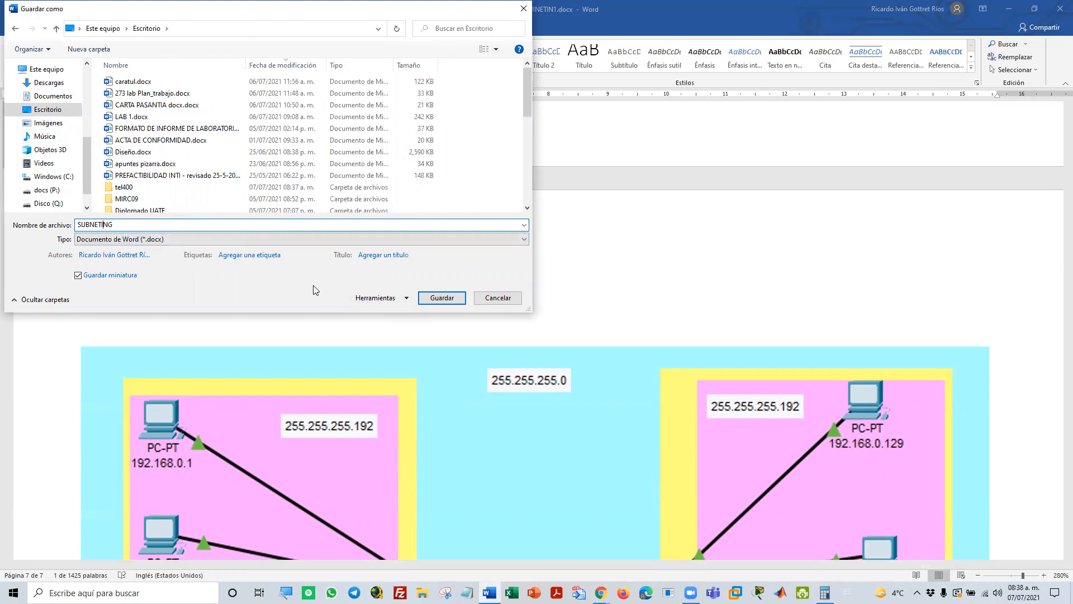
click(485, 298)
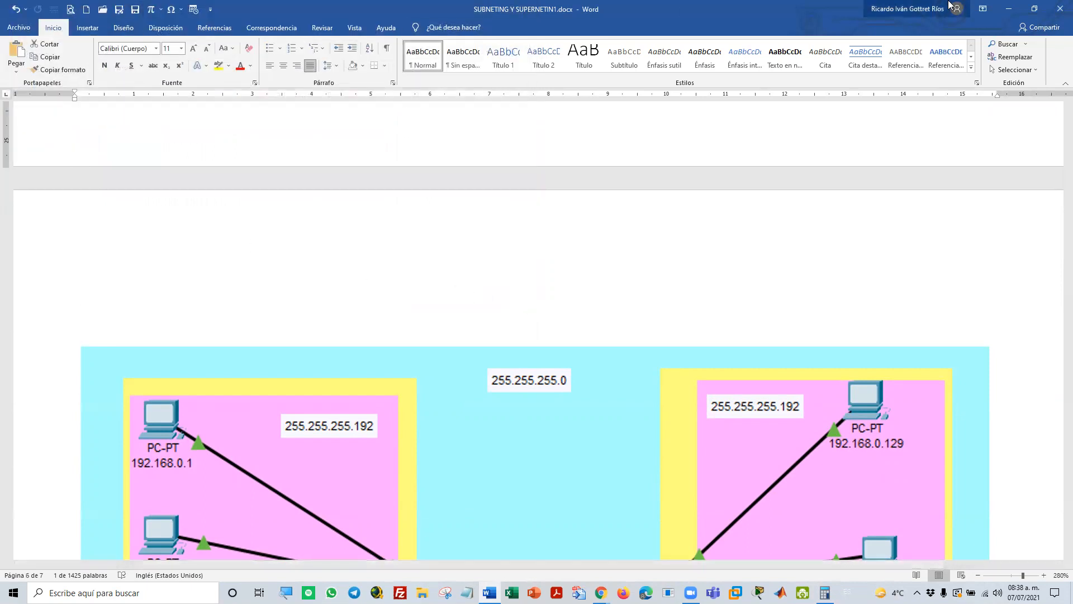
Minimize the Word document and switch to the empty Cisco Packet Tracer workspace
click(1015, 10)
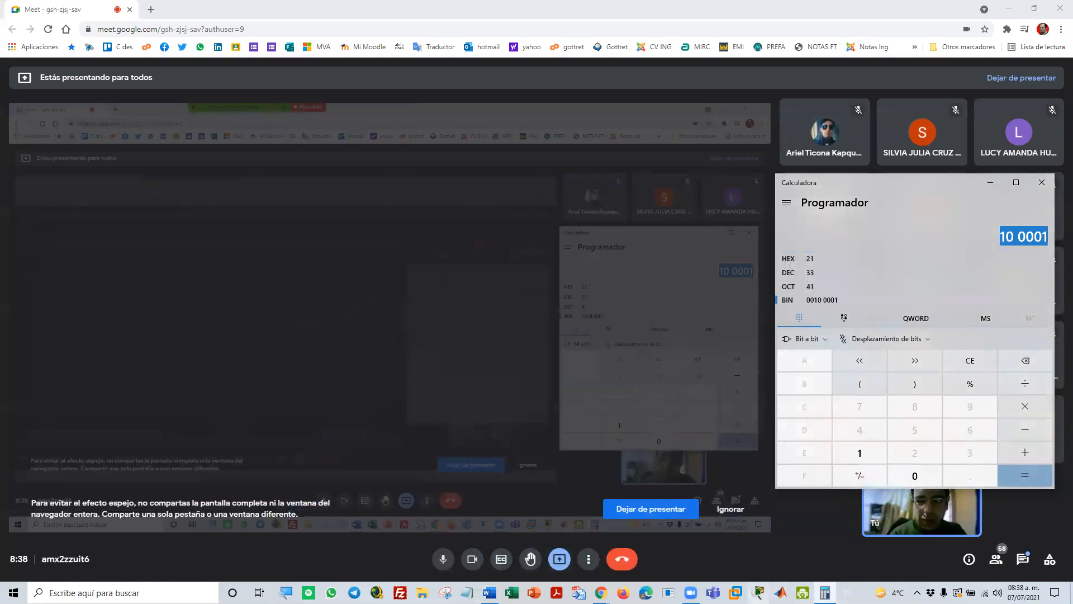
click(759, 591)
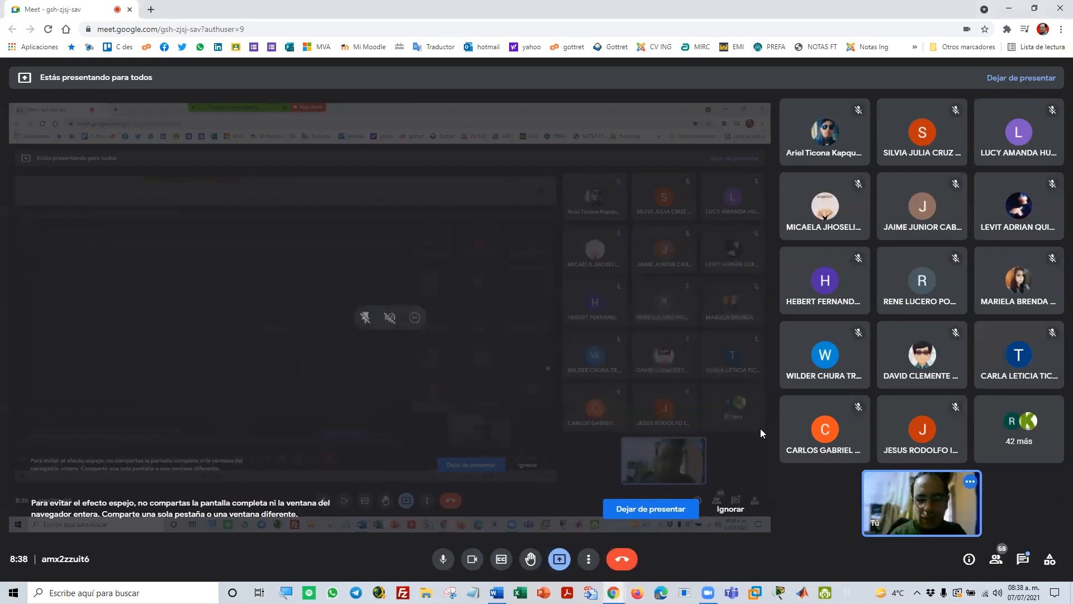
mouse_move(708, 591)
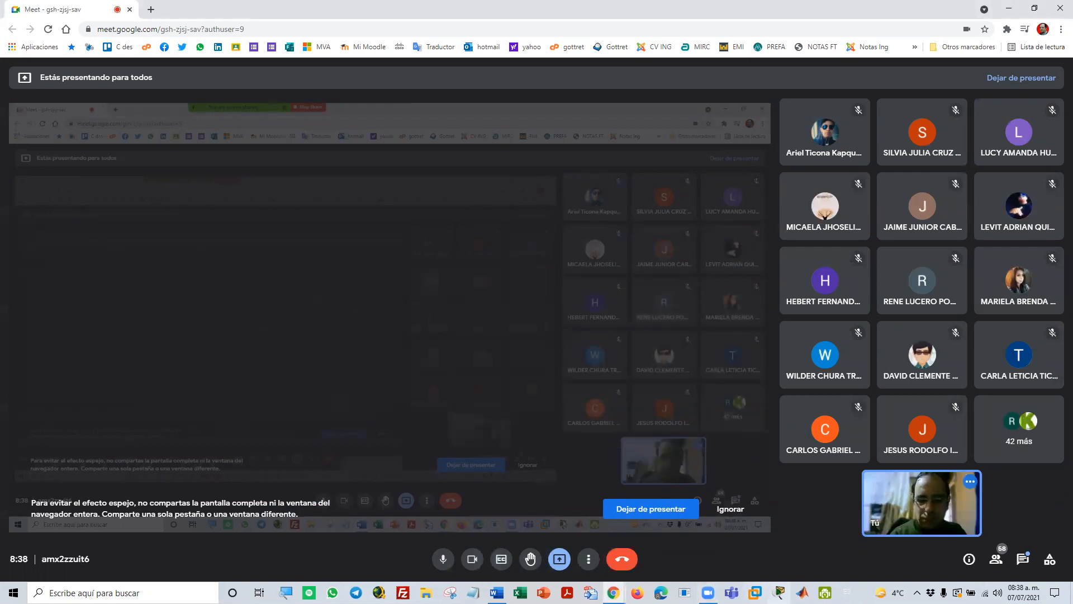
mouse_move(779, 593)
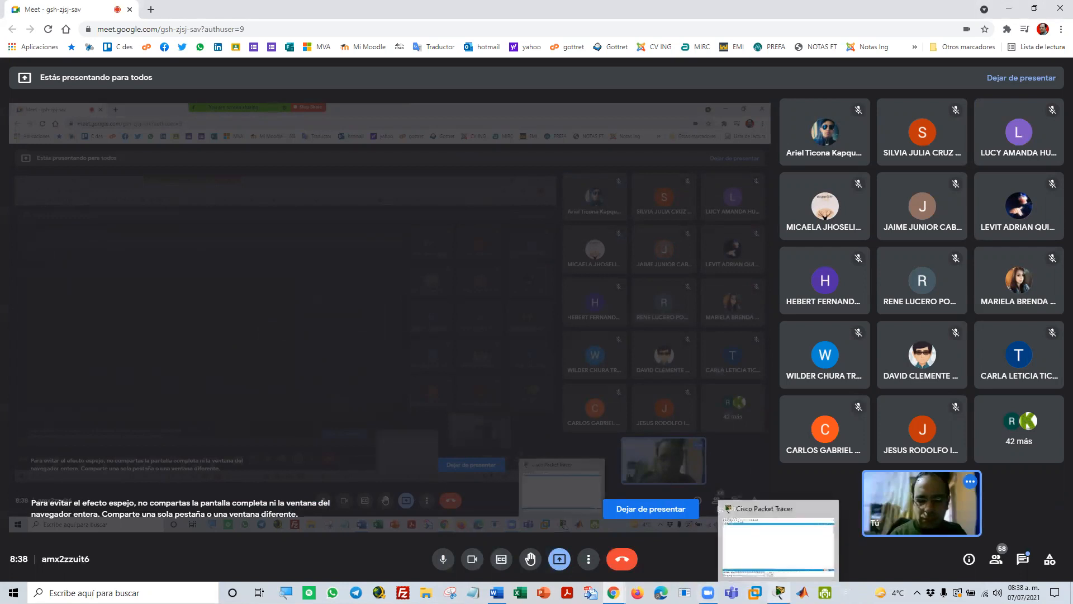
click(791, 559)
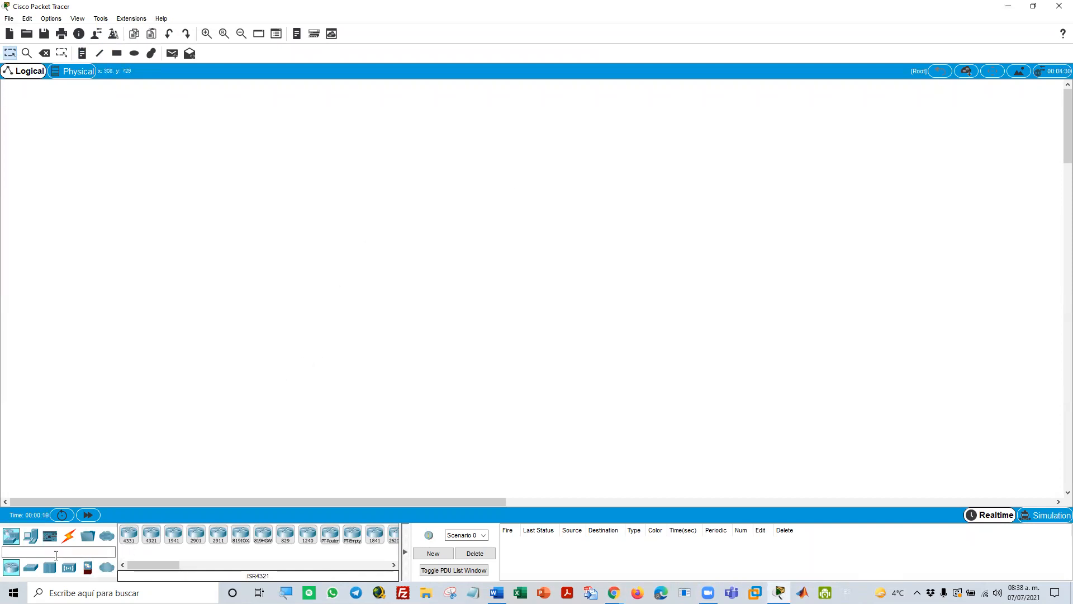
Place a 2960 switch in the workspace and shift it slightly up and to the right
click(32, 568)
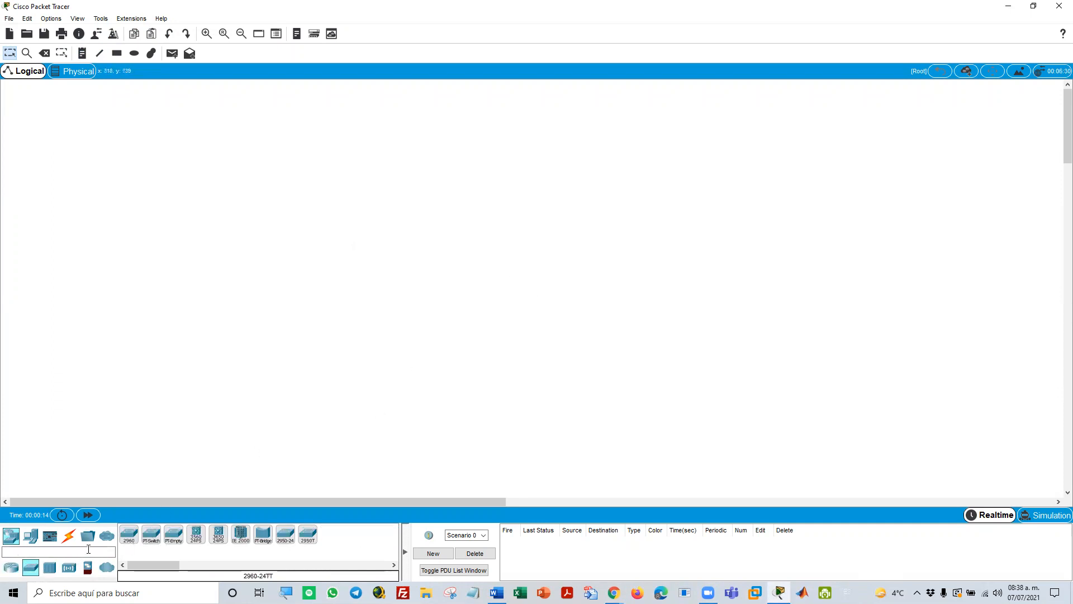
click(129, 534)
click(447, 278)
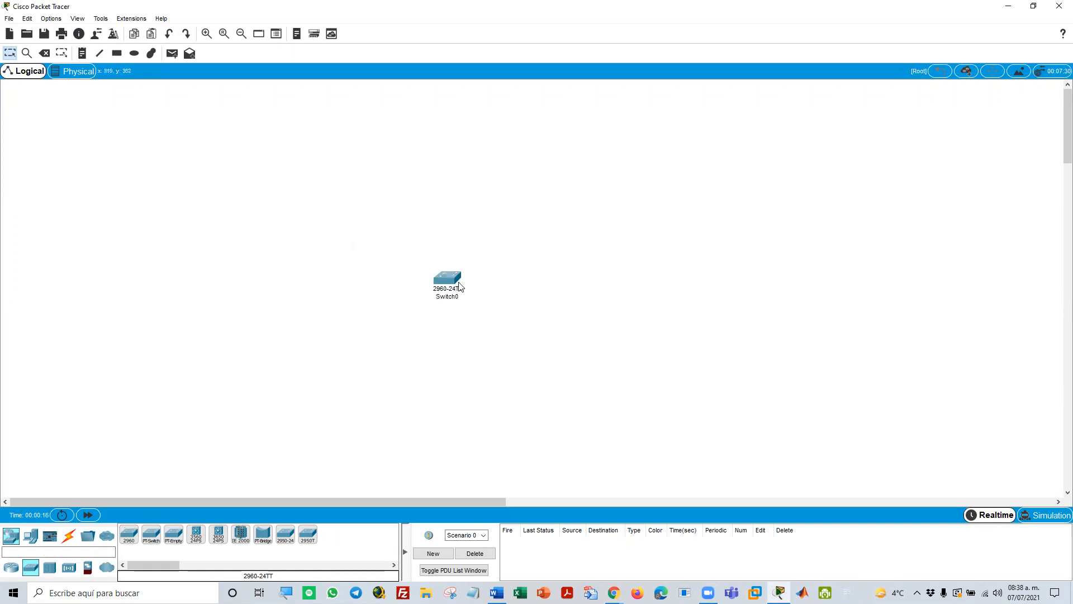
drag(459, 286, 481, 273)
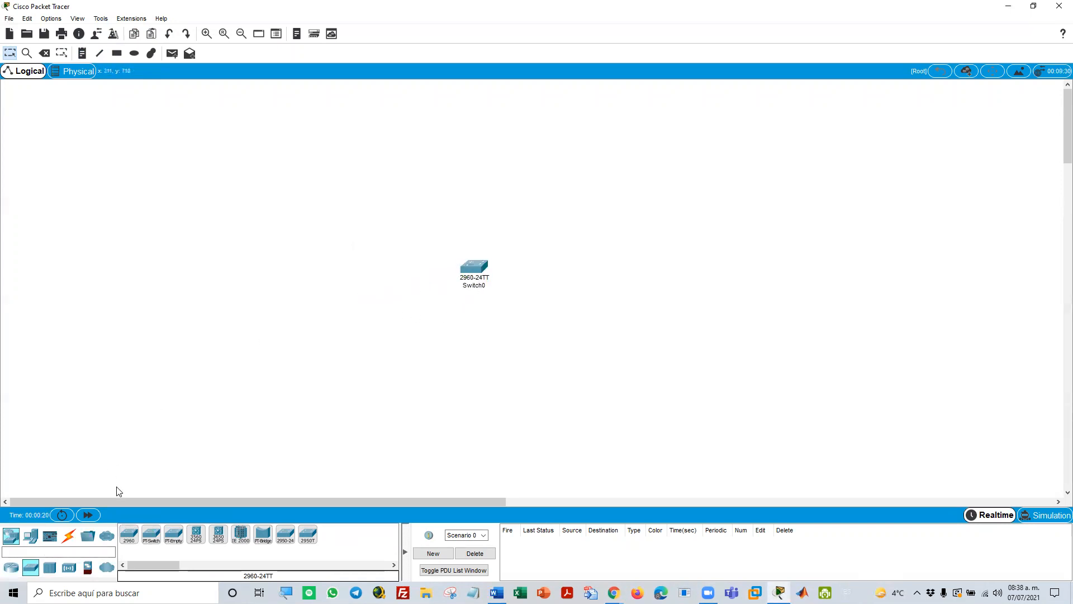
Place four laptops in a vertical column to the left of the switch
click(32, 541)
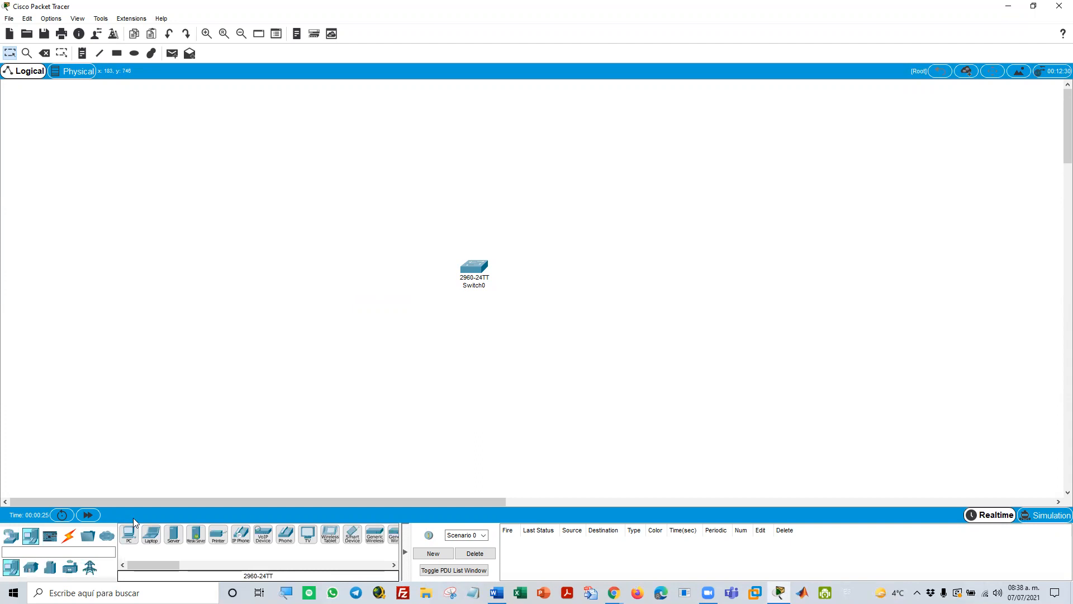
click(151, 534)
click(238, 139)
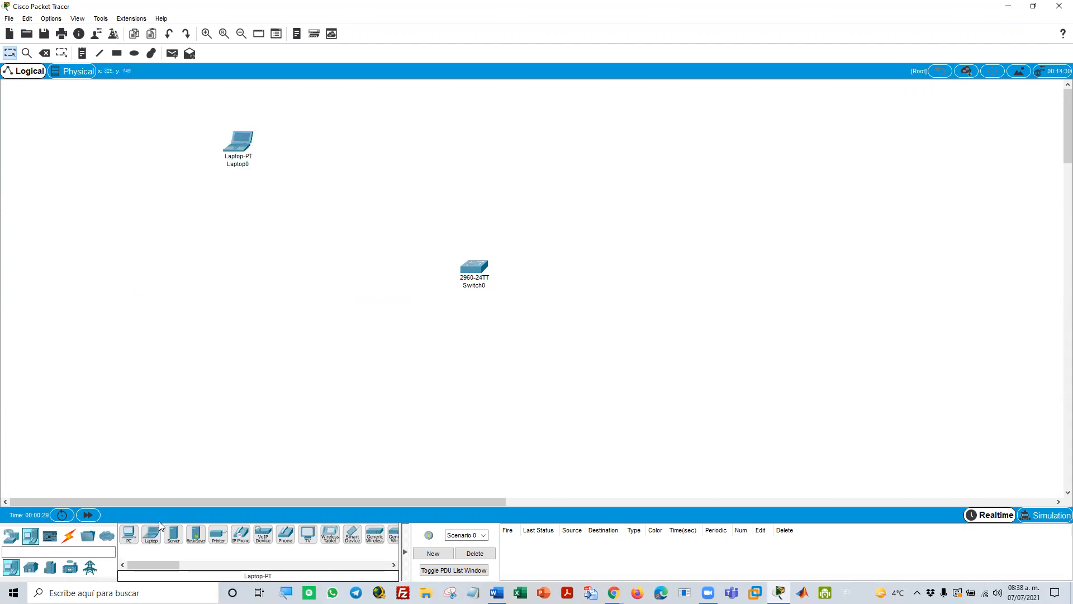
click(226, 223)
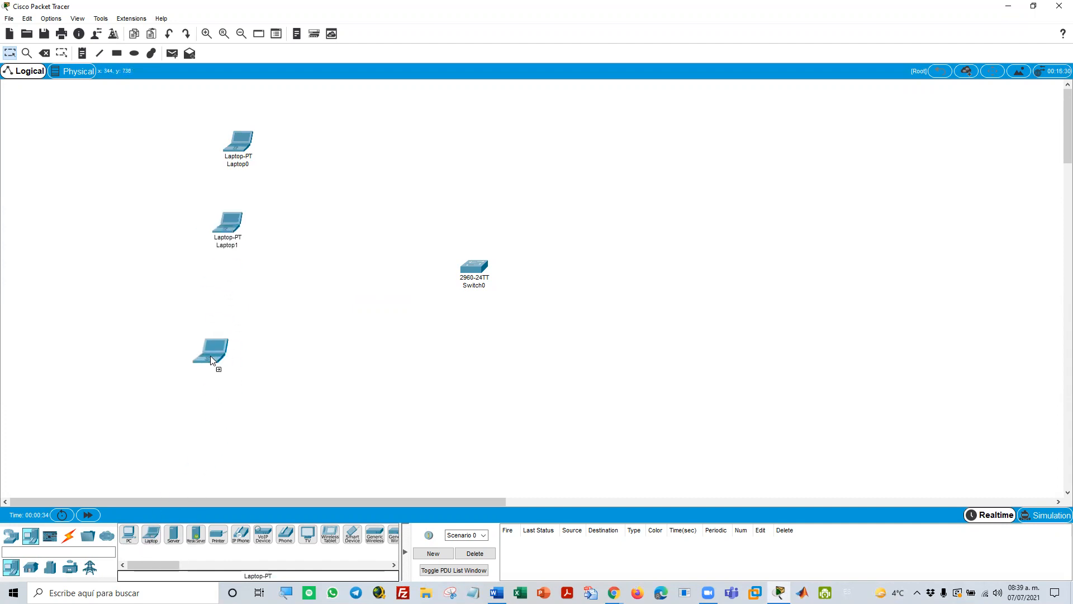
click(225, 336)
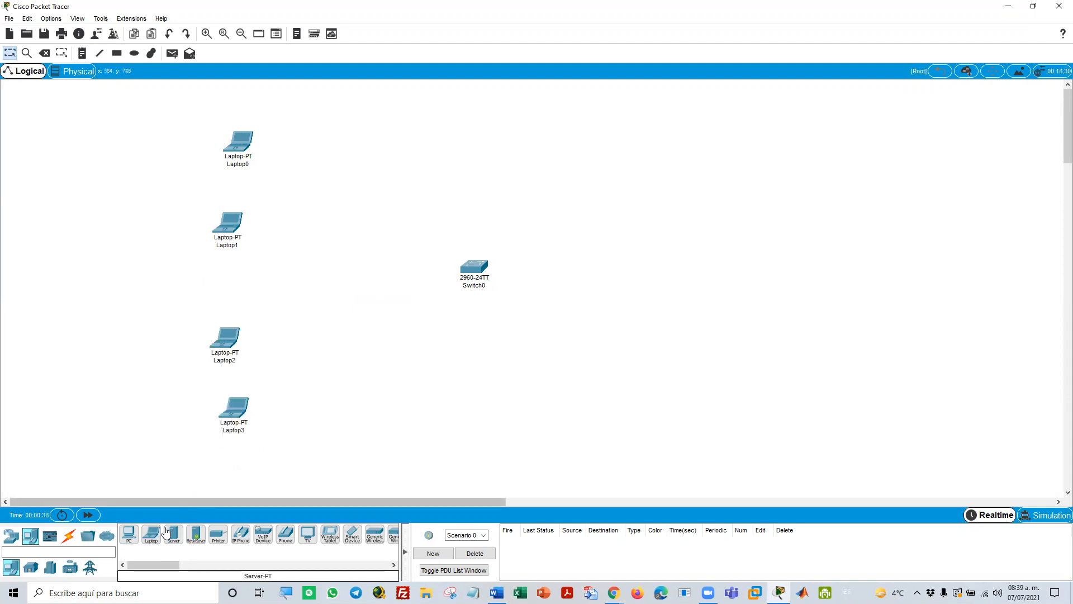
Place four more laptops in a column to the right of the switch, shifting the switch slightly left to balance the layout
drag(142, 537, 529, 169)
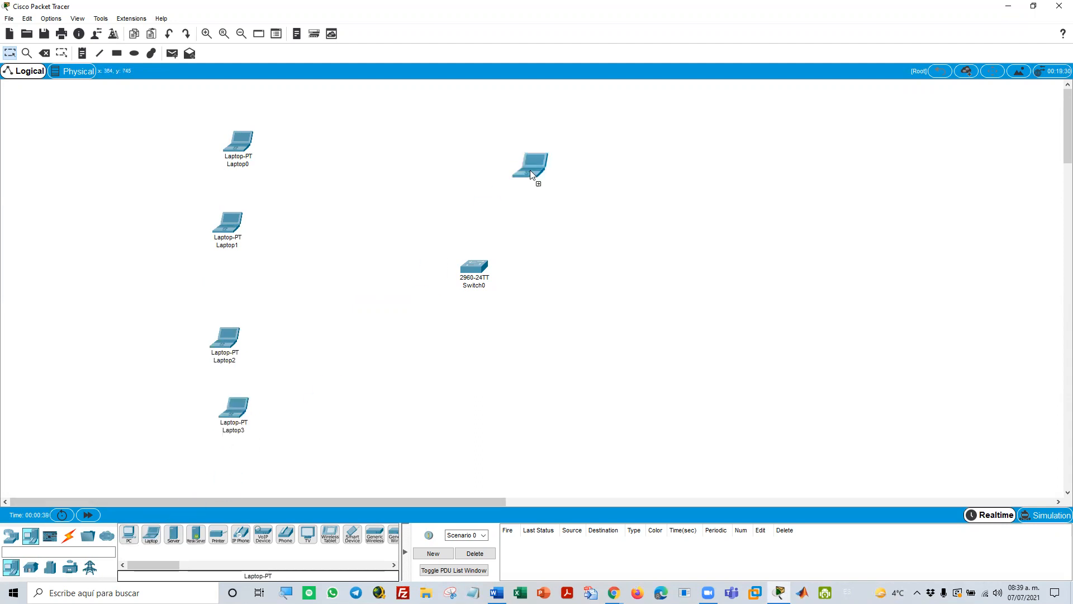
drag(640, 151, 643, 153)
drag(474, 267, 439, 269)
drag(151, 536, 652, 266)
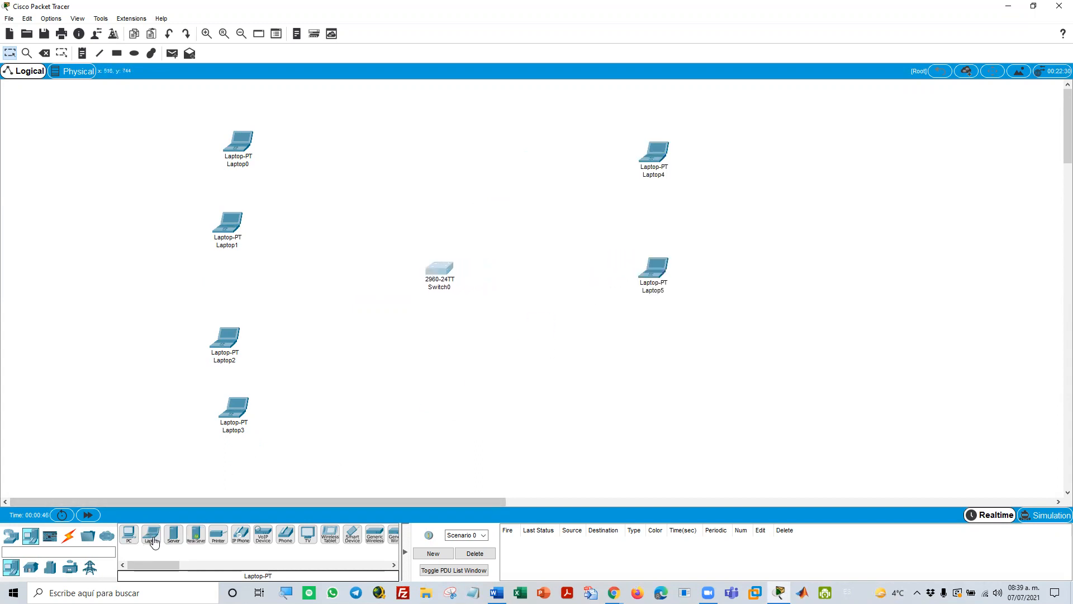
drag(645, 361, 645, 361)
drag(150, 535, 643, 444)
drag(656, 359, 663, 346)
Connect Laptop0 to the switch's FastEthernet0/1 port with a copper straight-through cable
click(70, 536)
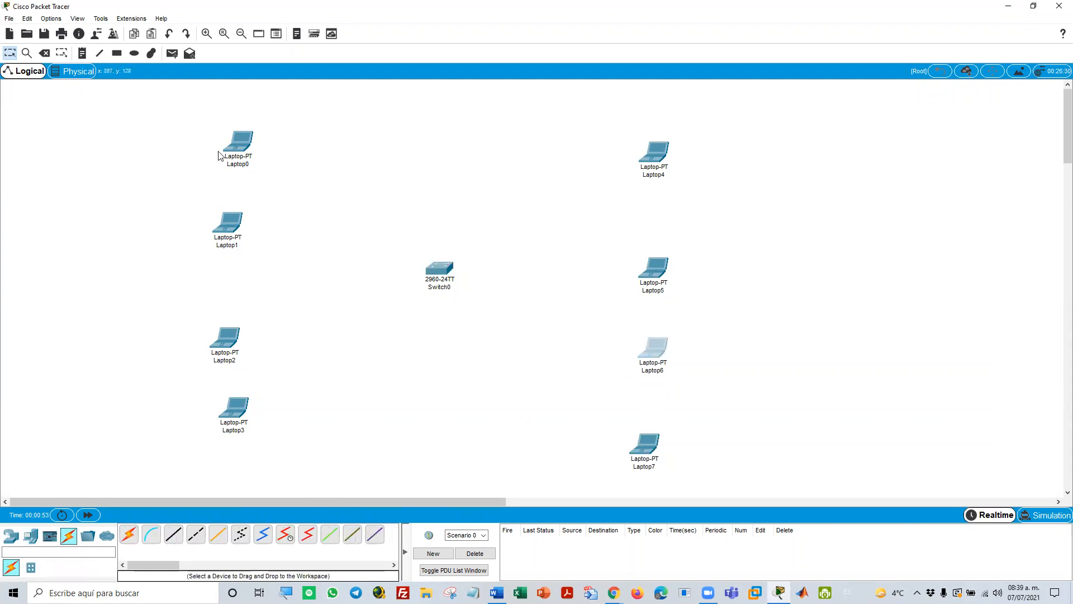
click(173, 534)
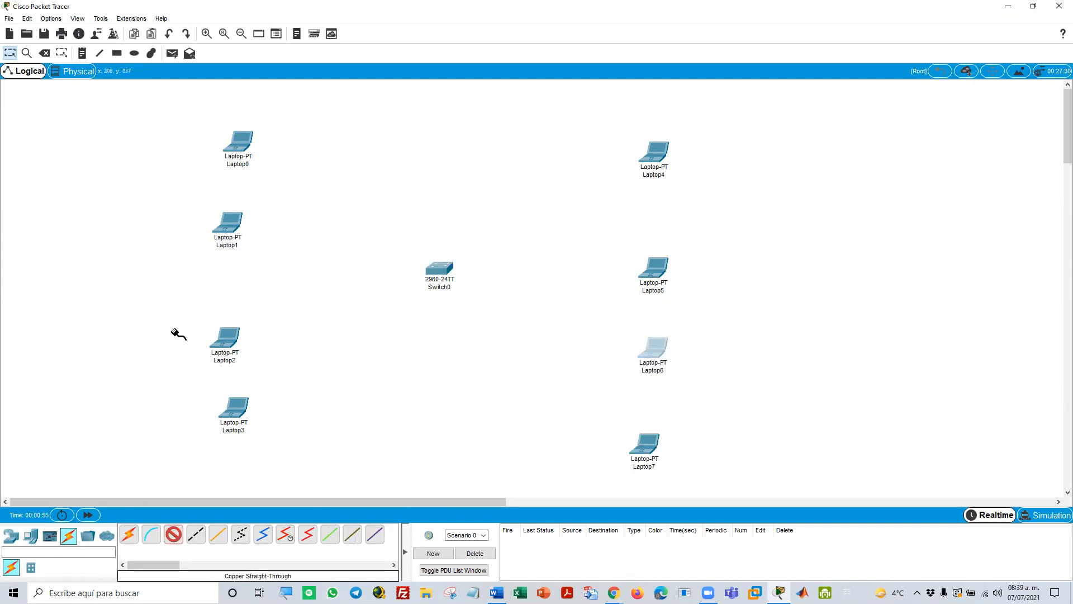
click(228, 134)
click(282, 180)
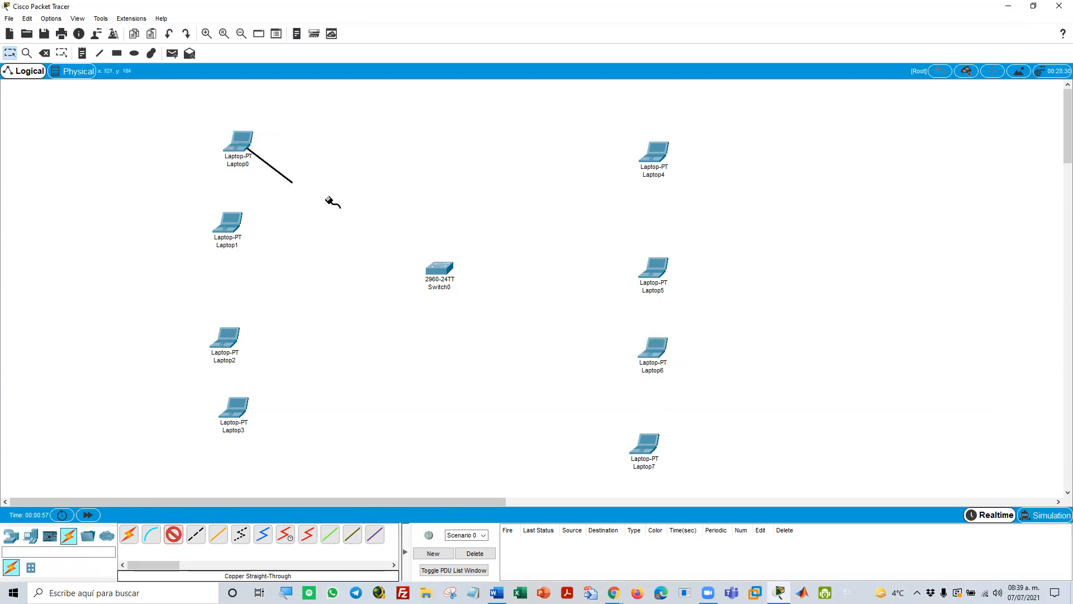
click(436, 269)
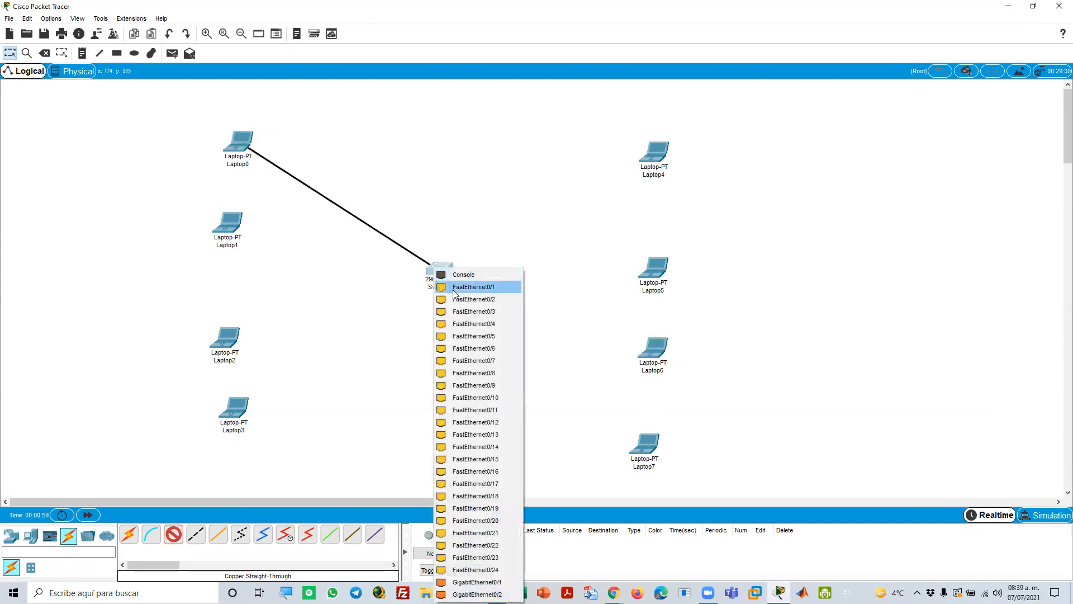
click(454, 287)
Connect Laptop1's FastEthernet0 to the switch's FastEthernet0/2 port with a copper straight-through cable
click(173, 536)
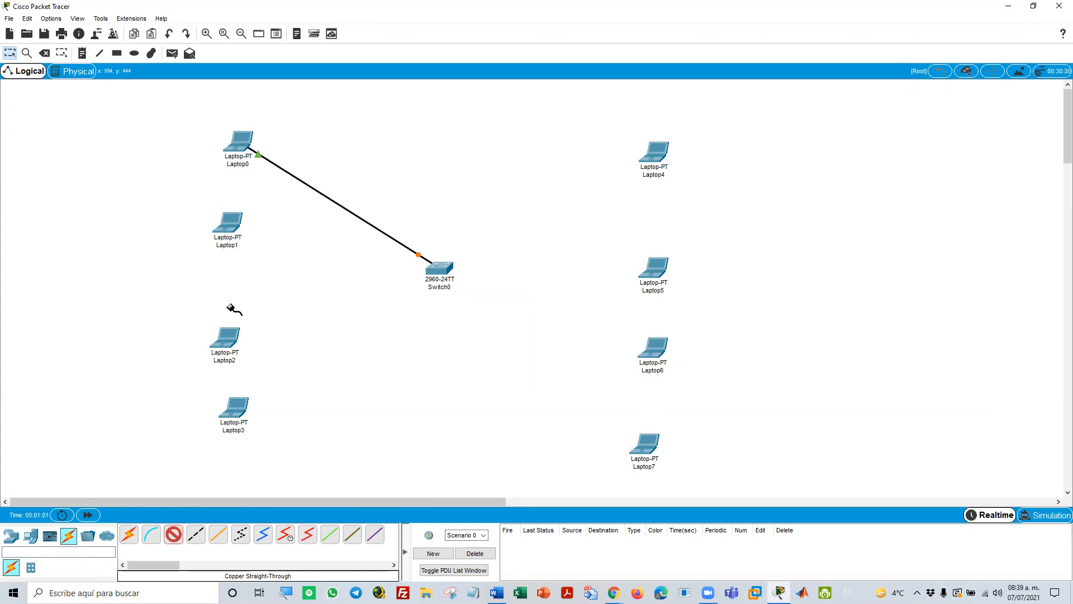
click(222, 225)
click(238, 268)
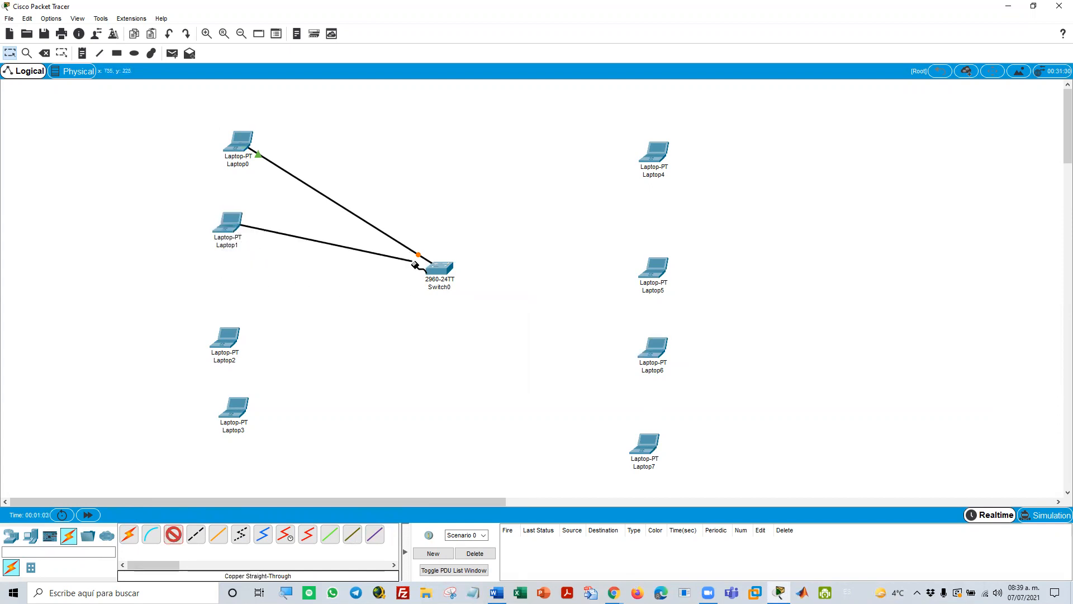
click(436, 268)
click(442, 287)
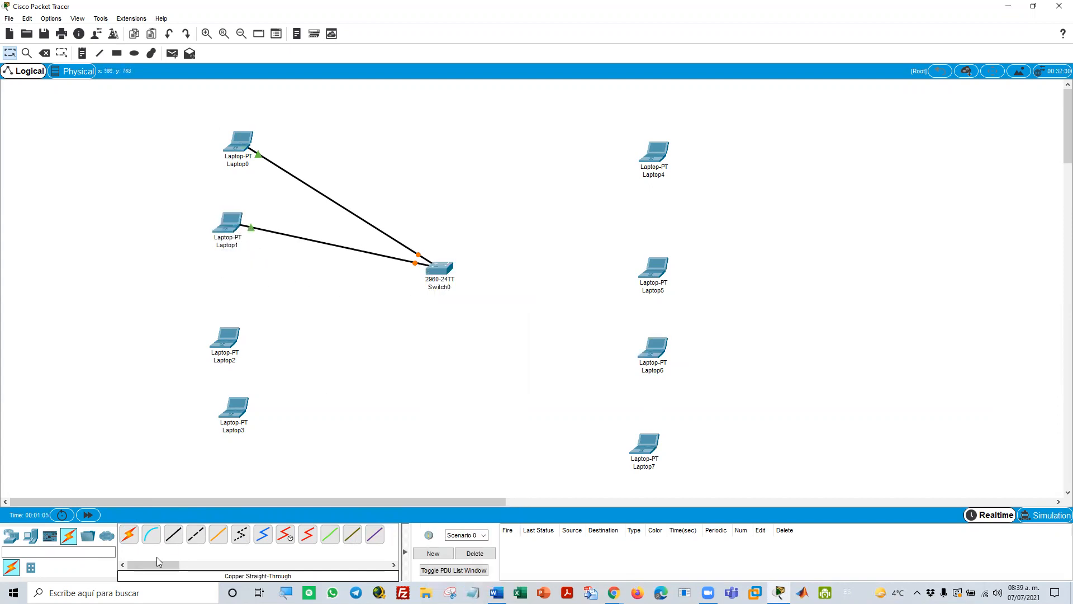
Run a copper straight-through cable from the switch's FastEthernet0/3 port to Laptop2's FastEthernet0
click(175, 534)
click(437, 270)
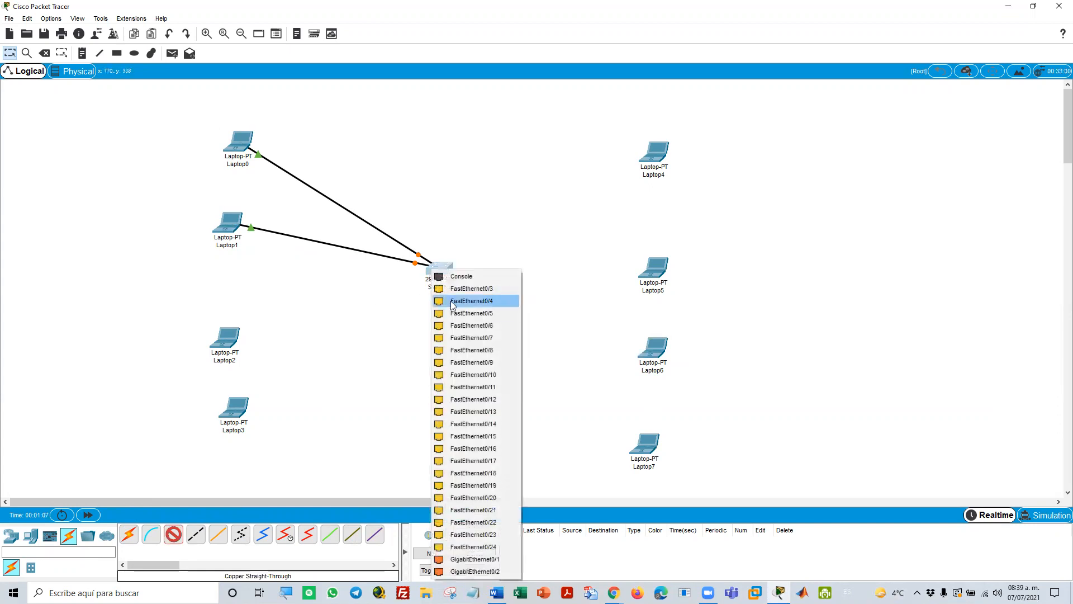
click(453, 290)
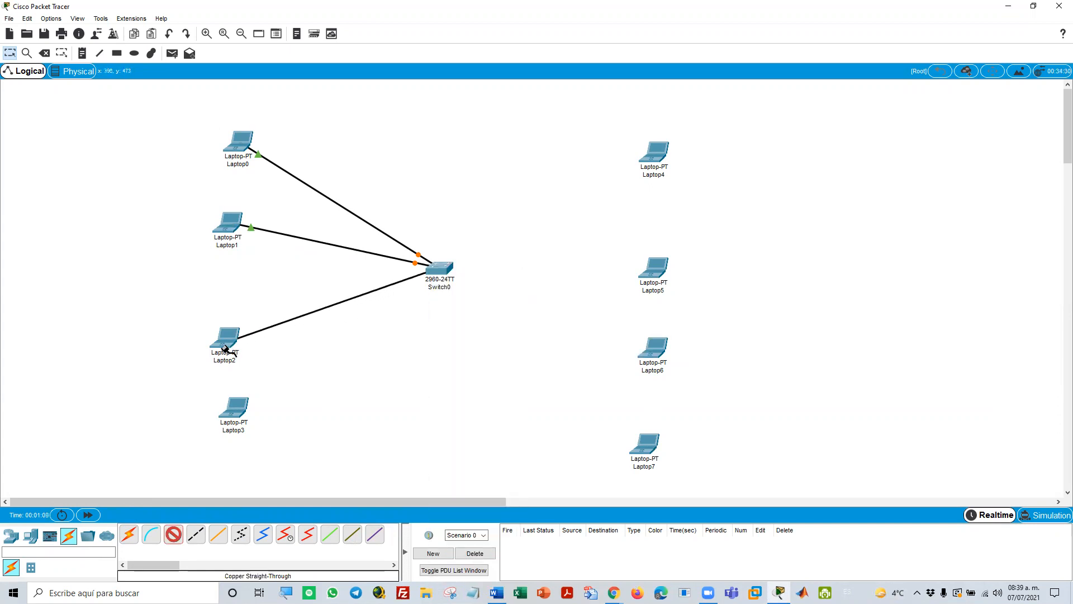
click(225, 348)
click(249, 389)
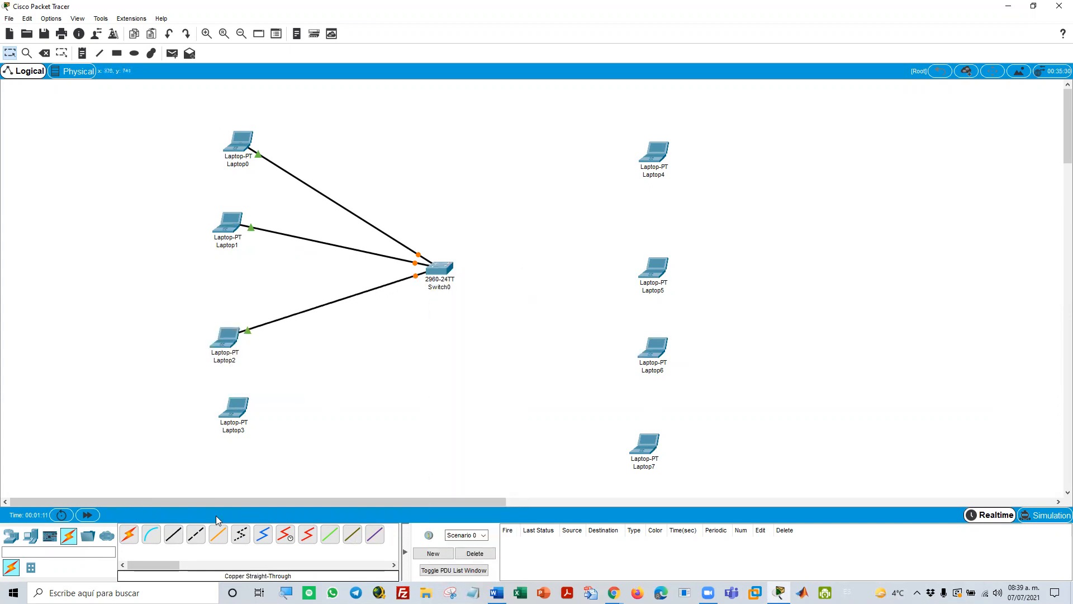
Connect Laptop3's FastEthernet0 to the switch's FastEthernet0/4 port with a copper straight-through cable
click(173, 540)
click(232, 415)
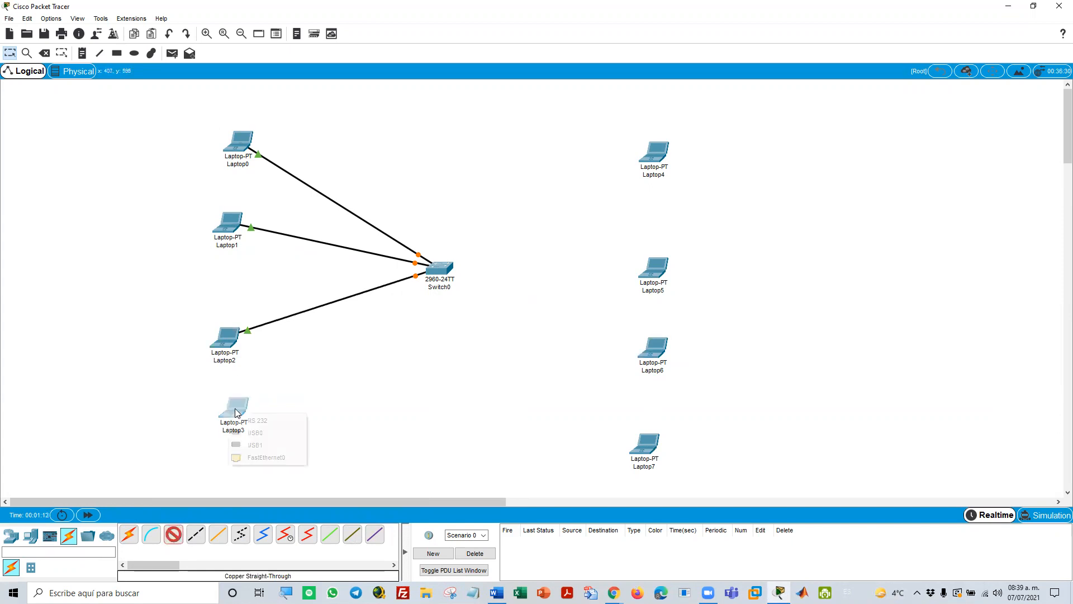
click(235, 457)
click(439, 269)
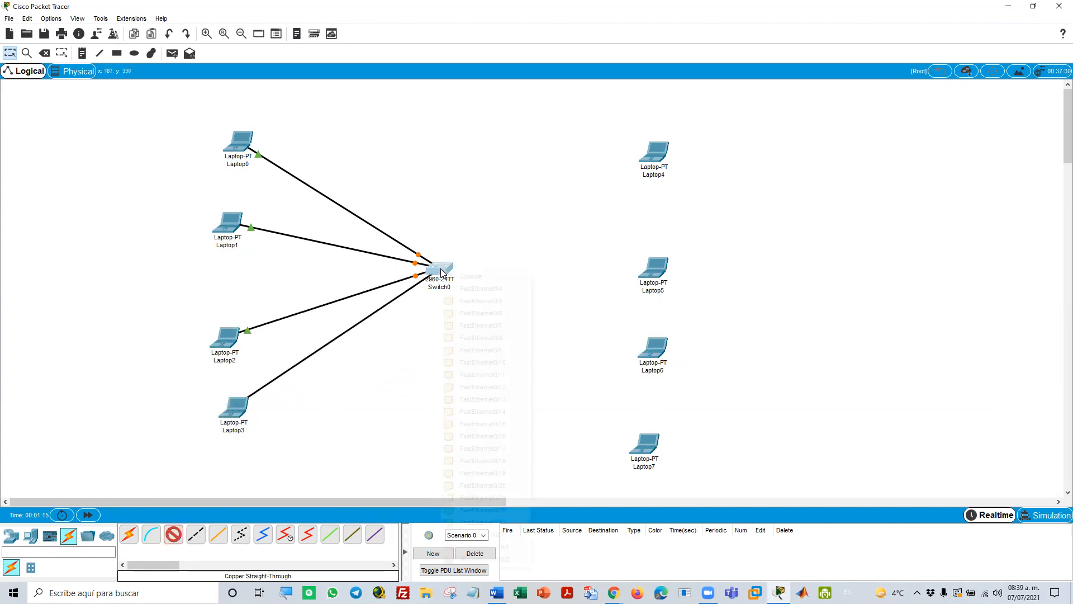
click(468, 289)
Connect Laptop4's FastEthernet0 to the switch's FastEthernet0/5 port with a copper straight-through cable
click(175, 540)
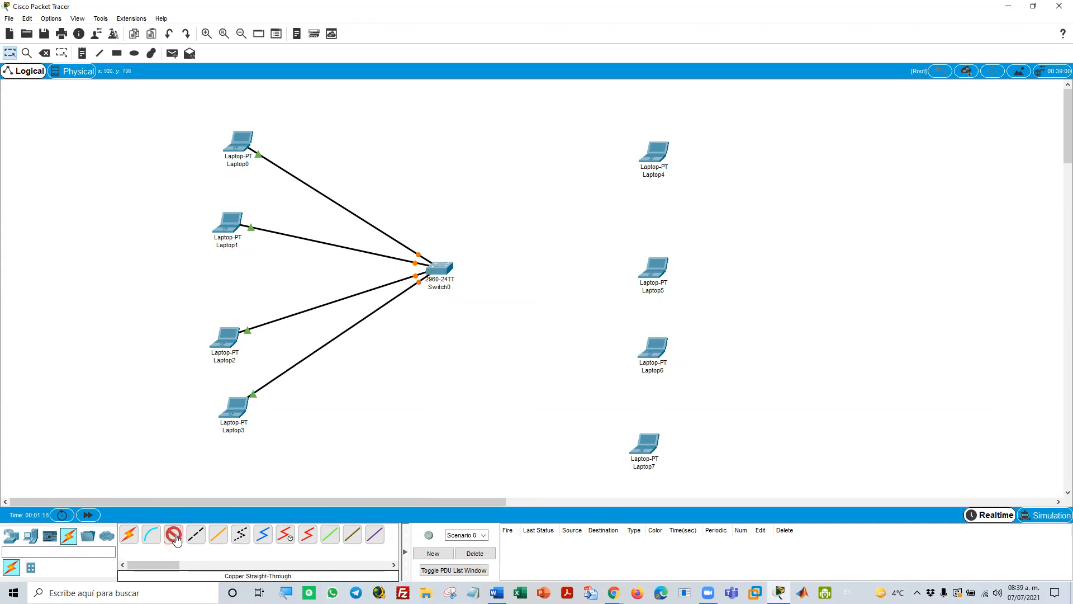
click(658, 162)
click(685, 203)
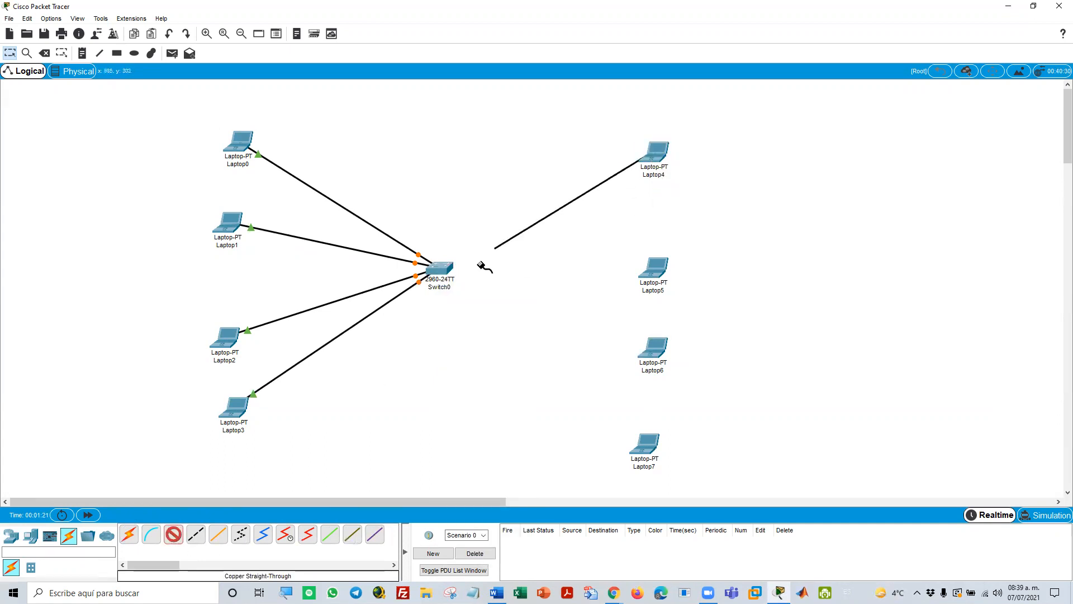
click(446, 264)
click(469, 283)
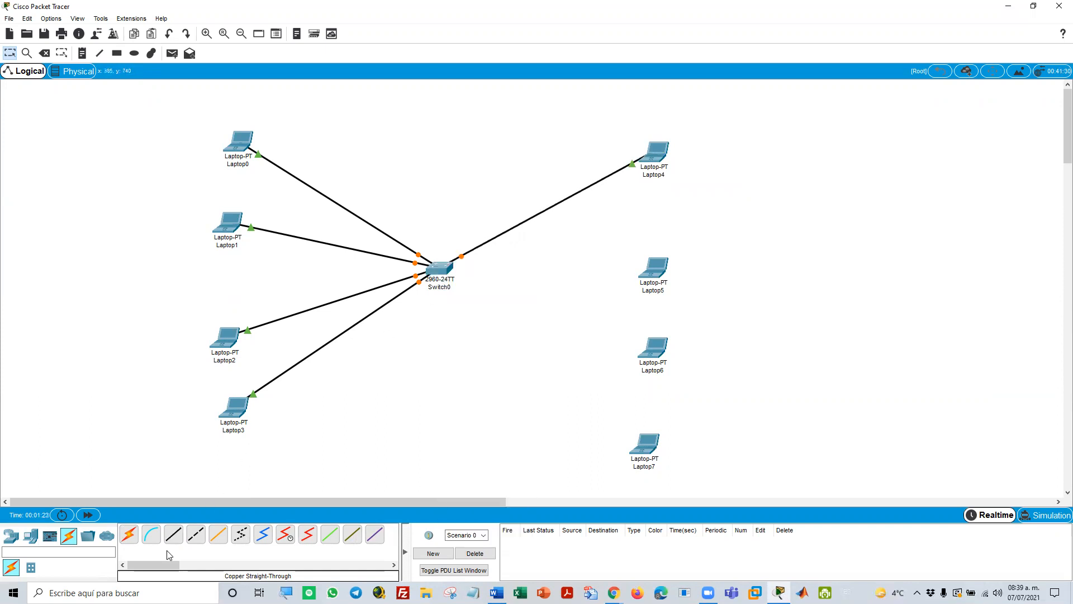
Connect Laptop5's FastEthernet0 to the switch's FastEthernet0/6 port with a copper straight-through cable
click(173, 535)
click(659, 270)
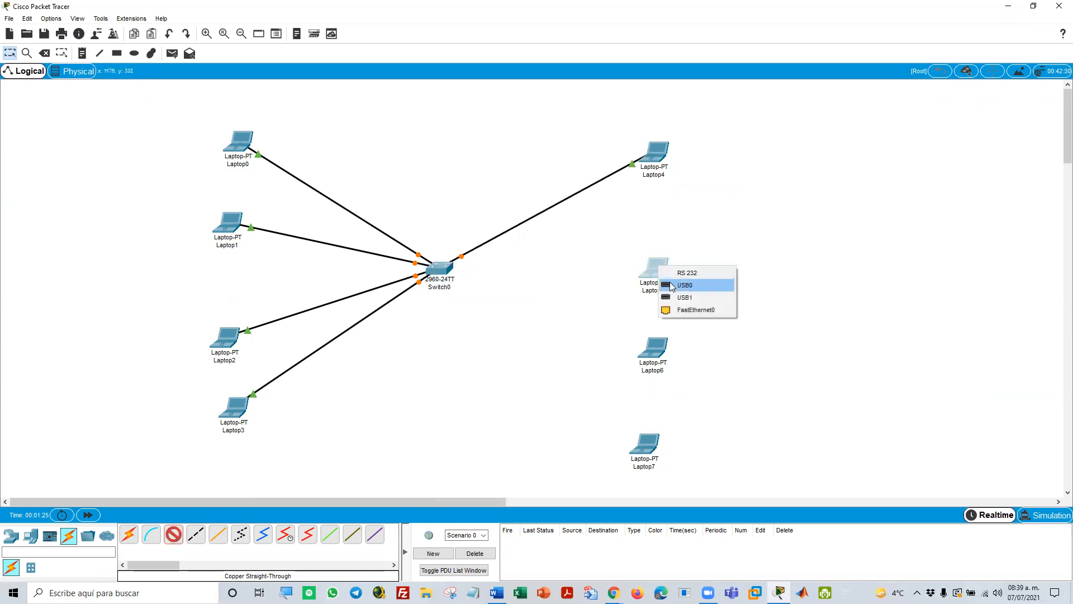
click(679, 308)
click(450, 277)
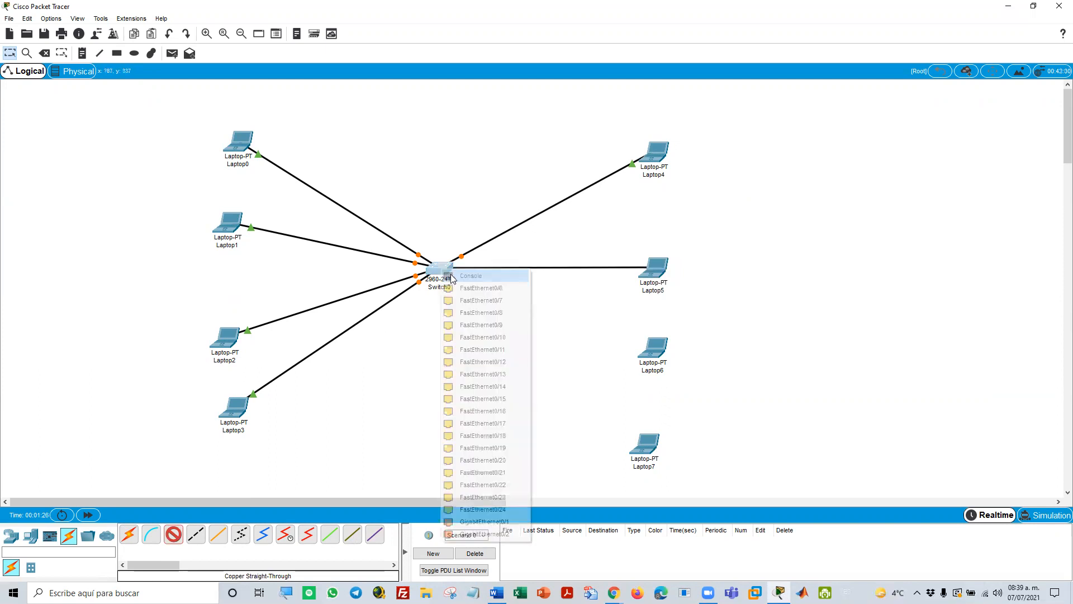
click(475, 287)
Connect Laptop6's FastEthernet0 to the switch's FastEthernet0/7 port with a copper straight-through cable
click(175, 535)
click(653, 352)
click(665, 377)
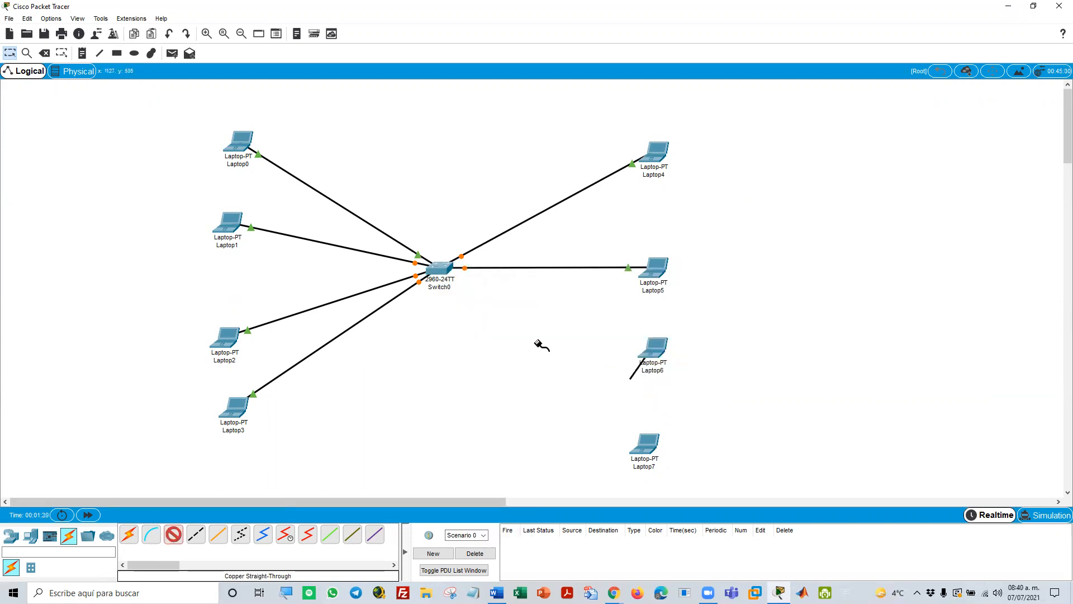
click(439, 270)
click(454, 288)
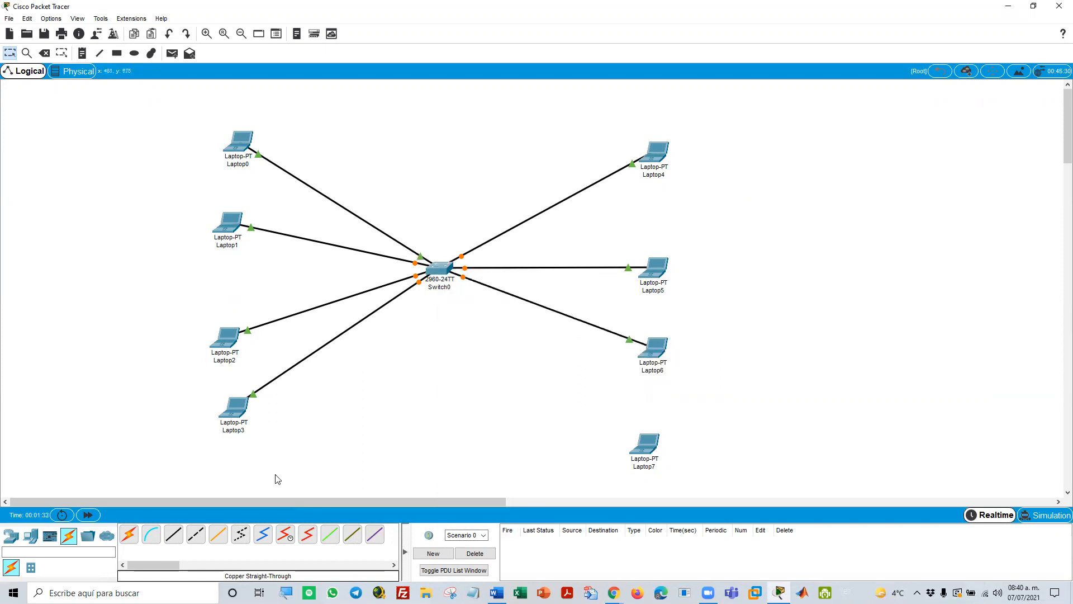
Connect Laptop7's FastEthernet0 to the switch's FastEthernet0/8 port with a copper straight-through cable
click(173, 534)
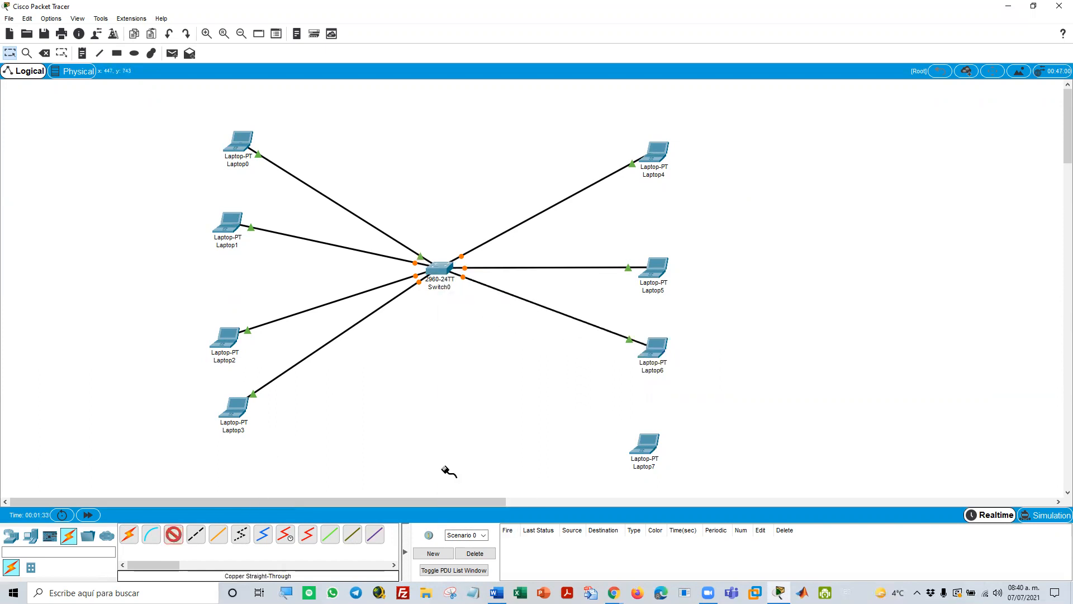
click(645, 444)
click(665, 472)
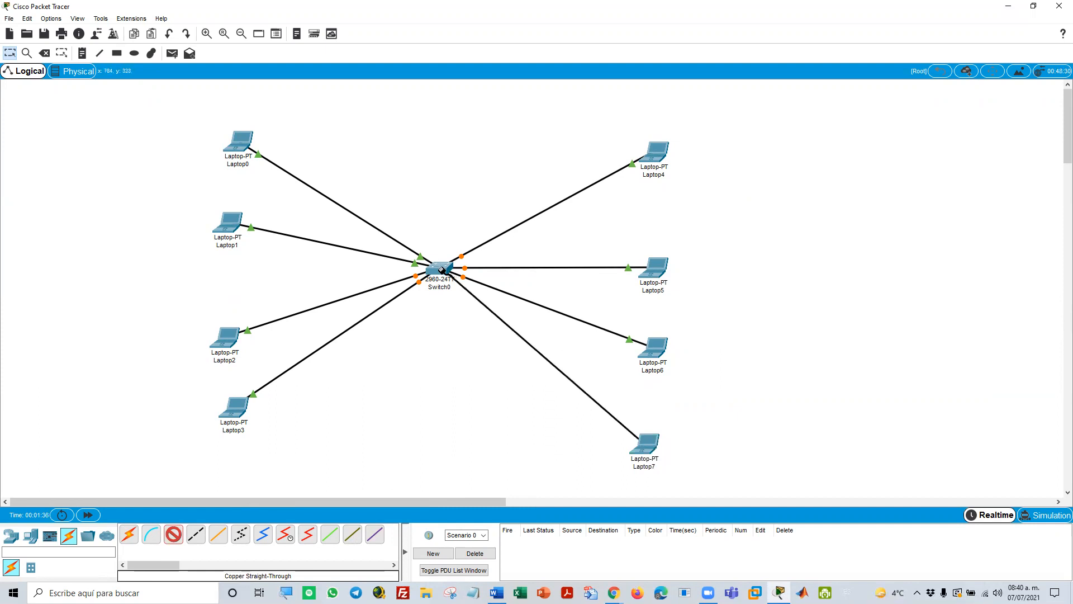
click(441, 270)
click(479, 285)
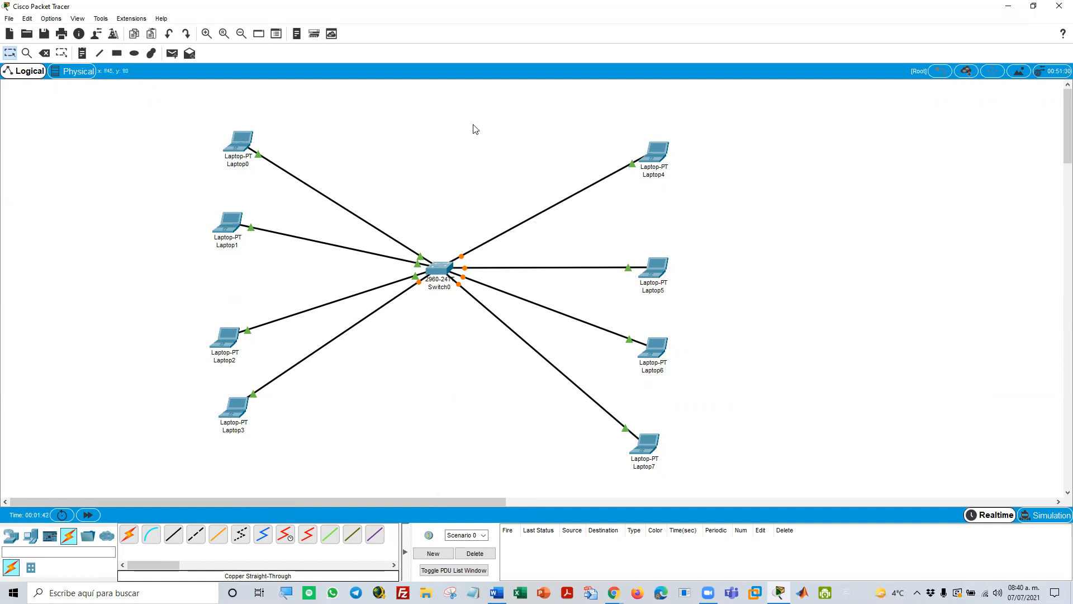
Rename Laptop0 with the partial network address 192.168.15
click(235, 165)
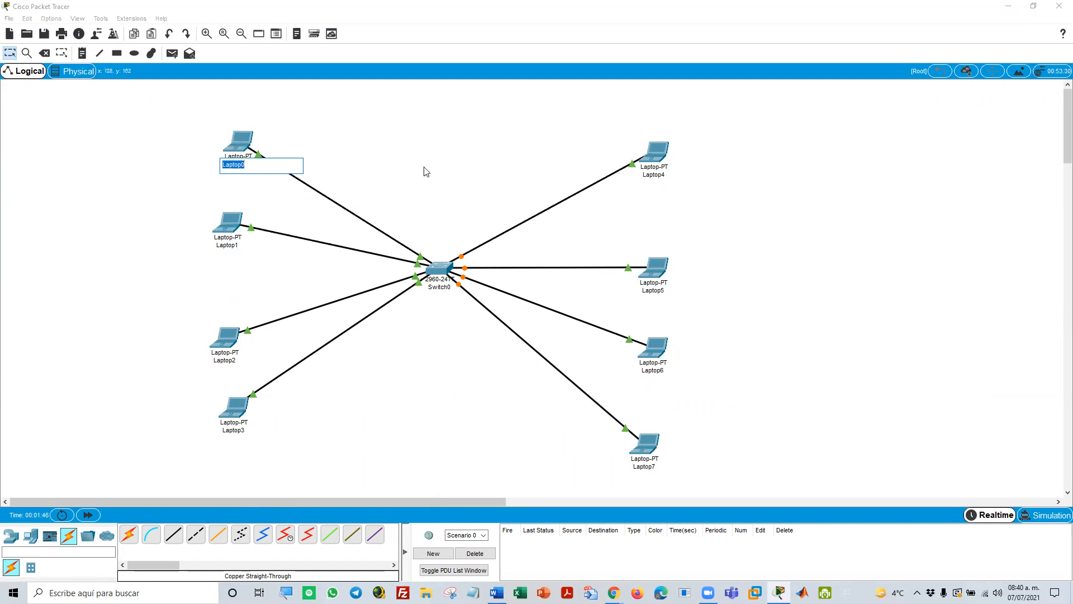
text(1)
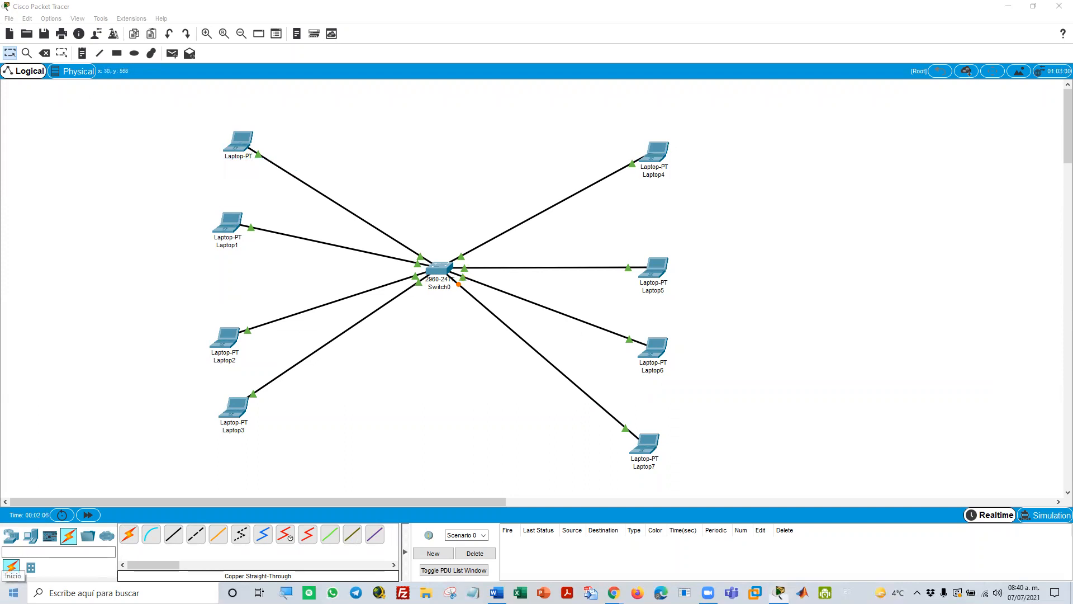
Switch to the Windows Calculator, divide 256 by 4, and move its window clear of the network diagram
click(14, 592)
click(98, 592)
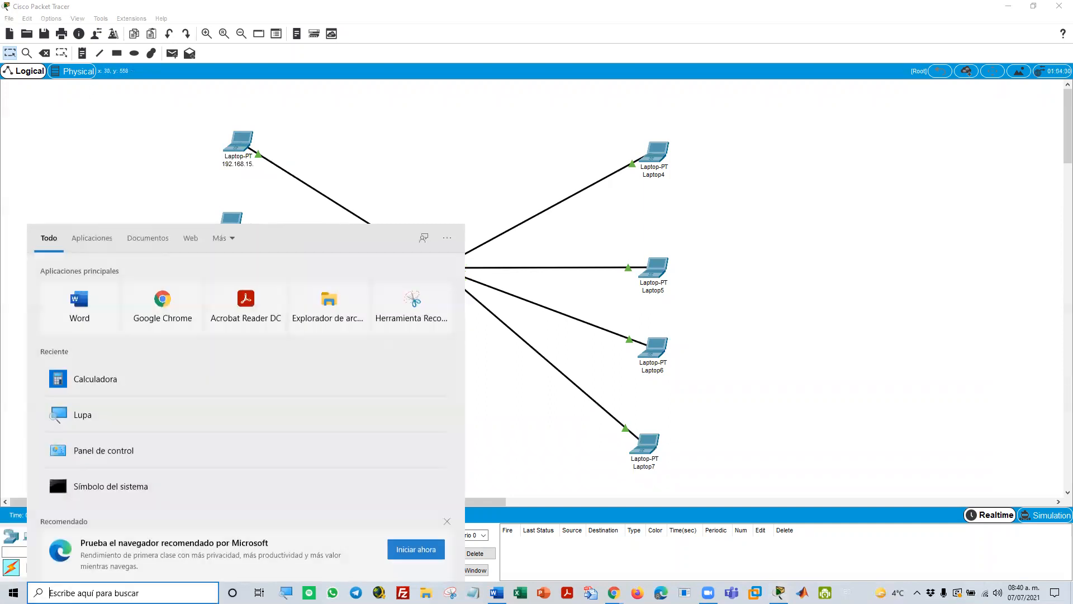
click(125, 378)
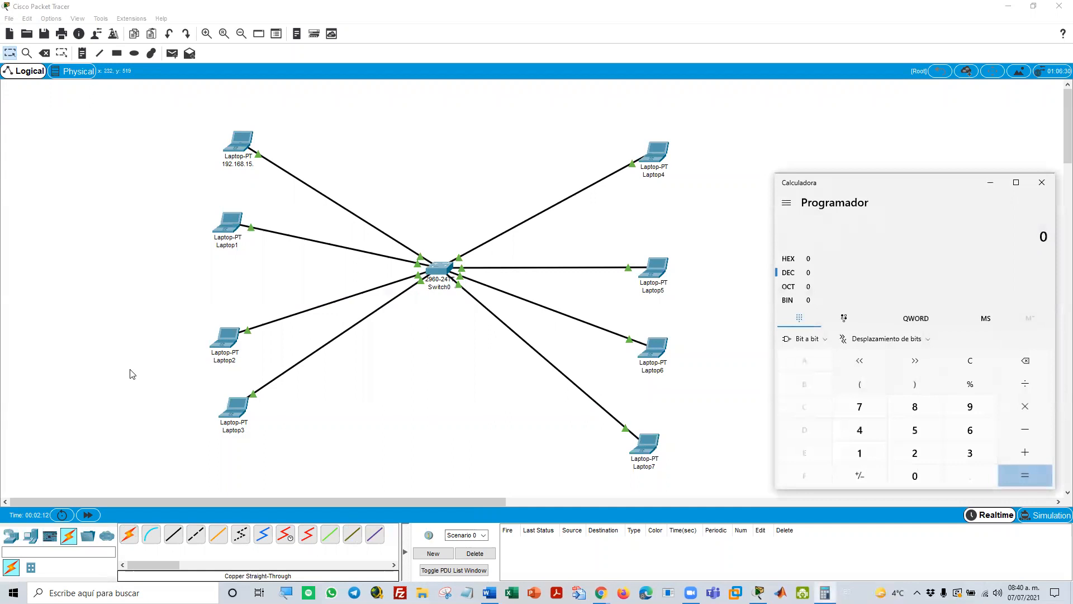
text(256)
key(slash)
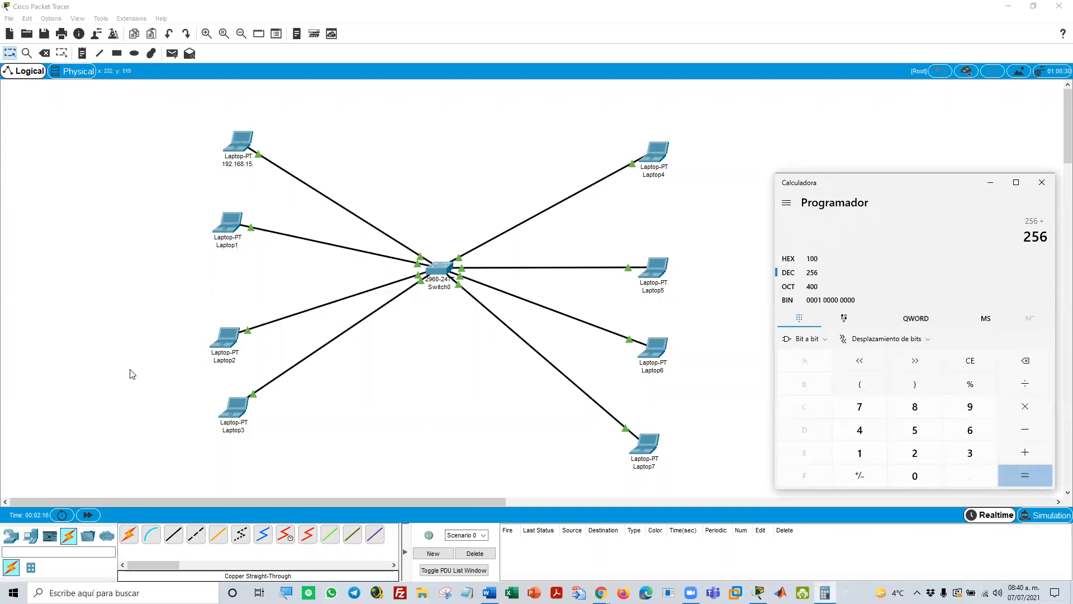
text(4)
key(Return)
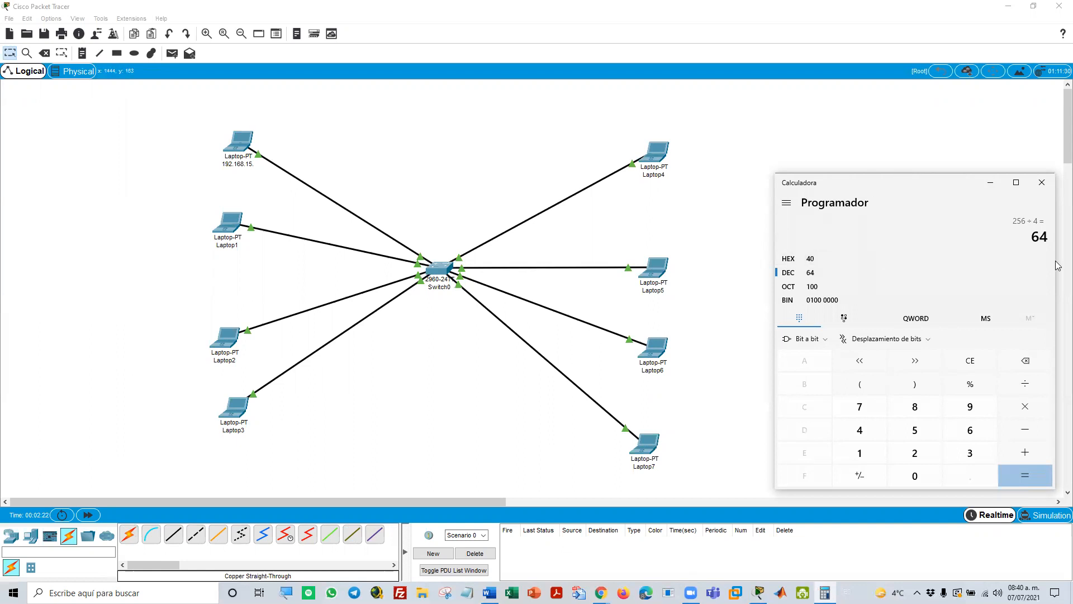
drag(948, 182, 924, 121)
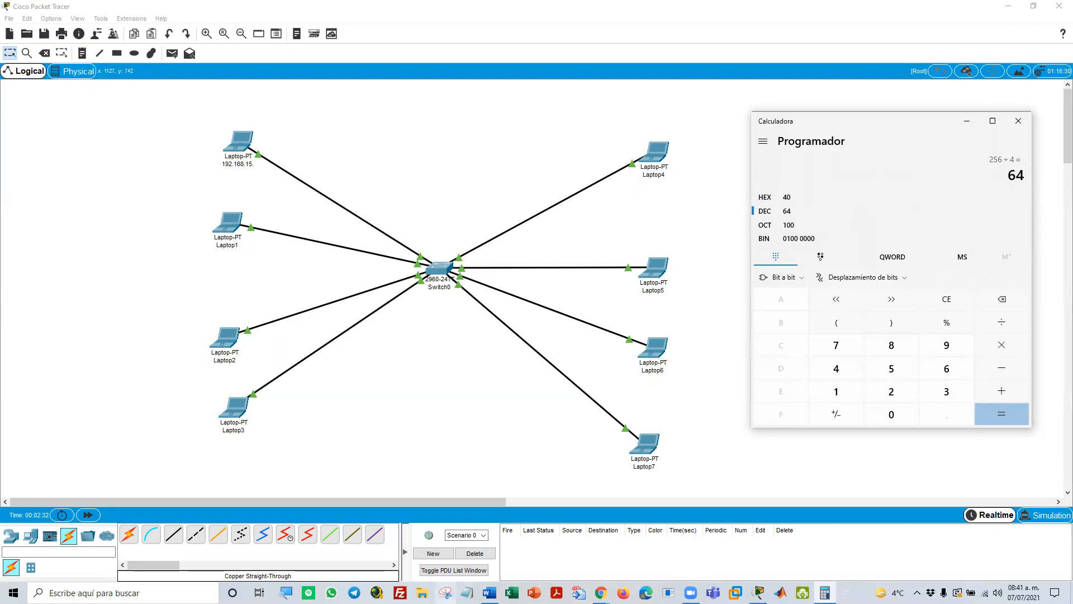
Switch to the subnetting Word document and highlight 192 in the subnet mask of the 64-address row in the network size table
click(489, 593)
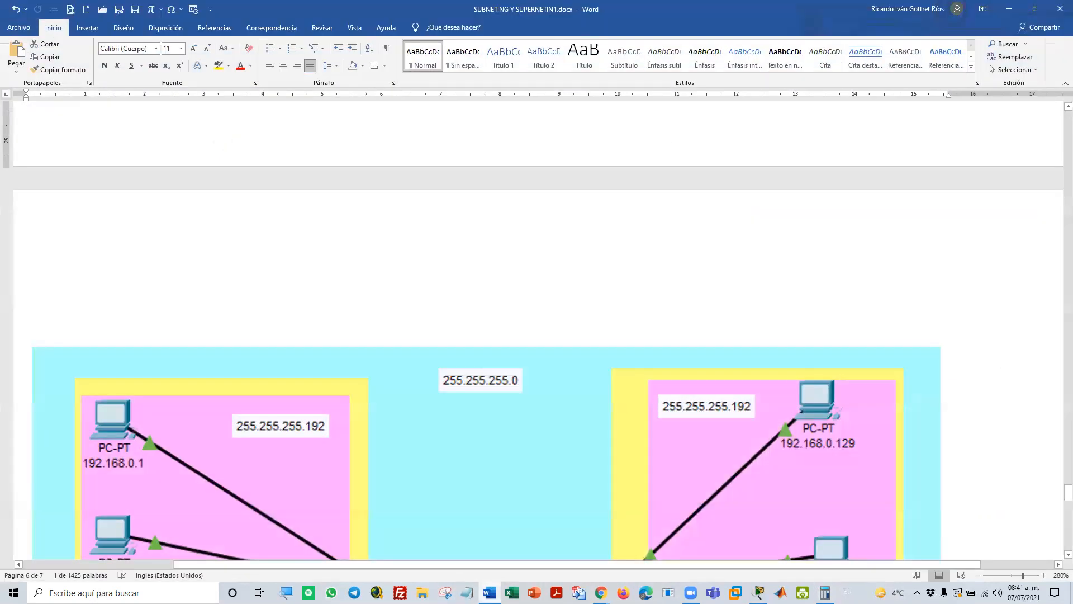
scroll(615, 357, down, 5)
scroll(628, 346, up, 2)
drag(1057, 475, 1057, 146)
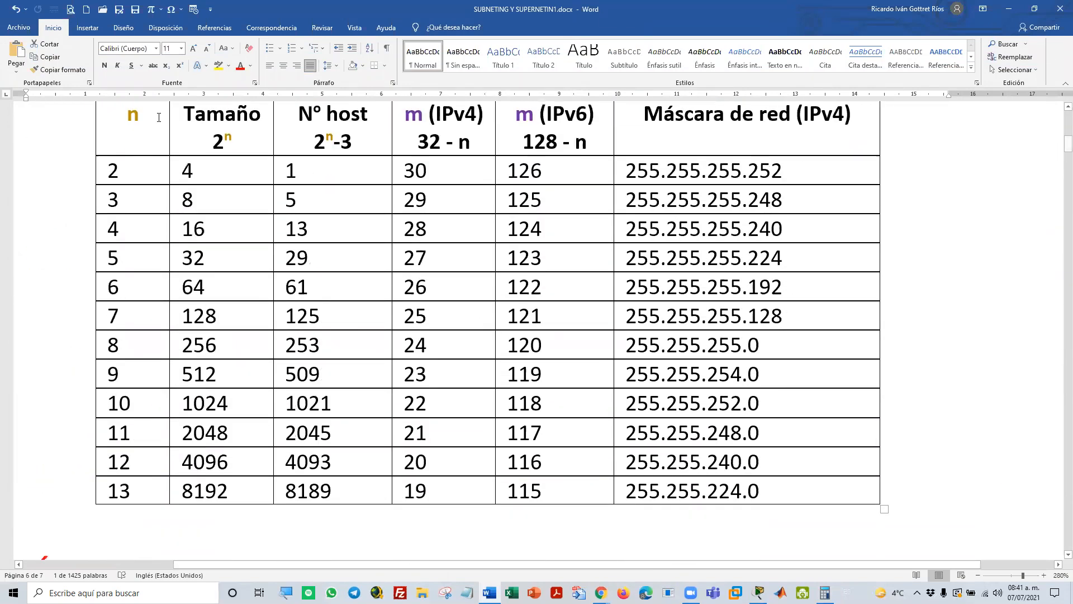
double_click(200, 289)
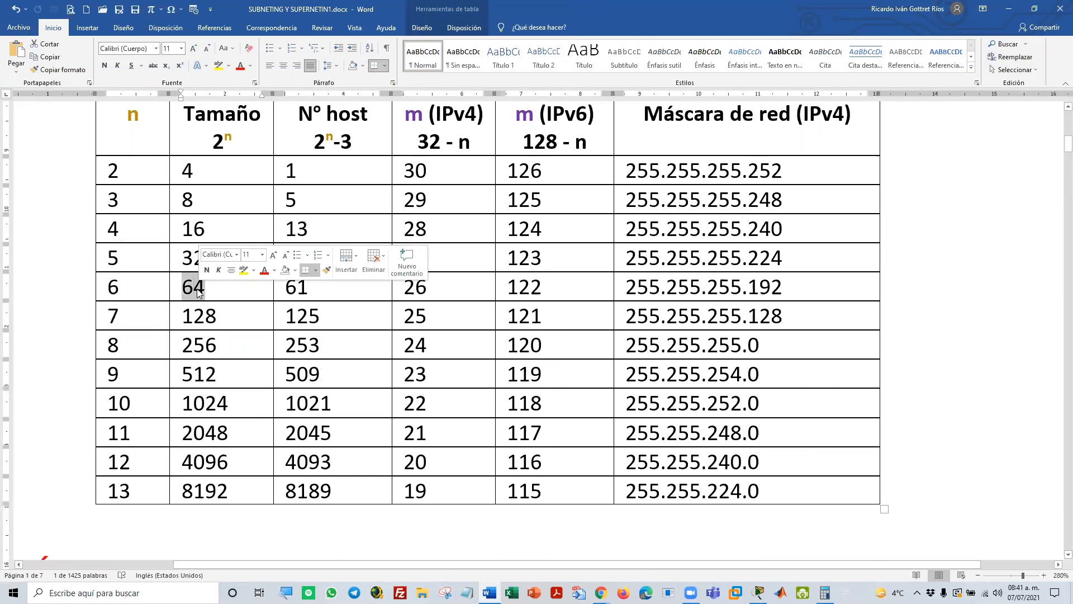
double_click(754, 285)
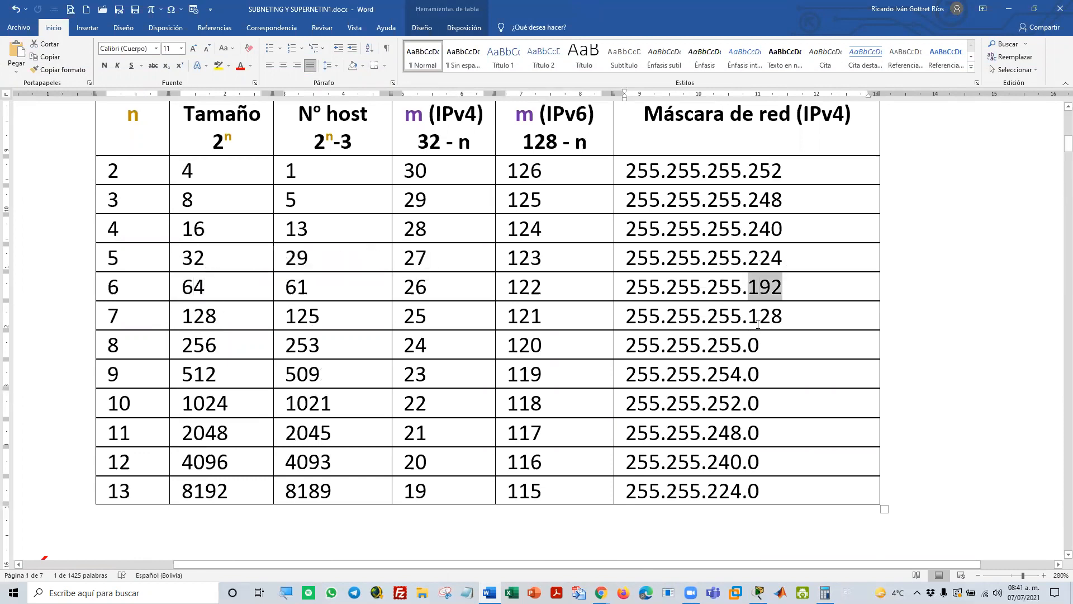
Close the Calculator, return to the subnetting document and highlight the 1 bits of the mask's network portion
click(1013, 9)
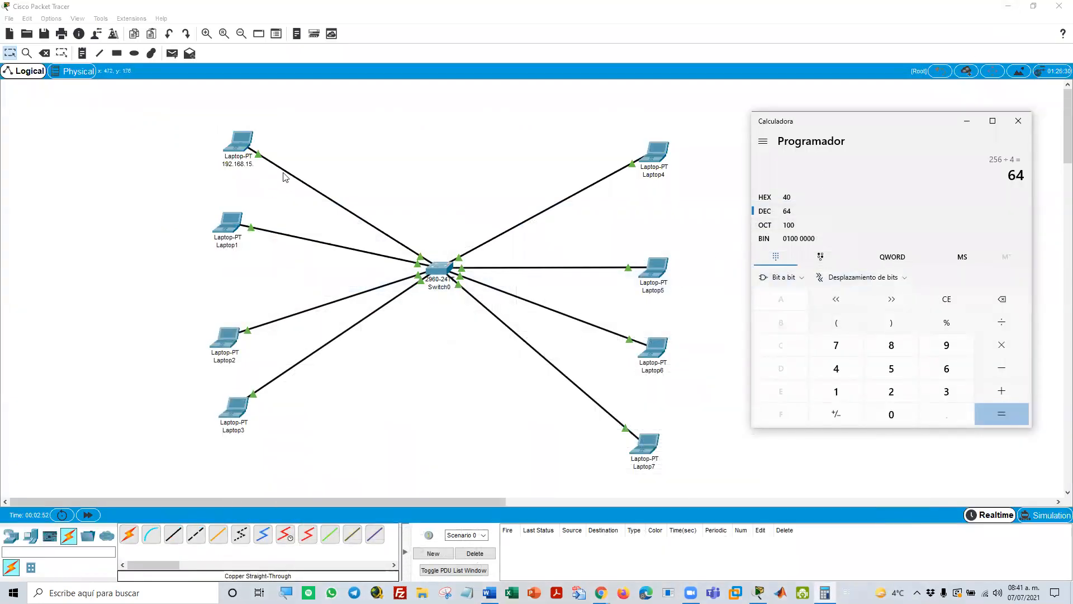
click(1018, 121)
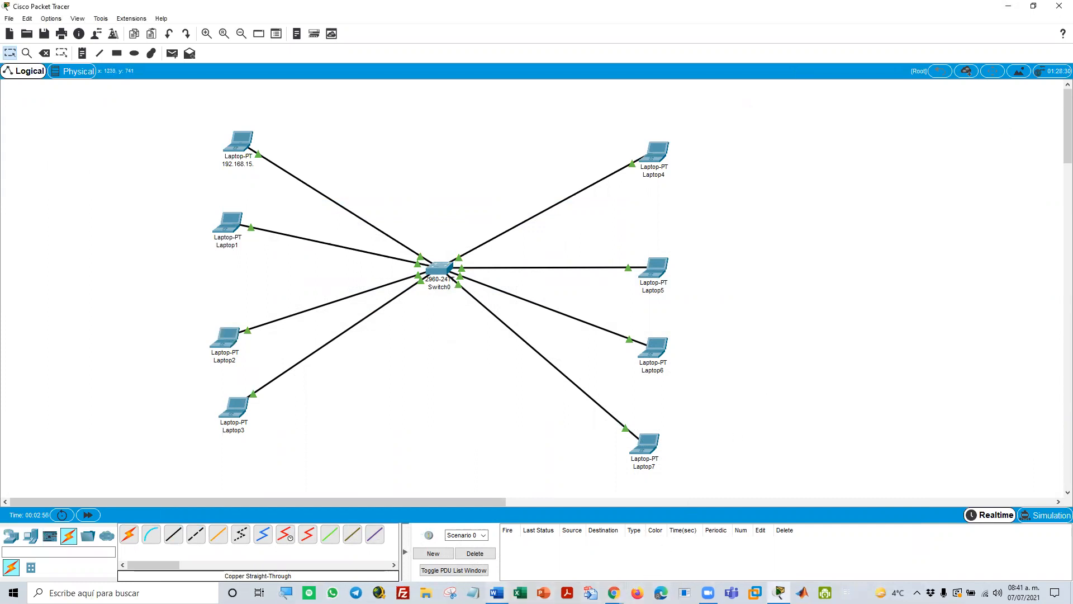
click(497, 592)
scroll(569, 208, up, 5)
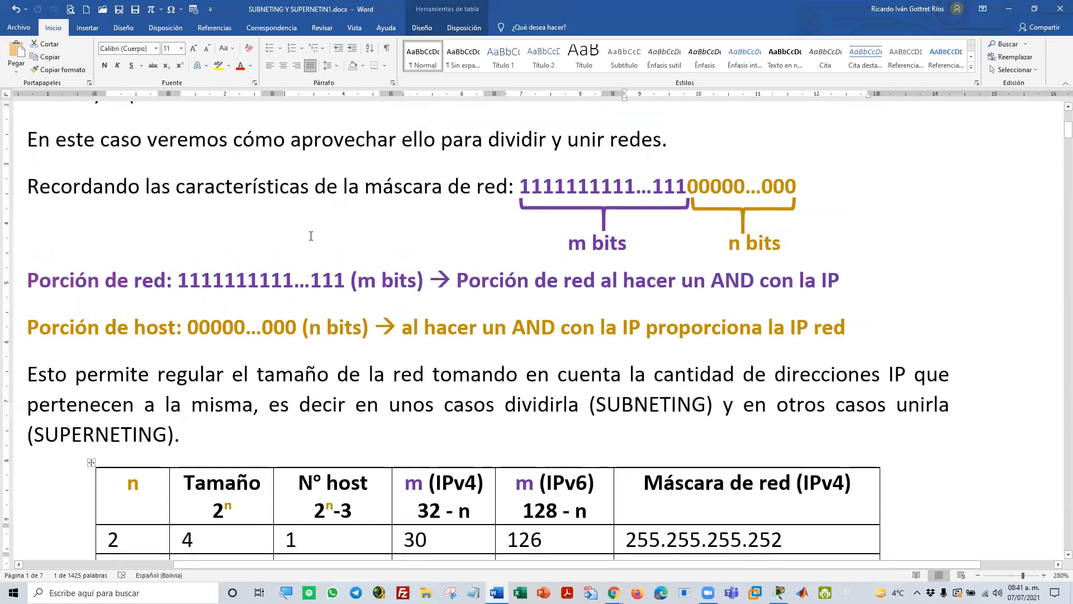
drag(180, 282, 348, 283)
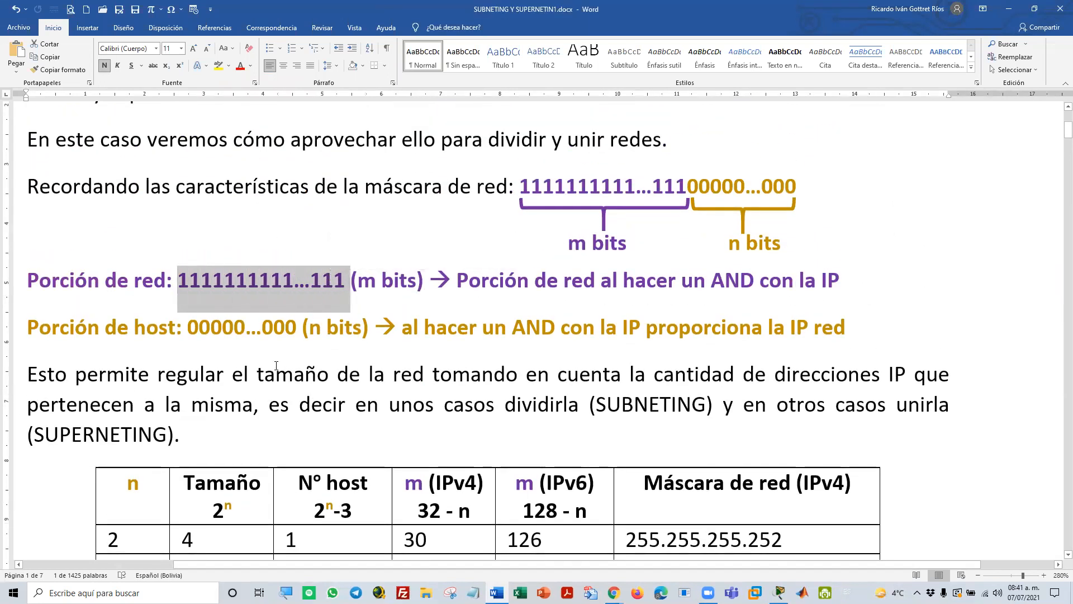
Highlight the n = 8 row of the network size table, with size 256 and mask 255.255.255.0
scroll(330, 353, down, 5)
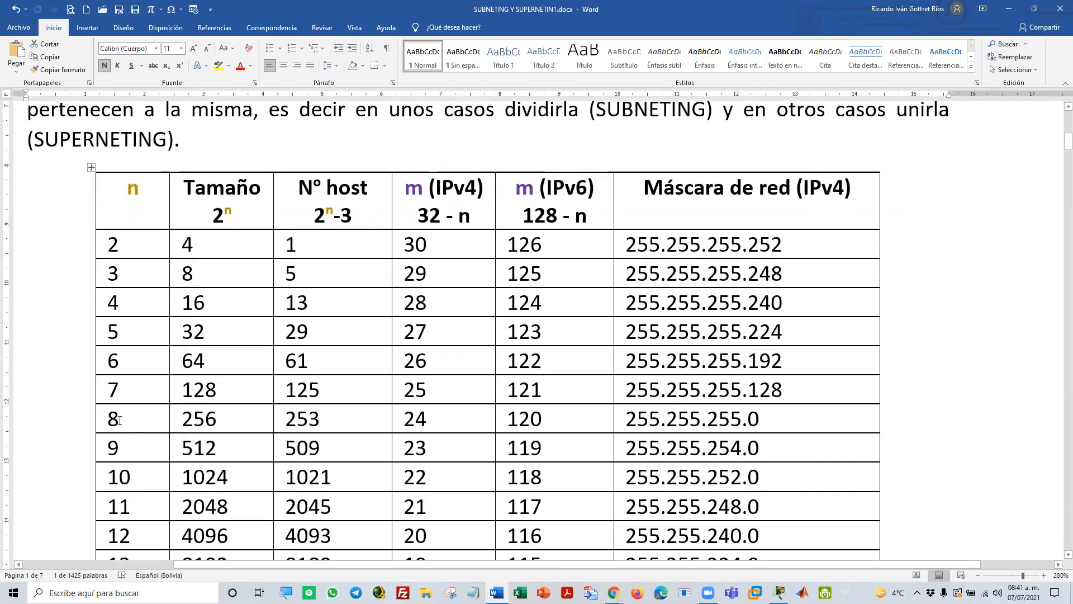
click(101, 418)
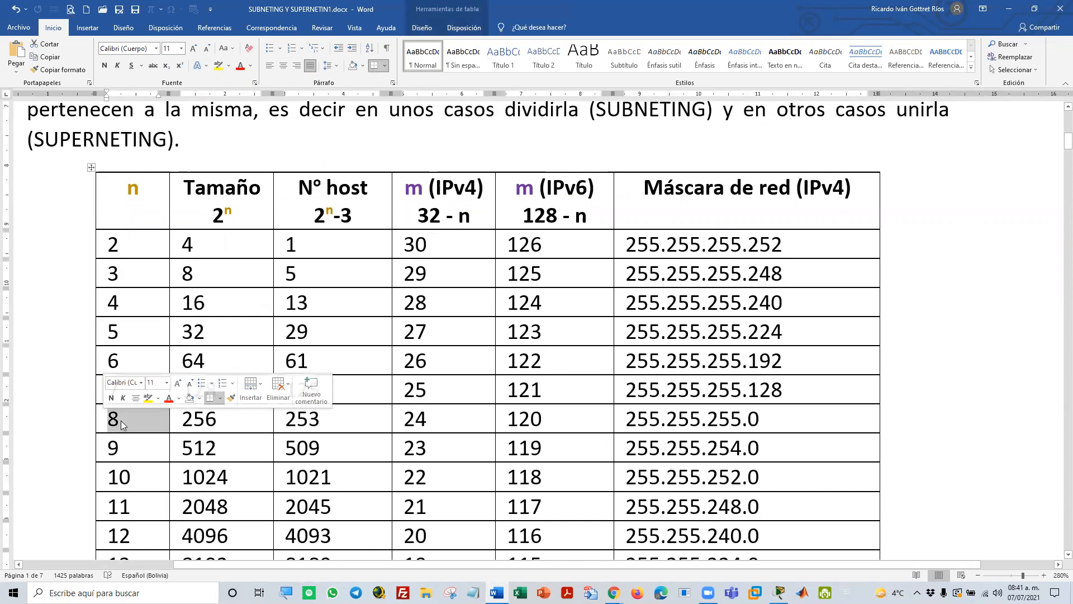
click(115, 419)
click(102, 418)
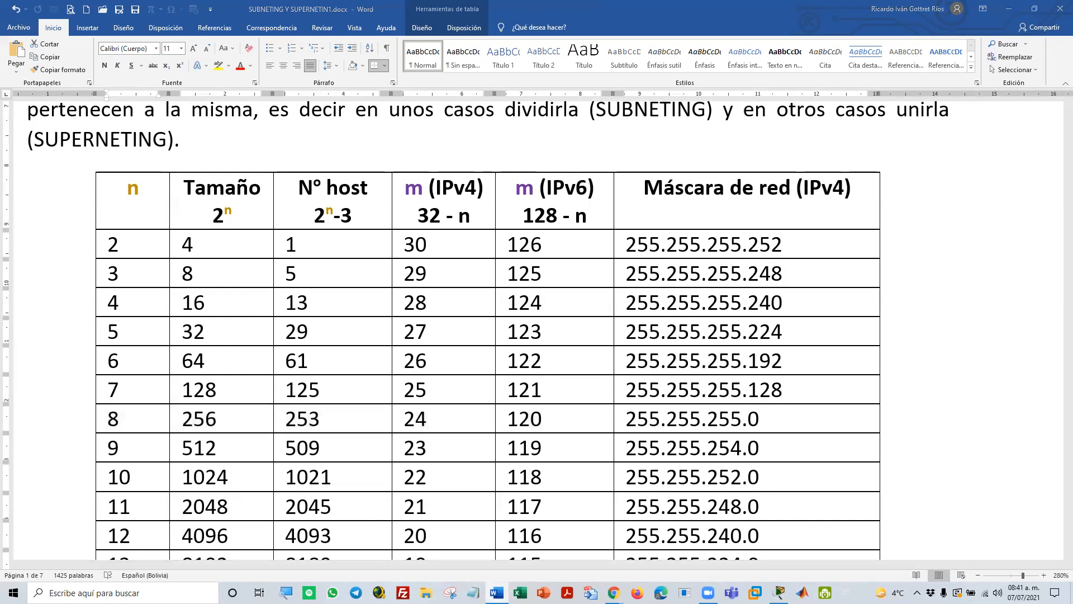
right_click(497, 593)
click(490, 449)
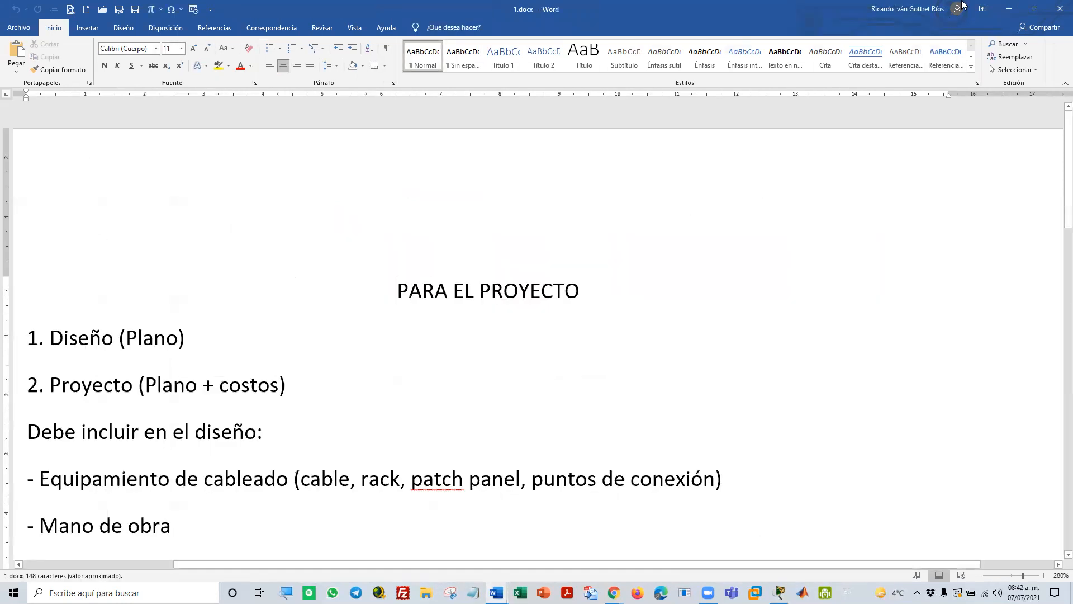
click(1060, 9)
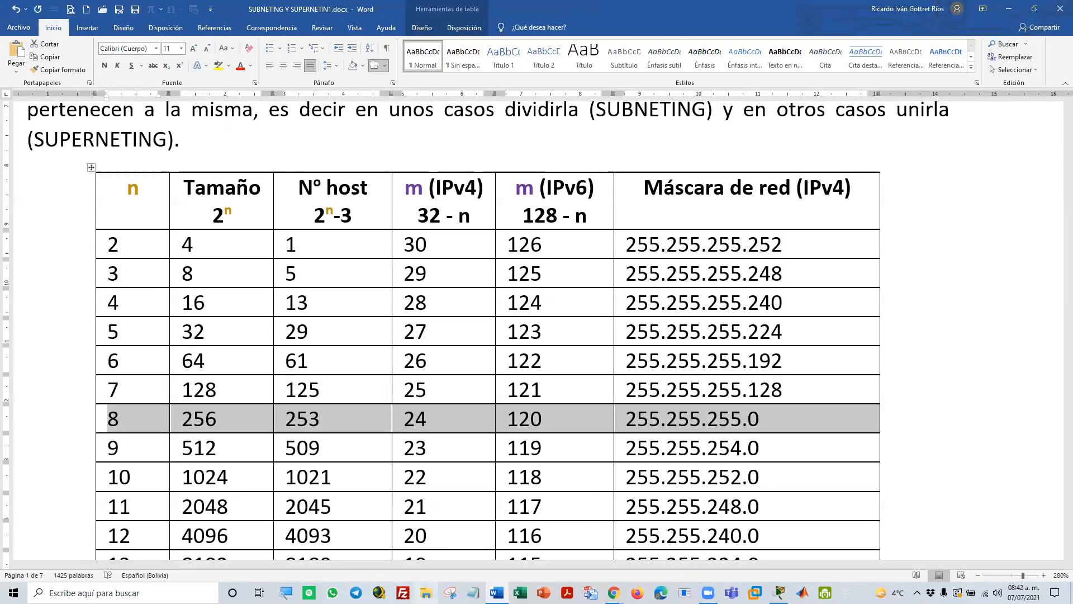
Open the tel400 folder in File Explorer, look through its files and bring up the document DIRECCIONAMIENTO IP.docx
right_click(426, 592)
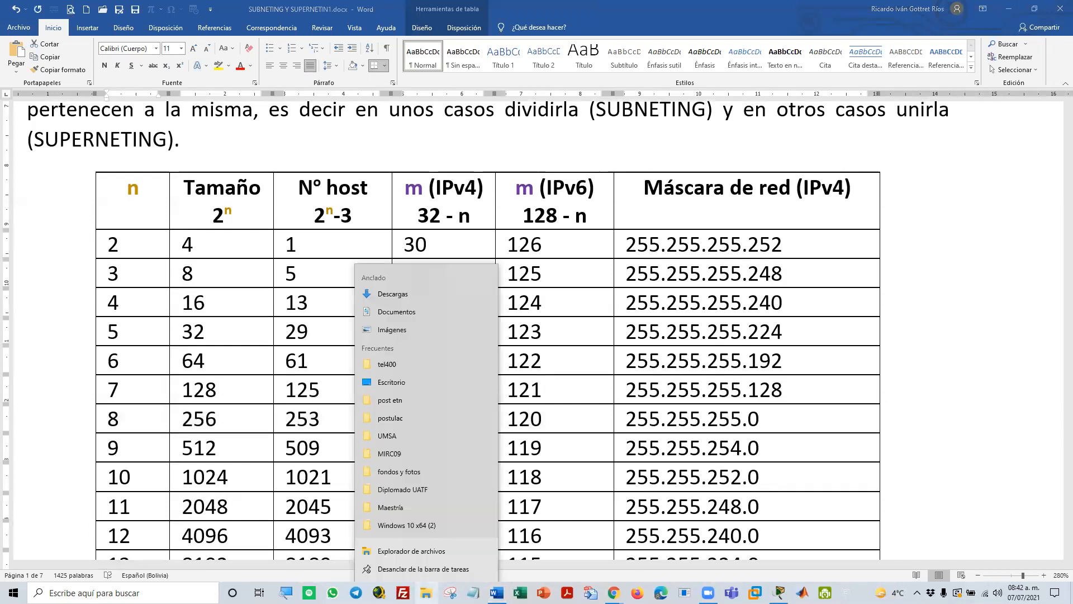
click(416, 364)
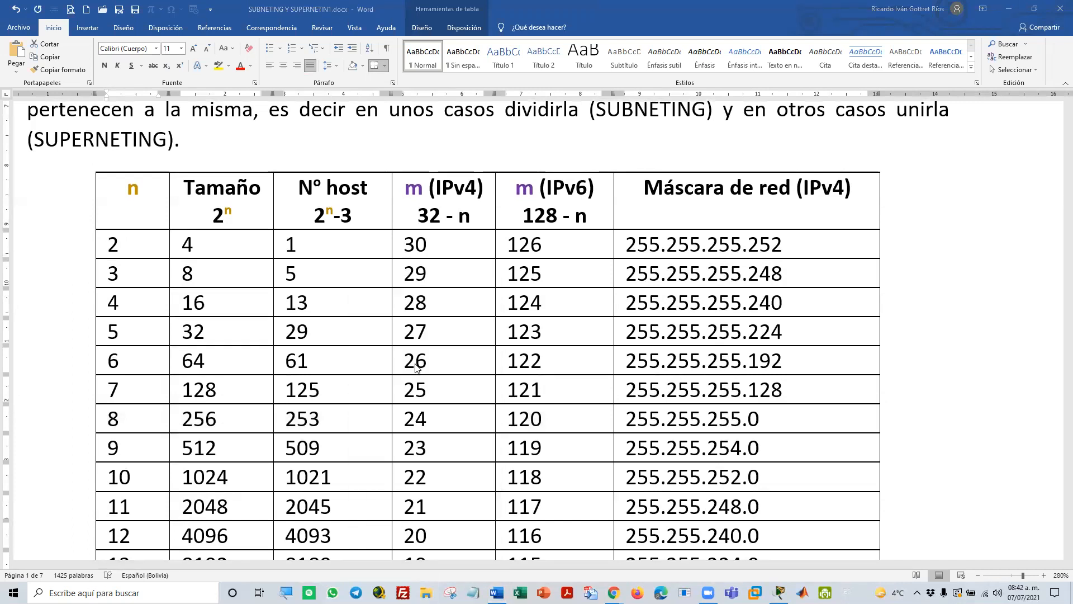
scroll(401, 370, down, 1)
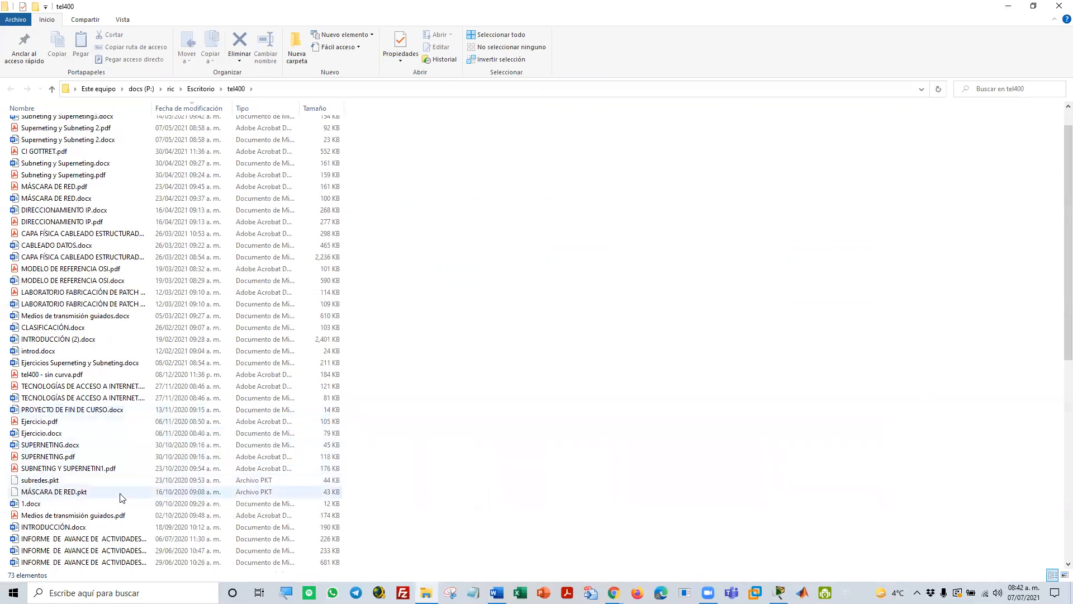
scroll(116, 512, down, 1)
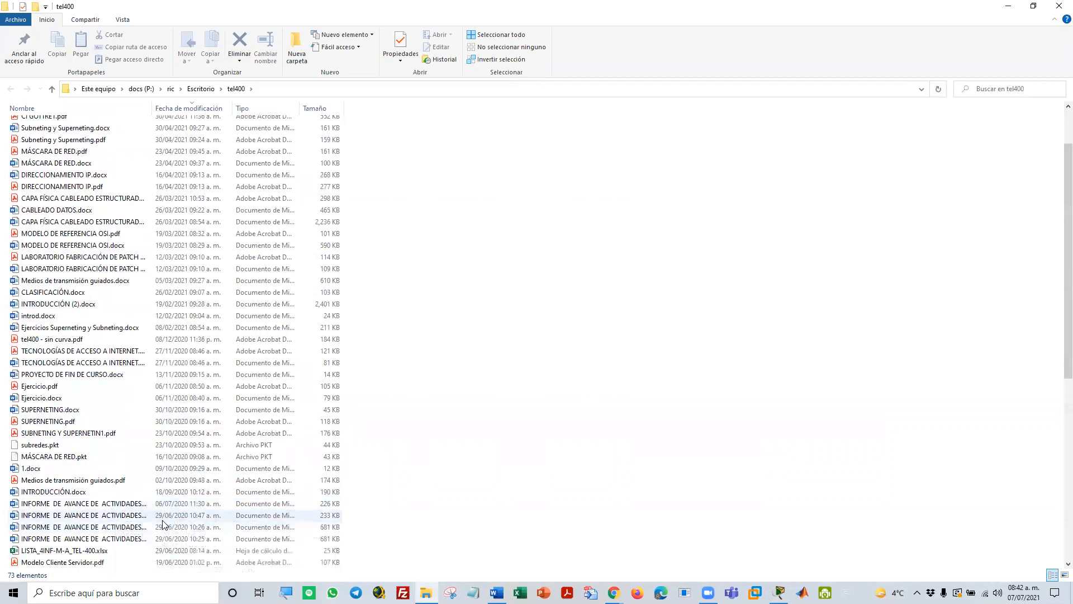
scroll(131, 475, down, 2)
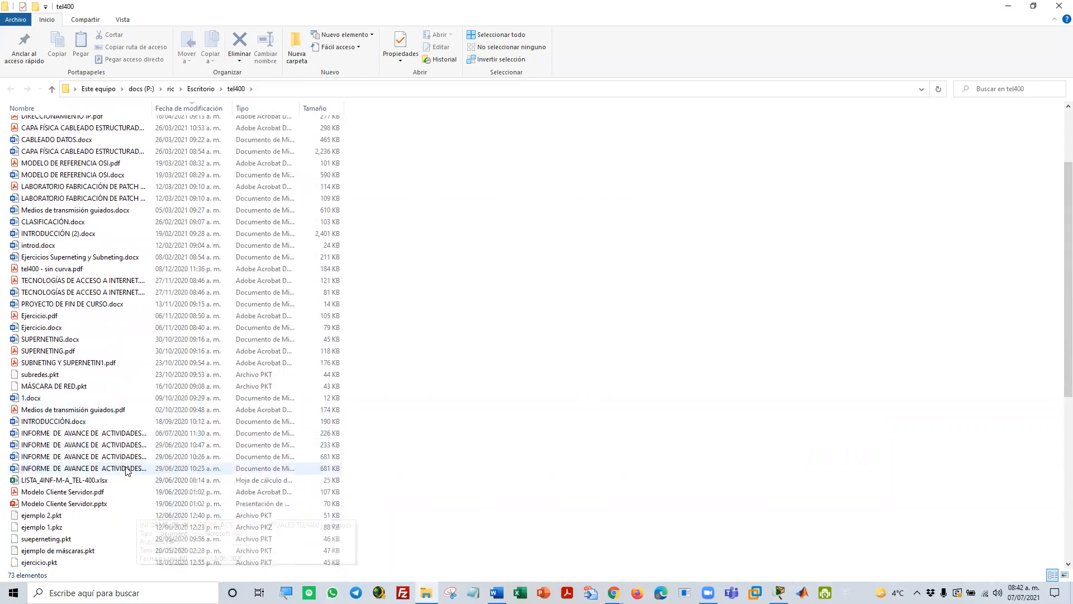
scroll(126, 470, down, 8)
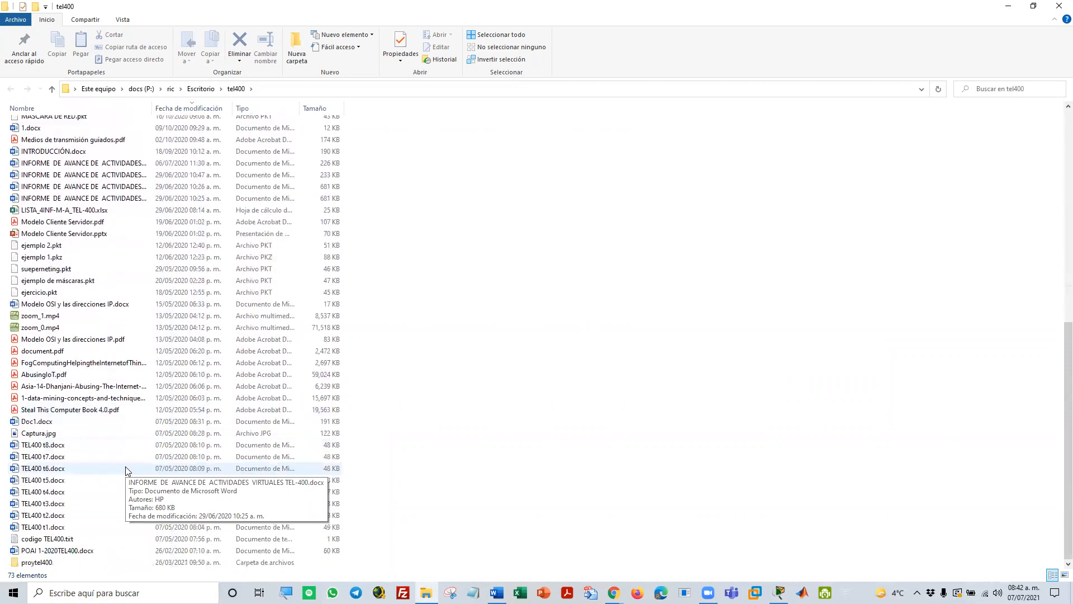
scroll(125, 469, up, 3)
scroll(126, 472, up, 2)
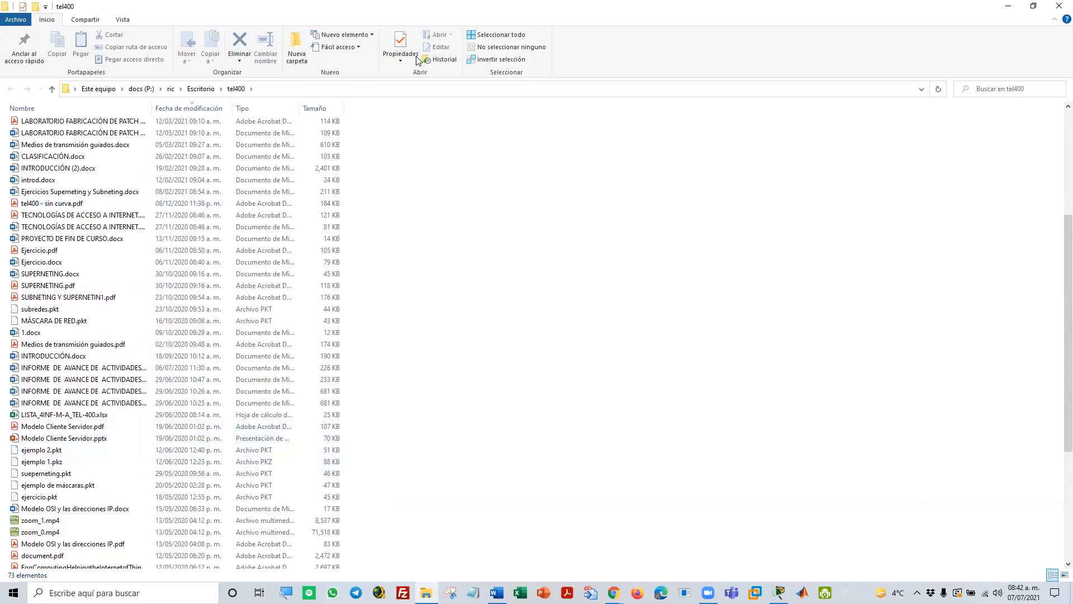
key(alt+Tab)
Examine the TCP/IP and OSI model tables and highlight the RED layer row in the comparison table
scroll(640, 285, up, 2)
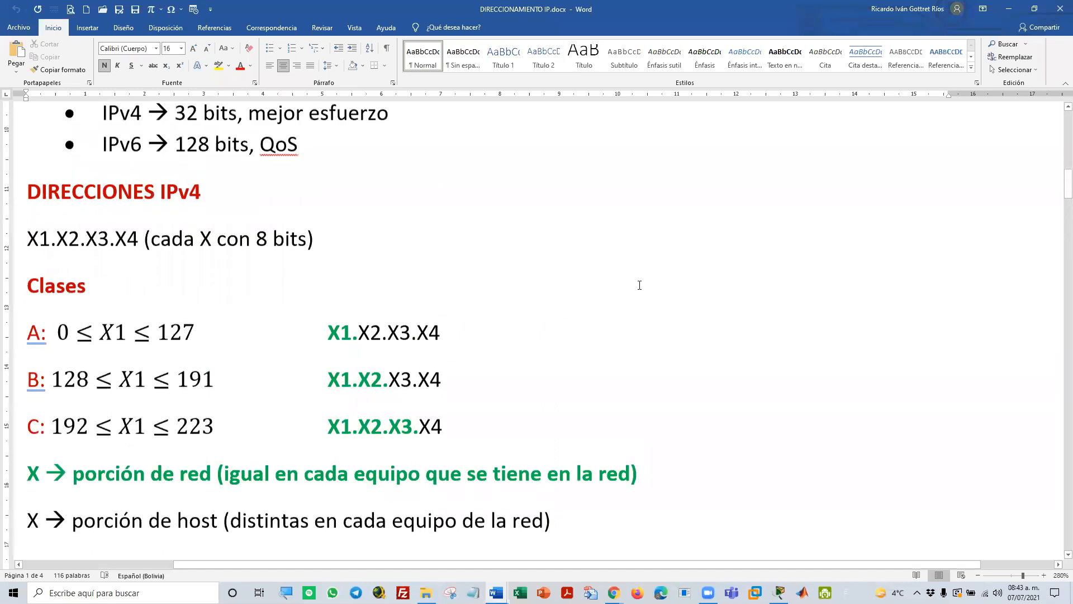
scroll(639, 286, up, 8)
scroll(638, 287, down, 6)
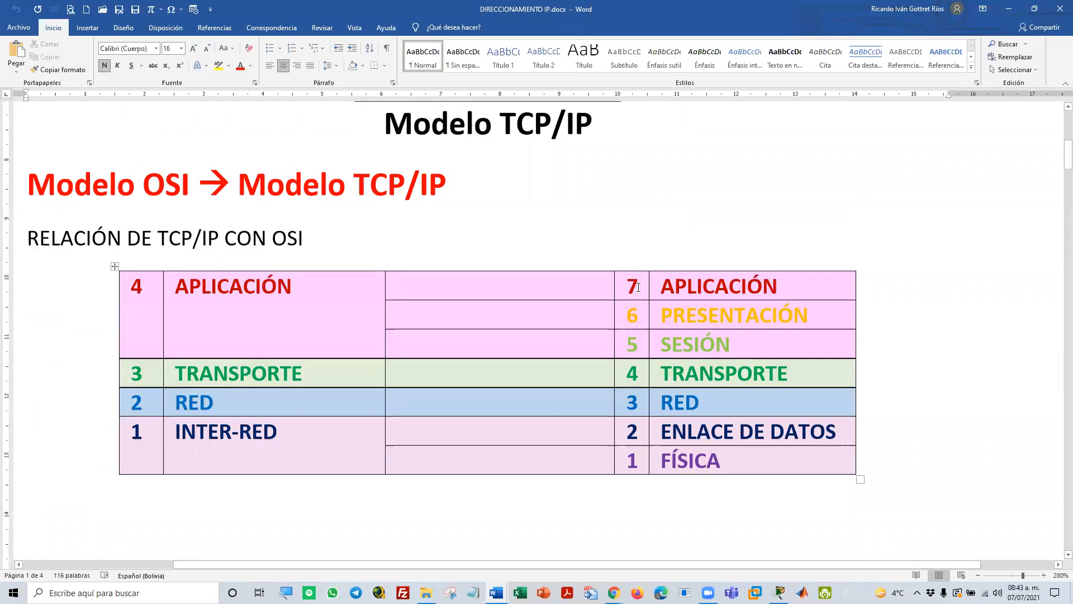
scroll(639, 287, down, 6)
scroll(638, 286, up, 6)
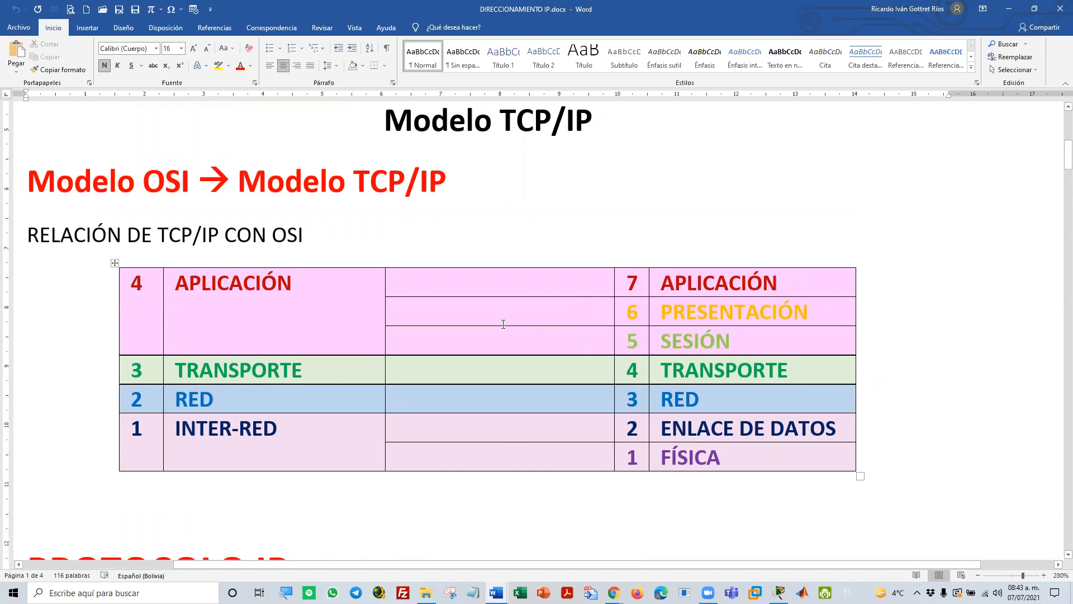
scroll(462, 271, up, 4)
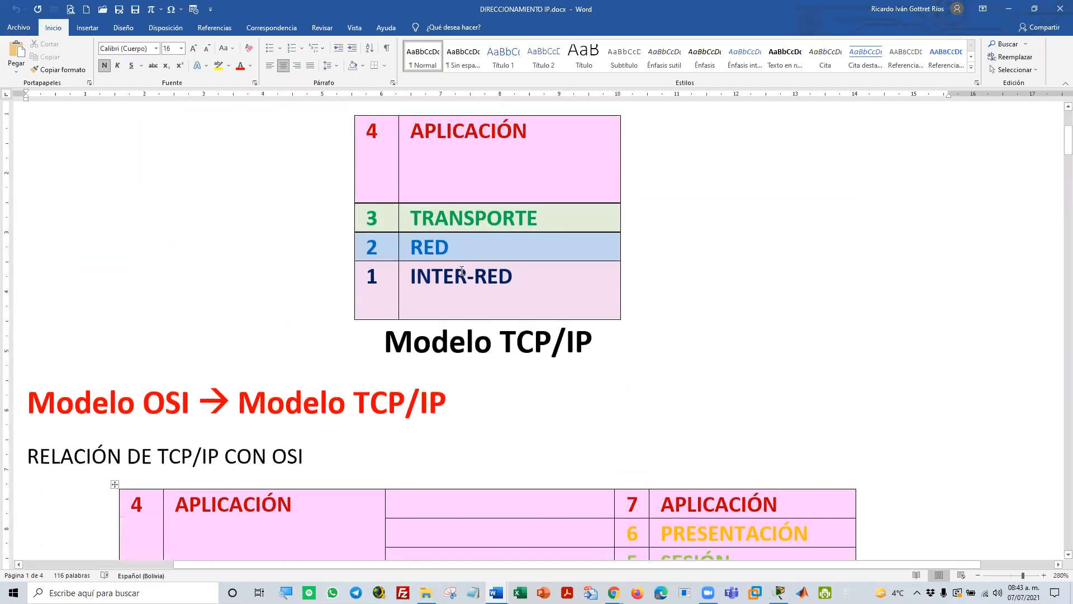
scroll(461, 271, down, 5)
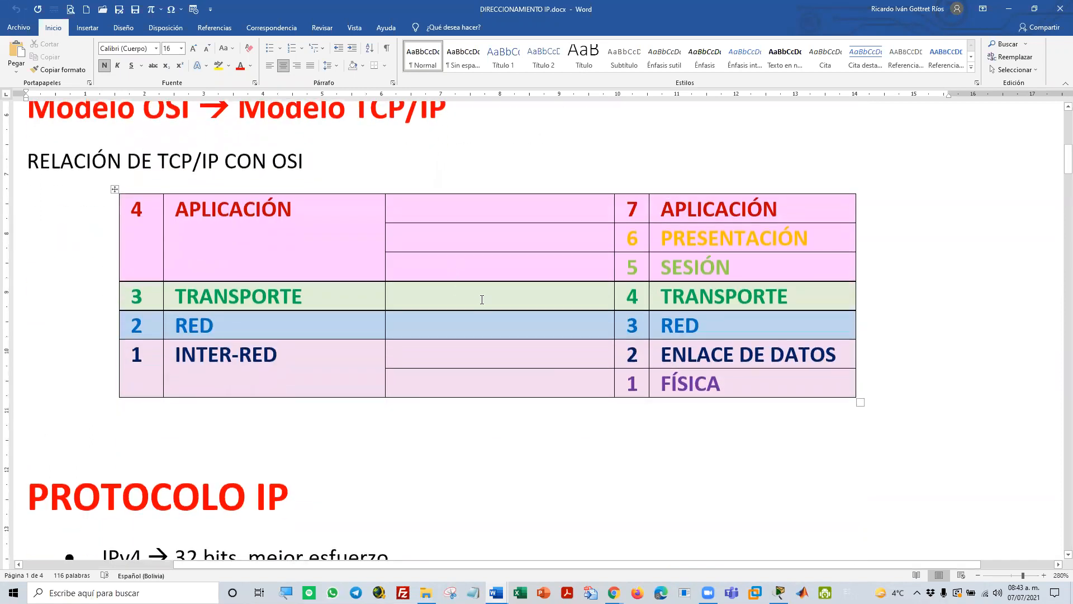
drag(721, 325, 115, 320)
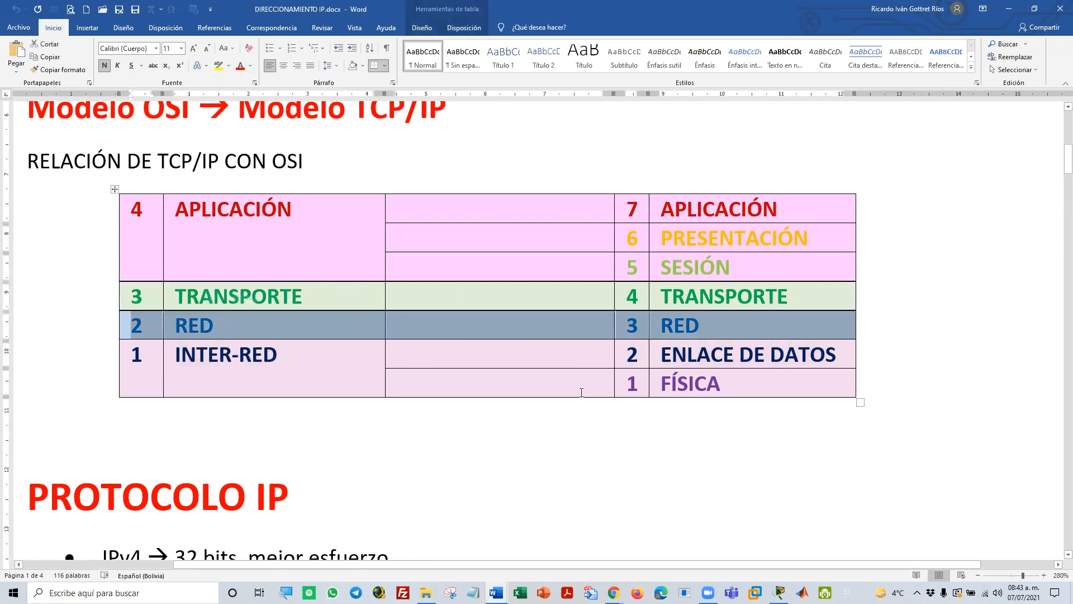
Go to the DIRECCIONES IPv4 section and highlight the definitions of classes A, B and C
scroll(581, 392, down, 10)
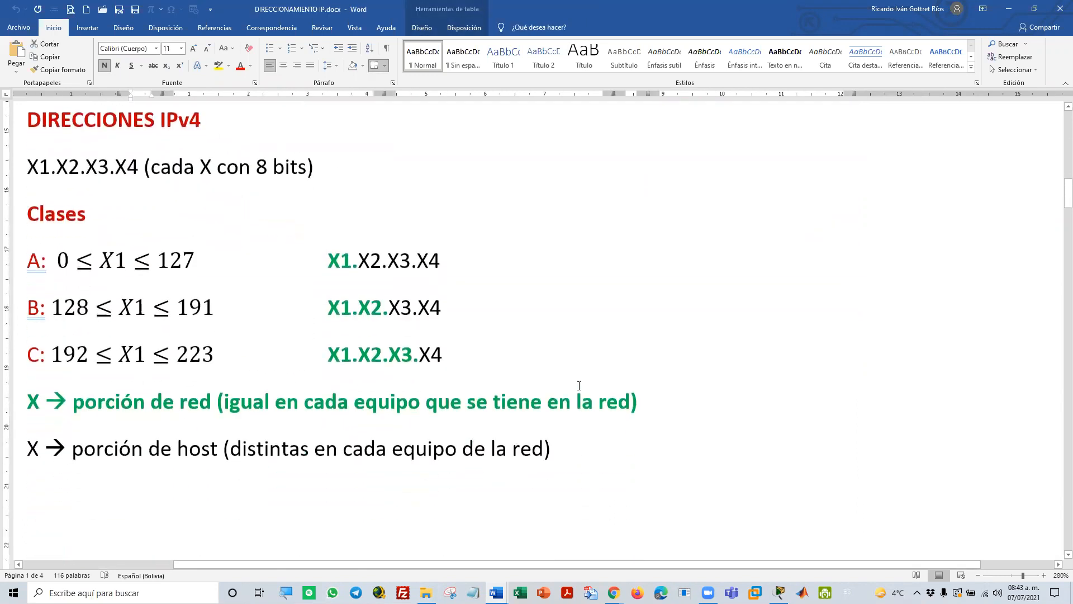
scroll(579, 386, down, 2)
scroll(578, 384, up, 2)
mouse_move(21, 260)
mouse_down()
mouse_move(72, 307)
mouse_move(224, 355)
mouse_move(448, 354)
mouse_up()
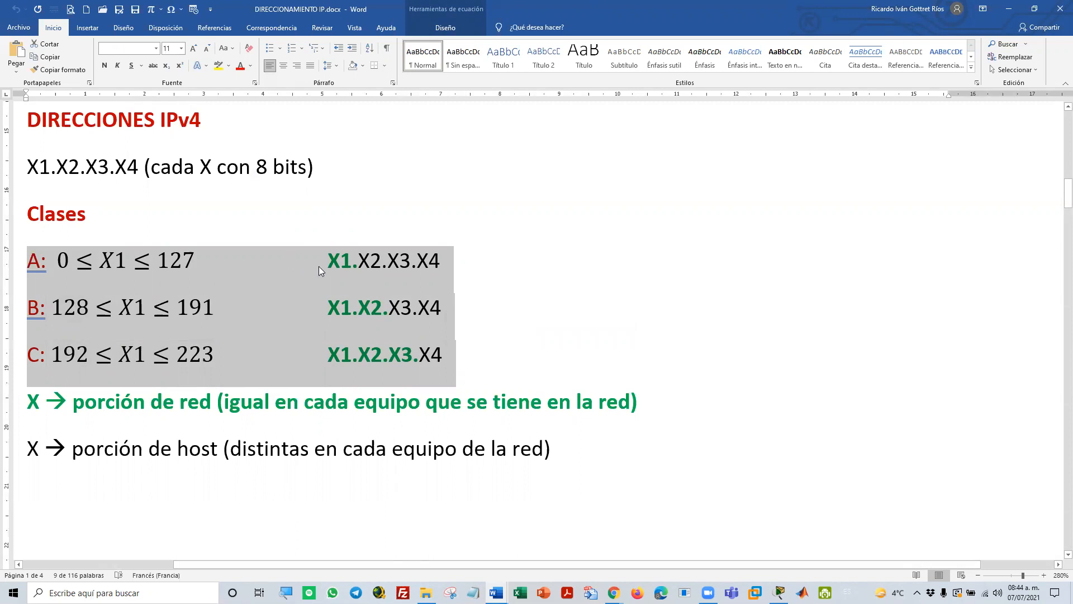
Highlight class A's first octet X1 and its range limits, 0 and 127, in the class list
double_click(334, 263)
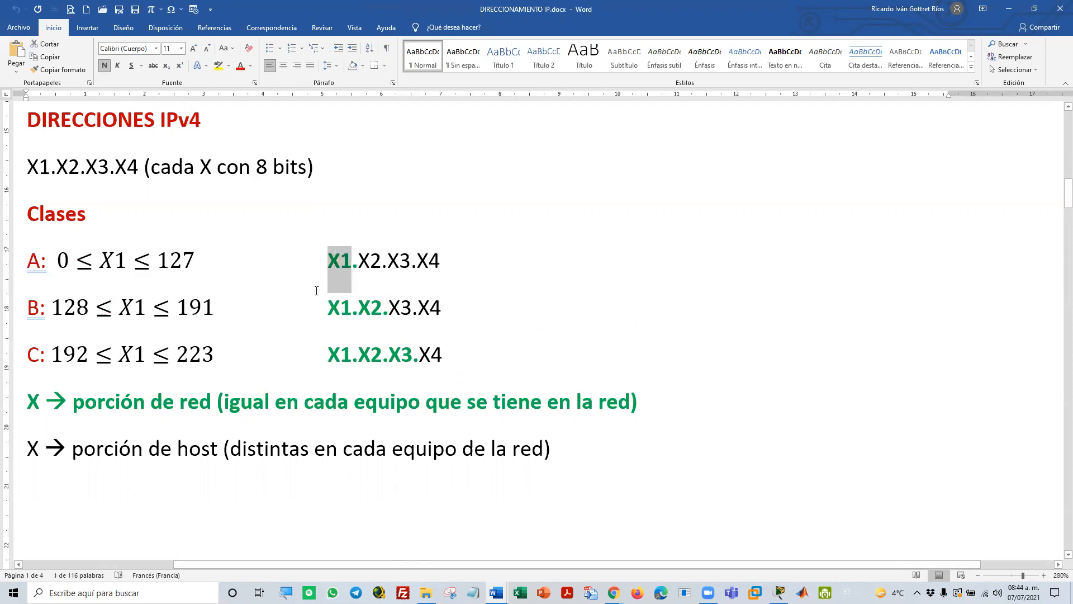
click(64, 266)
double_click(64, 267)
drag(157, 267, 191, 271)
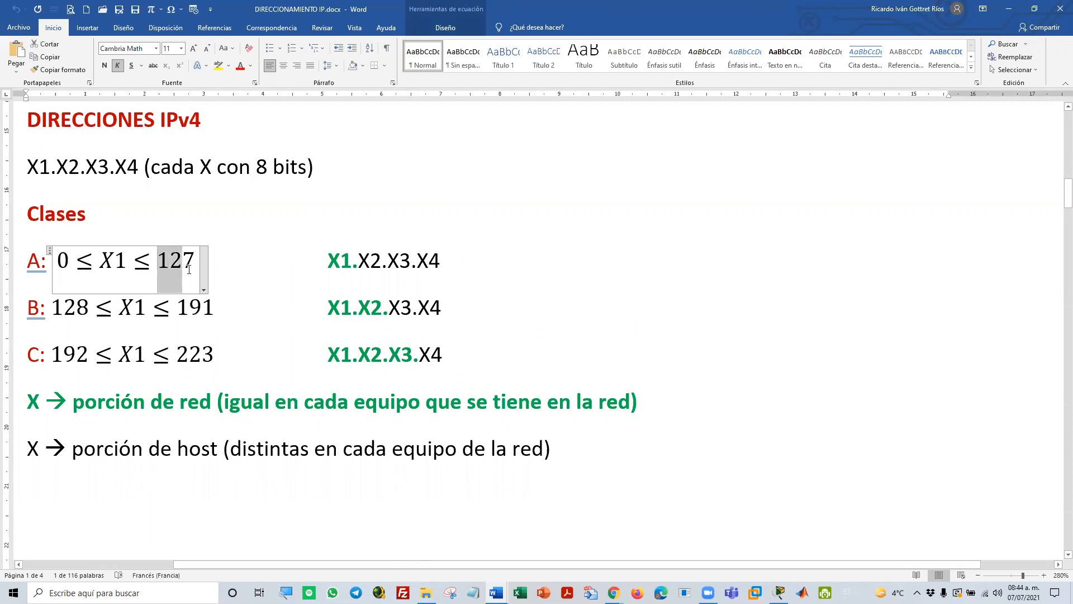
click(342, 266)
double_click(342, 266)
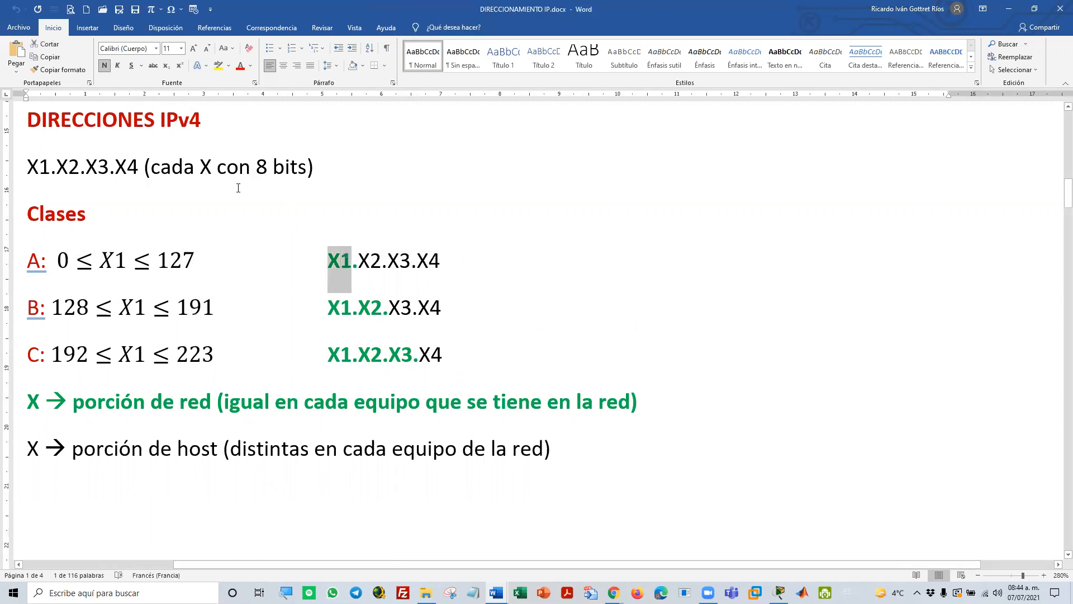
Highlight the X1.X2.X3.X4 address format, class B's lower limit 128, and the X1 octet of classes B and C
drag(29, 166, 150, 168)
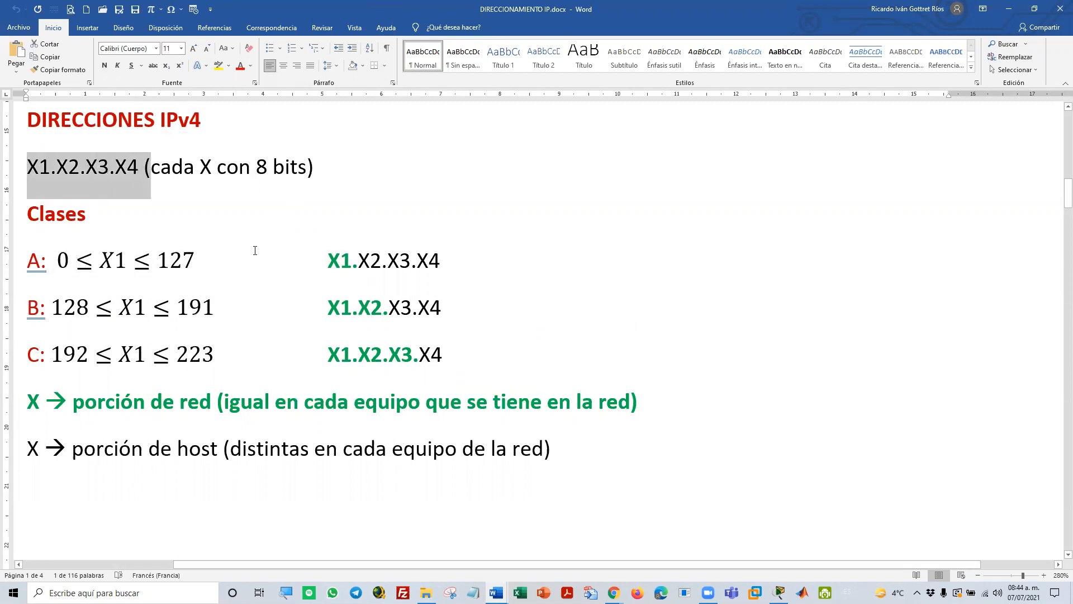
double_click(70, 311)
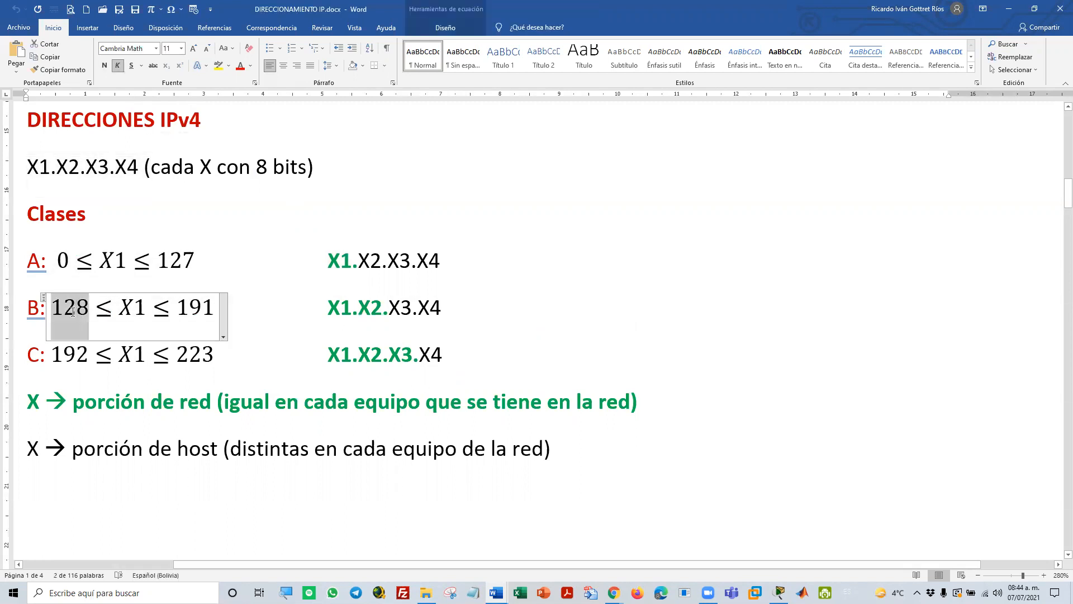
double_click(339, 323)
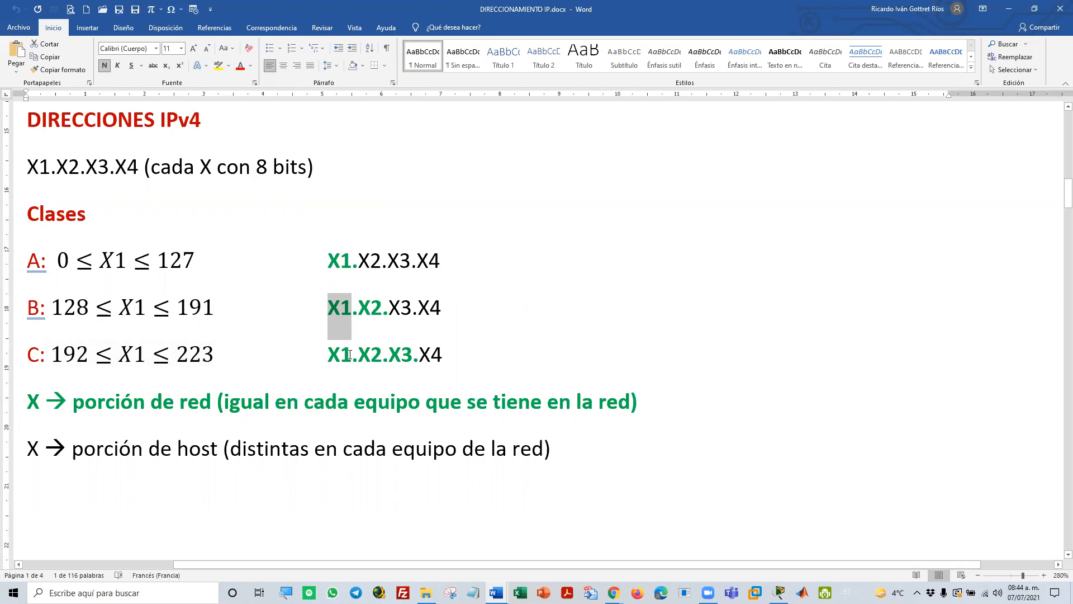
drag(351, 354, 329, 354)
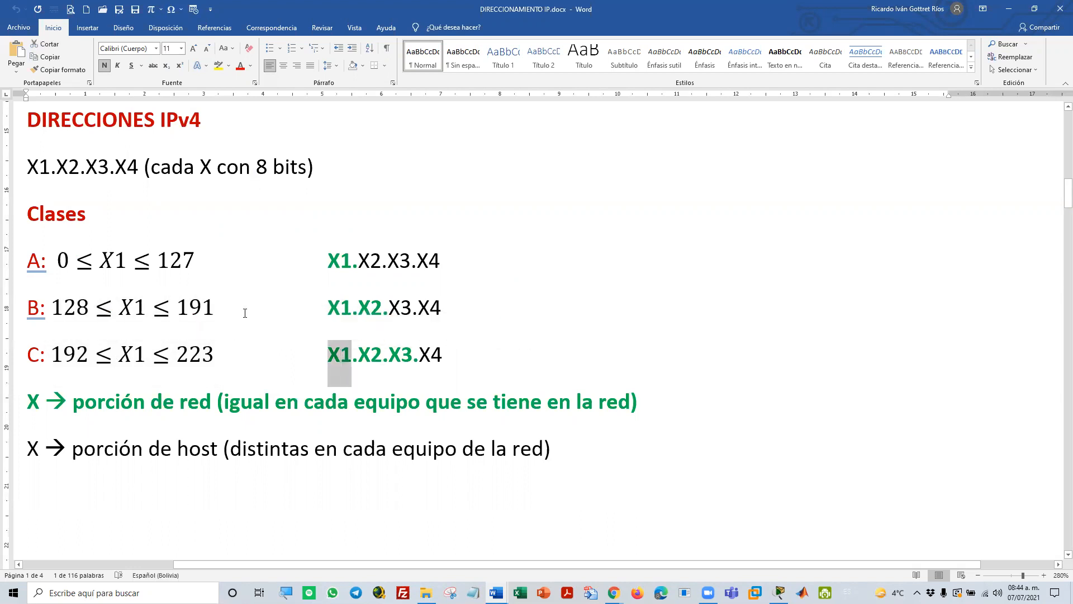
click(284, 298)
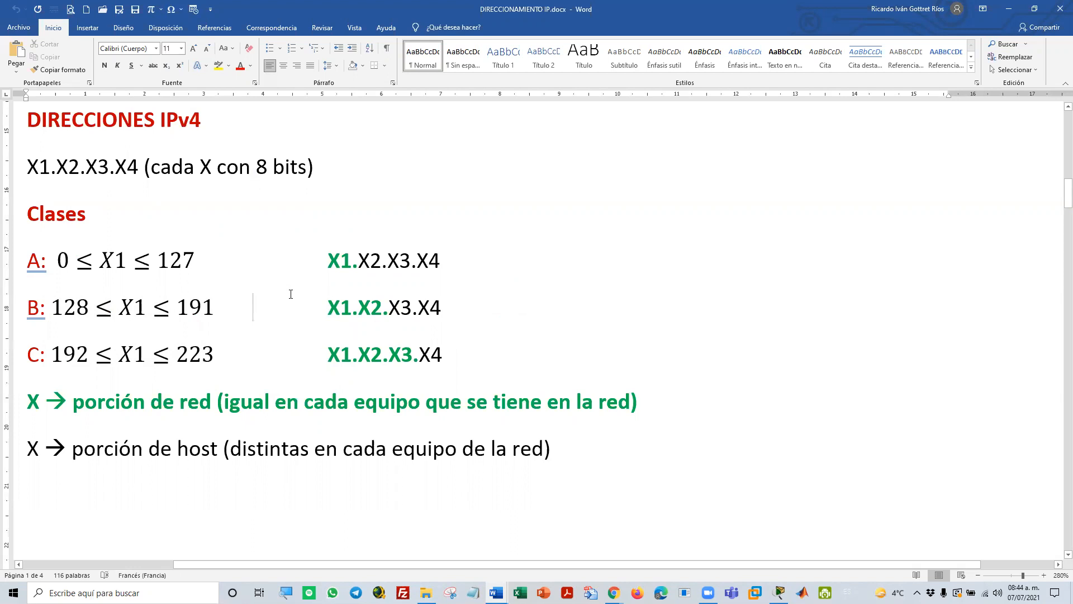
scroll(290, 294, down, 7)
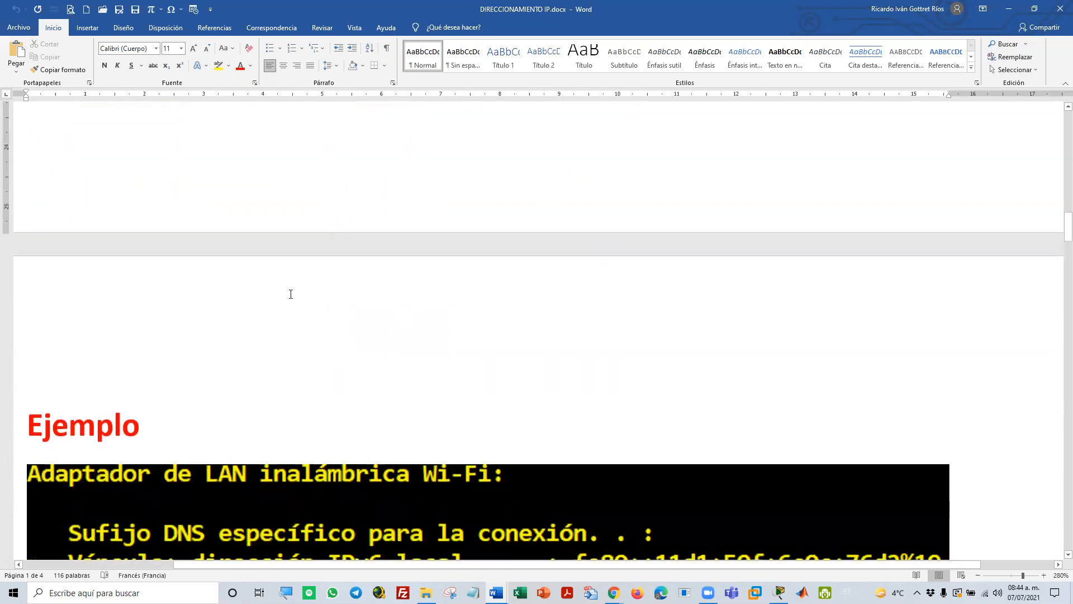
scroll(291, 293, up, 3)
scroll(290, 293, up, 5)
scroll(291, 292, down, 1)
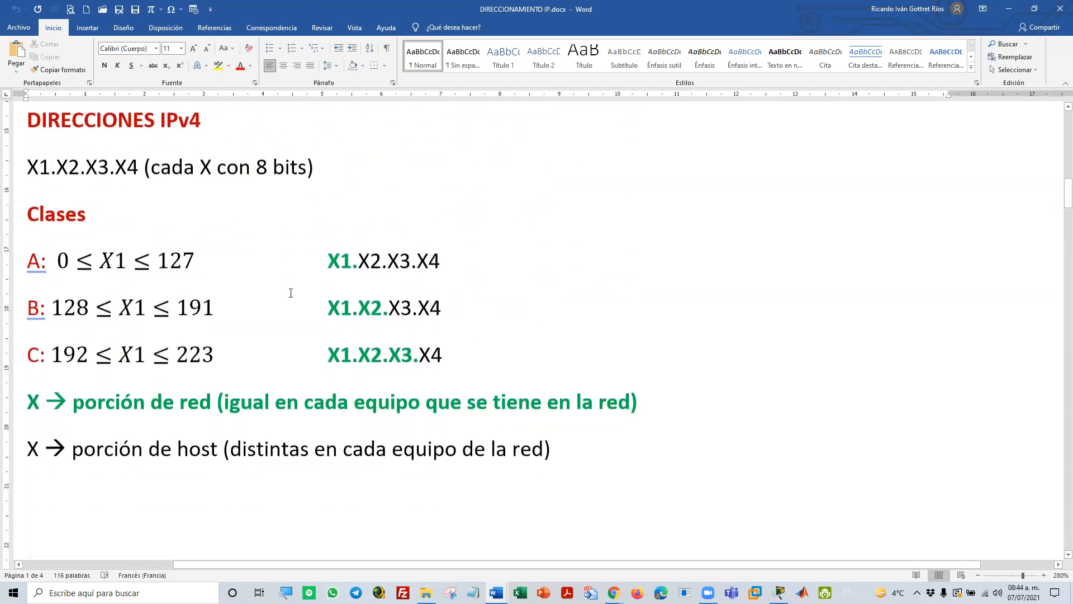
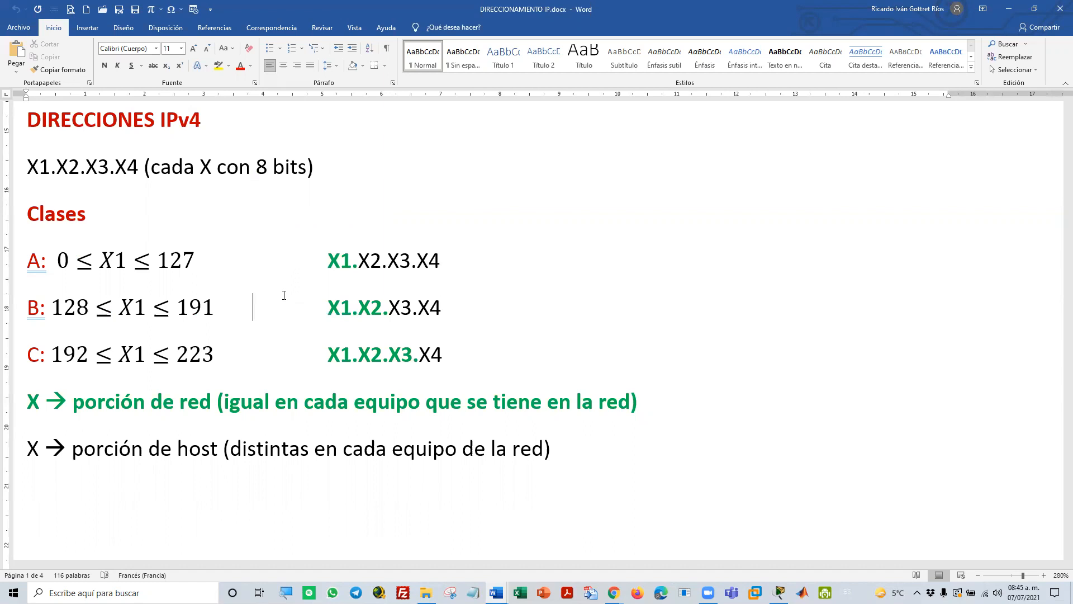
Highlight class B's X2 octet, class C's lower limit 192, and class C's octets X1, X2 and X3
click(370, 307)
double_click(371, 308)
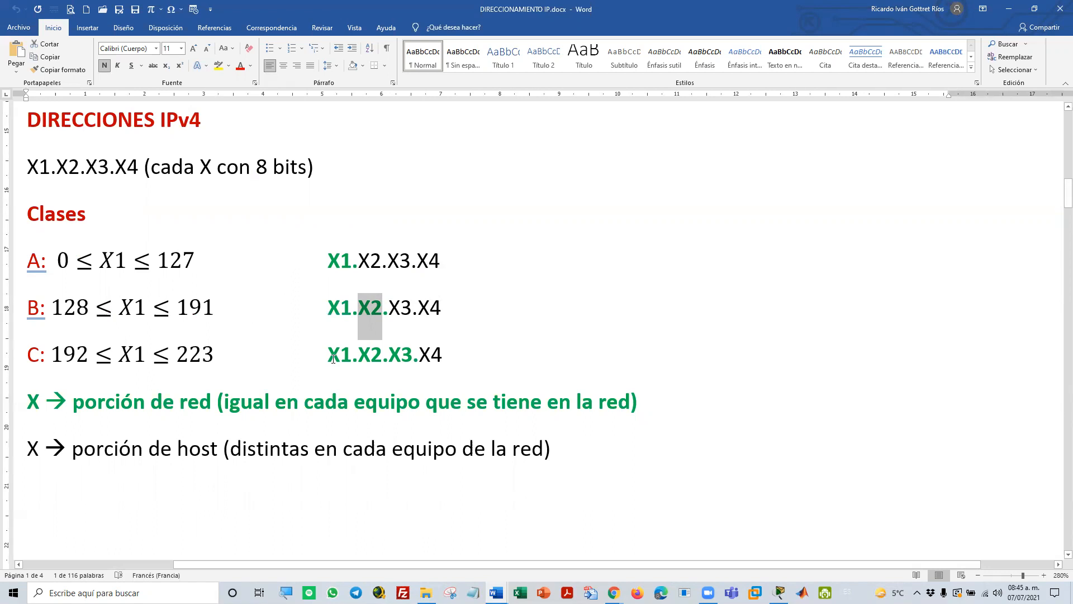
double_click(68, 356)
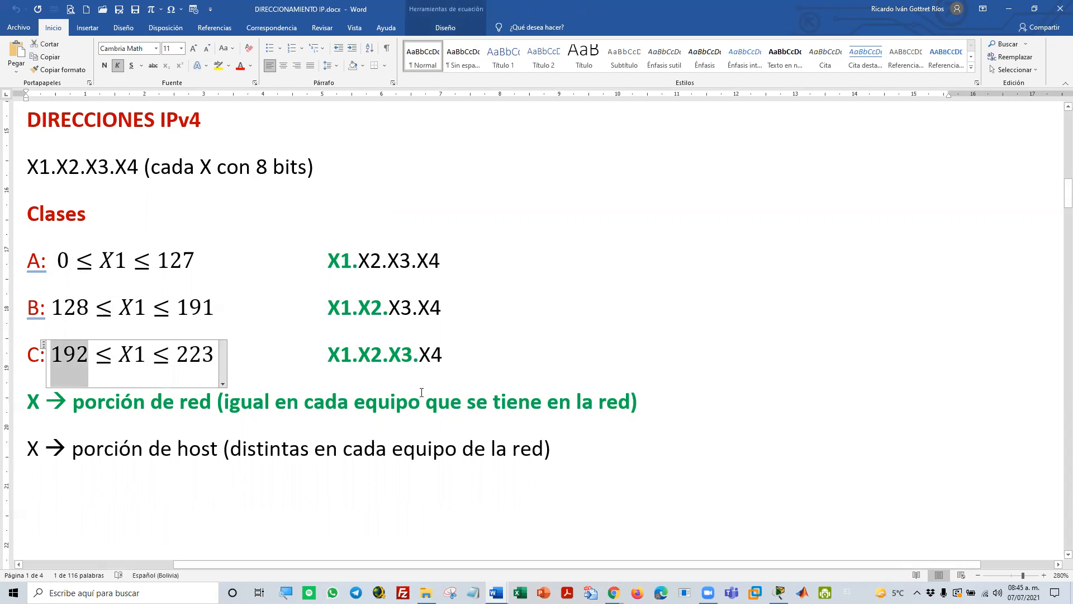
double_click(338, 357)
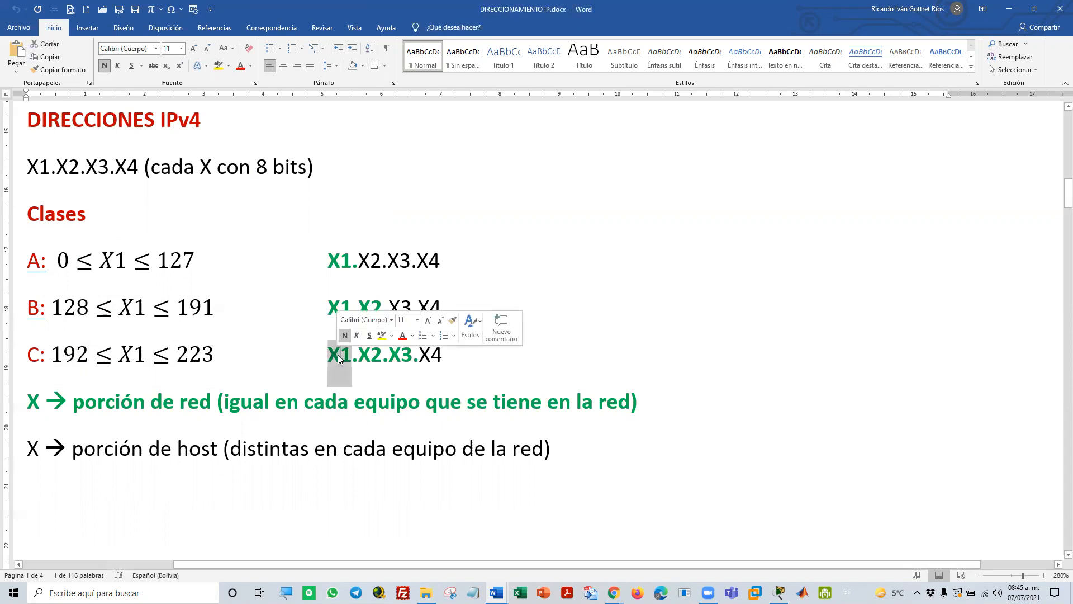
double_click(358, 371)
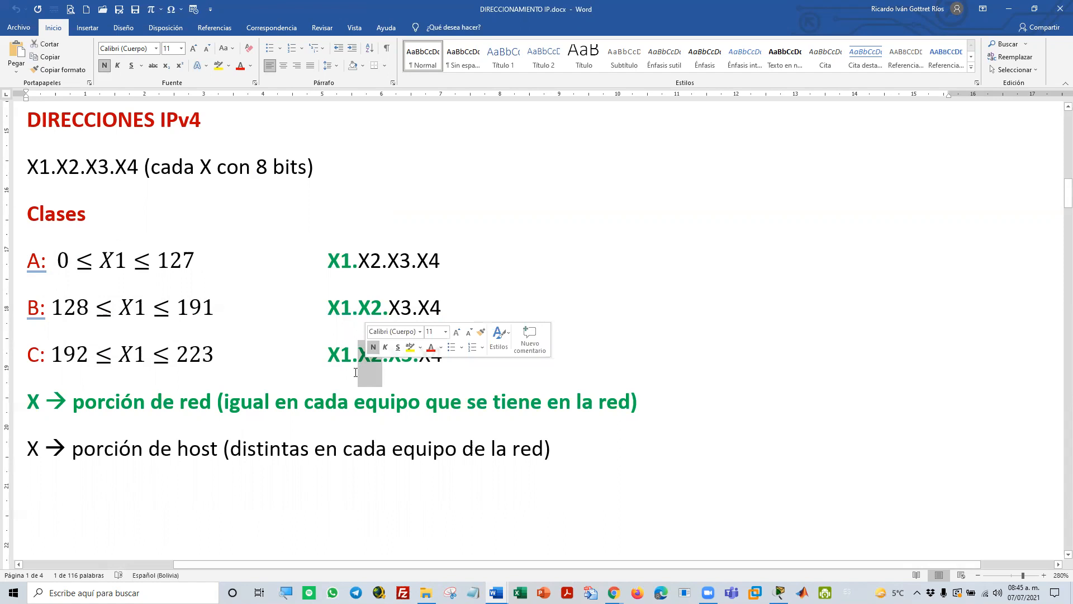
double_click(399, 363)
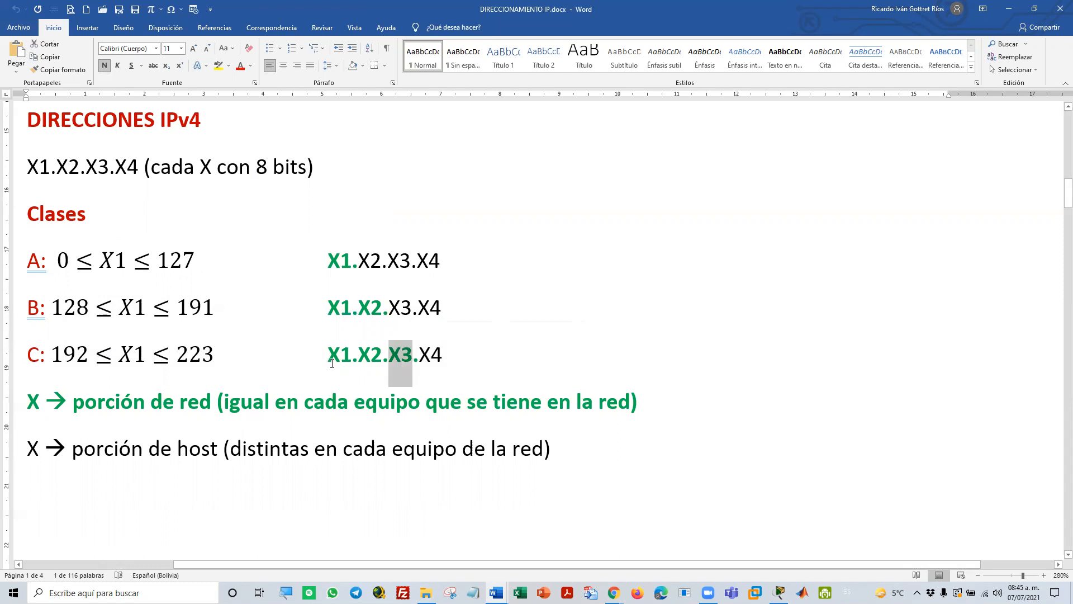
Highlight the green network octets and the black host octets in the address formats of classes A, B and C
drag(329, 261, 357, 272)
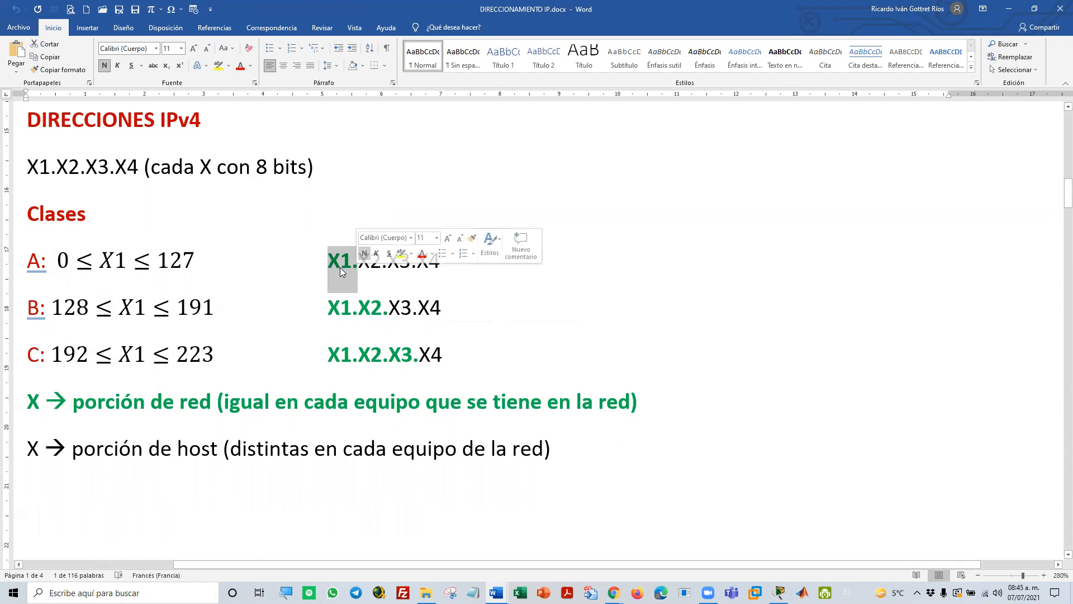
drag(358, 267, 440, 267)
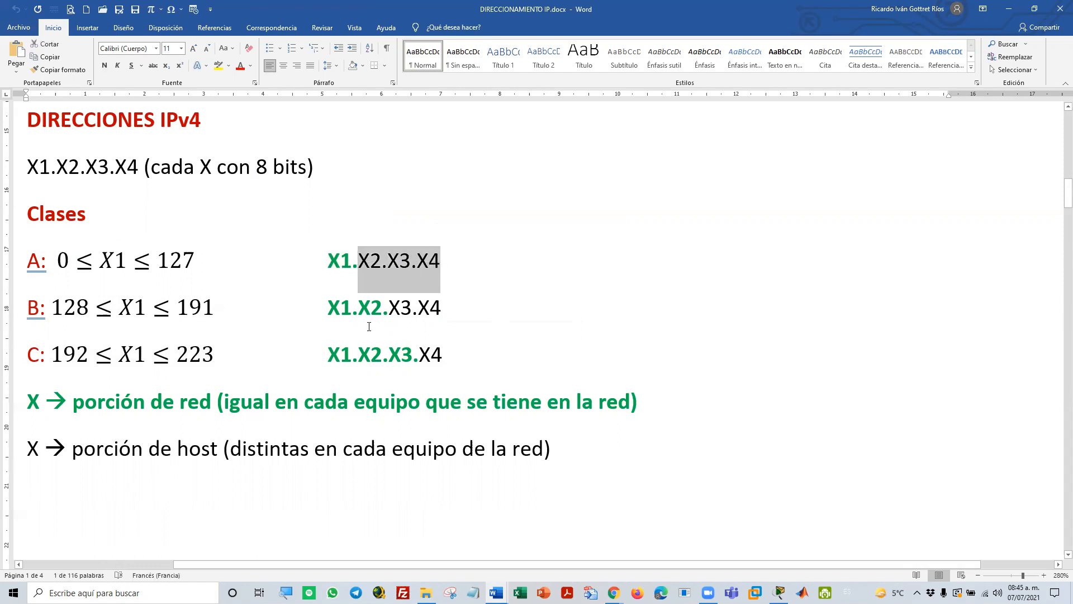
drag(328, 307, 379, 313)
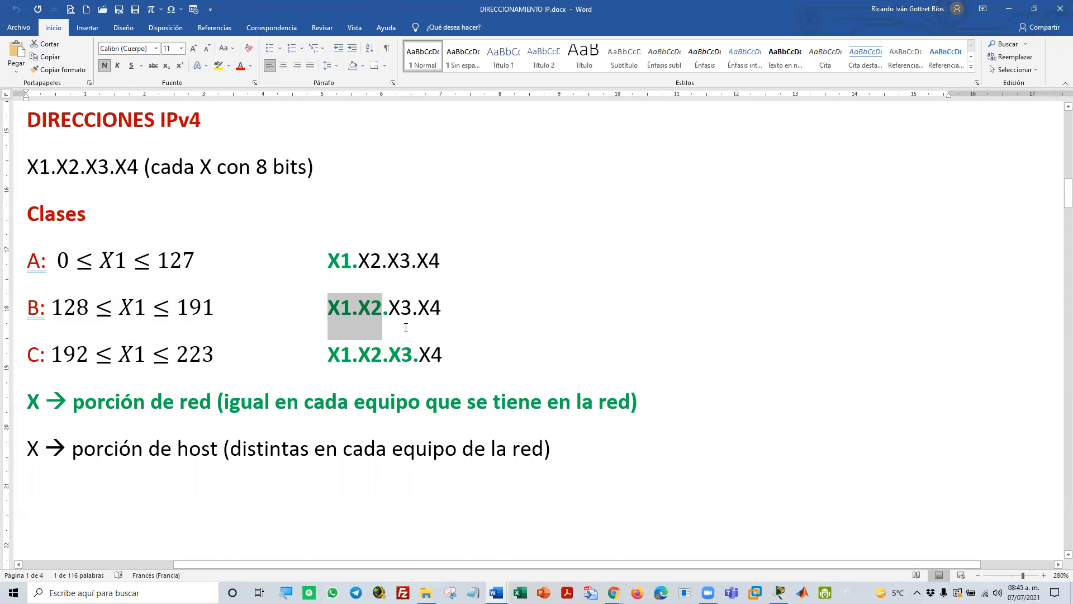
drag(393, 310, 437, 307)
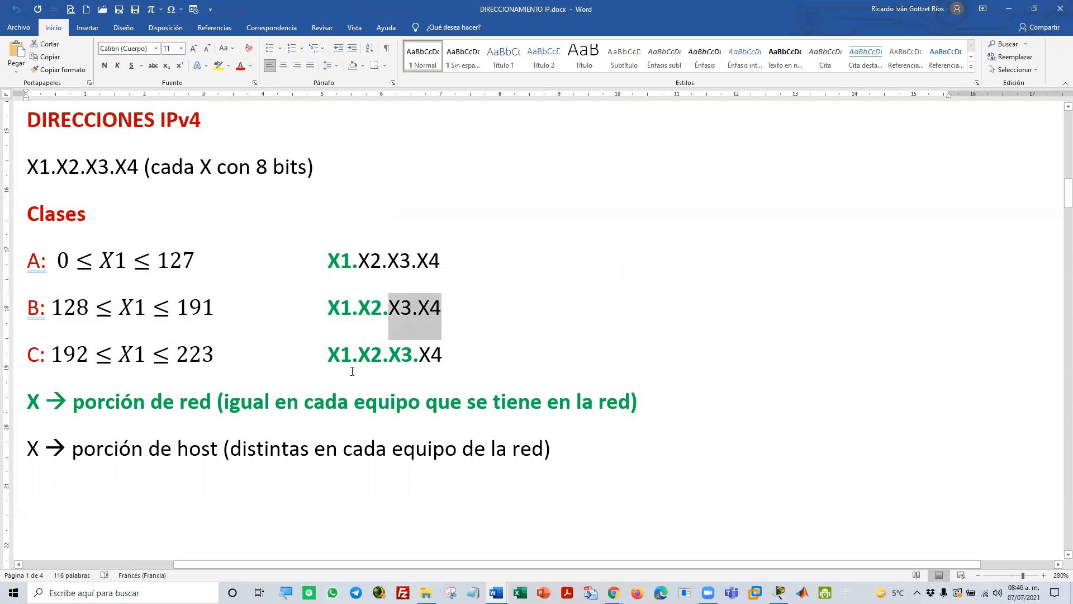
drag(330, 355, 411, 354)
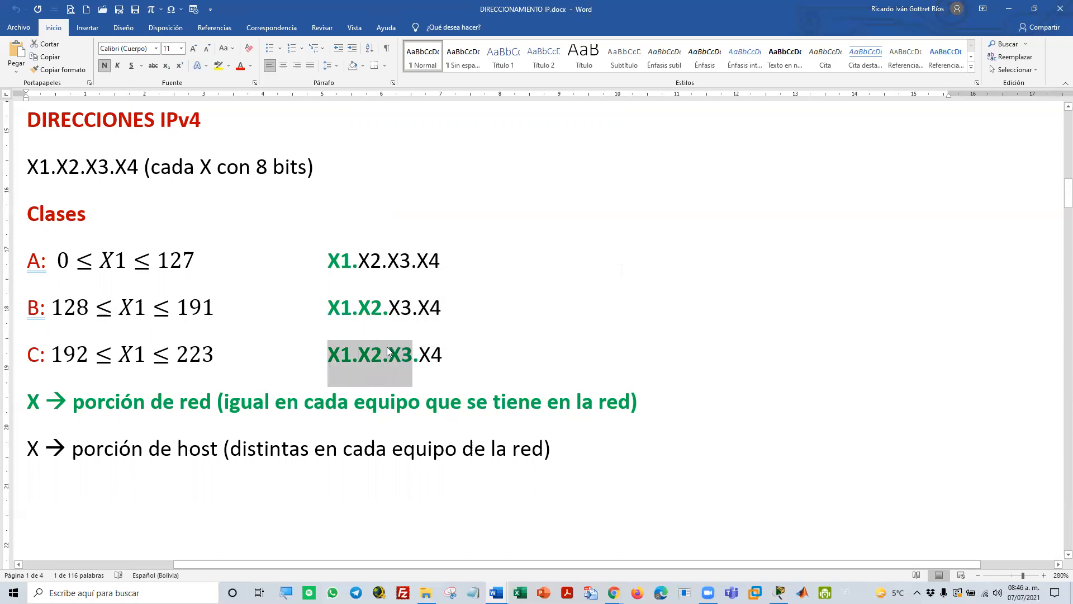
drag(421, 356, 442, 359)
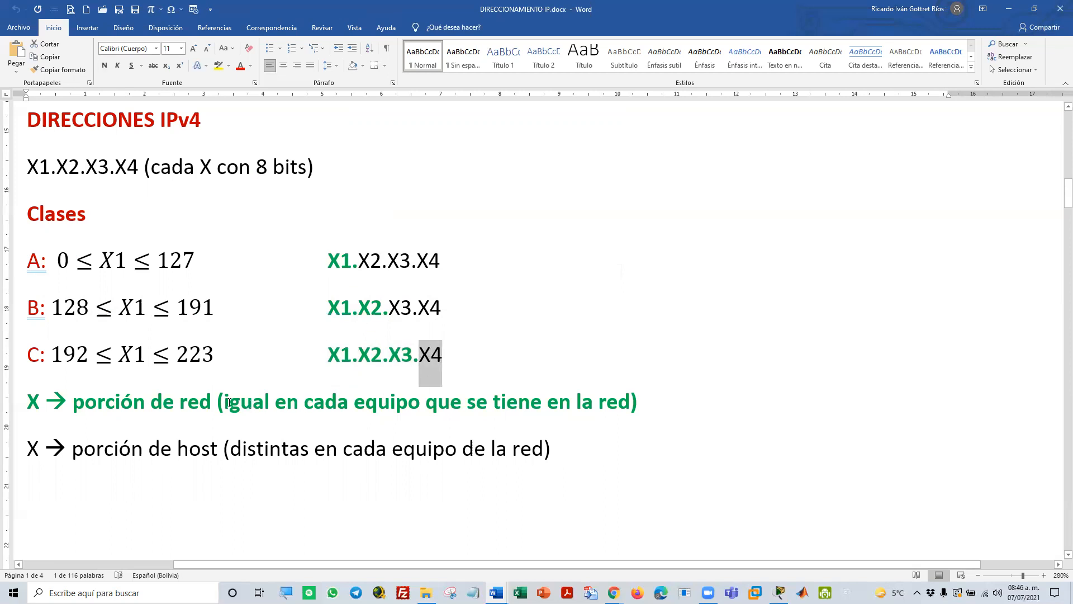
Highlight the parenthetical explanations of the network portion and the host portion below the class list
drag(221, 401, 617, 399)
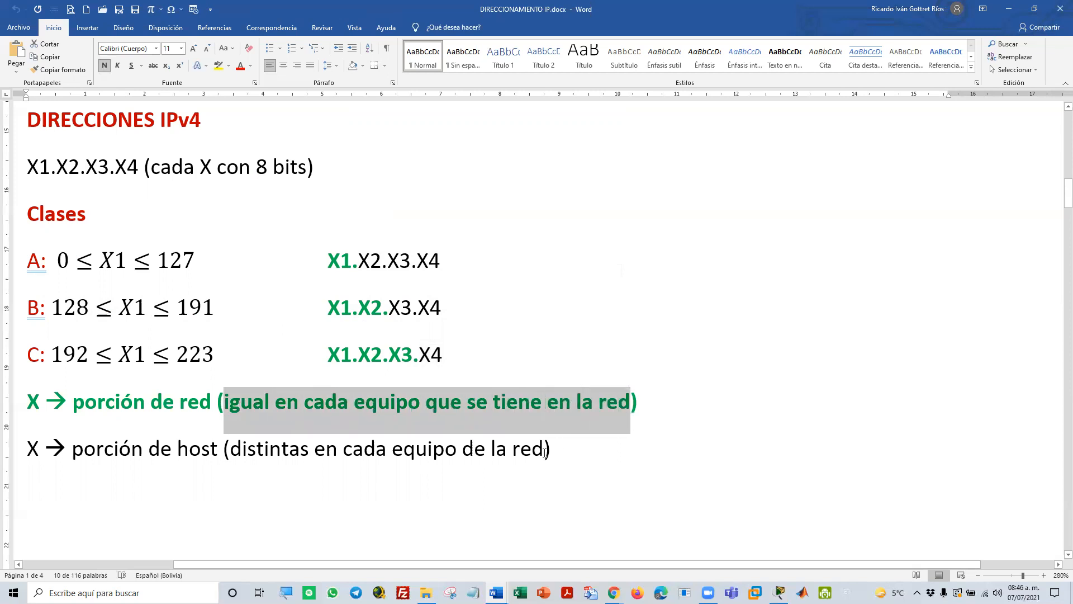
click(545, 452)
drag(519, 456, 230, 454)
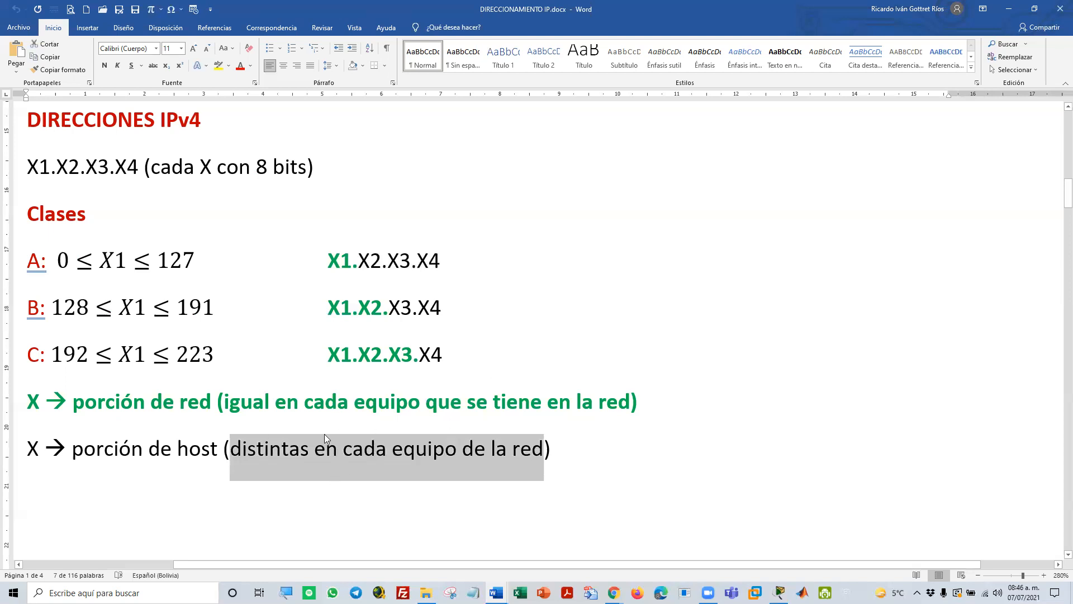
Look through the adapter, ping, topology and wireless router examples on the remaining pages, and minimize the DIRECCIONAMIENTO IP document
scroll(519, 459, down, 10)
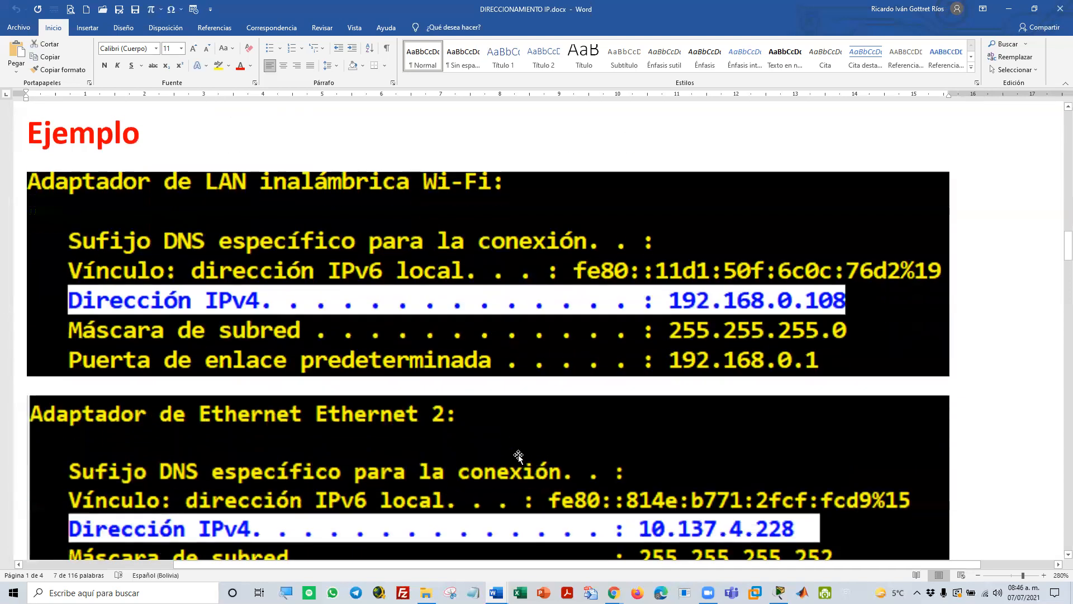
scroll(518, 454, up, 1)
scroll(464, 417, down, 1)
scroll(464, 412, up, 2)
scroll(466, 412, up, 1)
scroll(468, 411, down, 8)
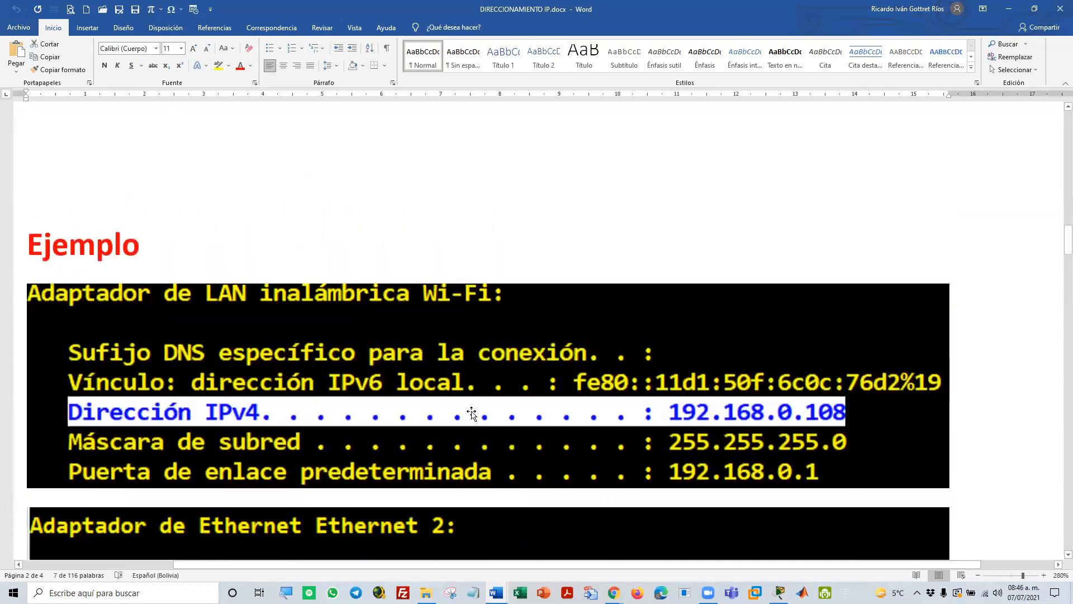
scroll(469, 412, down, 15)
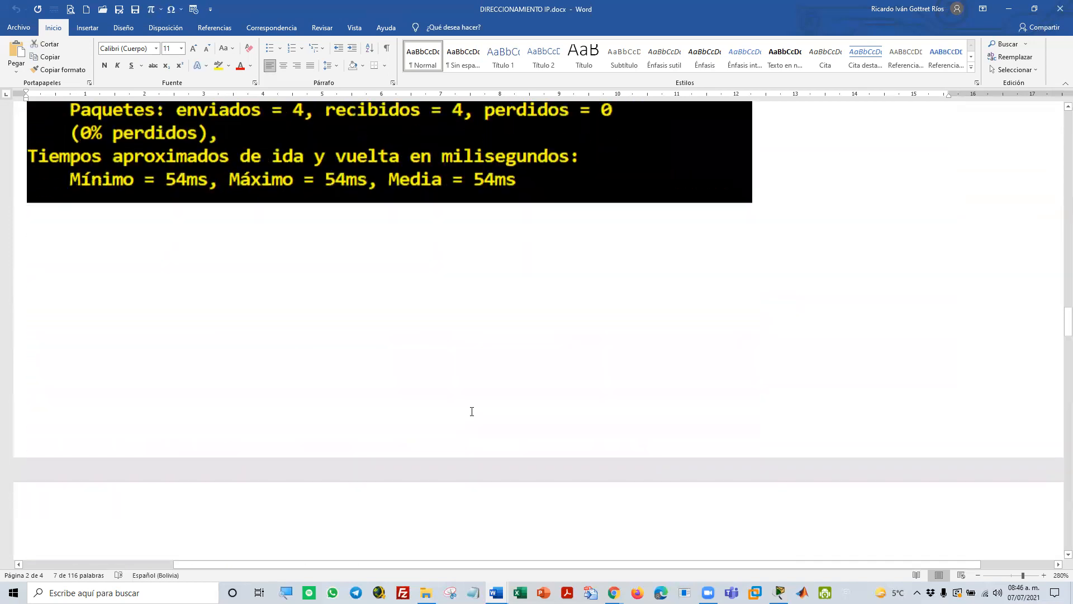
scroll(470, 412, down, 2)
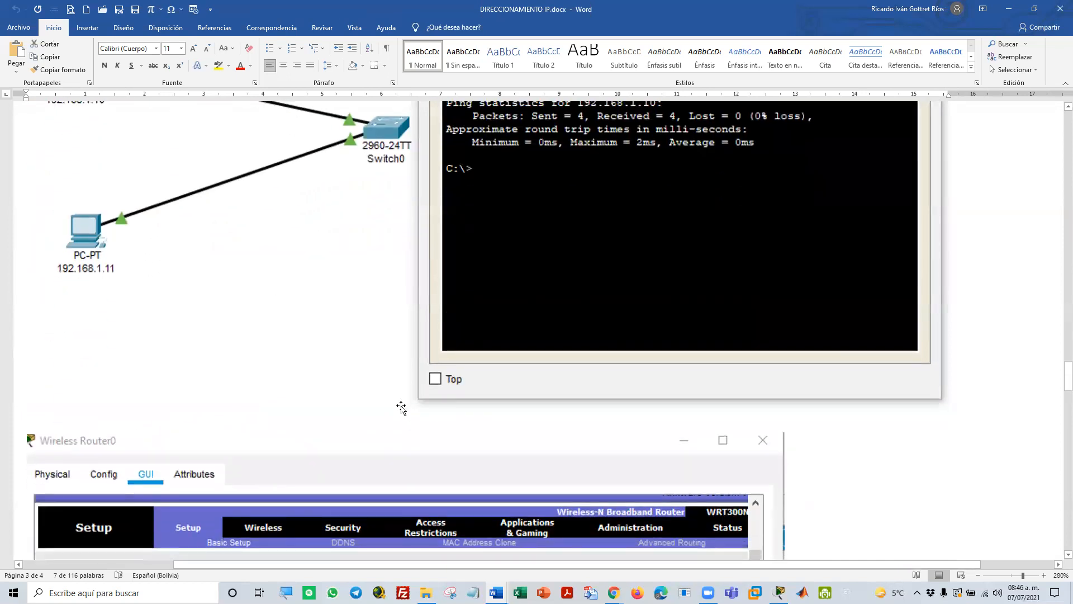
scroll(401, 408, down, 20)
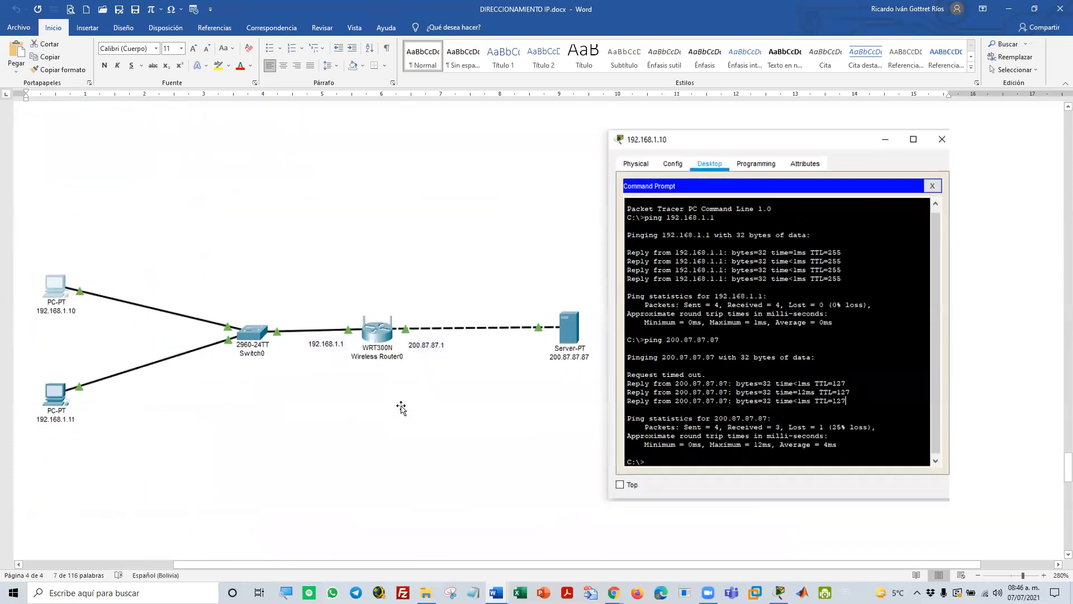
scroll(401, 408, up, 10)
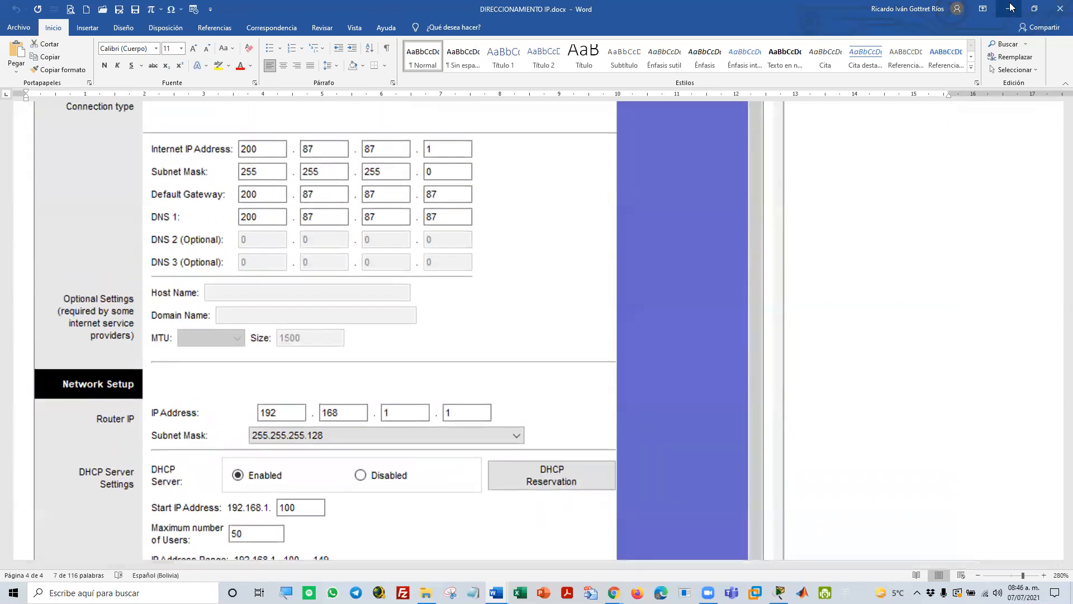
click(1012, 8)
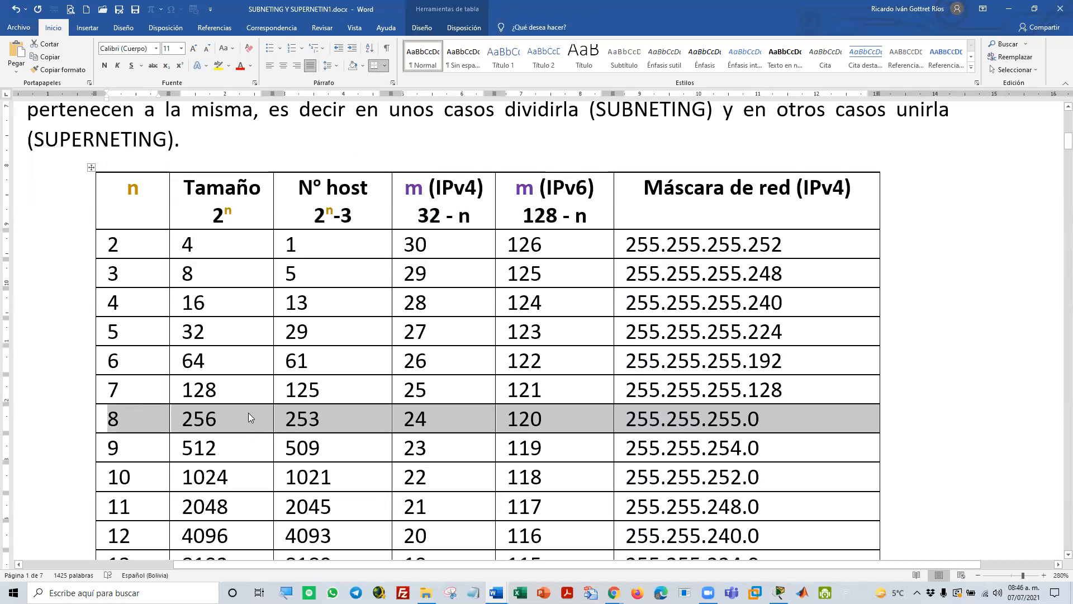
Highlight the n value 8 and the exponent n of the Tamaño formula in the mask table
click(117, 418)
double_click(115, 416)
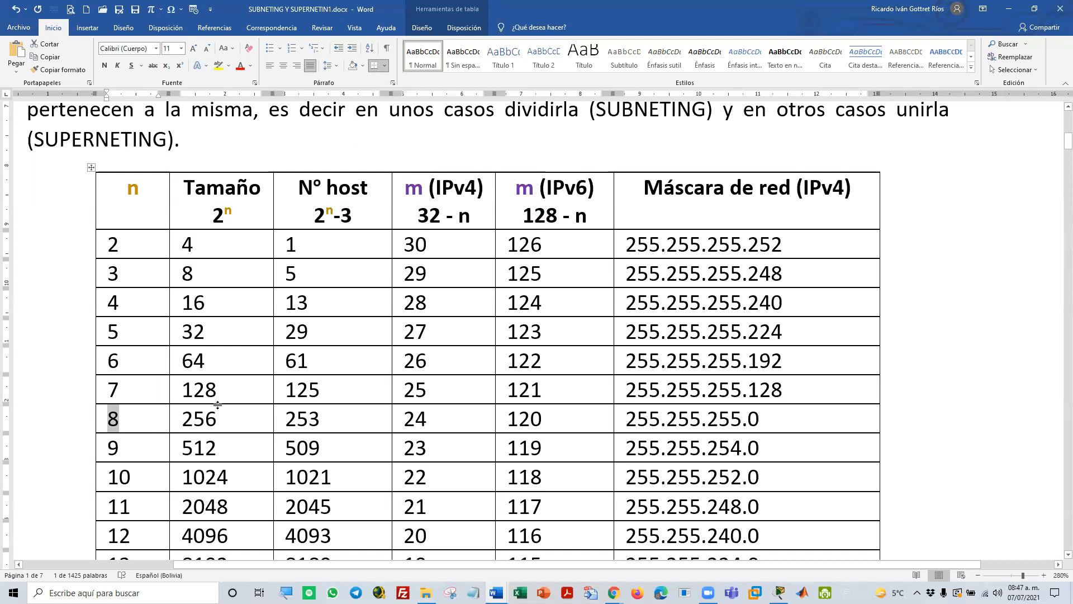
drag(223, 212, 228, 212)
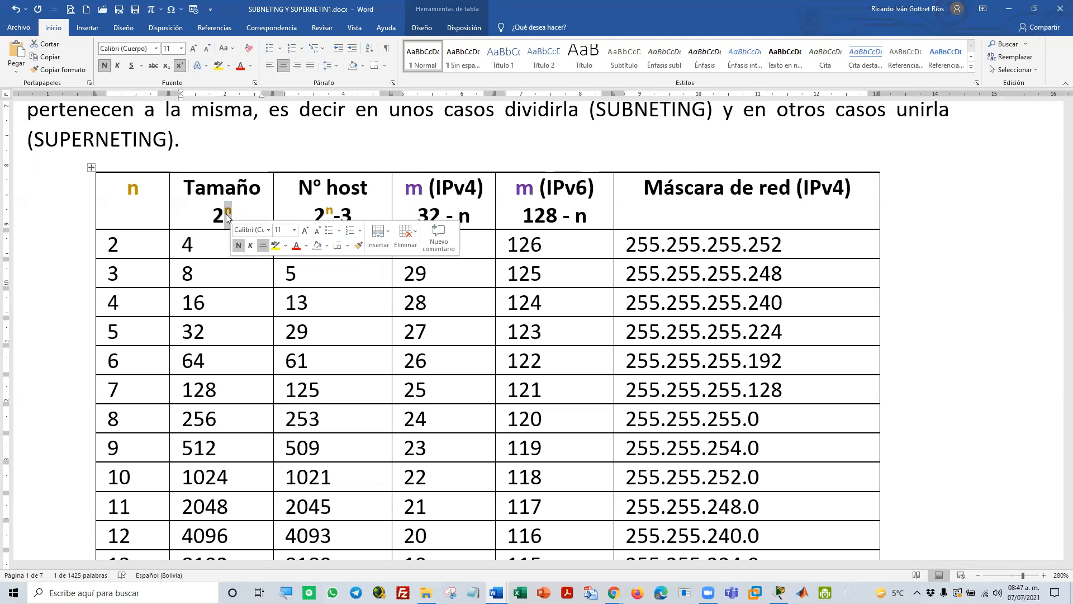
Minimize the SUBNETING Y SUPERNETIN1 document and switch to the network in Cisco Packet Tracer
scroll(190, 299, down, 5)
scroll(190, 300, down, 15)
scroll(195, 300, down, 20)
scroll(196, 300, down, 15)
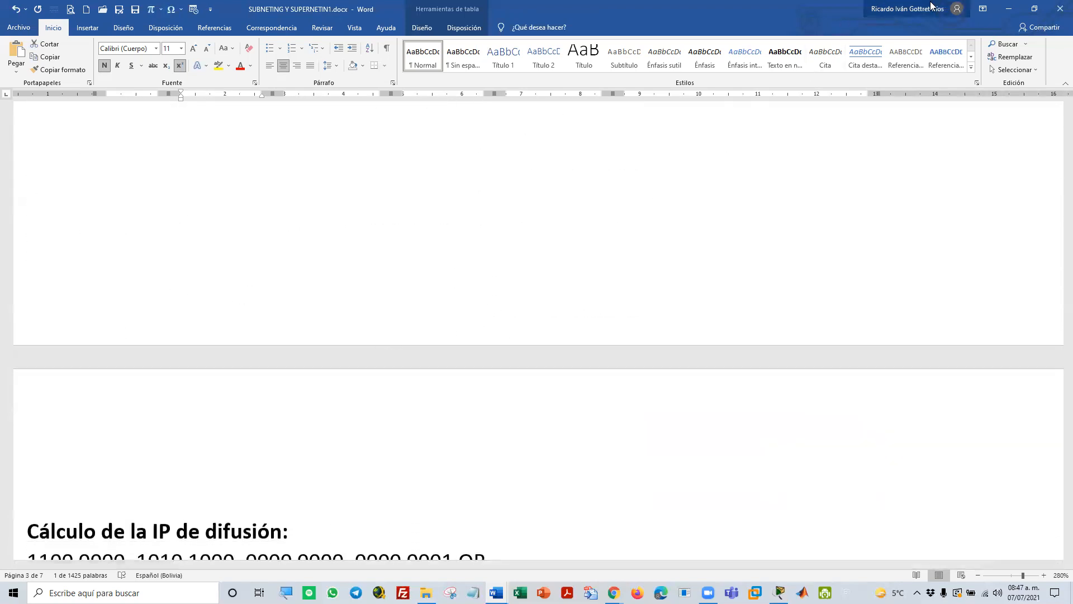
click(1009, 8)
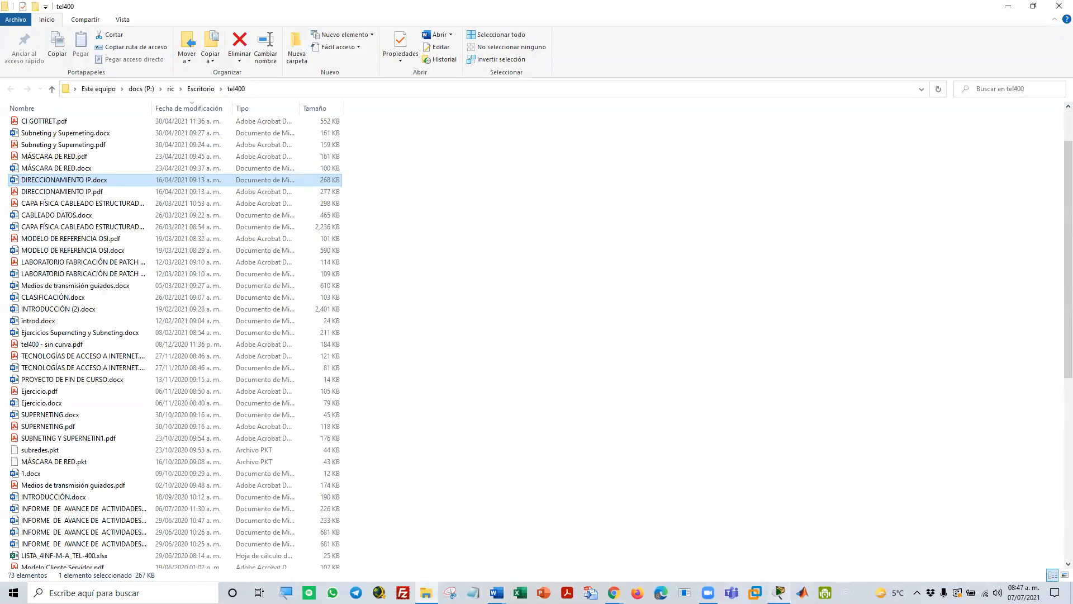
click(779, 593)
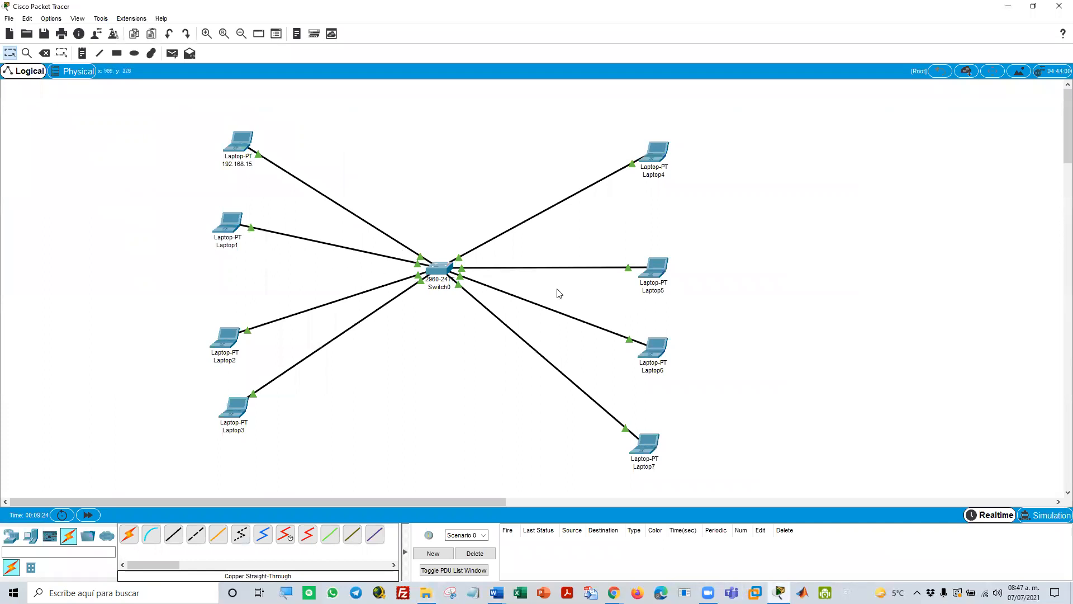
Complete the first laptop's label as 192.168.15.1 and rename Laptop1 as 192.168.15.62
click(252, 165)
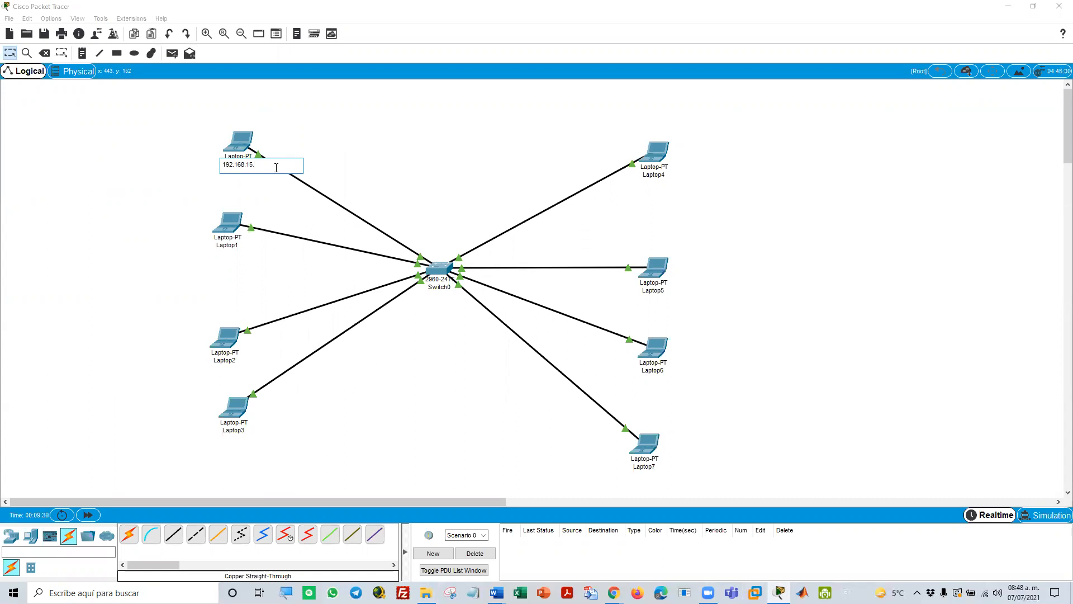
text(1)
drag(259, 161, 218, 165)
key(ctrl+c)
click(227, 244)
key(ctrl+v)
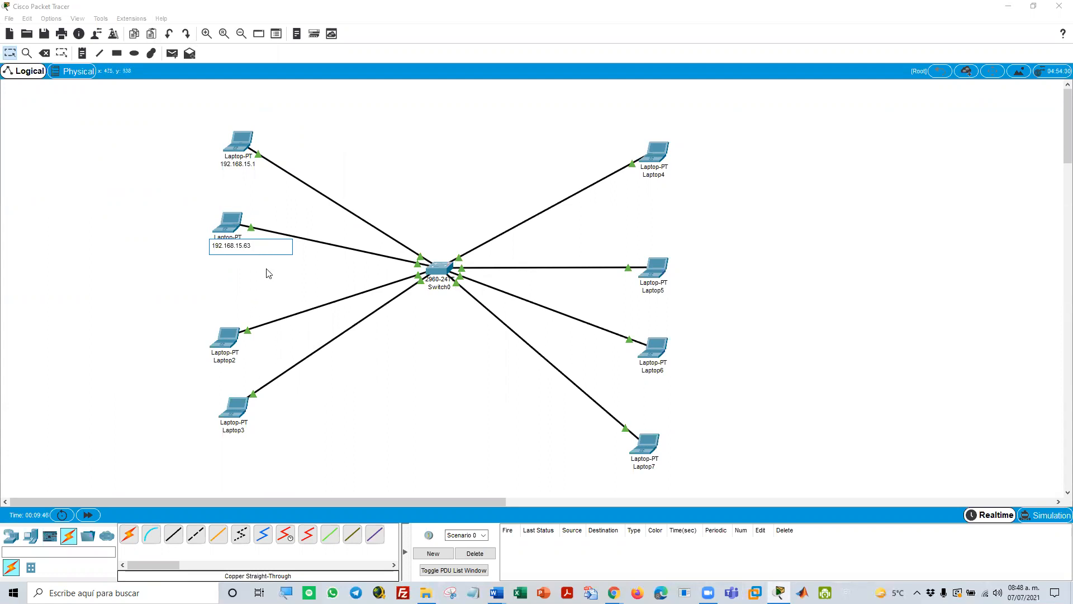
Rename Laptop2 as 192.168.15.65 and Laptop3 as 192.168.15.126
click(227, 361)
double_click(228, 363)
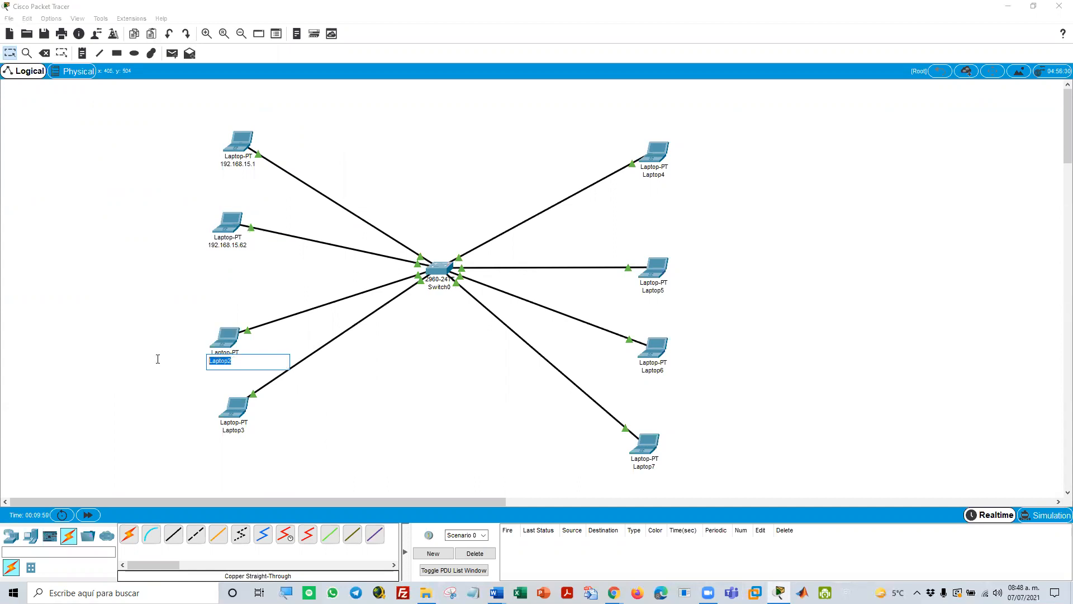
key(ctrl+v)
text(65)
click(233, 430)
double_click(247, 430)
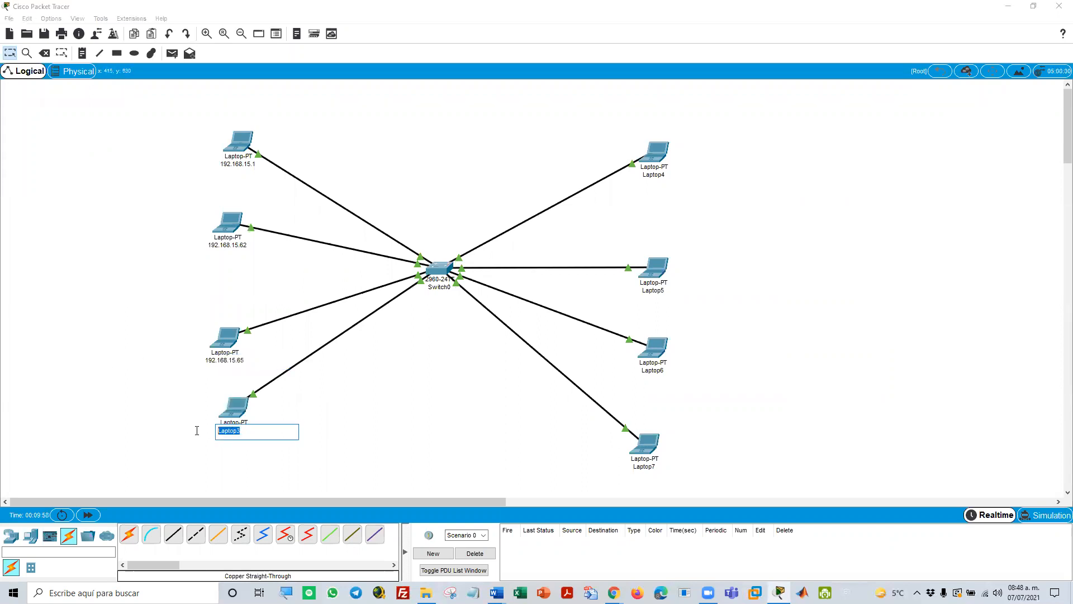
key(ctrl+v)
Rename Laptop4 as 192.168.15.128
click(657, 174)
double_click(659, 175)
key(ctrl+v)
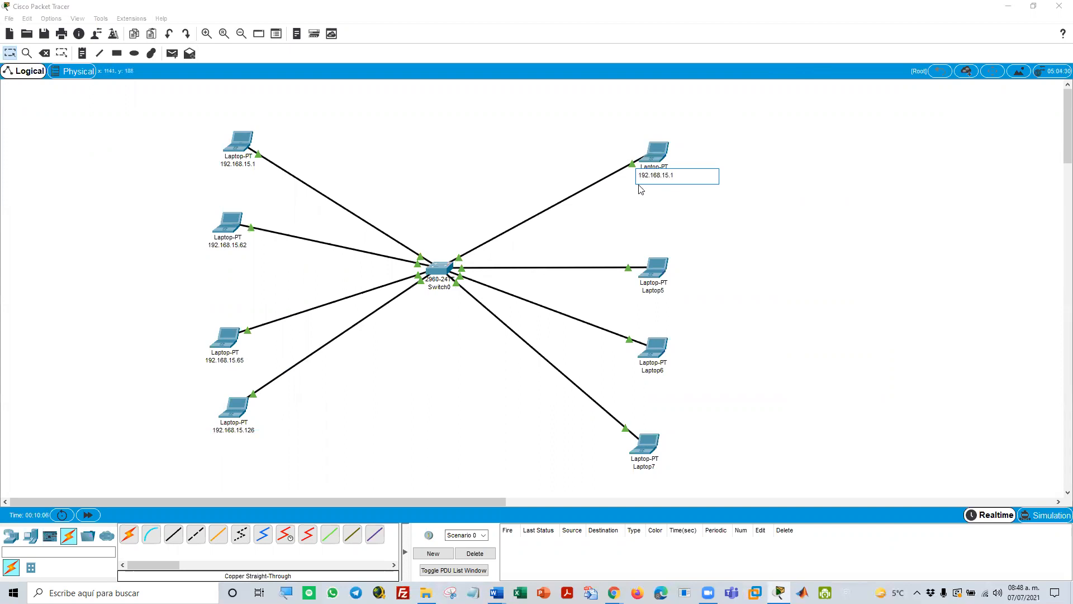
Try to rename Laptop5 as 192.168.15.1
click(655, 292)
double_click(655, 291)
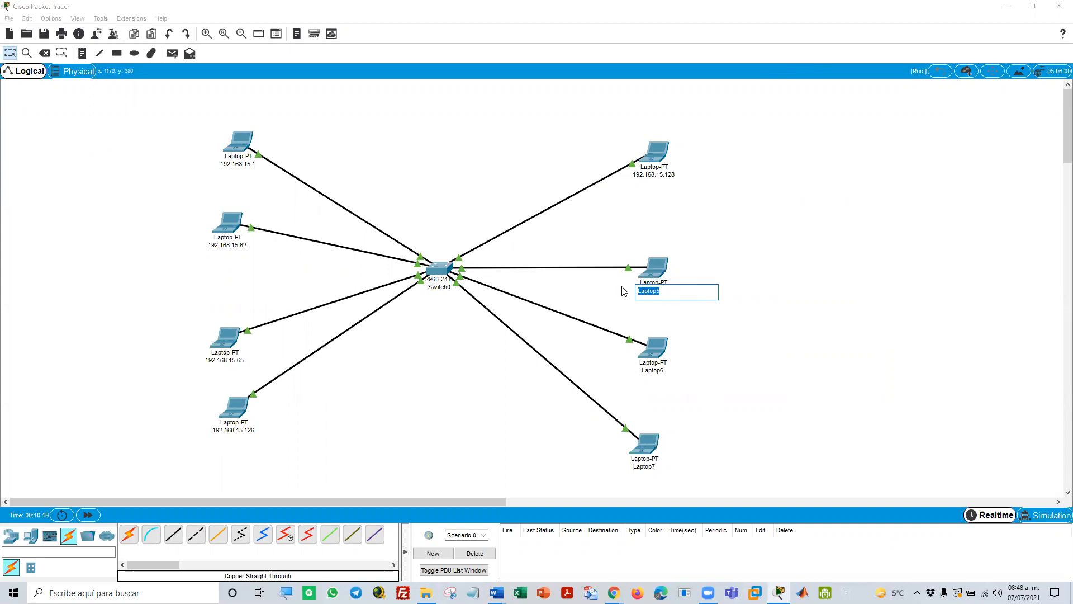
key(ctrl+v)
key(Return)
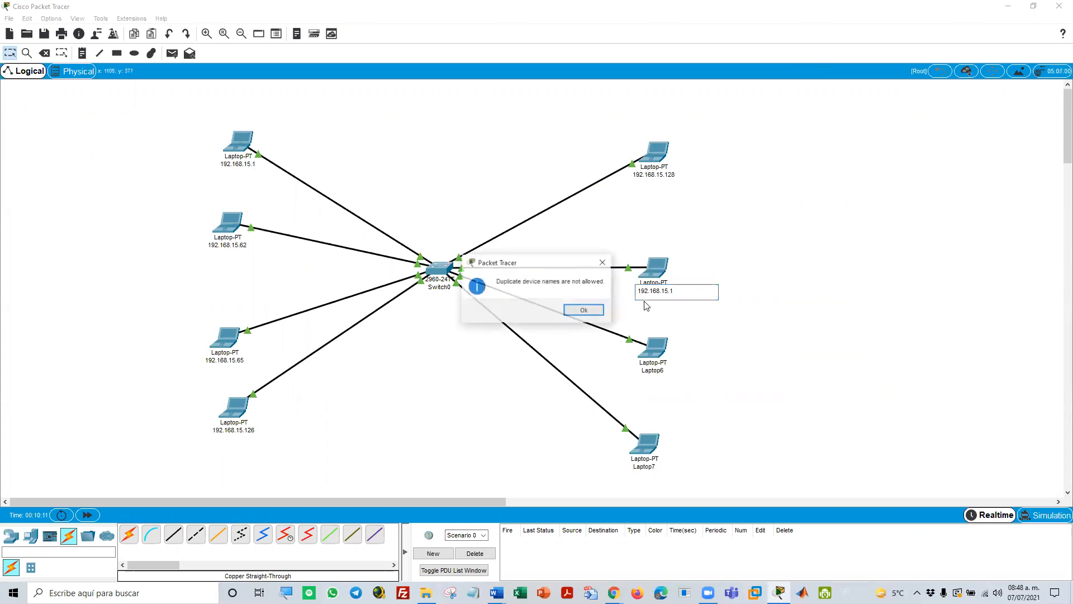
click(594, 310)
Rename Laptop5 as 192.168.15.150 and Laptop6 as 192.168.15.195
click(647, 293)
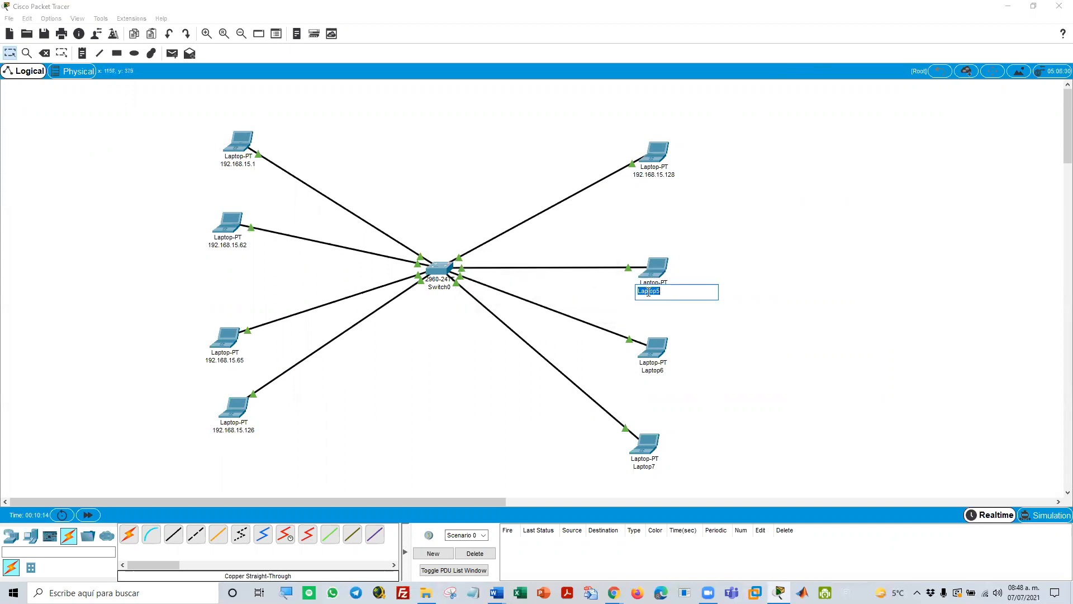
key(ctrl+v)
text(150)
key(BackSpace)
click(652, 370)
double_click(652, 371)
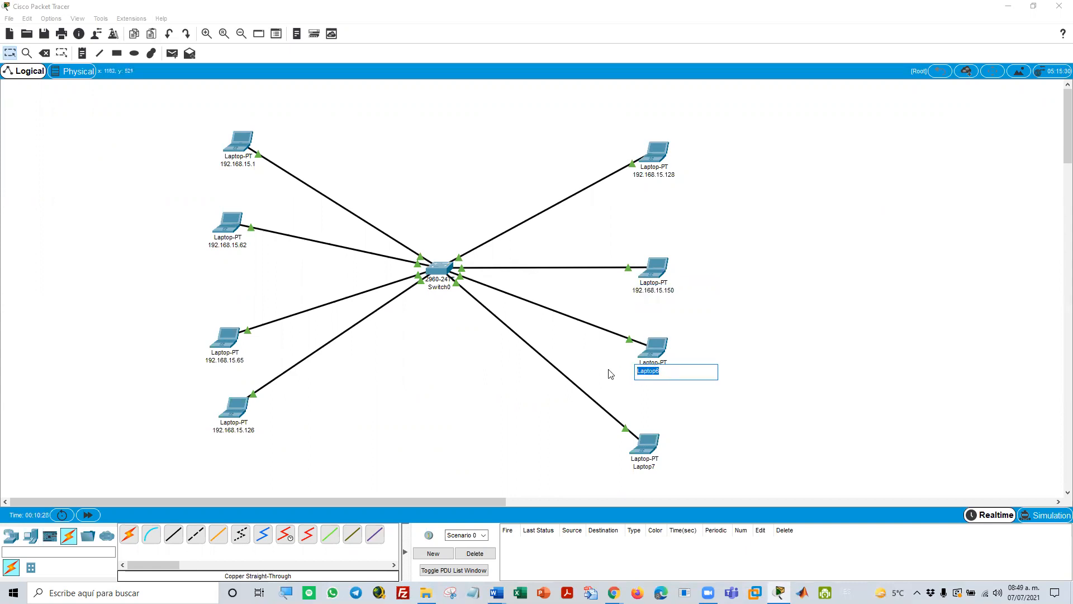
key(ctrl+v)
text(95)
Rename Laptop7 as 192.168.15.224
click(647, 467)
double_click(646, 467)
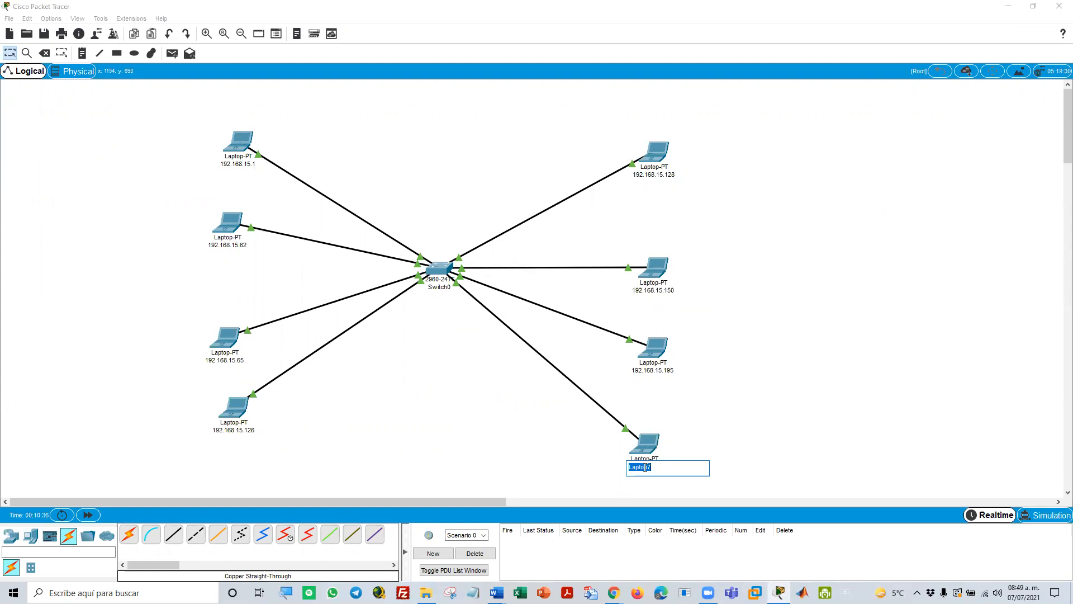
key(ctrl+v)
text(224)
key(Return)
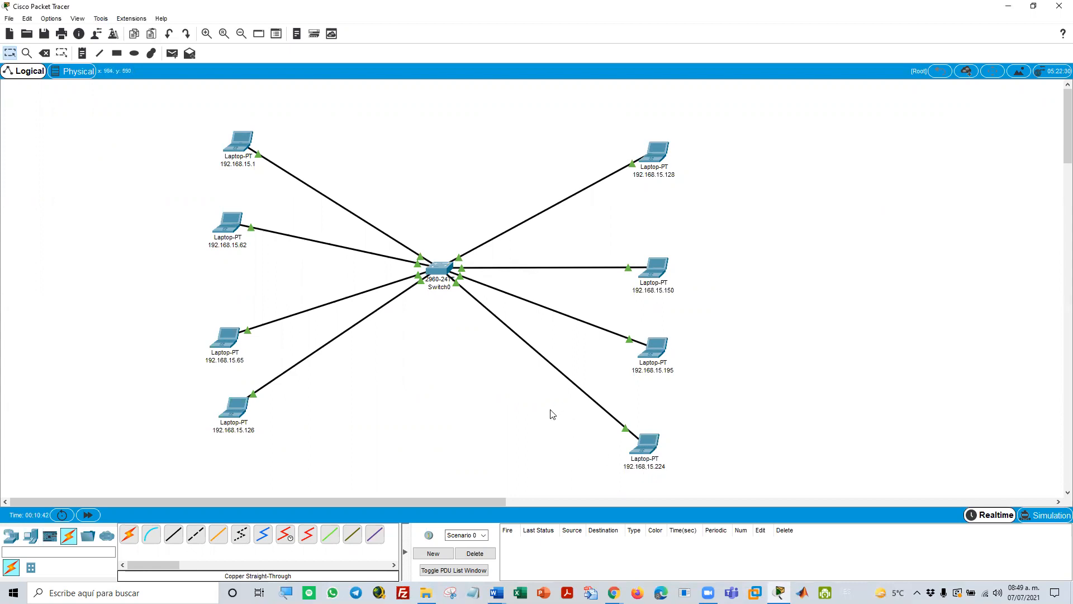
Reposition the 192.168.15.224 and 192.168.15.195 laptops slightly so they line up with the others in their column
drag(643, 443, 650, 433)
drag(653, 345, 657, 346)
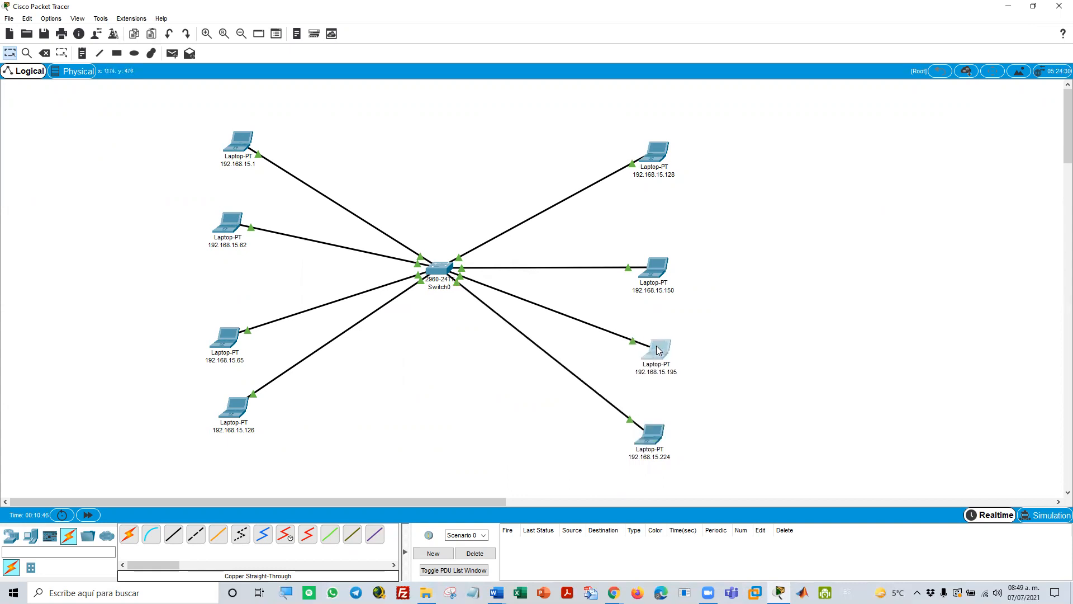
drag(659, 432, 660, 429)
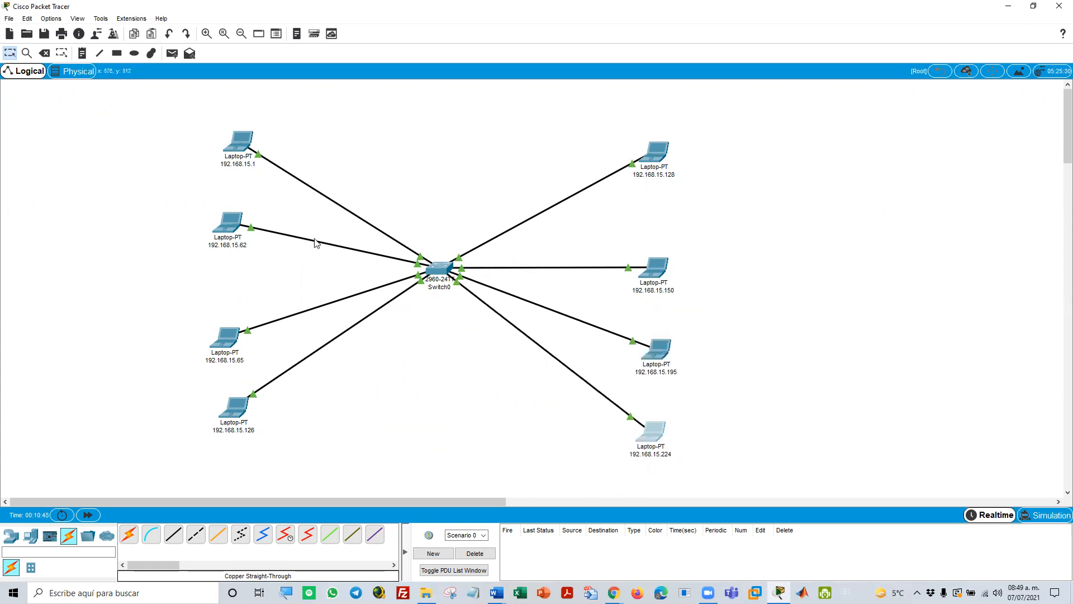
Copy the label of the 192.168.15.1 laptop and enter 192.168.15.1 as its static IPv4 address
click(234, 167)
double_click(233, 165)
key(ctrl+c)
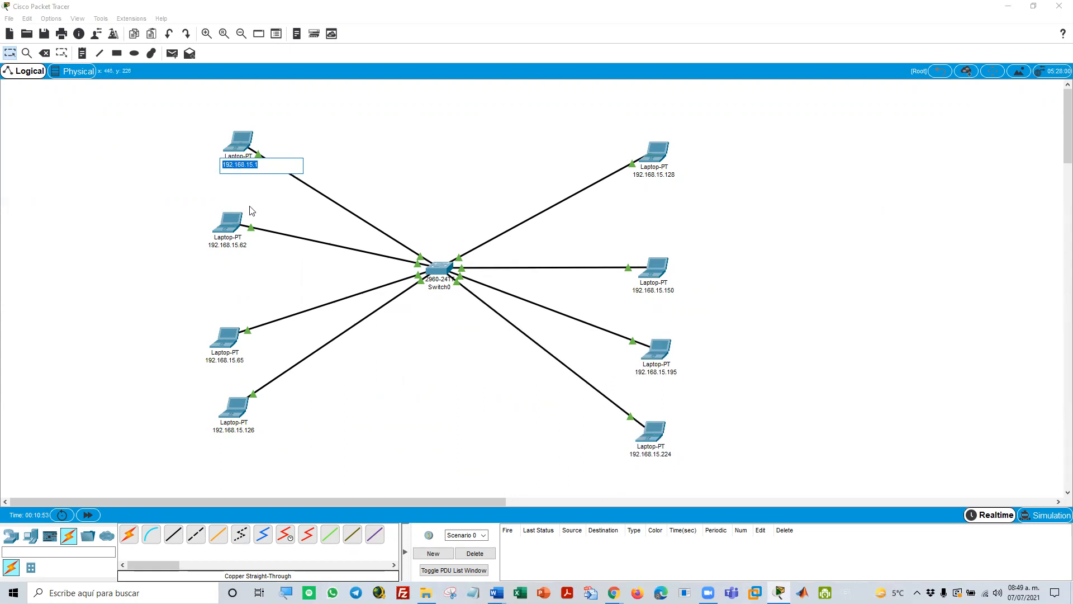
click(241, 145)
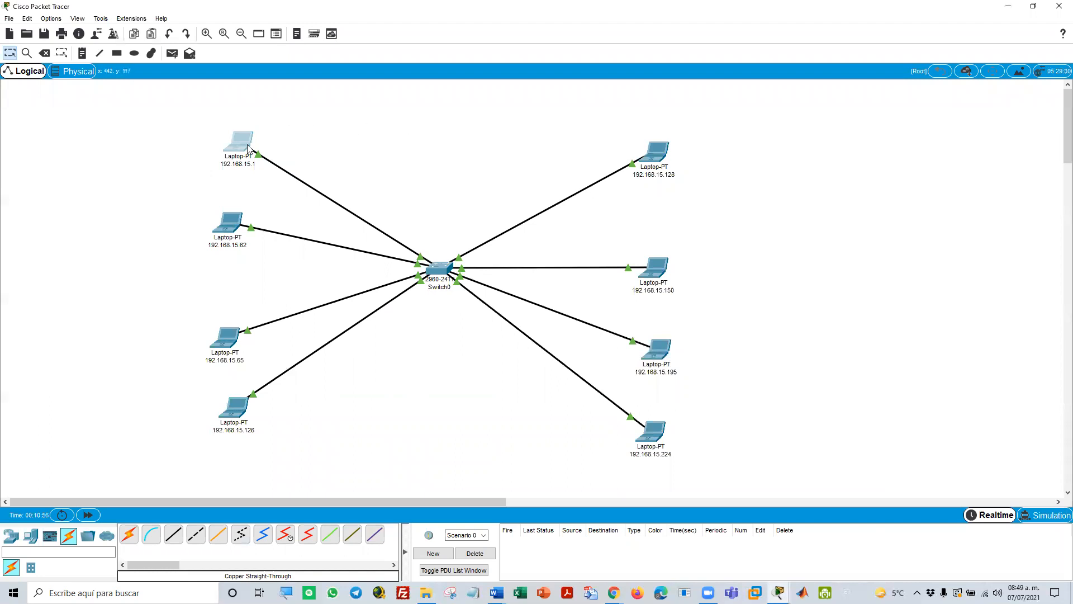
click(249, 147)
click(478, 144)
click(434, 188)
click(479, 226)
key(ctrl+v)
Fill in the subnet mask 255.255.255.0 for the 192.168.15.1 laptop and close its configuration
click(502, 241)
drag(531, 243, 420, 240)
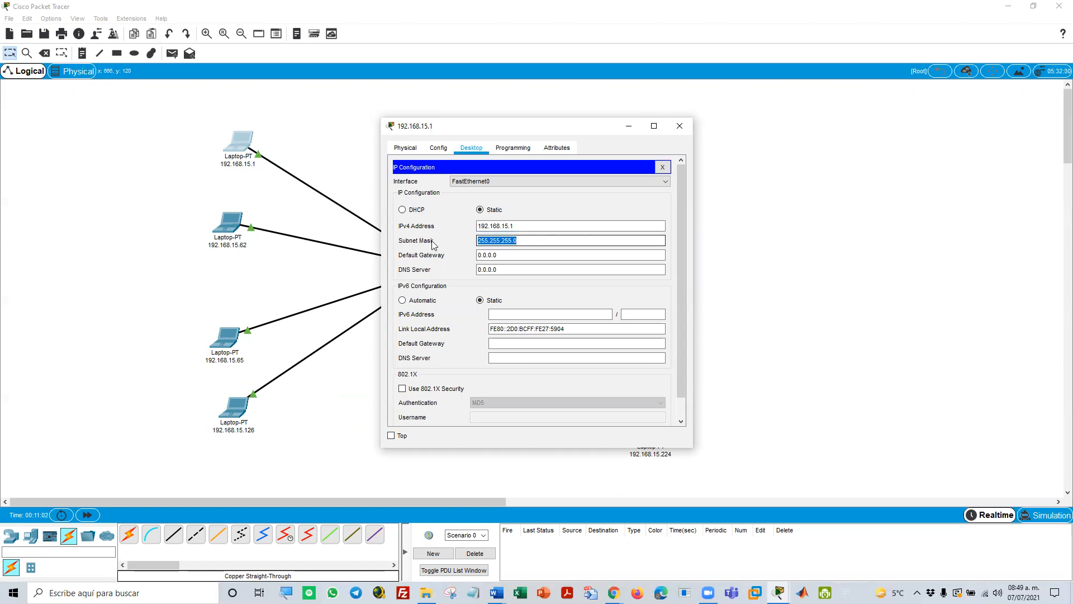
click(539, 242)
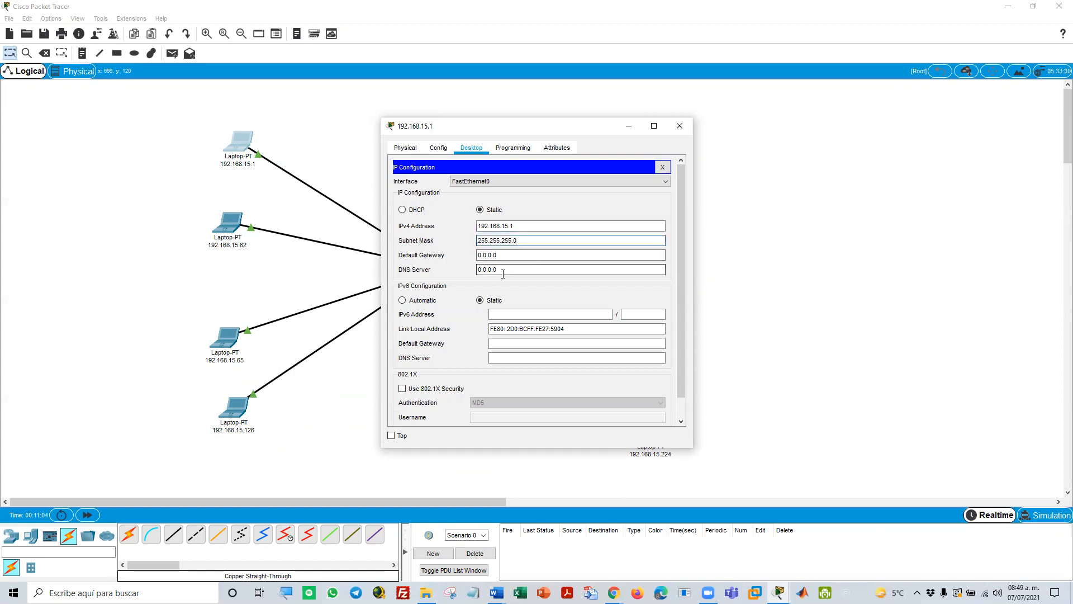
click(663, 167)
click(679, 125)
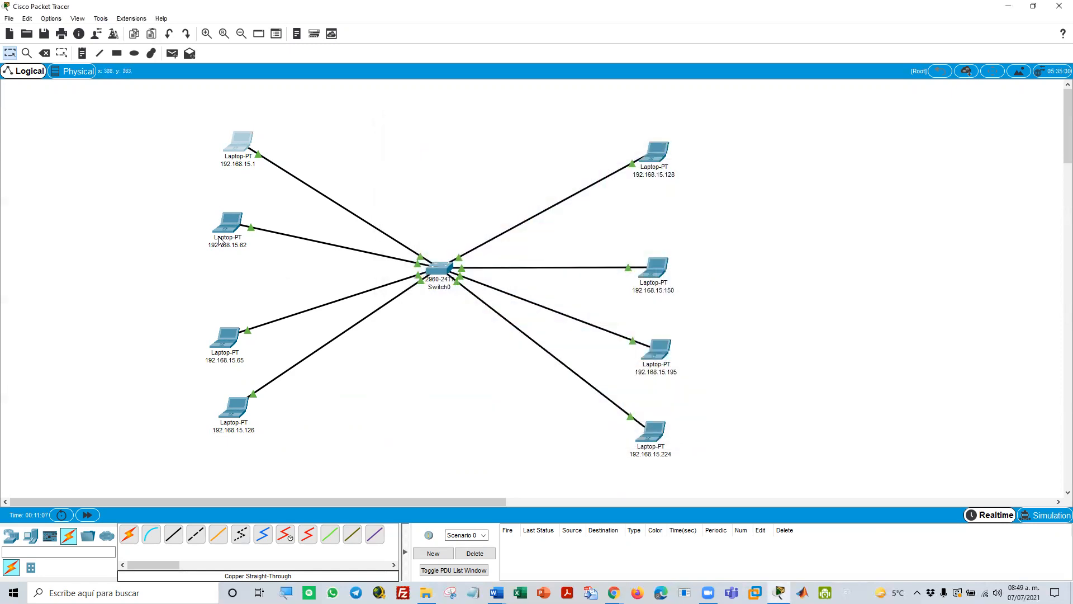
Assign the second laptop the static IPv4 address 192.168.15.62 with its default subnet mask
click(227, 222)
click(471, 148)
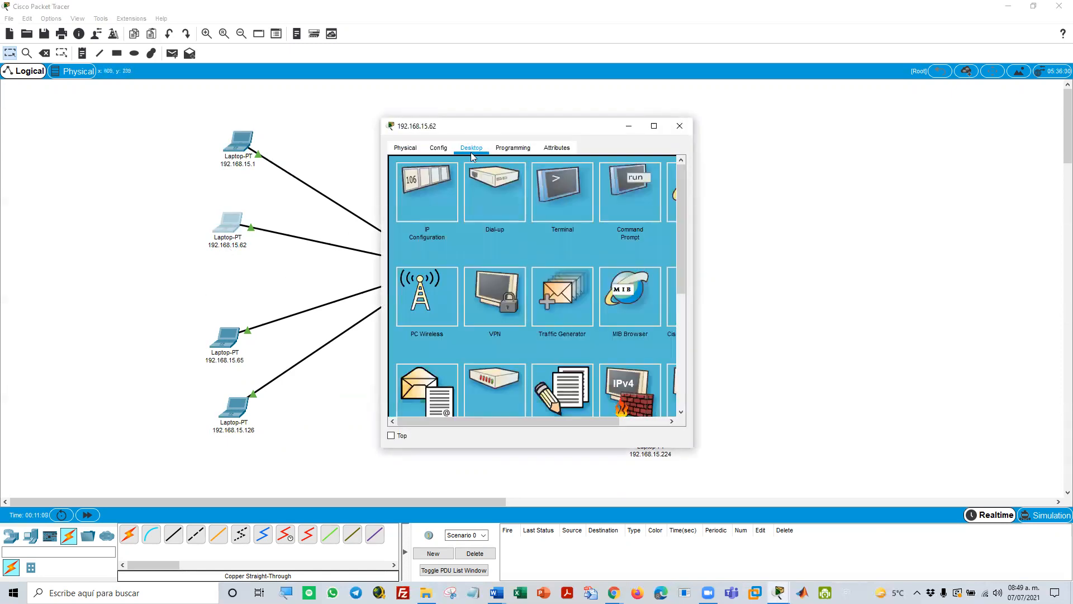
click(435, 181)
click(498, 225)
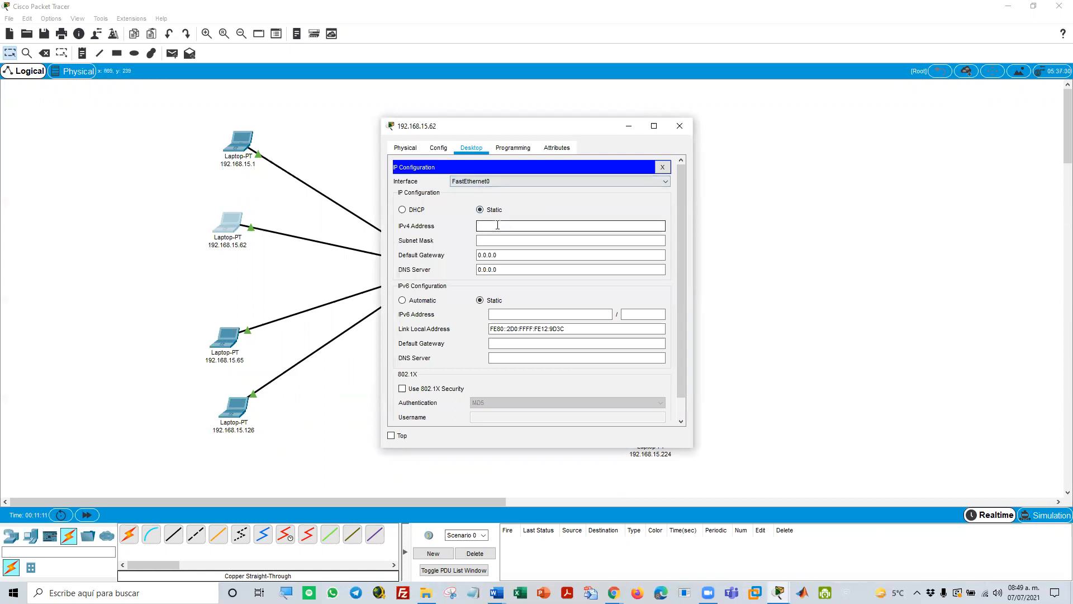
key(ctrl+v)
click(514, 241)
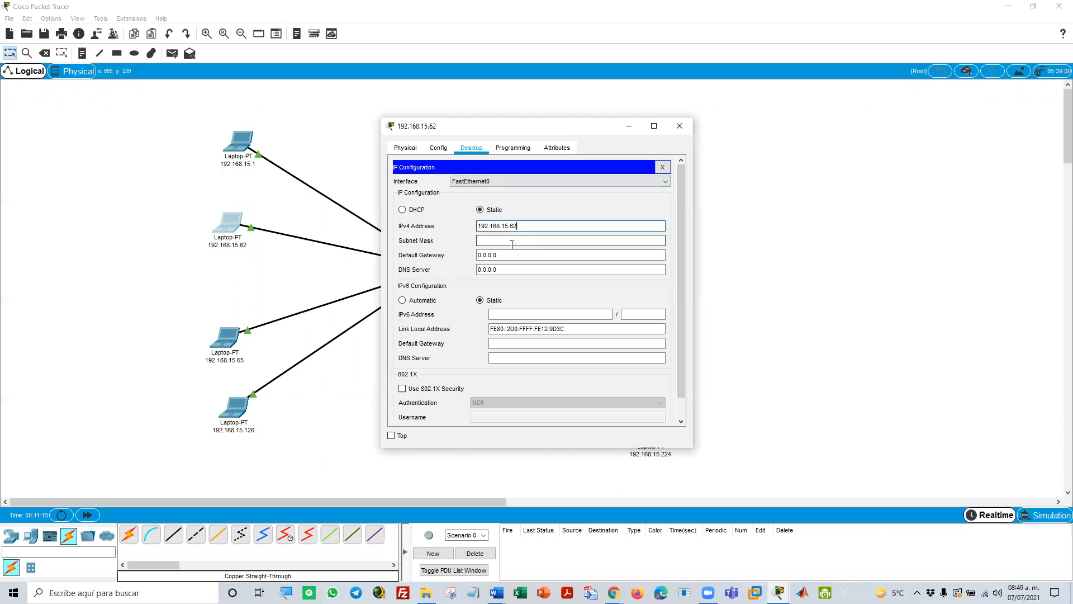
click(662, 168)
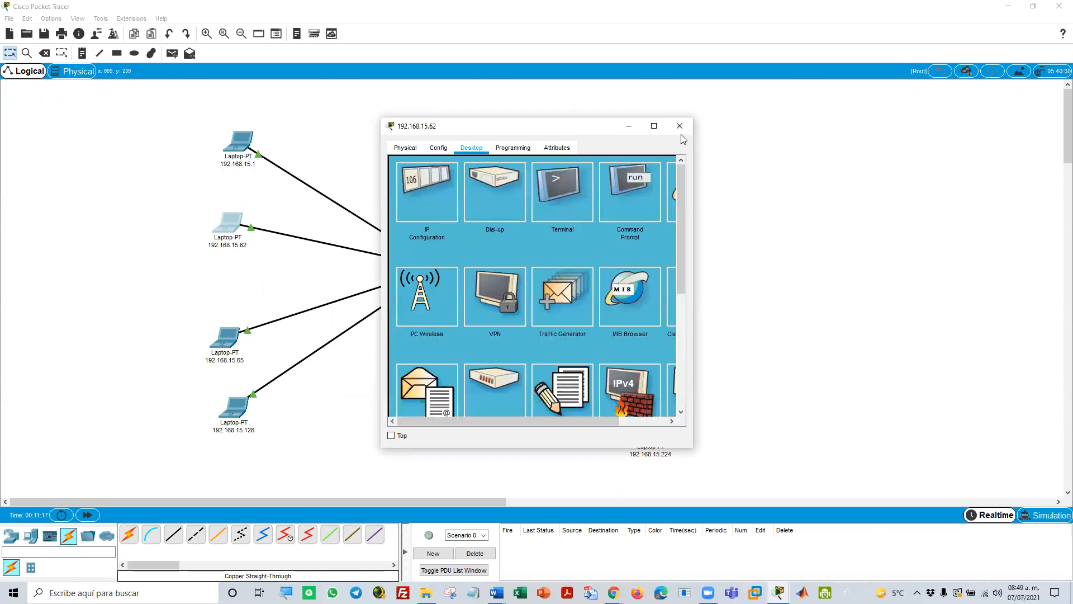
click(679, 126)
Assign the laptop labelled 192.168.15.65 the IPv4 address 192.168.15.126 with subnet mask 255.255.255.0
click(237, 333)
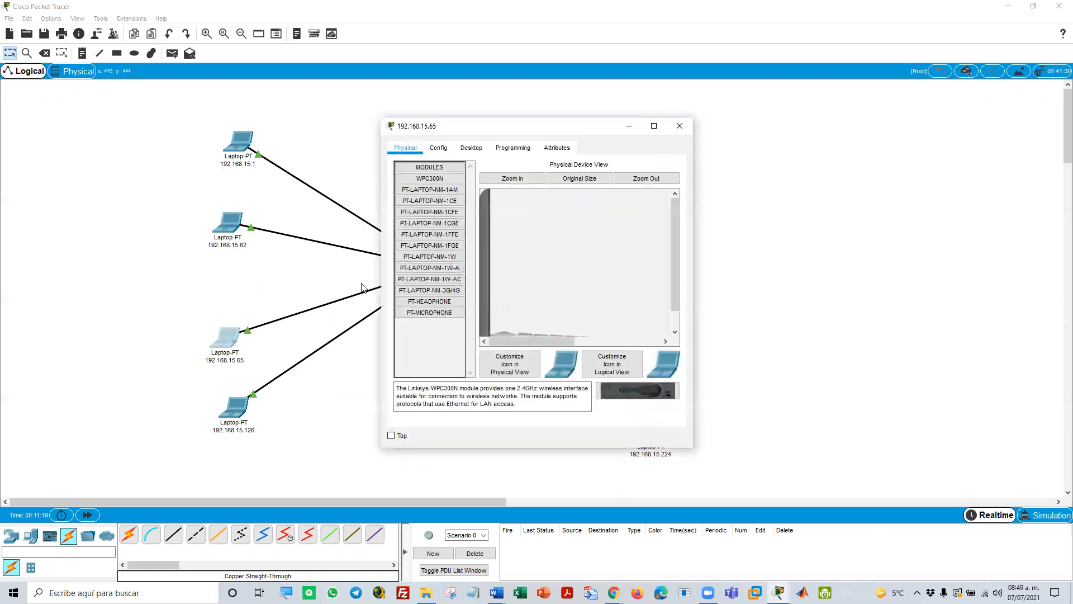
click(471, 147)
click(430, 196)
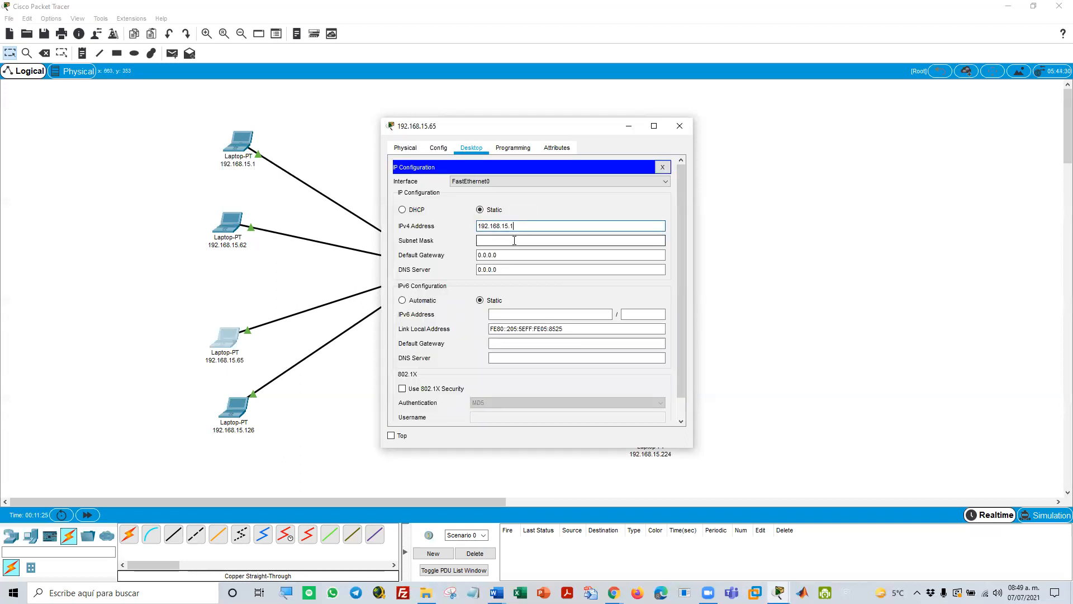
click(514, 241)
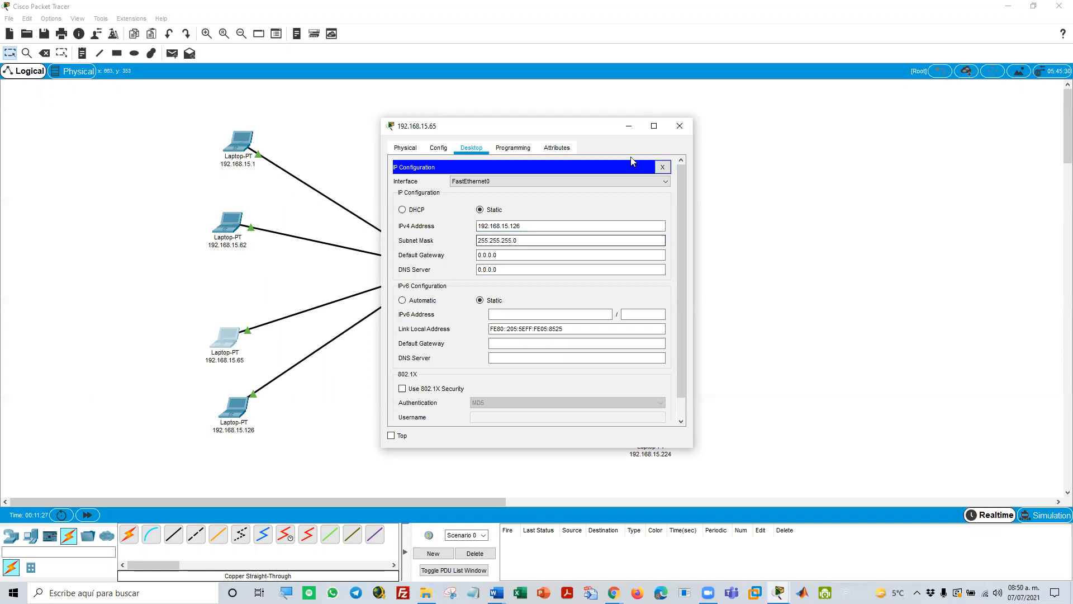
click(662, 166)
click(680, 126)
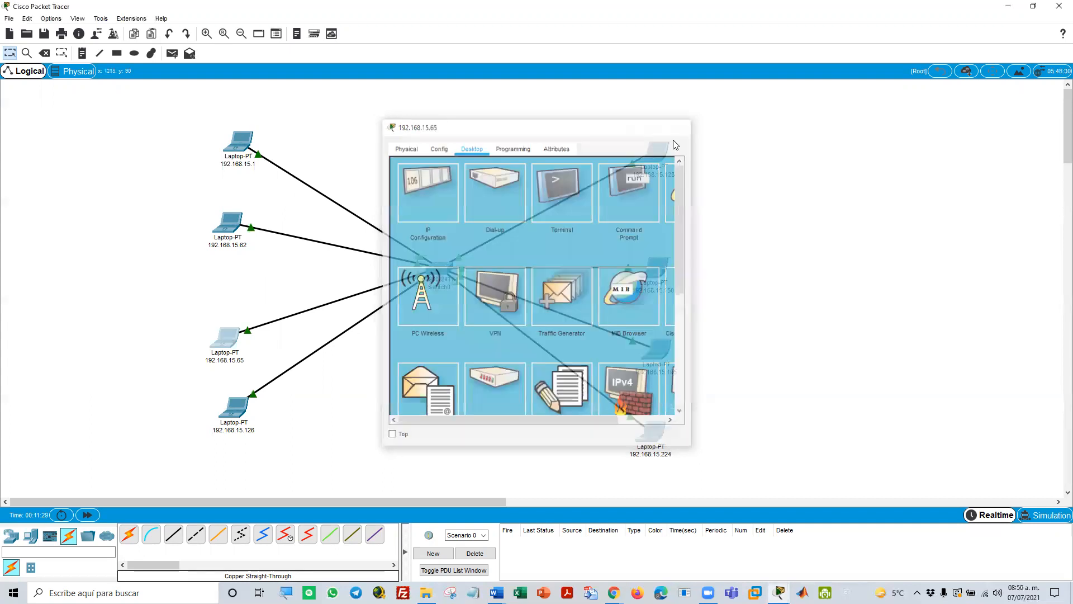
Assign the laptop labelled 192.168.15.128 the IPv4 address 192.168.15.129 with subnet mask 255.255.255.0
click(662, 160)
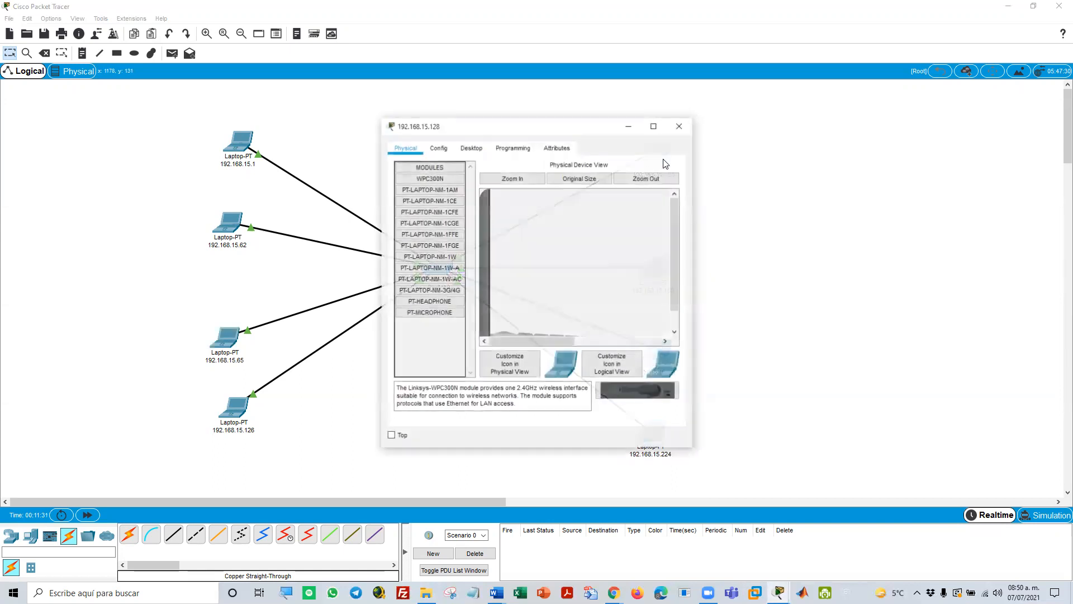
click(470, 147)
click(454, 198)
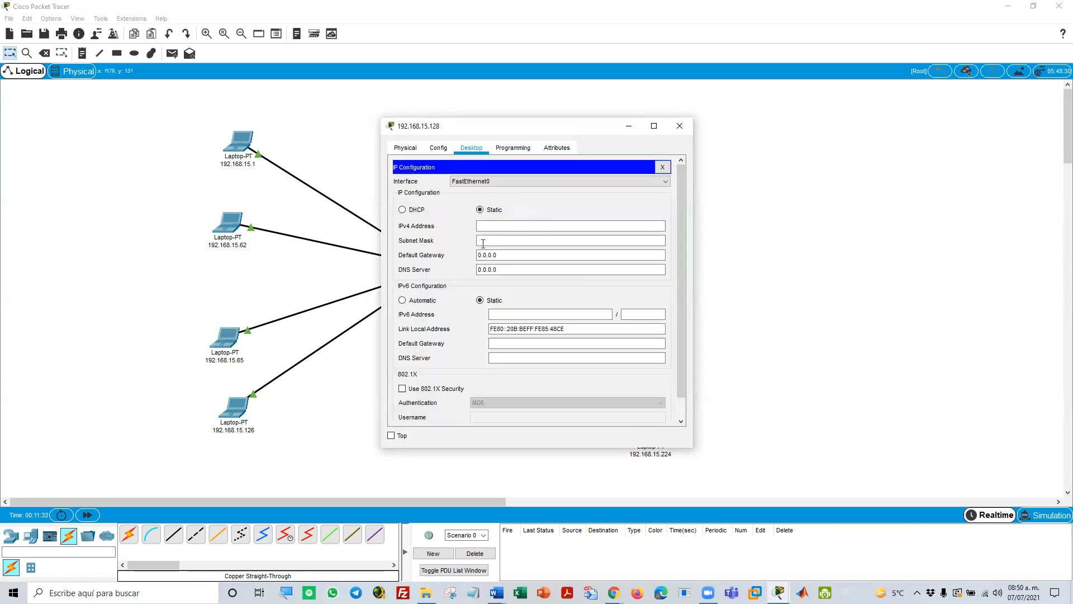
click(508, 224)
text(192.168.15.129)
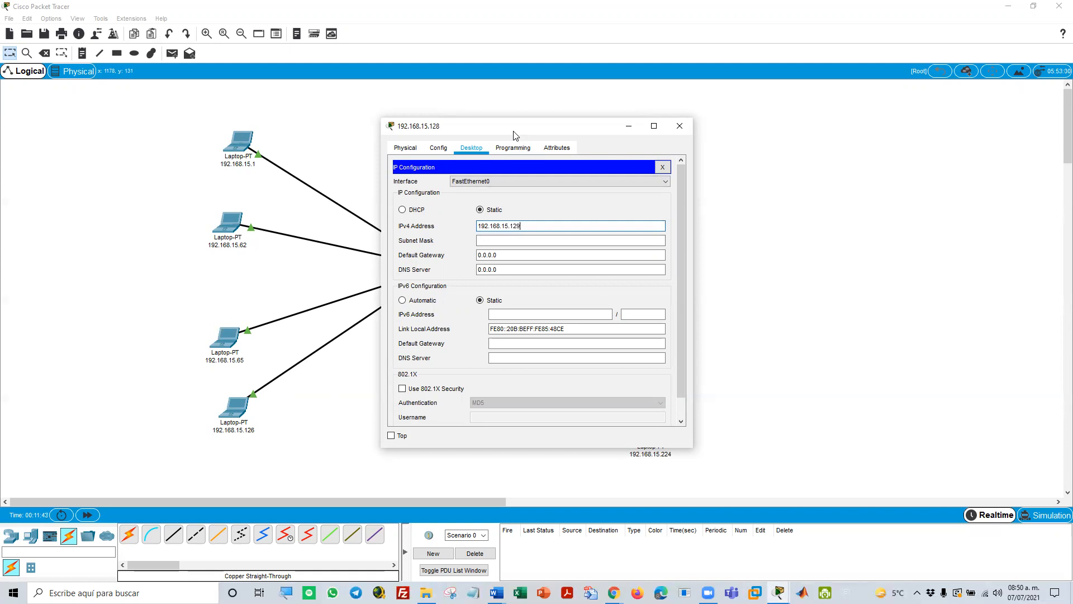
click(510, 240)
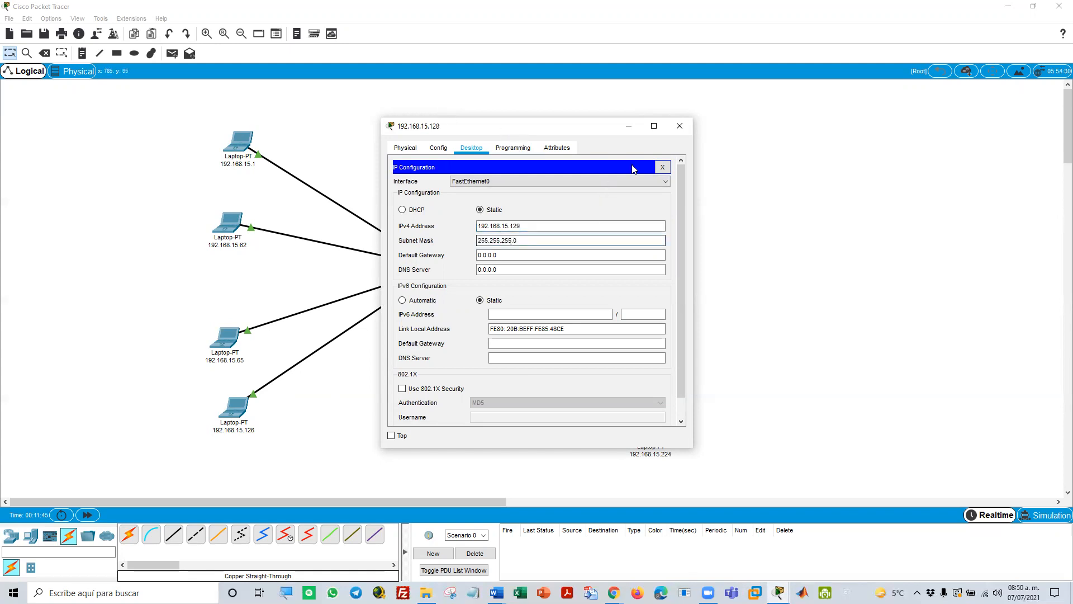
click(663, 168)
click(680, 126)
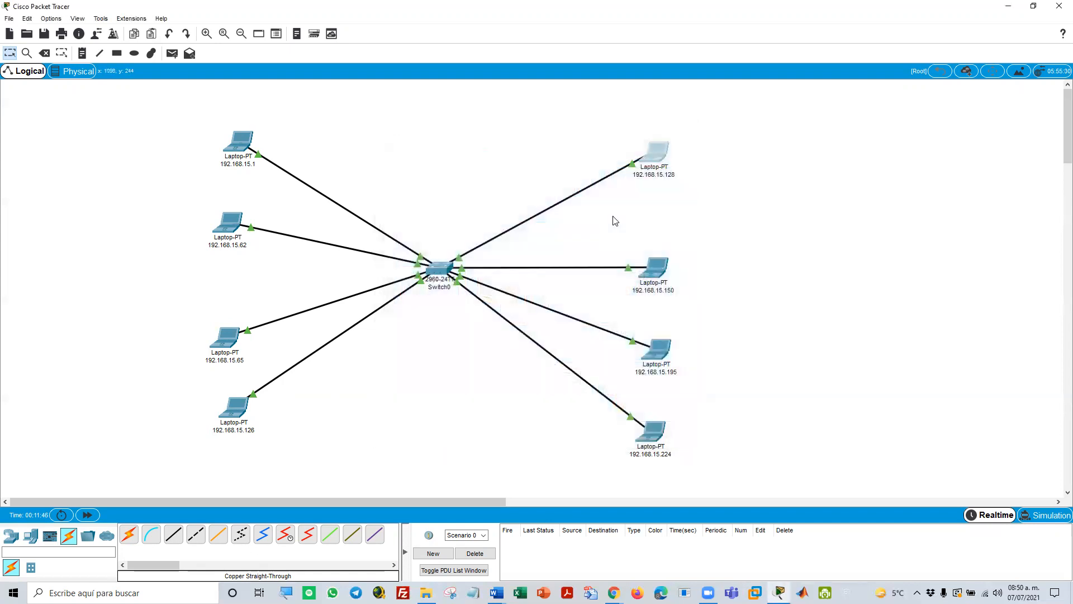
Change the label of the 192.168.15.128 laptop to 192.168.15.129
click(657, 175)
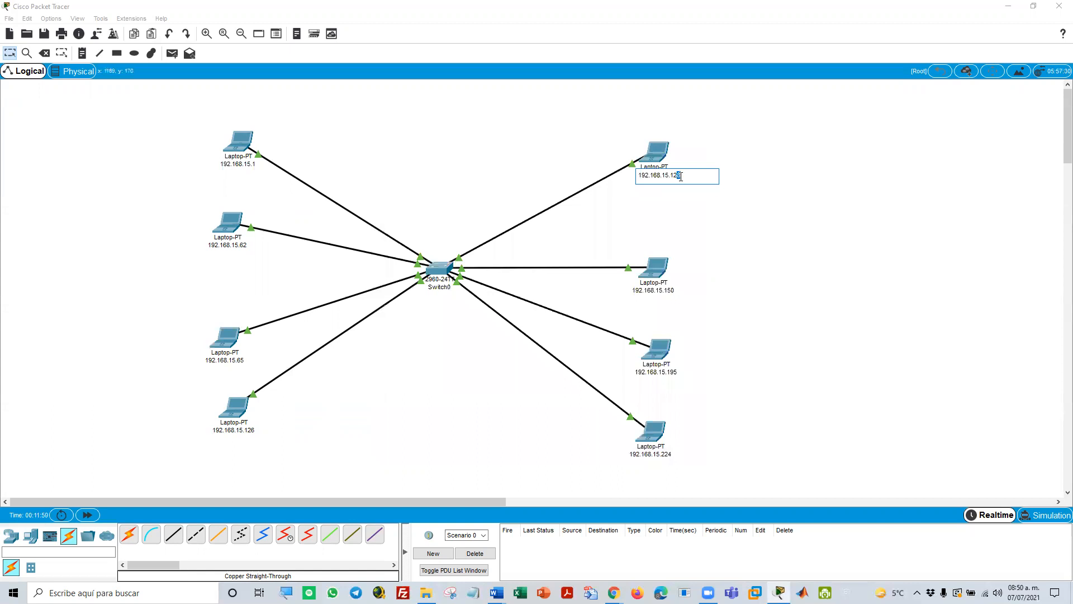
text(9)
key(Return)
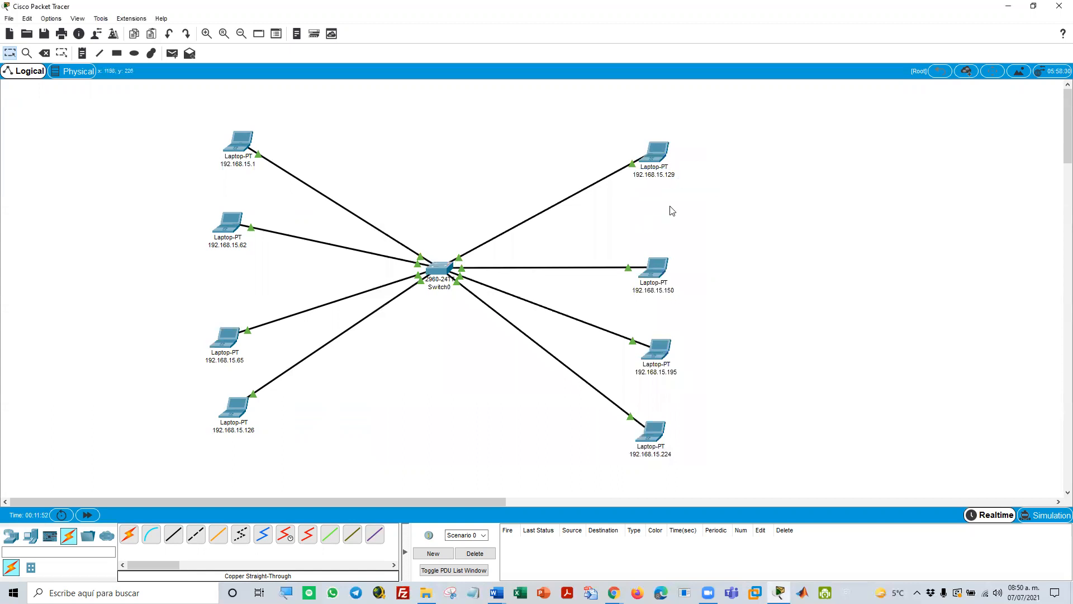
Assign the laptop labelled 192.168.15.150 the IPv4 address 192.168.15.151 with subnet mask 255.255.255.0
click(656, 267)
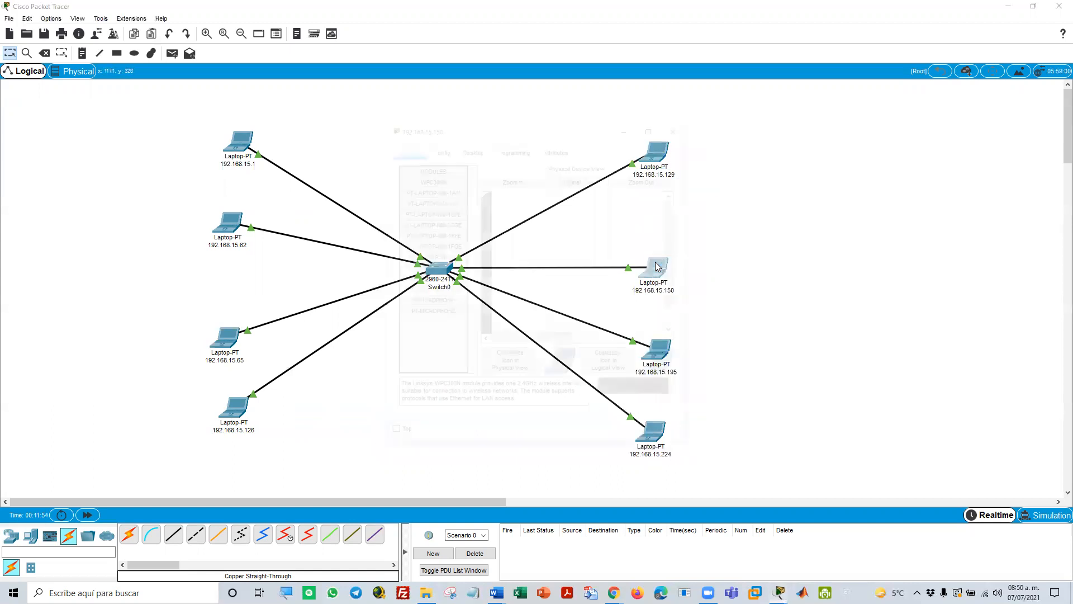
click(472, 148)
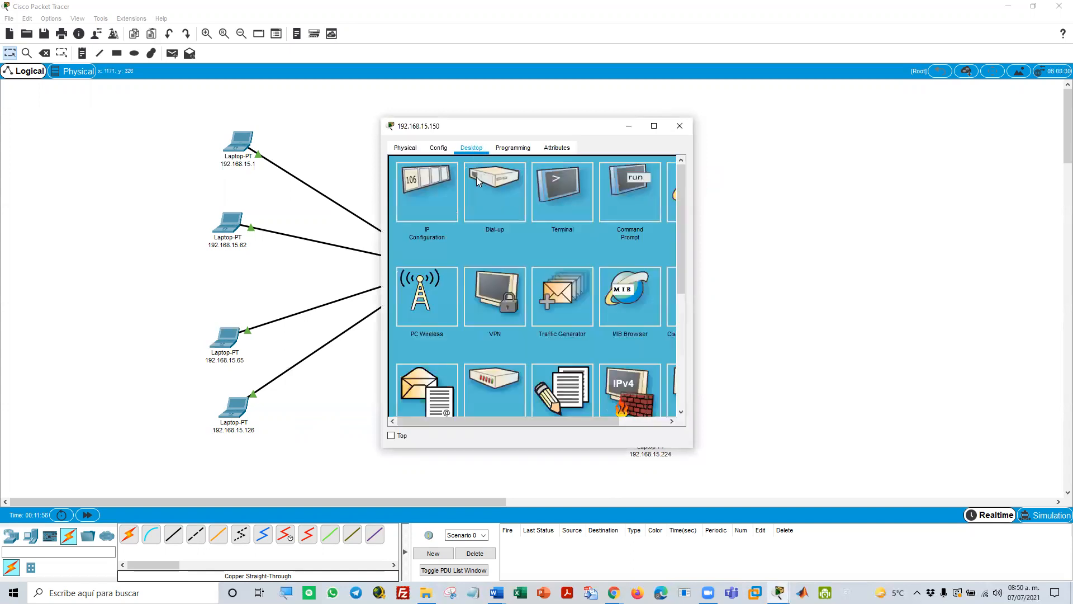
click(440, 202)
click(500, 228)
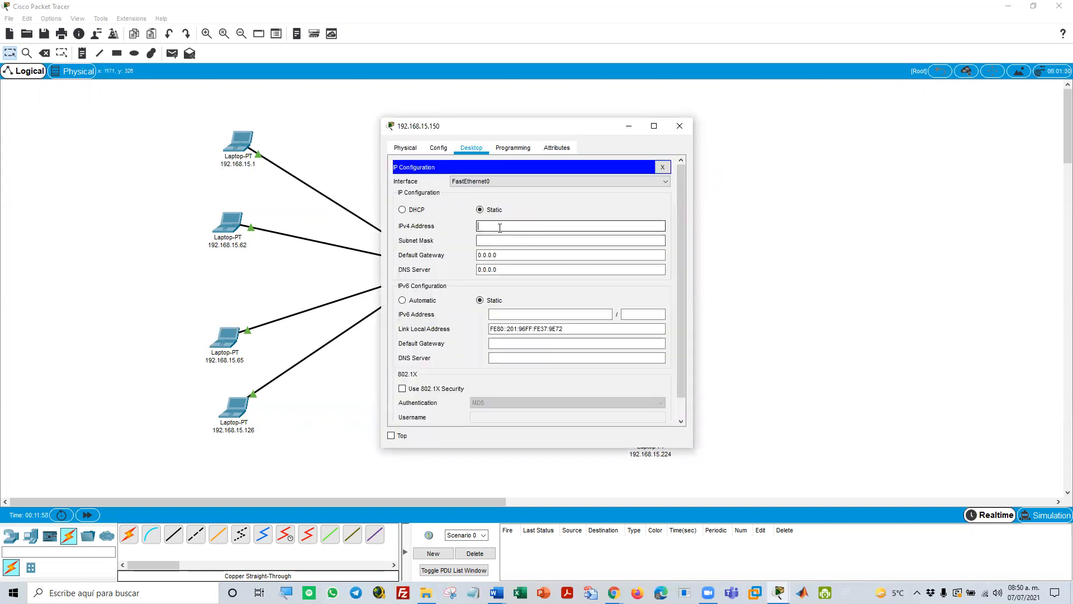
text(192.168.15.151)
click(490, 240)
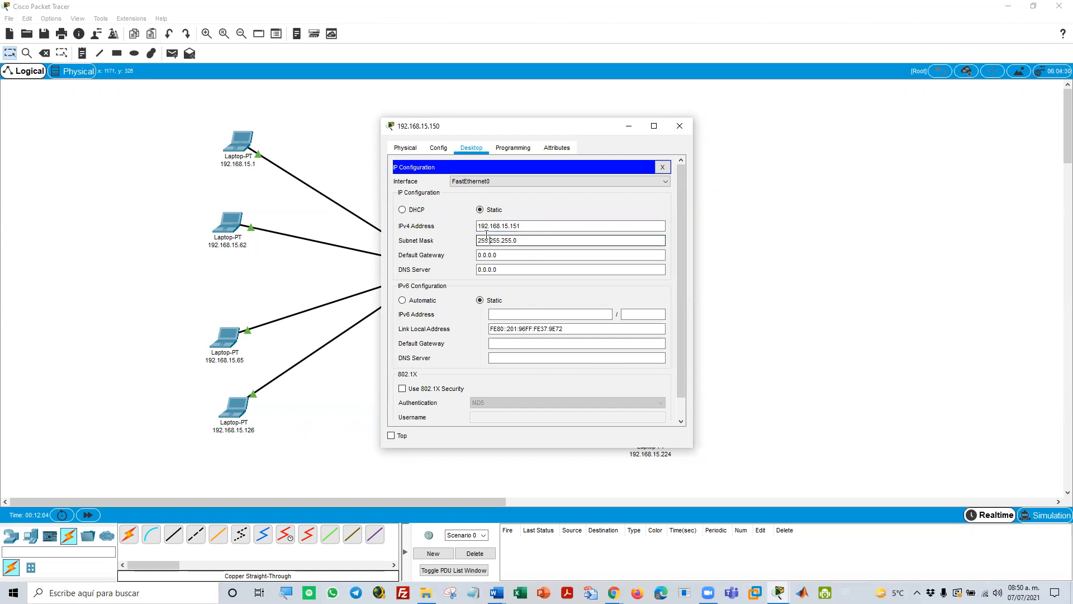
click(664, 167)
click(677, 126)
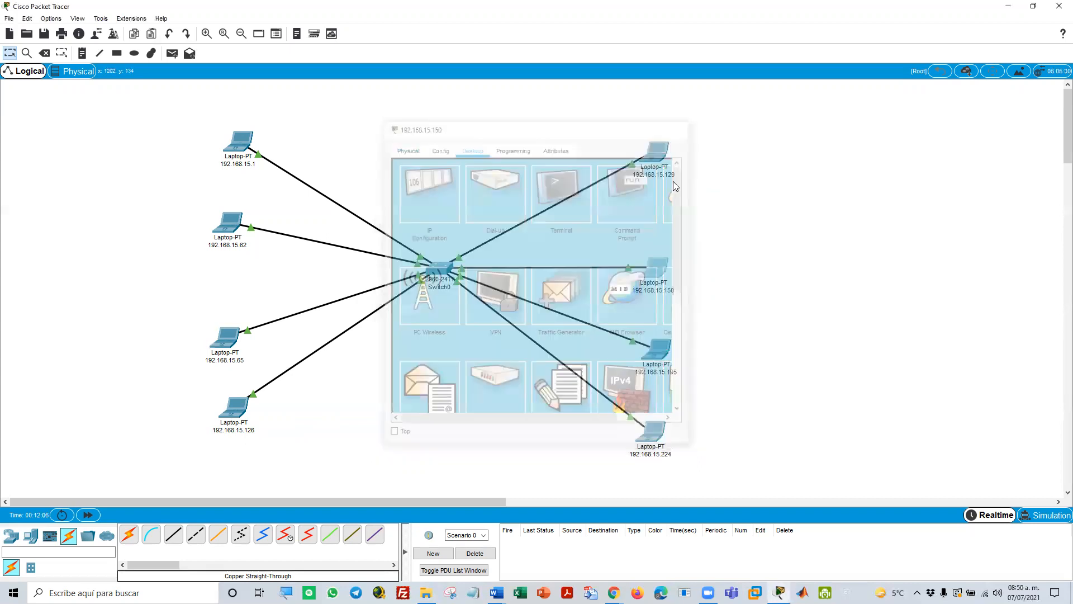
Change the label of the 192.168.15.150 laptop to 192.168.15.151
click(664, 292)
text(1)
key(Return)
Copy the 192.168.15.195 laptop's label and assign it that IPv4 address with subnet mask 255.255.255.0
click(657, 372)
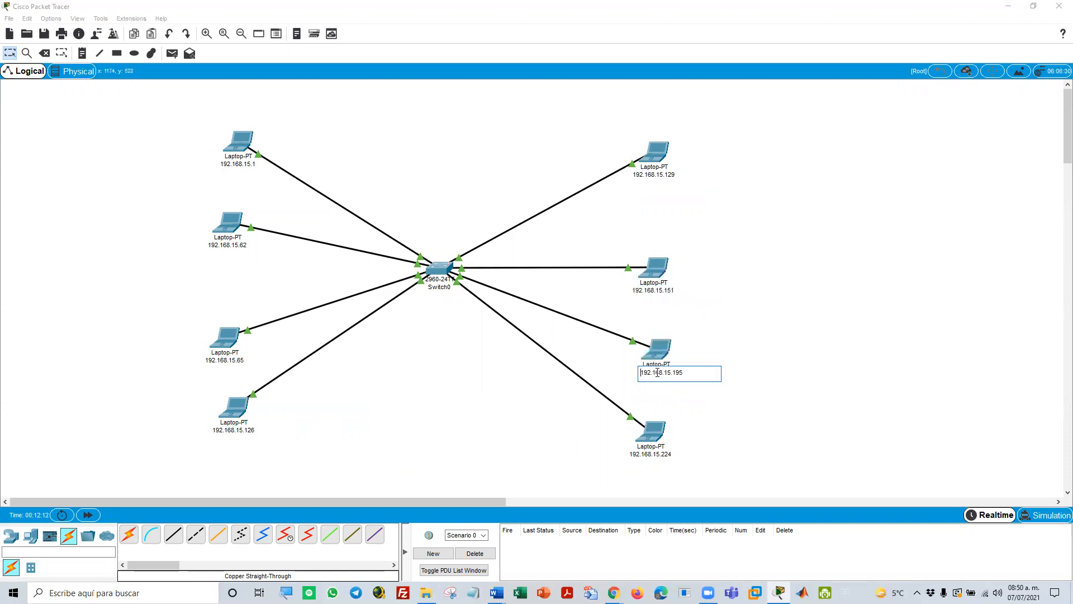
double_click(692, 372)
key(ctrl+c)
click(657, 342)
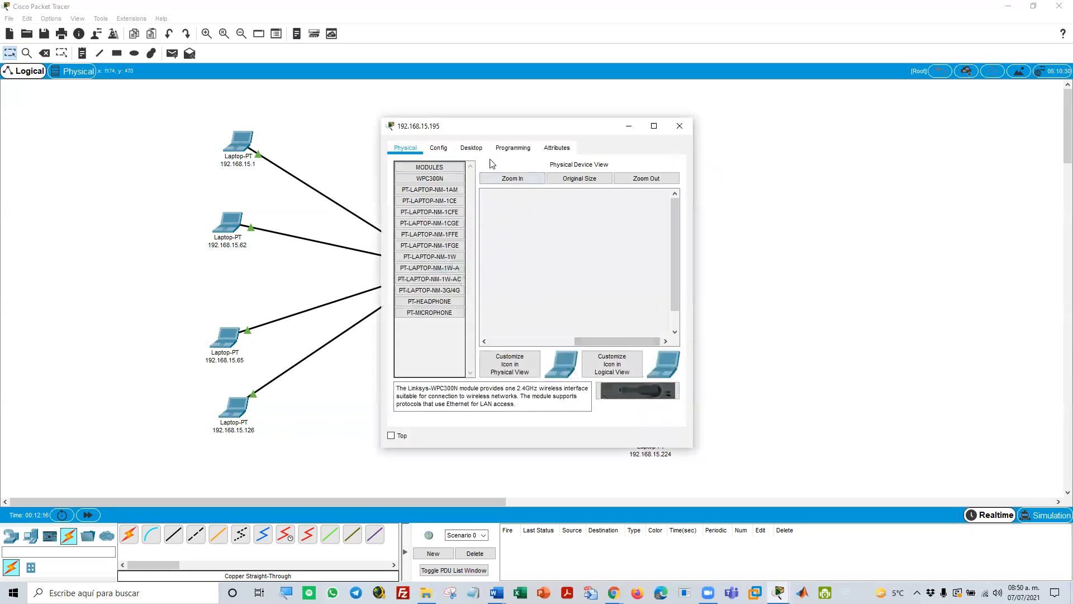
click(471, 147)
click(449, 182)
click(498, 225)
key(ctrl+v)
click(507, 239)
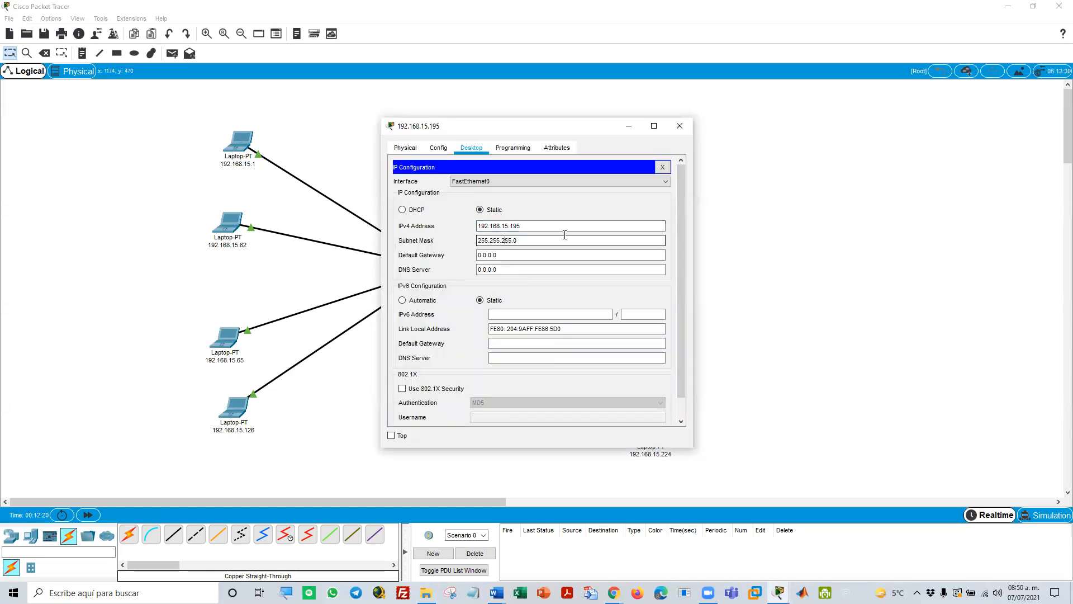
click(662, 167)
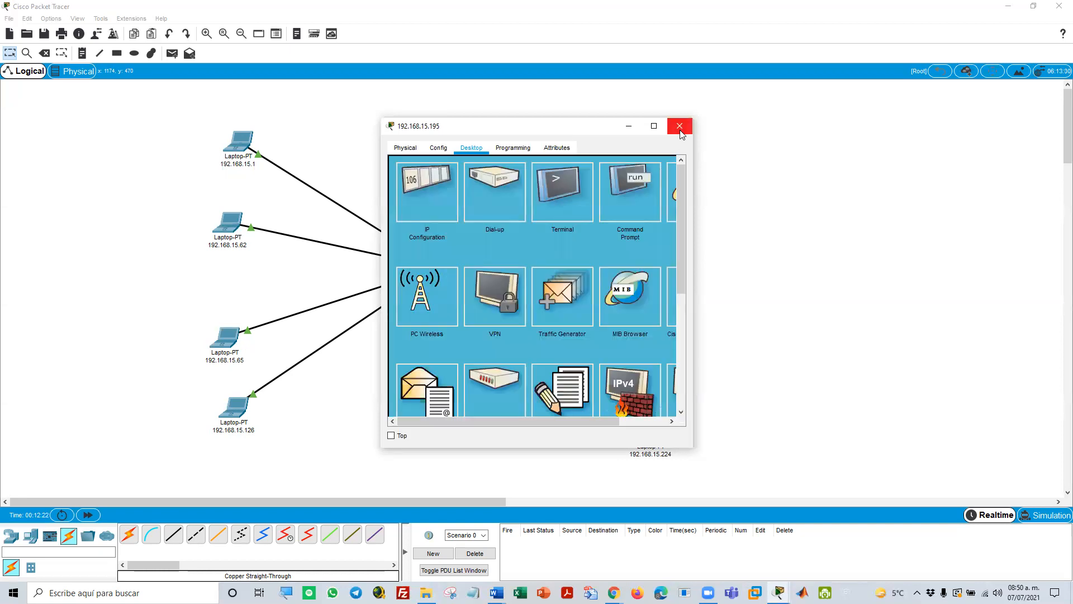
click(680, 126)
Assign the laptop labelled 192.168.15.224 the IPv4 address 192.168.15.224 with subnet mask 255.255.255.0
click(654, 431)
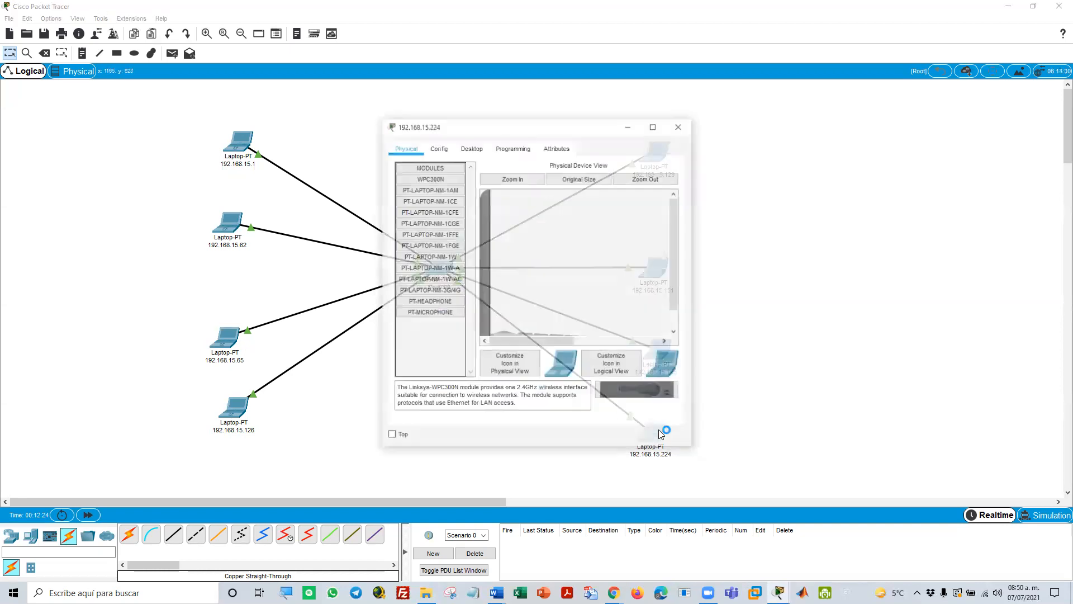
click(472, 147)
click(437, 210)
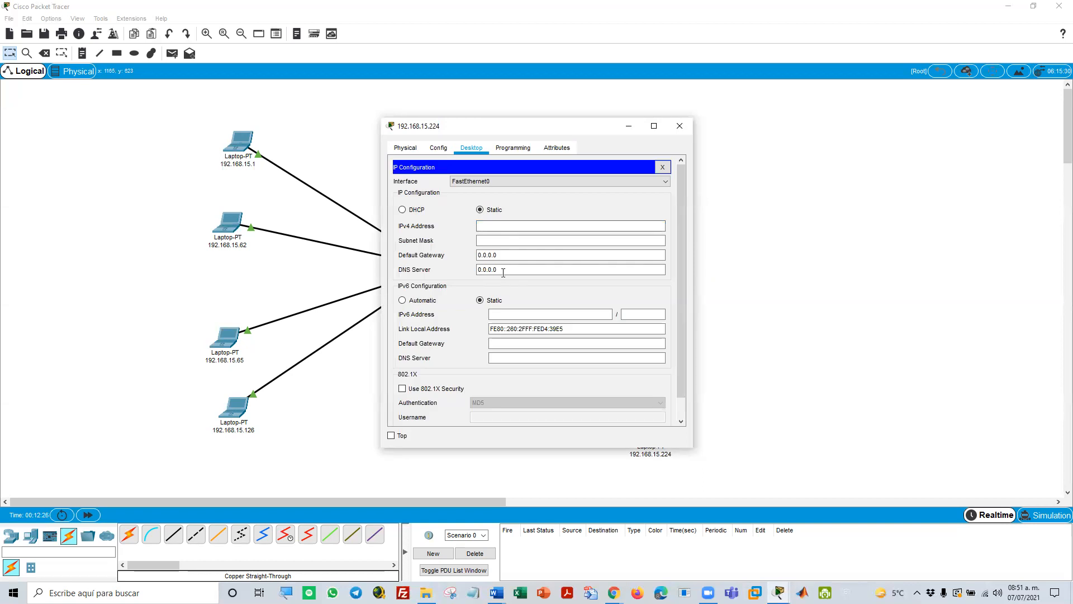
click(497, 227)
key(ctrl+v)
click(499, 240)
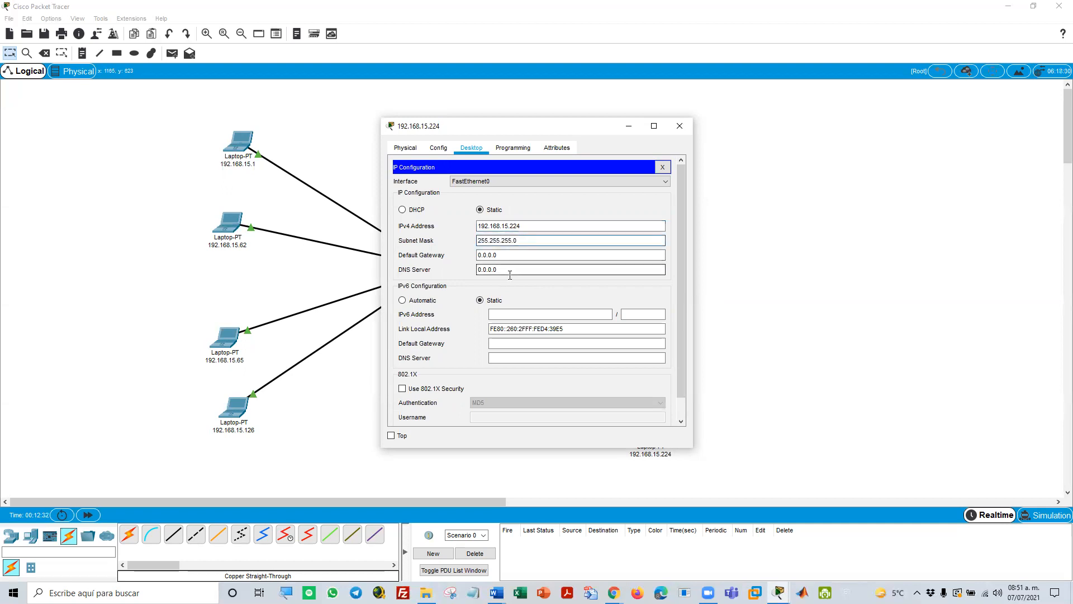
key(Tab)
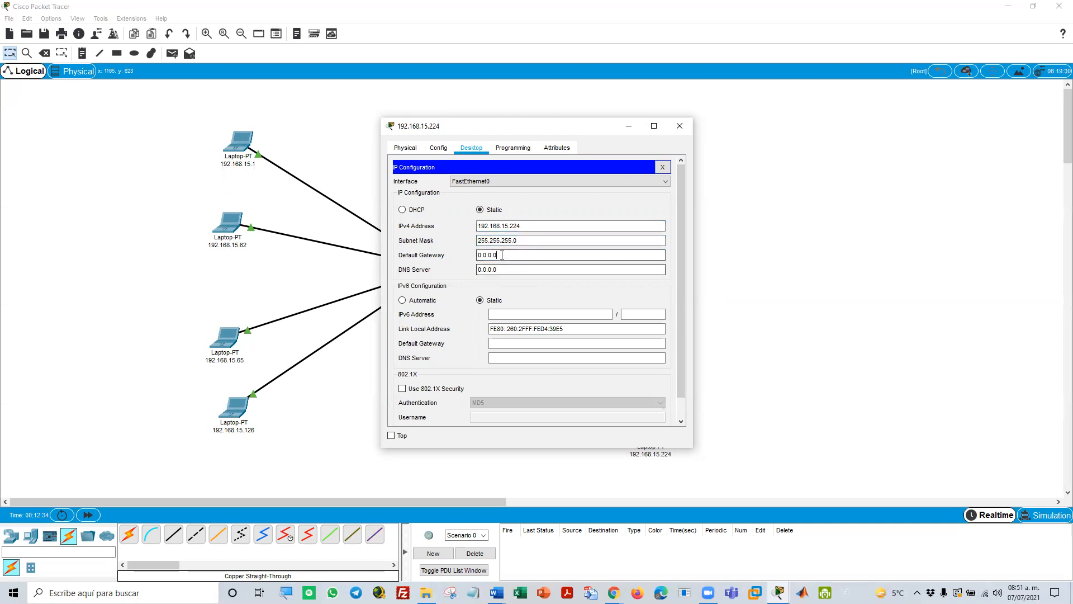
key(Tab)
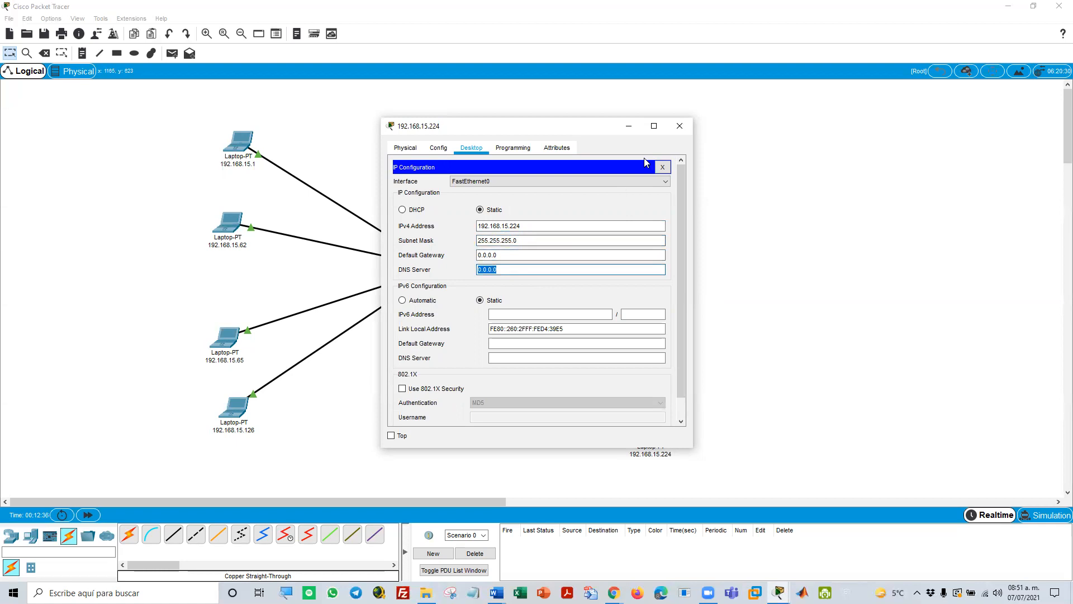
click(662, 167)
click(679, 126)
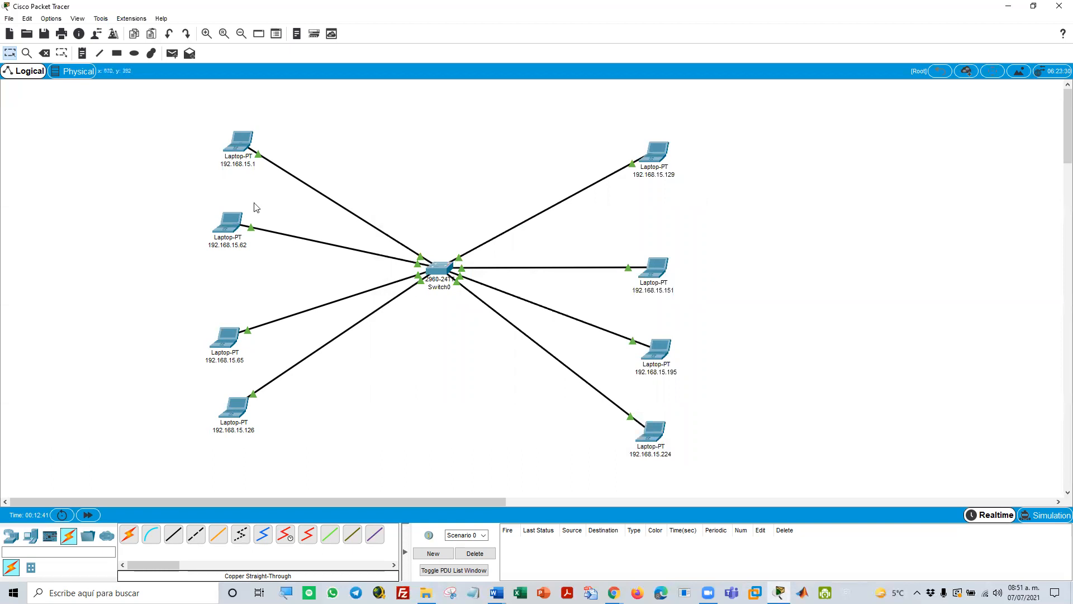
Send simple PDU test messages from the 192.168.15.1 laptop to the 192.168.15.129 and 192.168.15.62 laptops
click(173, 54)
click(237, 143)
click(658, 147)
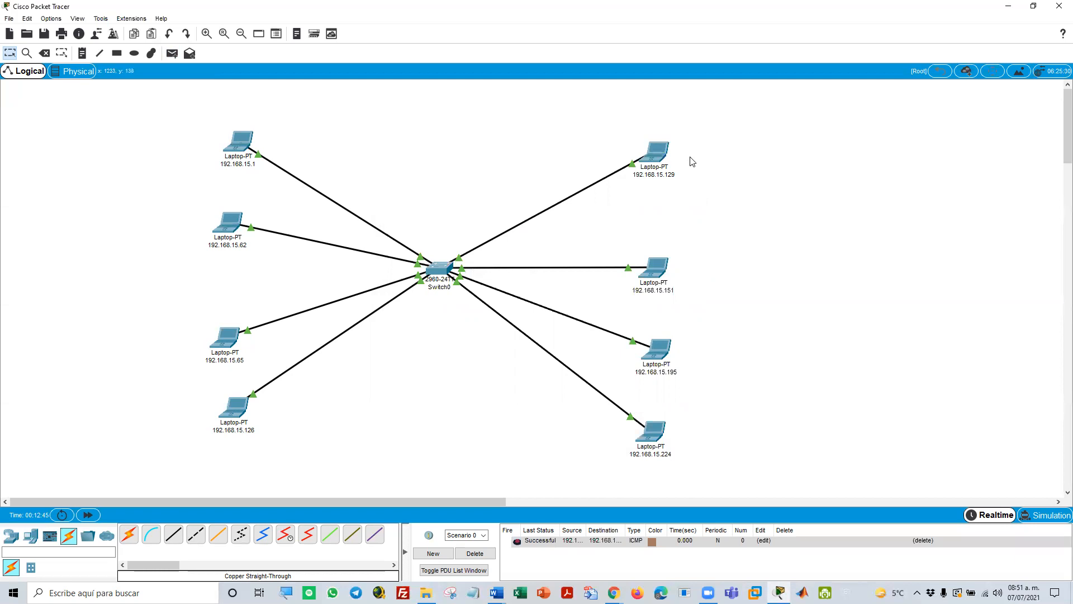
click(169, 56)
click(243, 144)
click(232, 233)
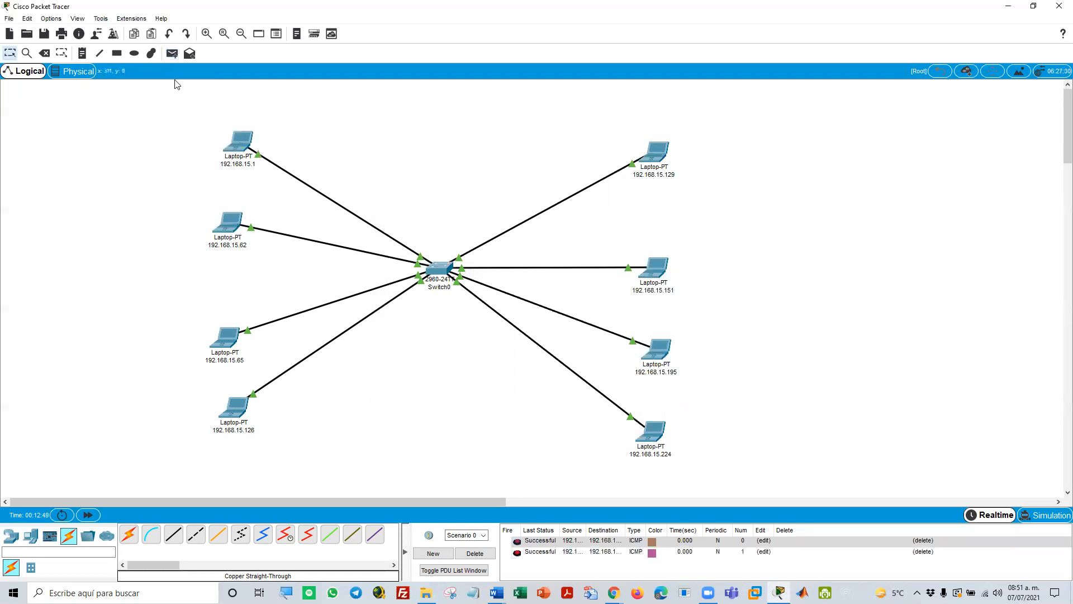
Try to send a simple PDU from the 192.168.15.1 laptop to the 192.168.15.126 laptop
click(178, 54)
click(243, 146)
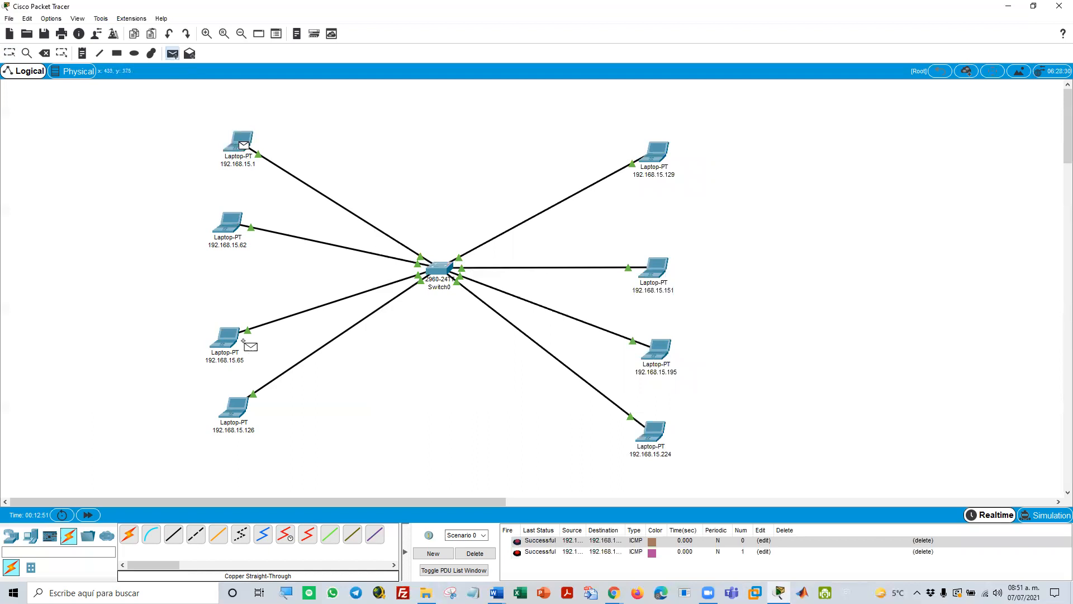
click(234, 406)
click(583, 310)
key(Escape)
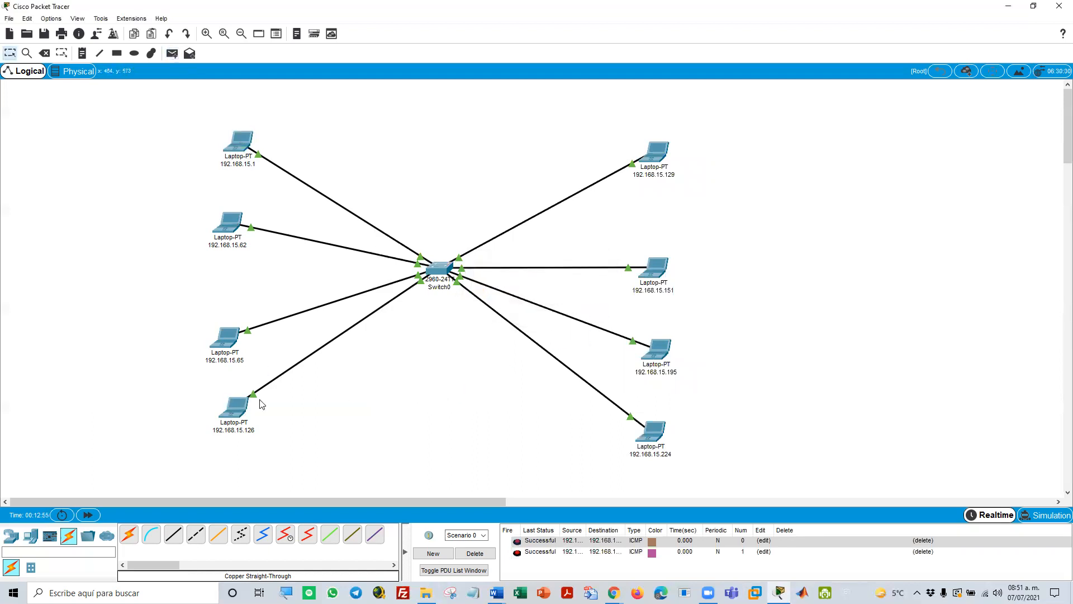
Try to assign the laptop labelled 192.168.15.126 the IPv4 address matching its label
click(242, 407)
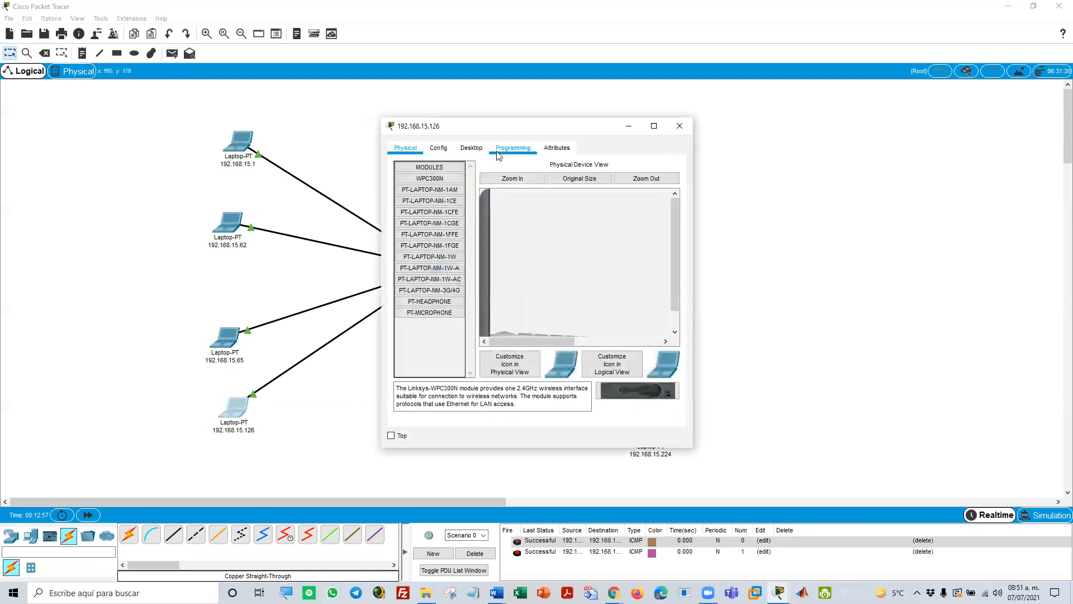
click(473, 148)
click(446, 196)
click(491, 227)
key(ctrl+v)
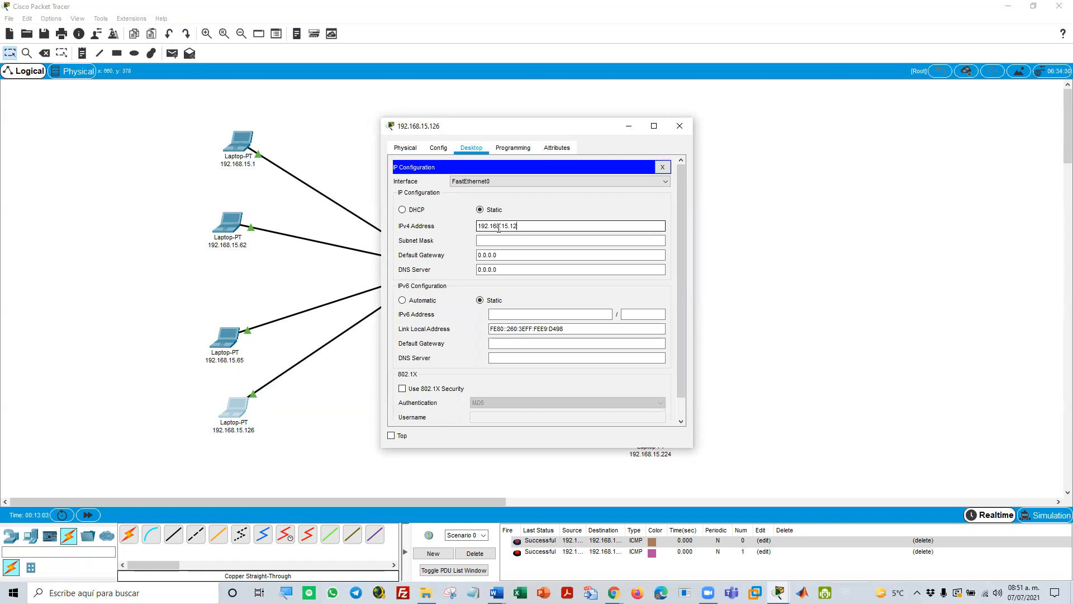
click(508, 241)
click(506, 225)
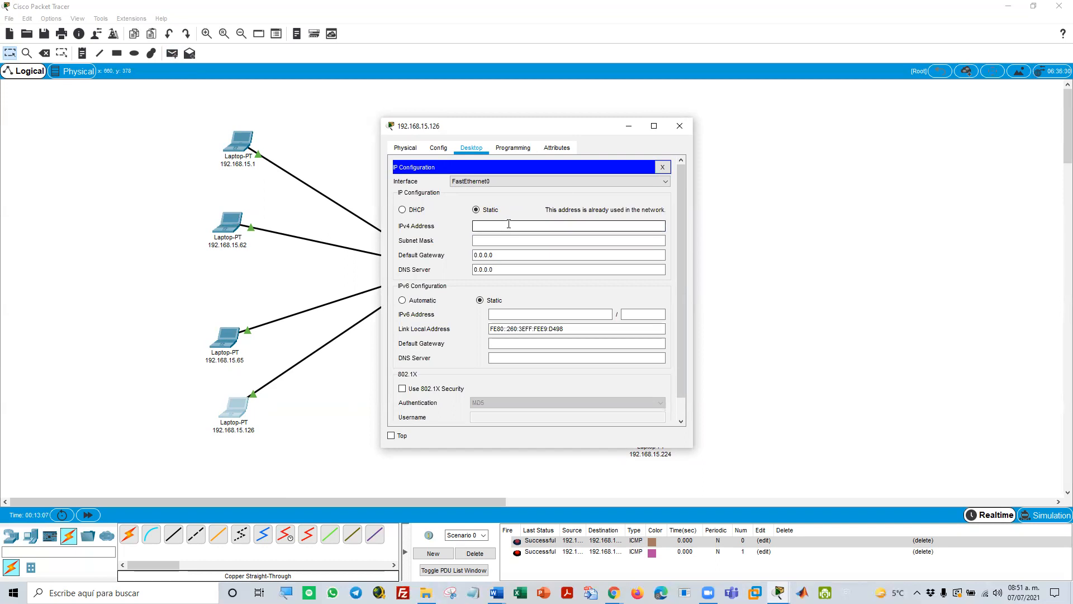
click(663, 167)
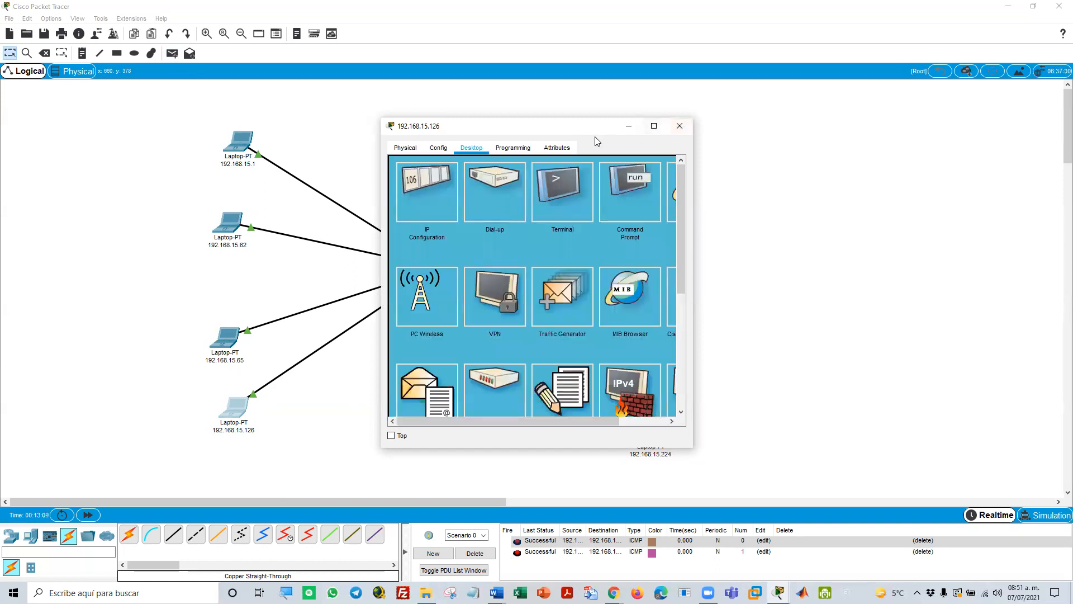
drag(592, 134, 792, 128)
Correct the IPv4 address of the laptop labelled 192.168.15.65 to match its label
click(226, 337)
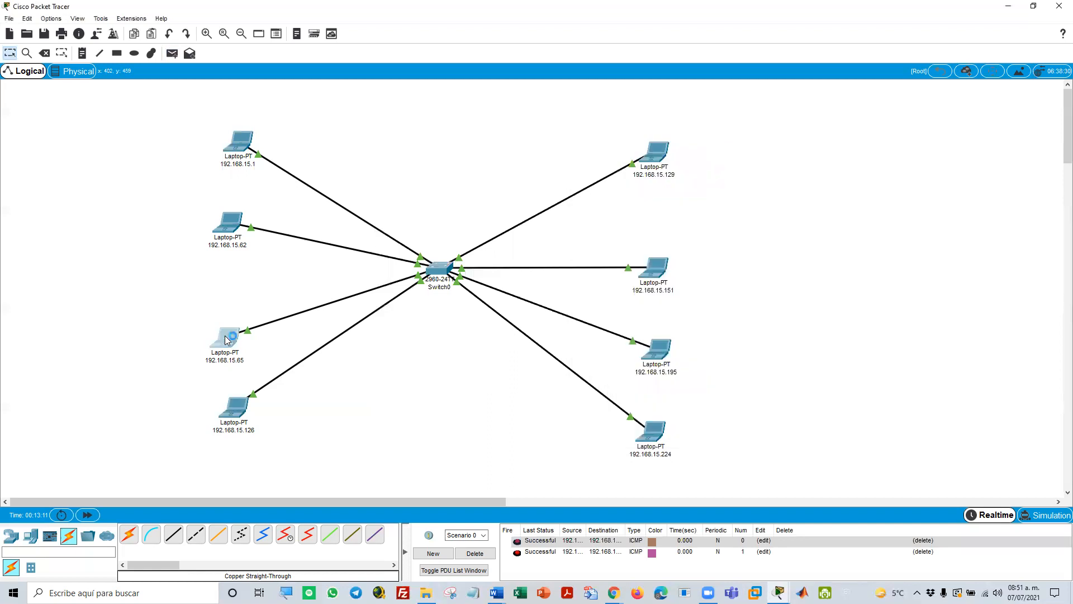
click(427, 190)
click(518, 227)
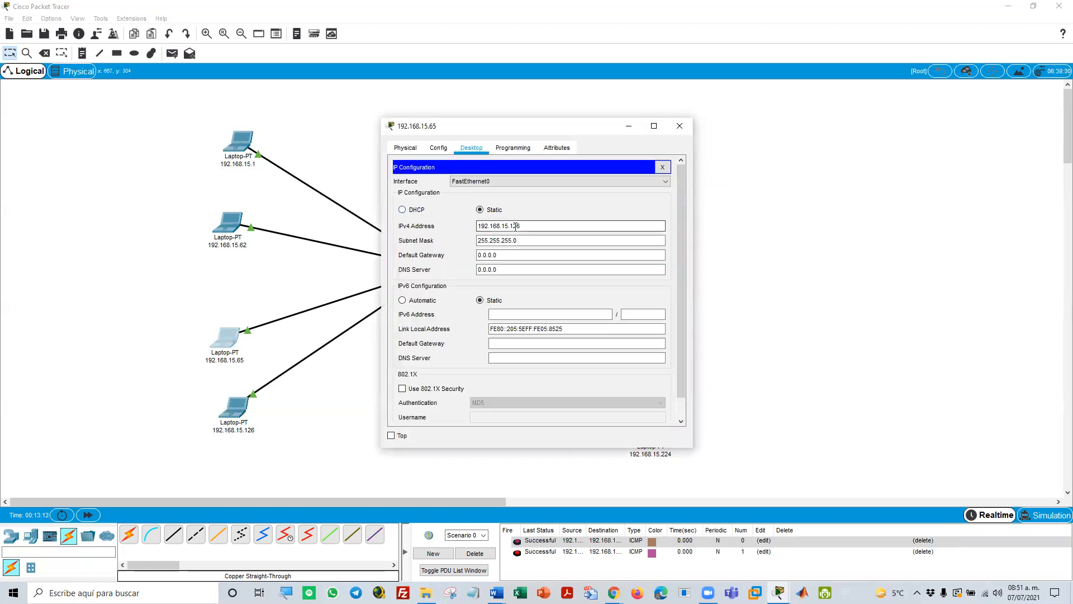
drag(548, 229, 416, 231)
key(ctrl+c)
click(515, 227)
click(523, 237)
click(544, 229)
click(662, 167)
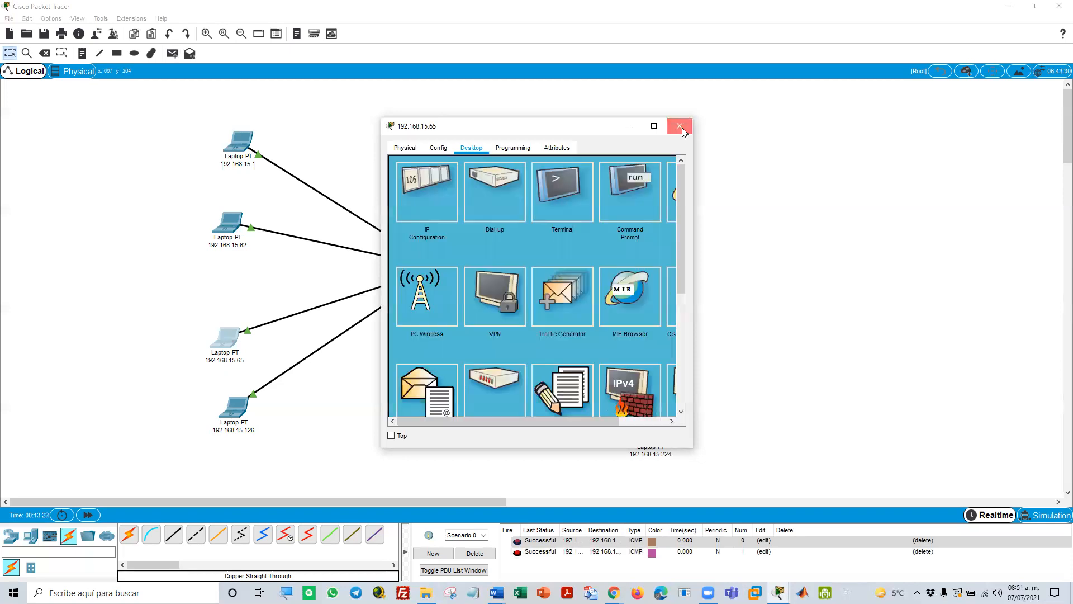
click(680, 126)
Assign the laptop labelled 192.168.15.126 the IPv4 address 192.168.15.126 with subnet mask 255.255.255.0
click(237, 408)
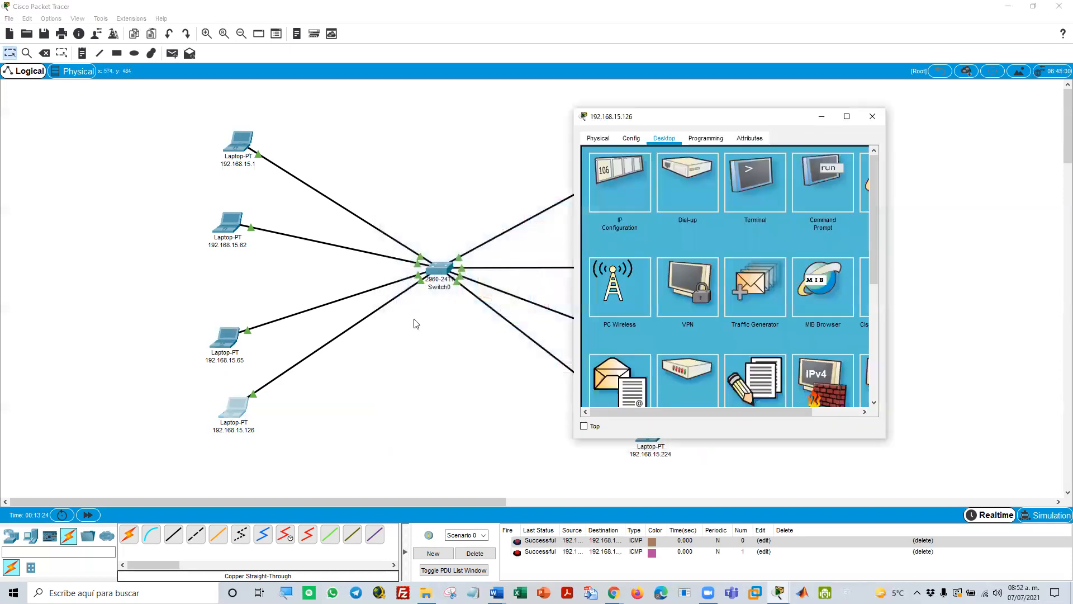
click(619, 189)
click(677, 216)
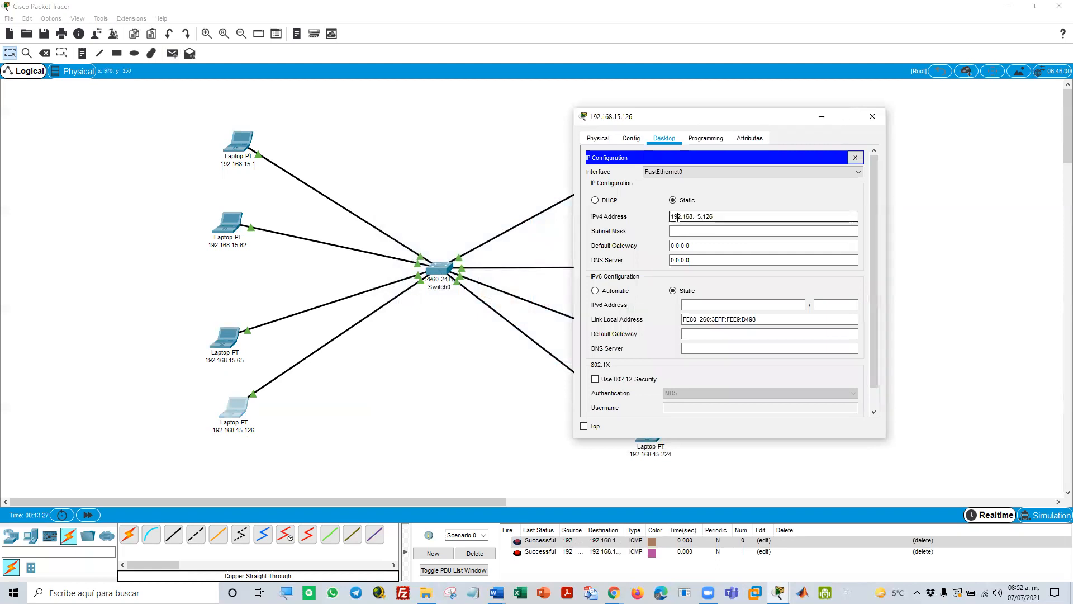
key(Tab)
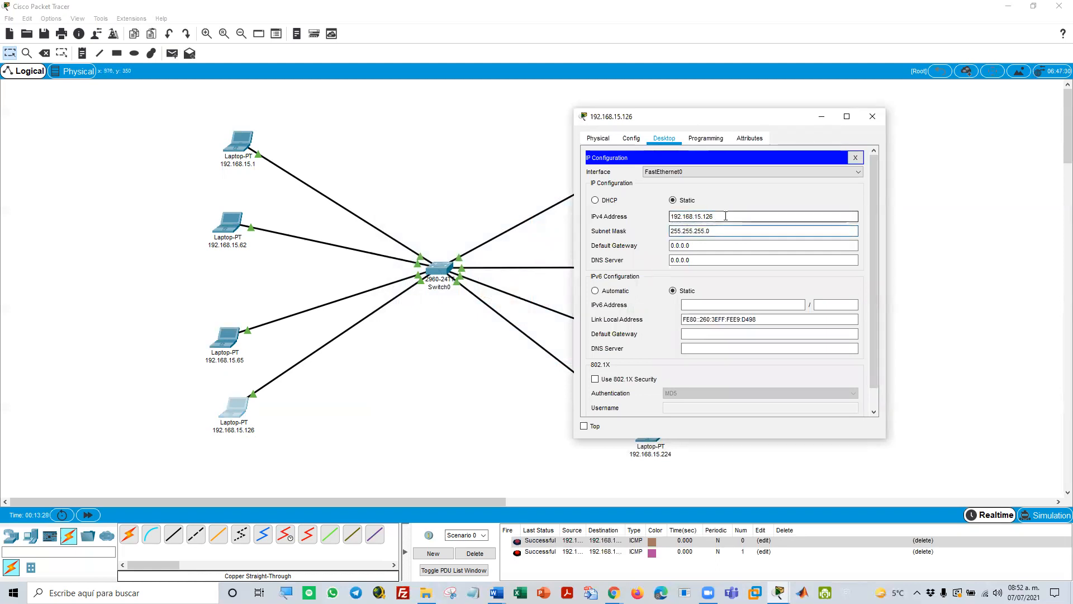
click(855, 157)
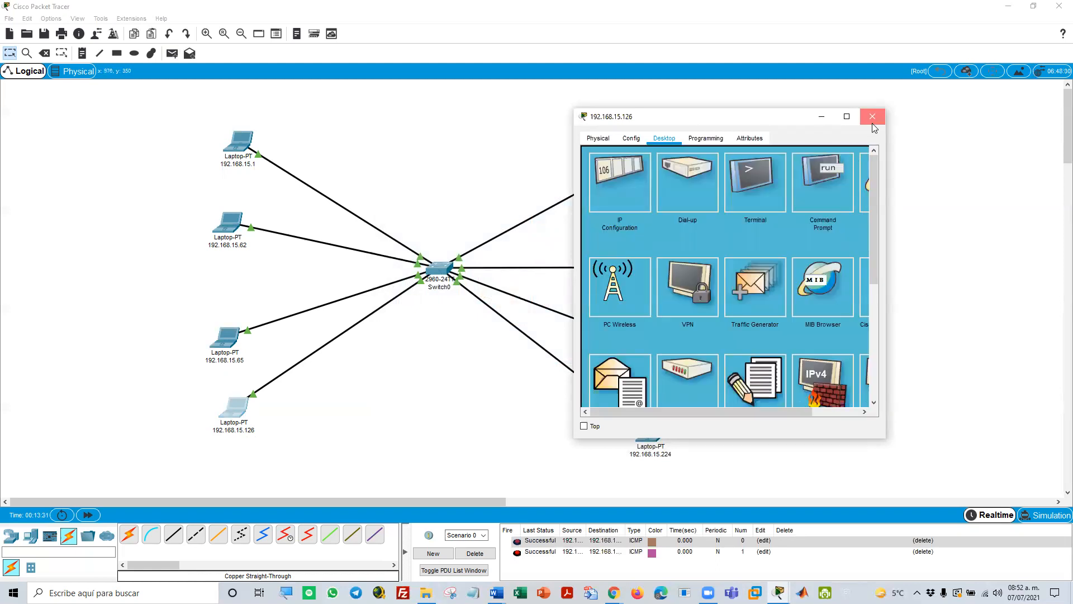
click(873, 117)
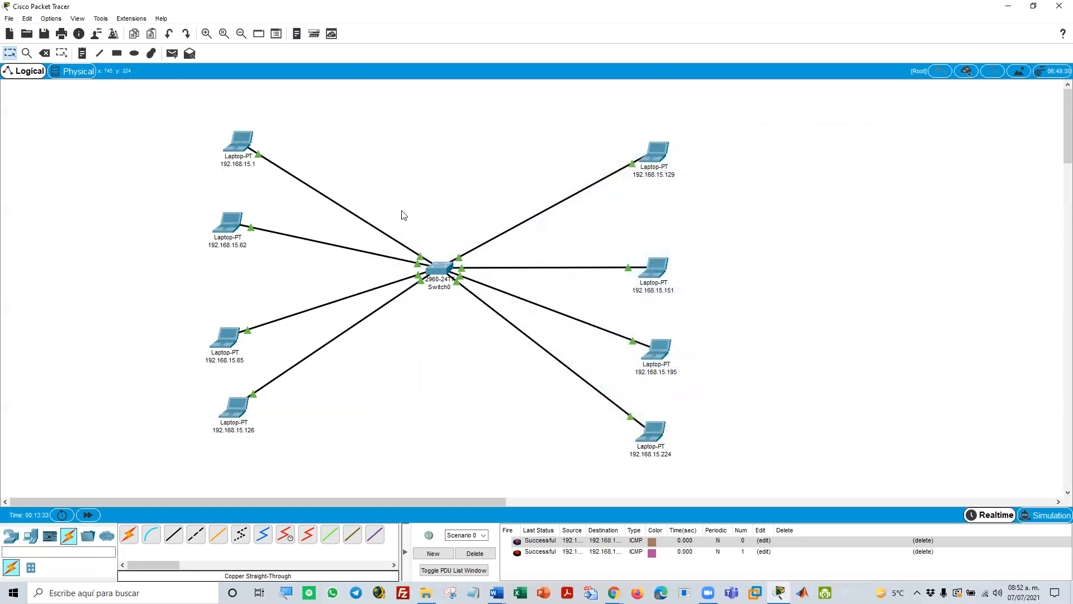
Add a standalone PC to the left of the 192.168.15.1 and 192.168.15.62 laptops and open its IP configuration
click(31, 535)
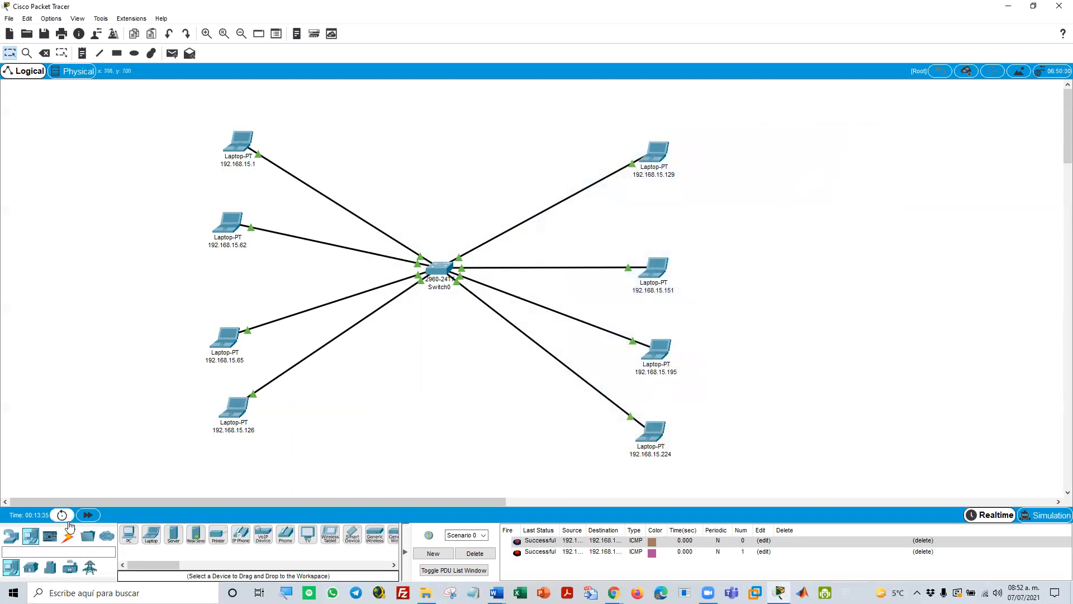
drag(128, 534, 96, 204)
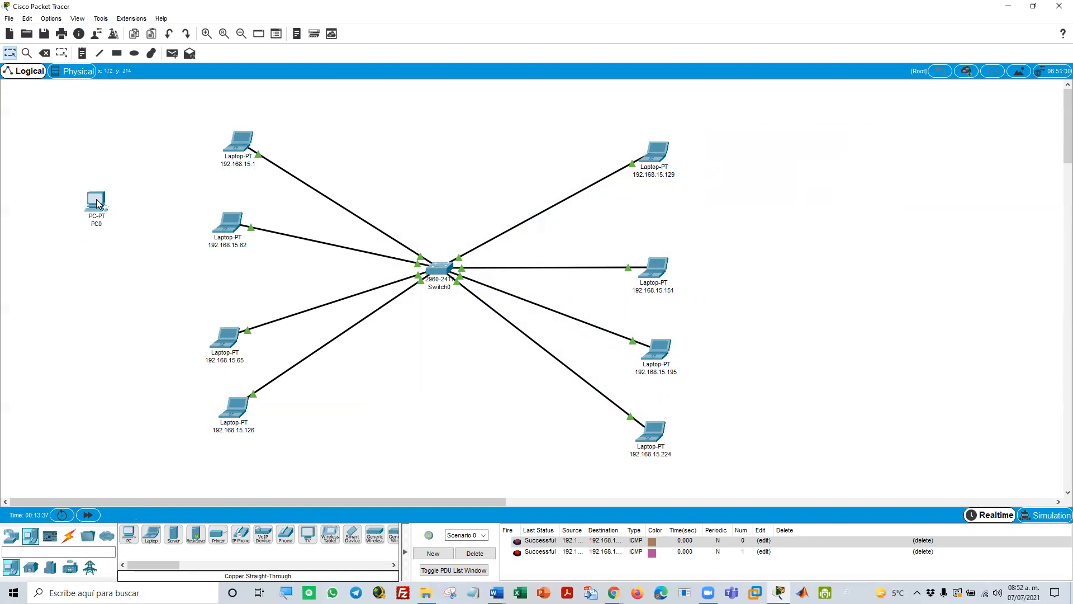
click(96, 204)
click(471, 148)
click(442, 191)
Try to give the new PC the network address 192.168.15.0 with the default subnet mask
click(500, 226)
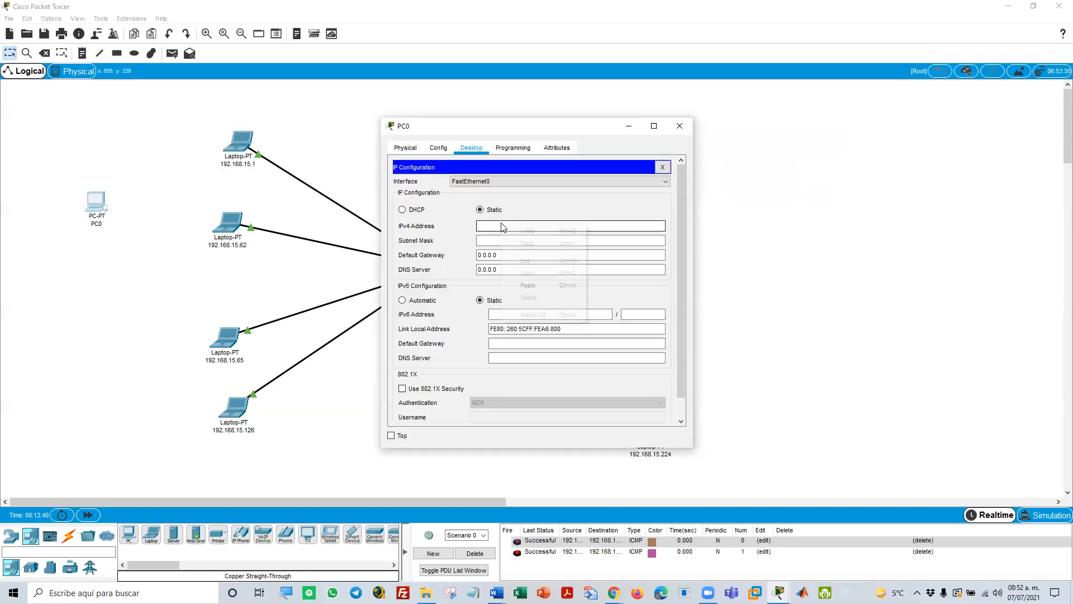
right_click(501, 225)
click(527, 286)
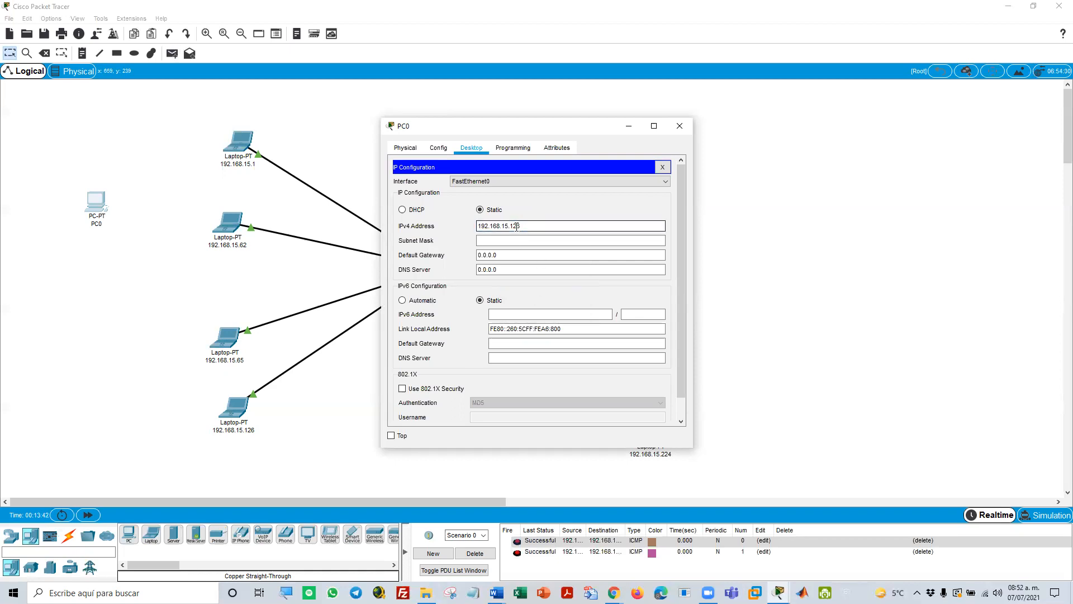
text(0)
click(535, 240)
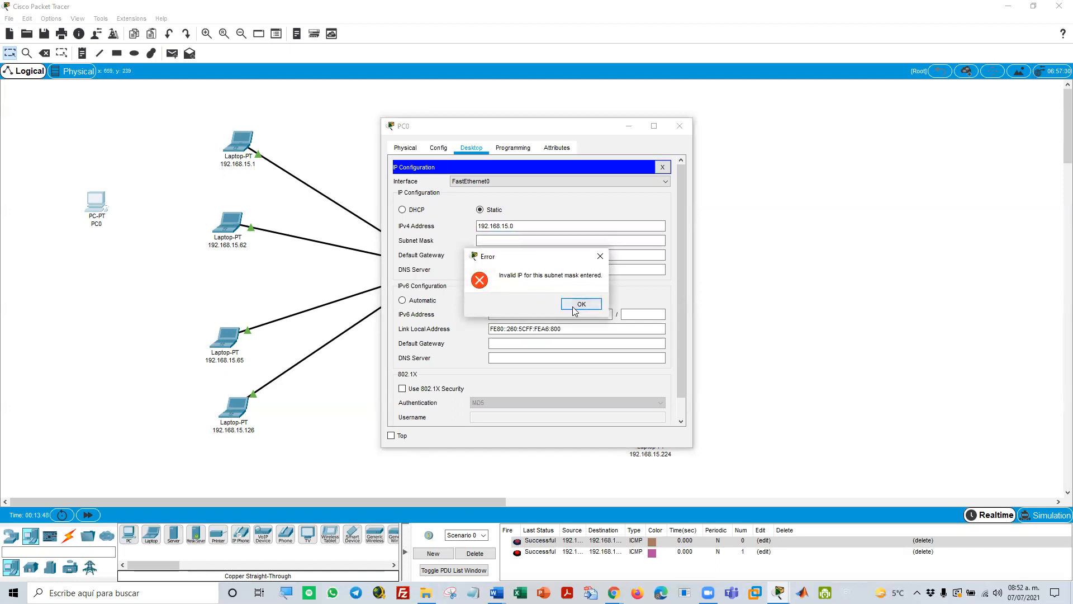
click(576, 305)
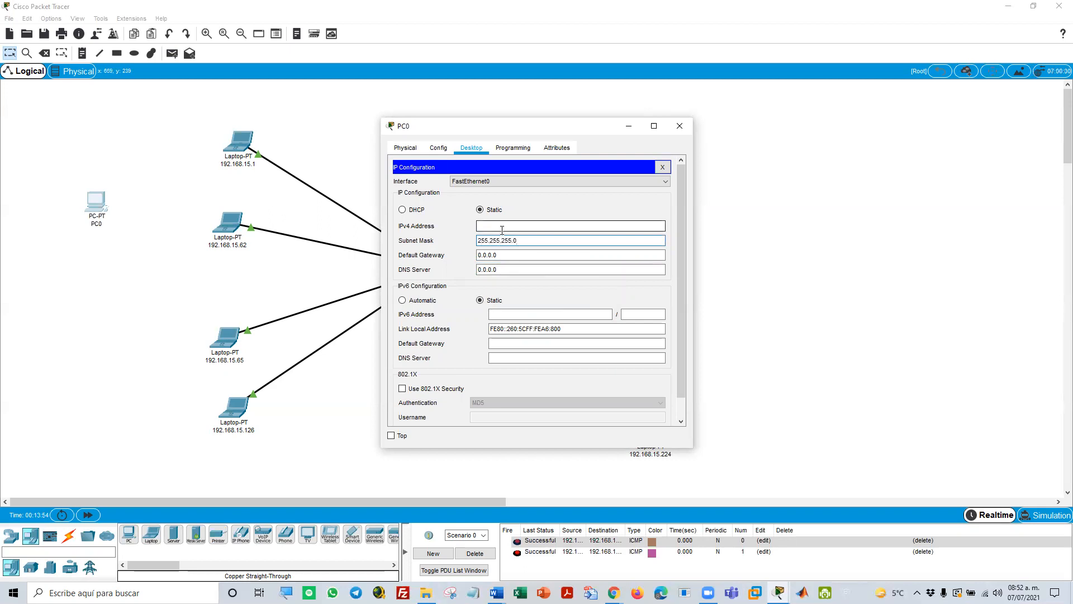
Set the new PC's IPv4 address to 192.168.15.127 with subnet mask 255.255.255.0
click(500, 227)
right_click(500, 227)
click(534, 284)
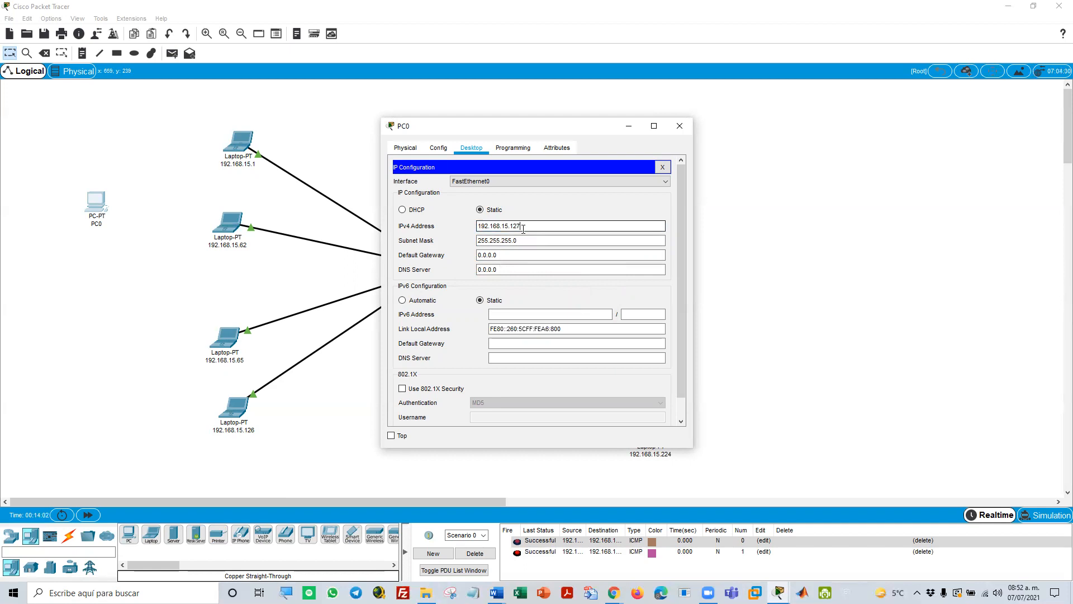
click(525, 237)
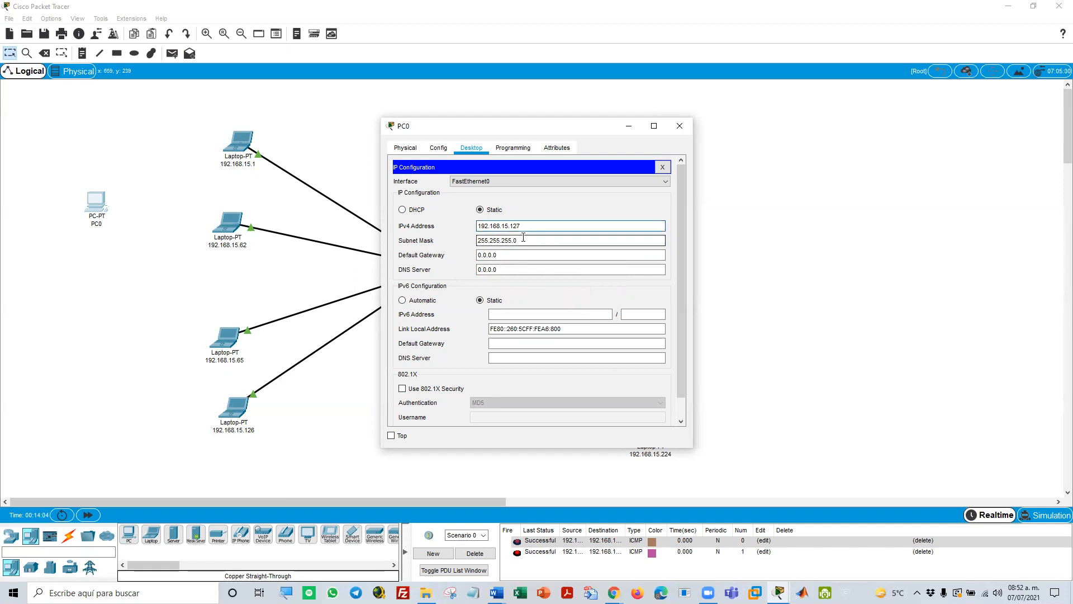
click(522, 237)
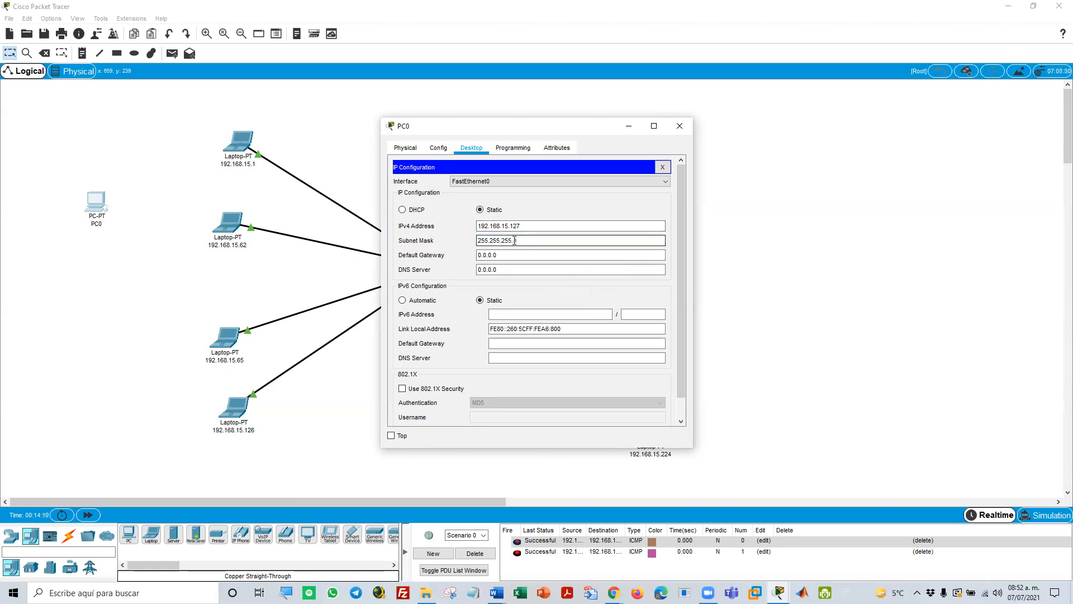
Try to give the new PC the broadcast address 192.168.15.255 with subnet mask 255.255.255.0, then close its IP configuration
click(513, 226)
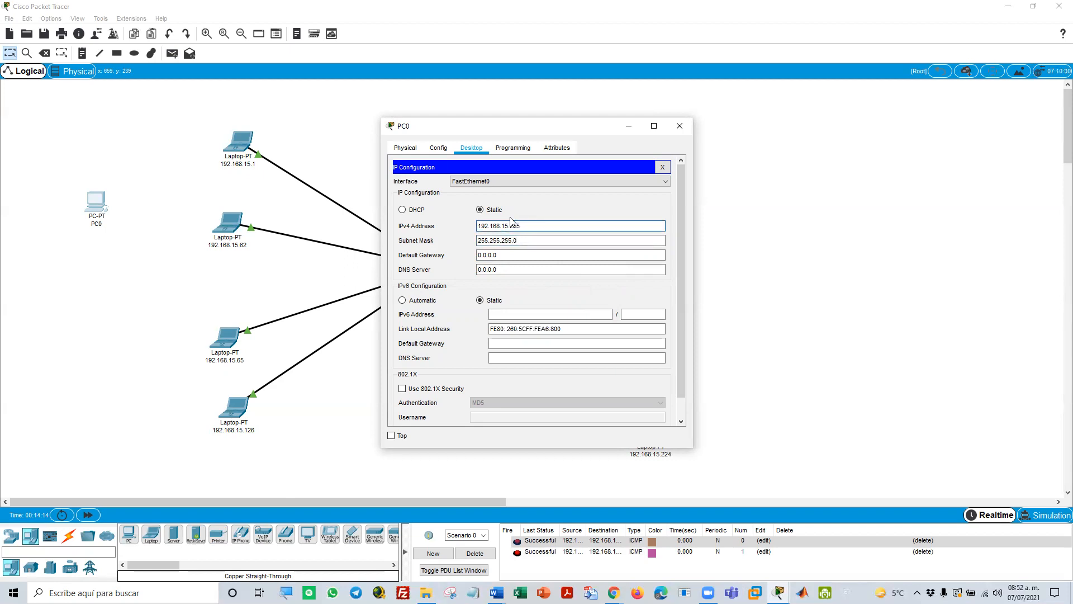
click(525, 241)
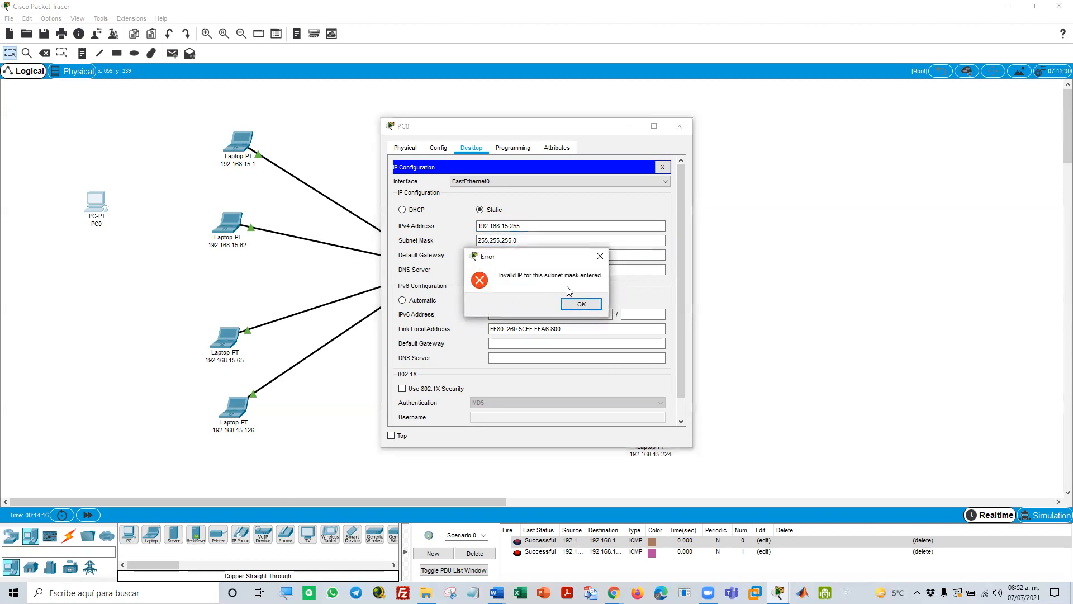
click(587, 305)
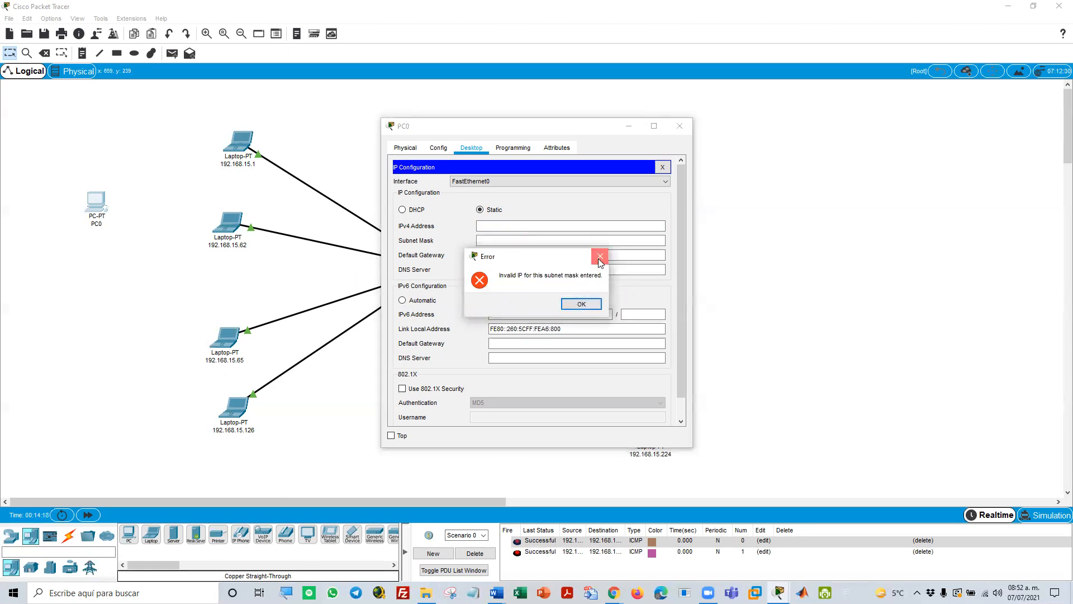
click(599, 258)
click(662, 167)
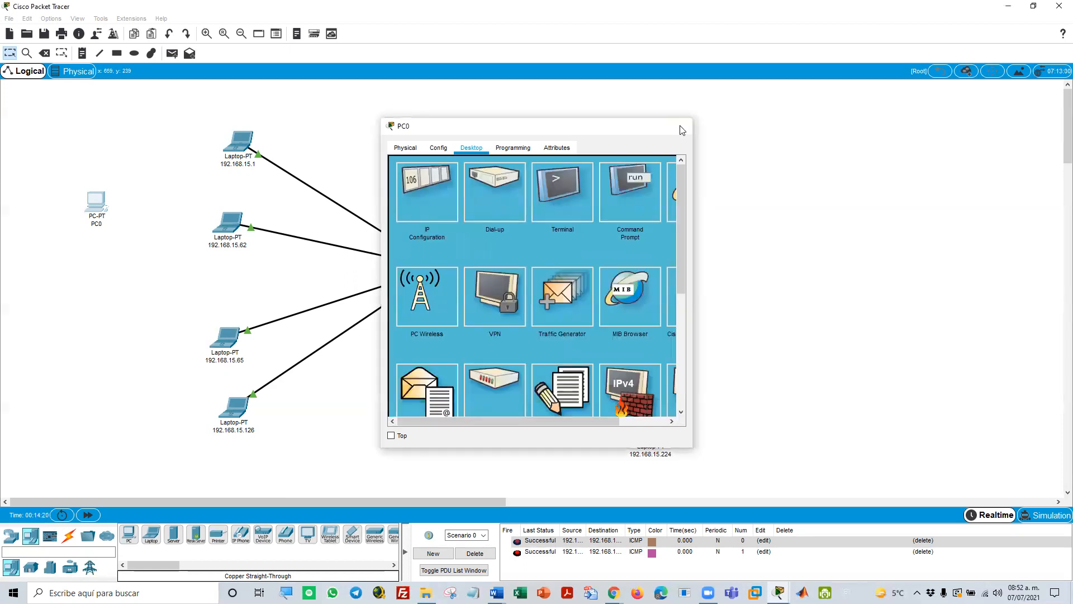
Close the standalone PC's window and open the Ethernet settings and network adapter list in Windows Settings
click(682, 130)
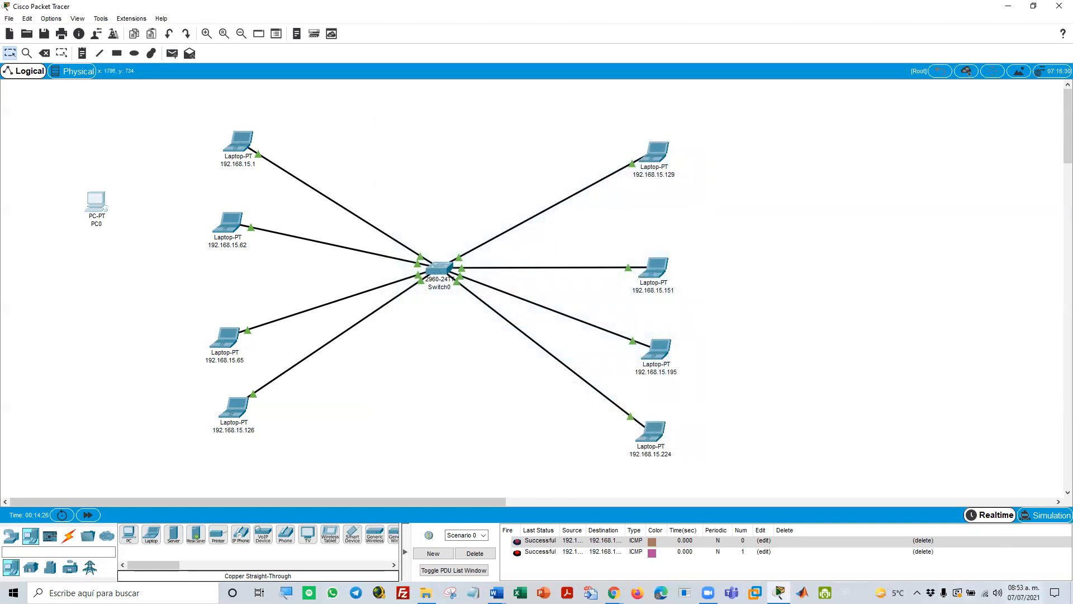
right_click(985, 592)
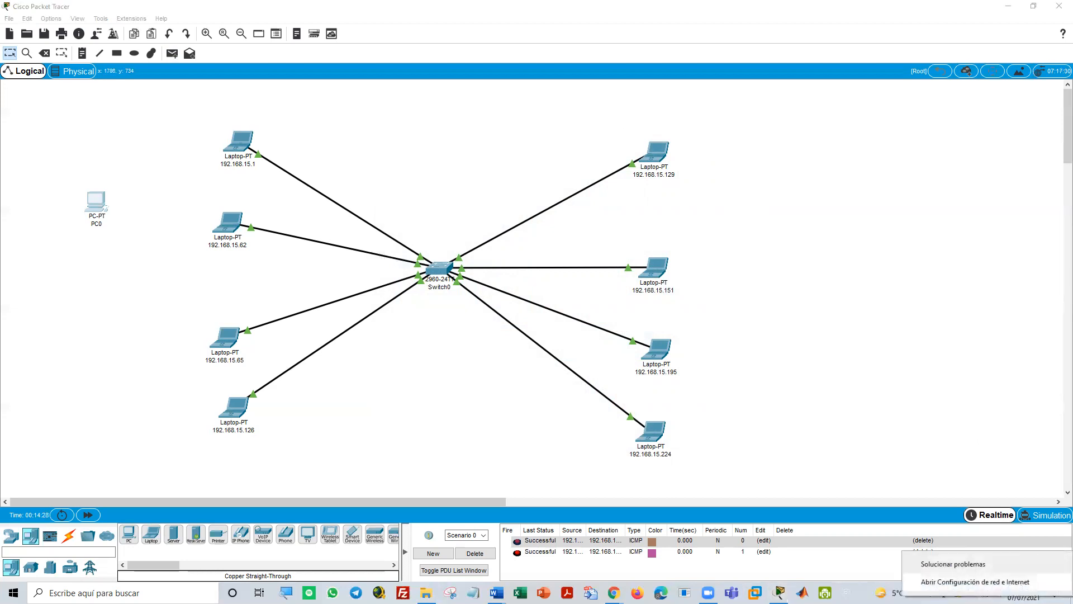
click(974, 582)
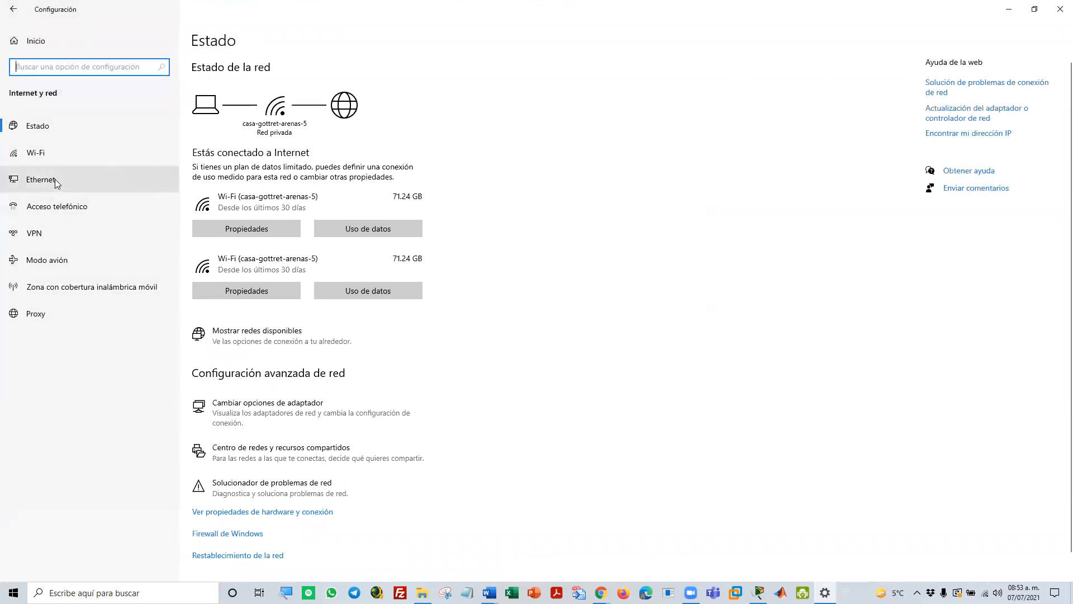
click(96, 179)
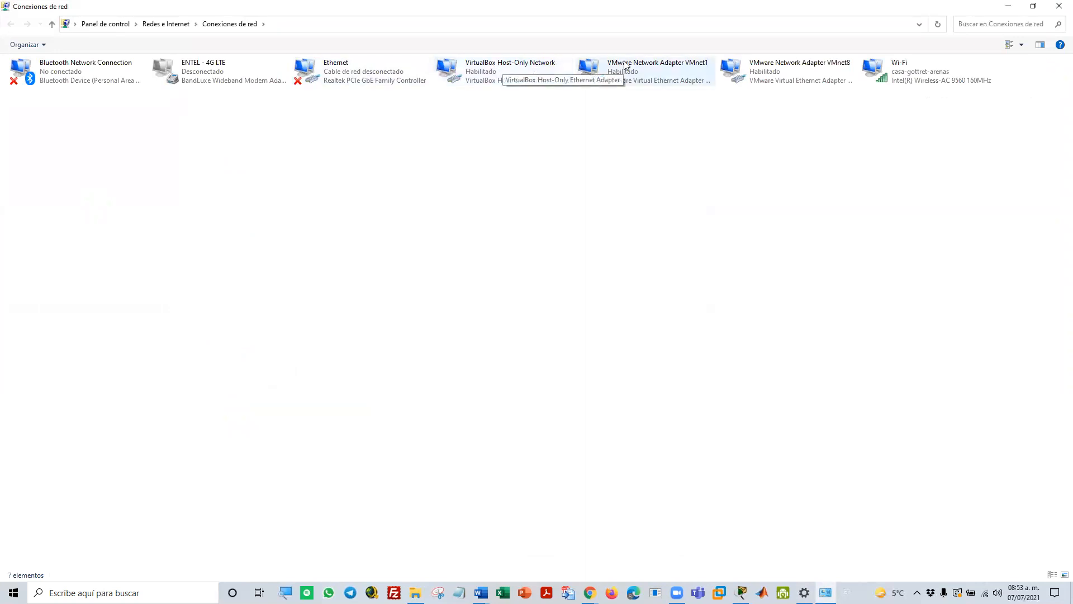
View the connection details of the VMware Network Adapter VMnet8, including its IPv4 address and subnet mask
double_click(755, 75)
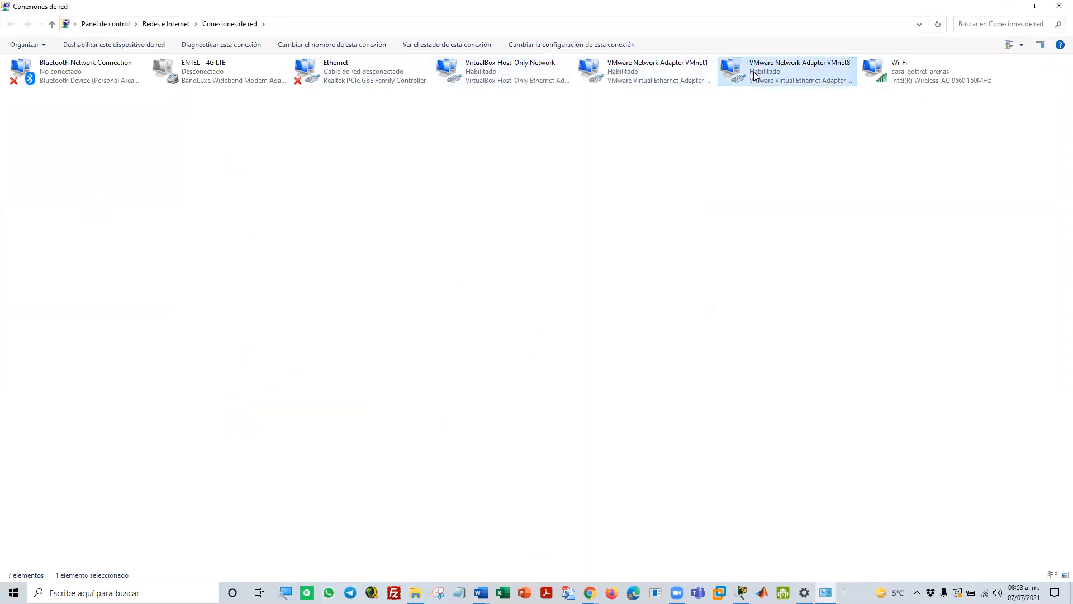
click(470, 290)
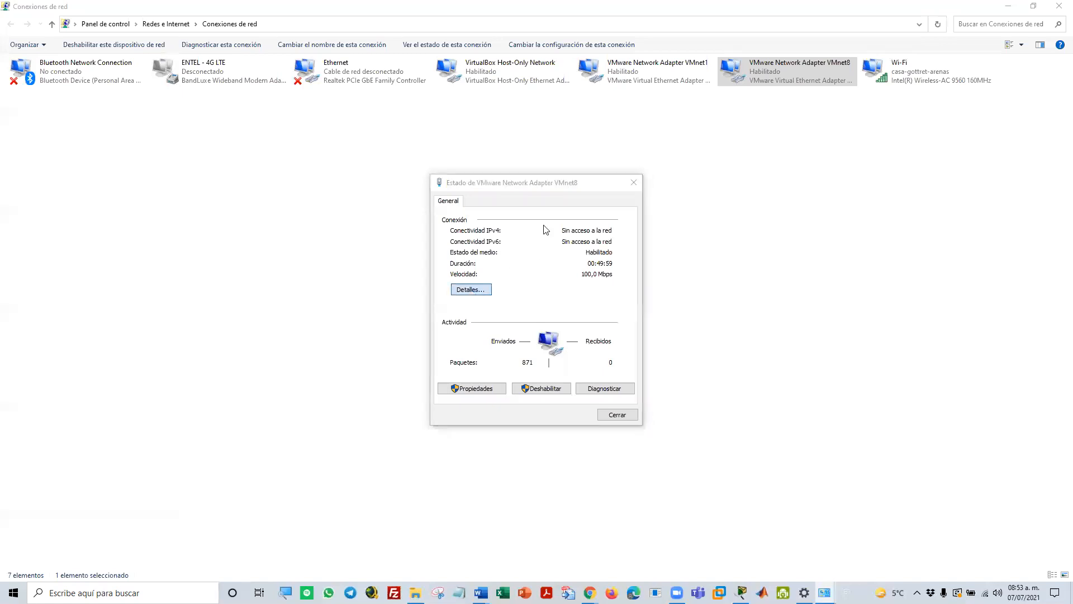
drag(532, 192, 349, 71)
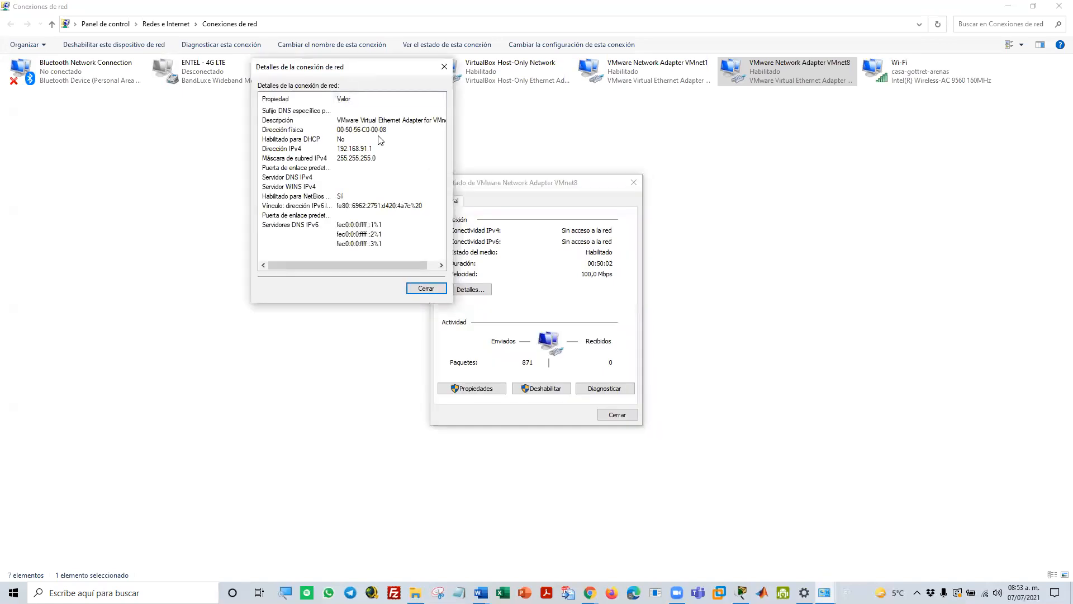
click(424, 288)
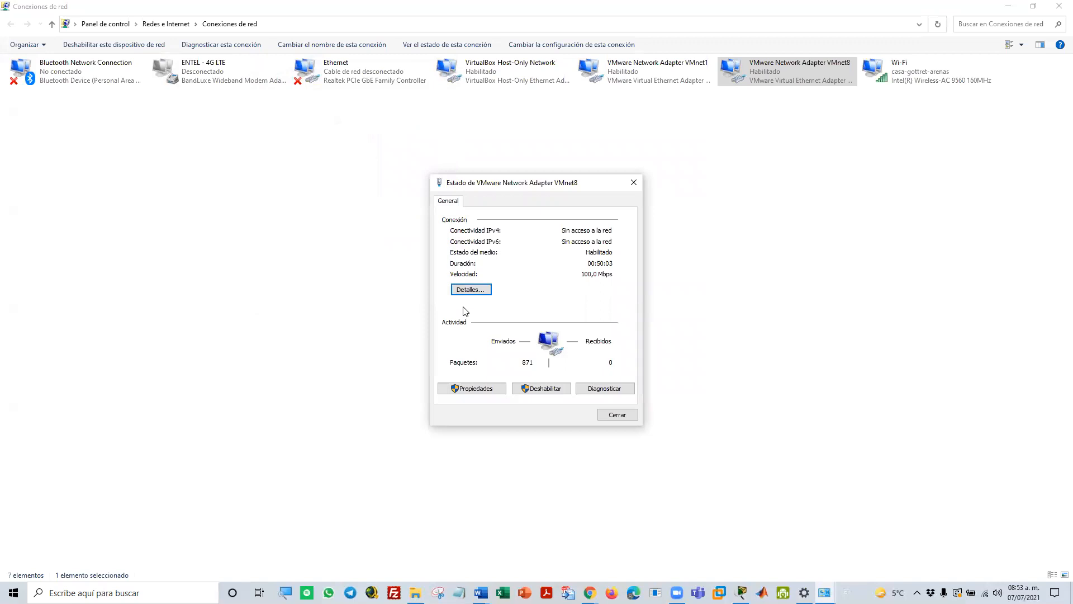
Try to give VMnet8 the network address 192.168.91.0 with subnet mask 255.255.255.0 in its IPv4 properties, magnifying the screen
click(472, 389)
scroll(559, 333, down, 1)
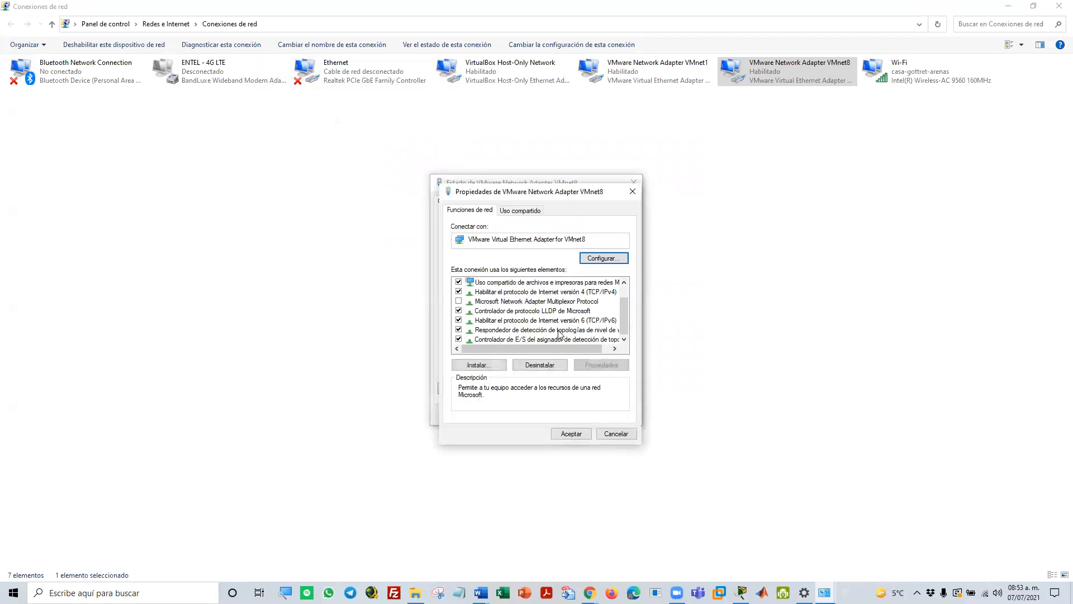
double_click(570, 292)
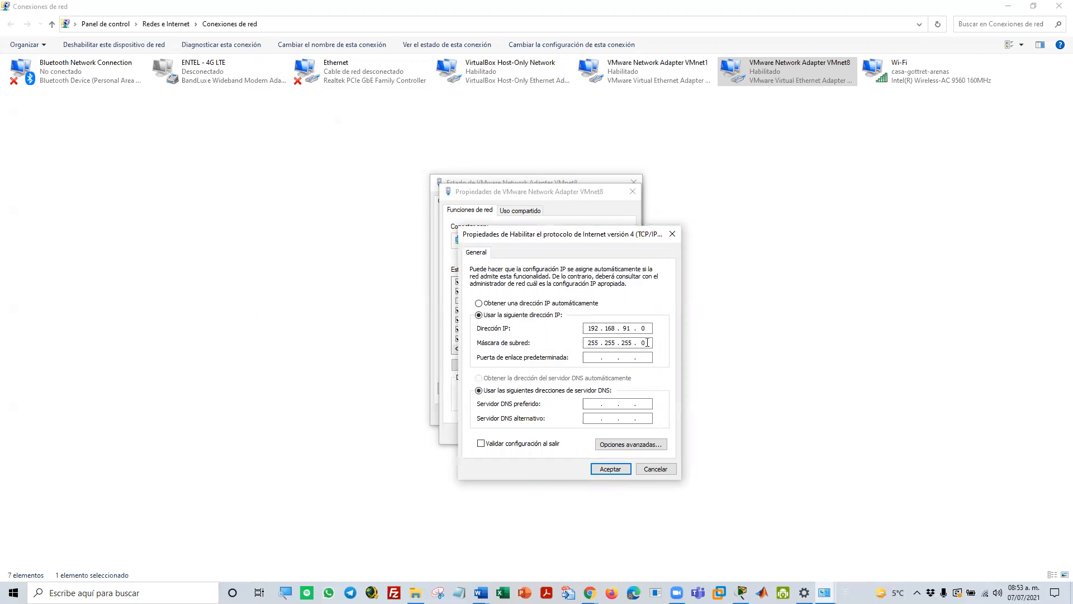
click(617, 471)
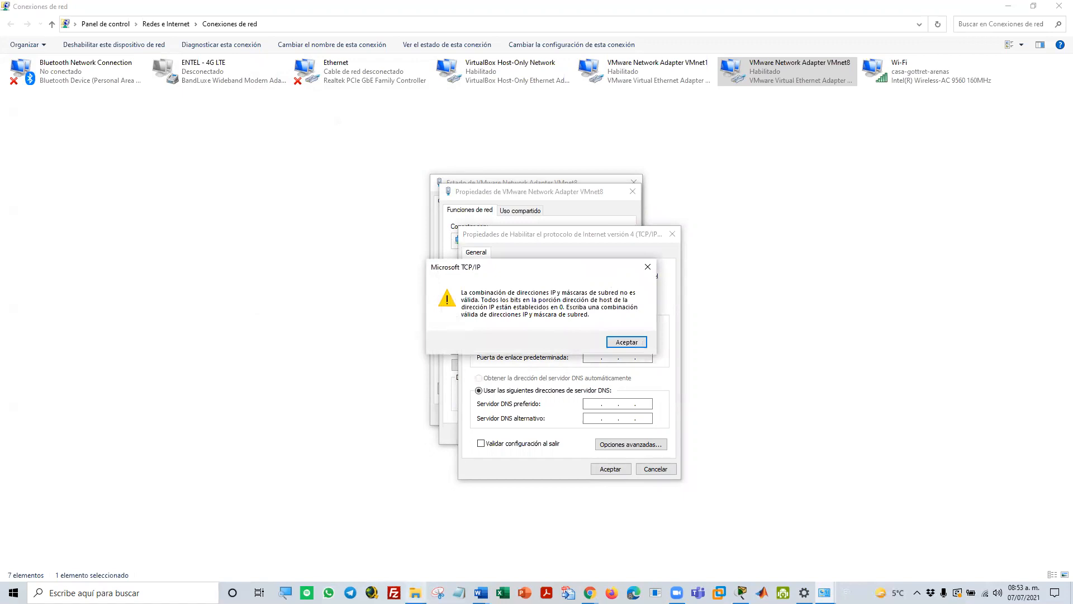
click(285, 593)
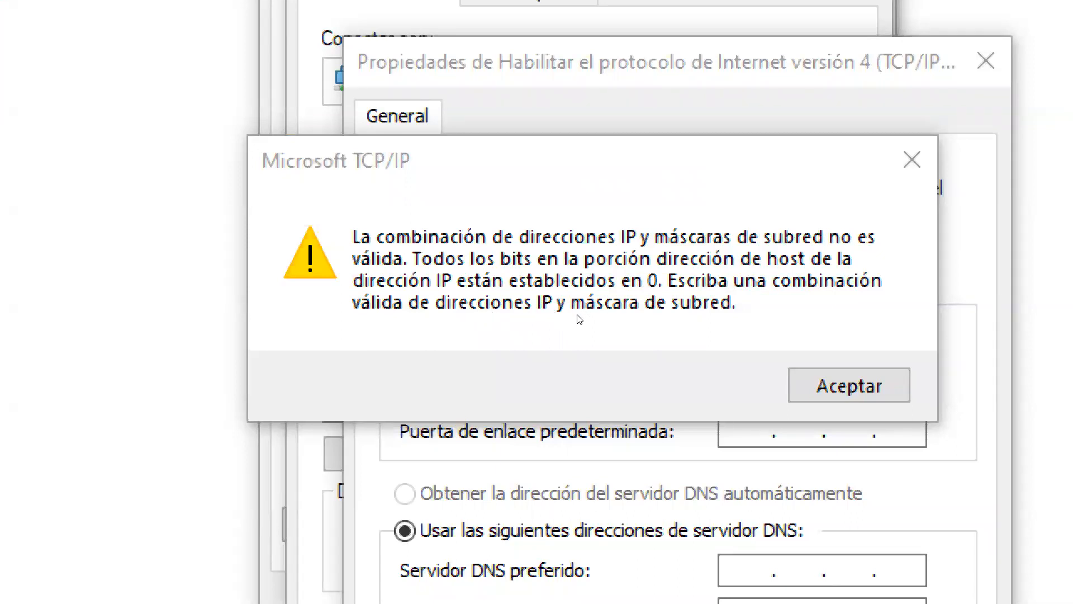
key(Return)
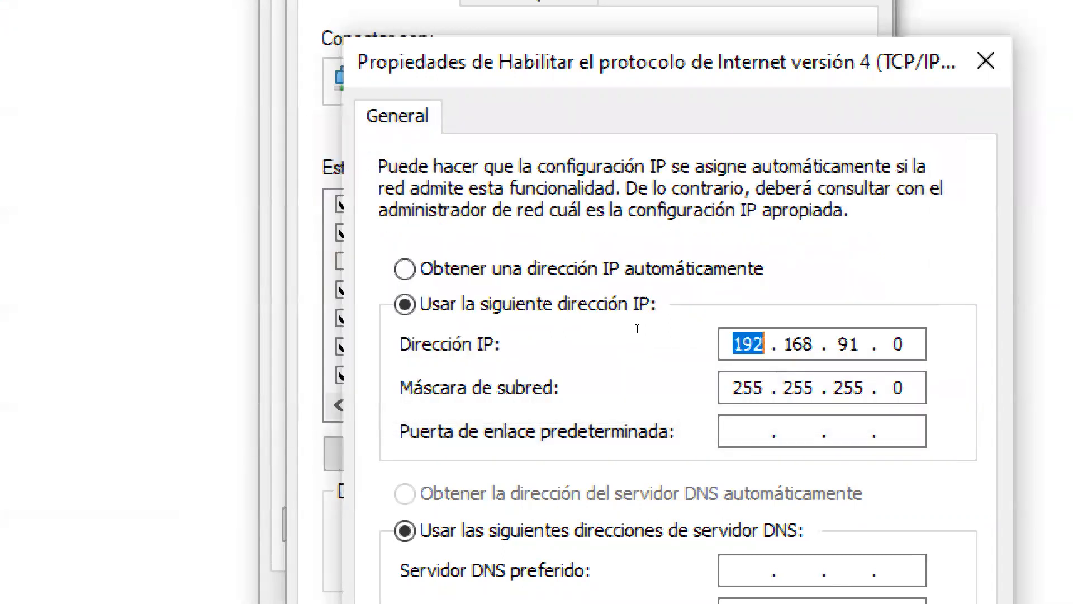
Try to give VMnet8 the broadcast address 192.168.91.255 with subnet mask 255.255.255.0
click(905, 344)
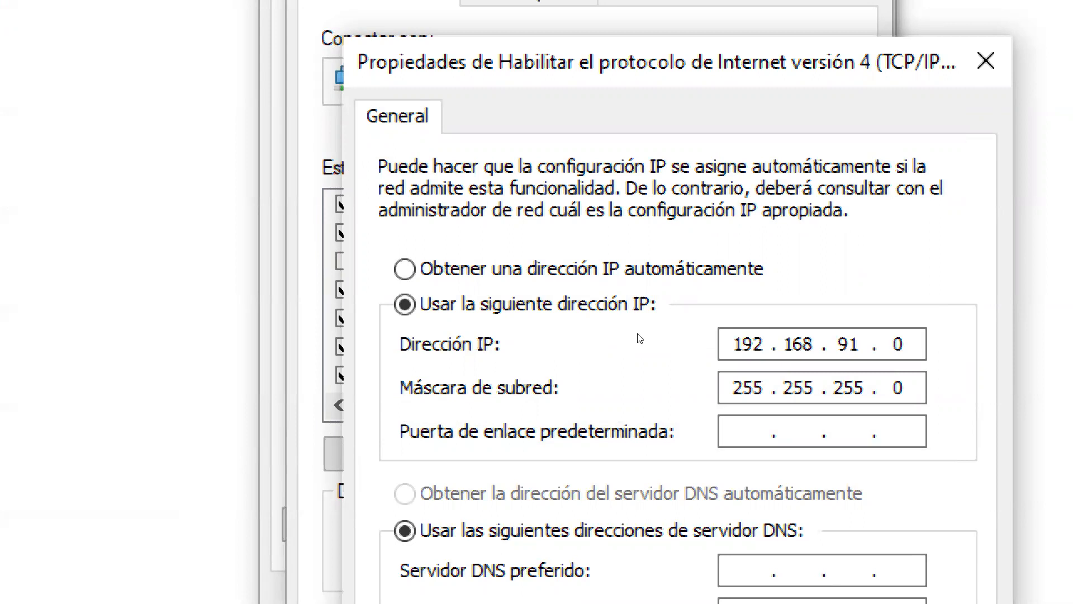
key(Delete)
text(255)
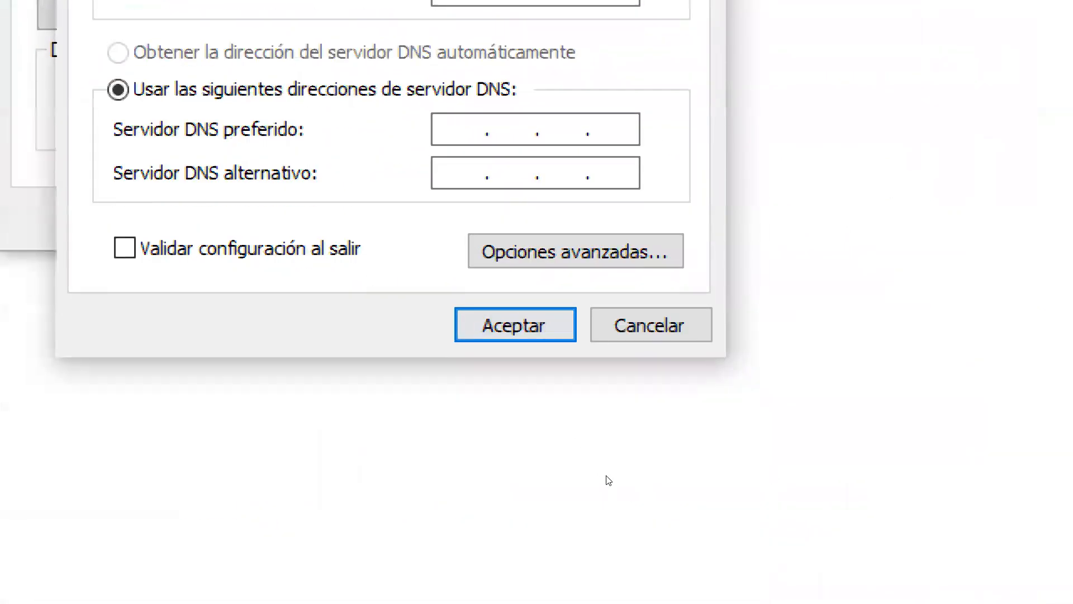
click(515, 325)
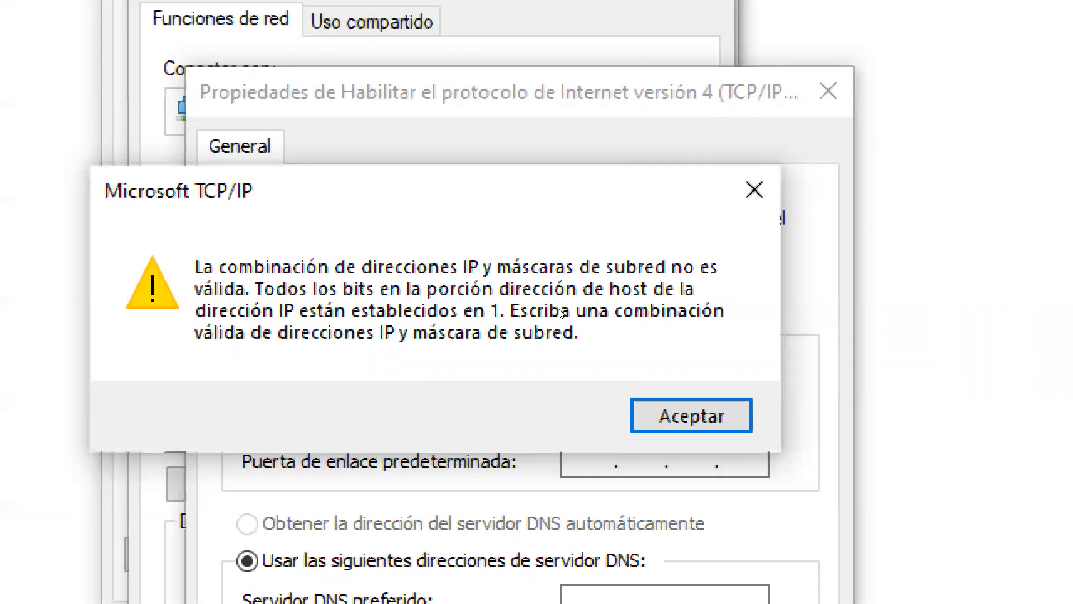
key(Return)
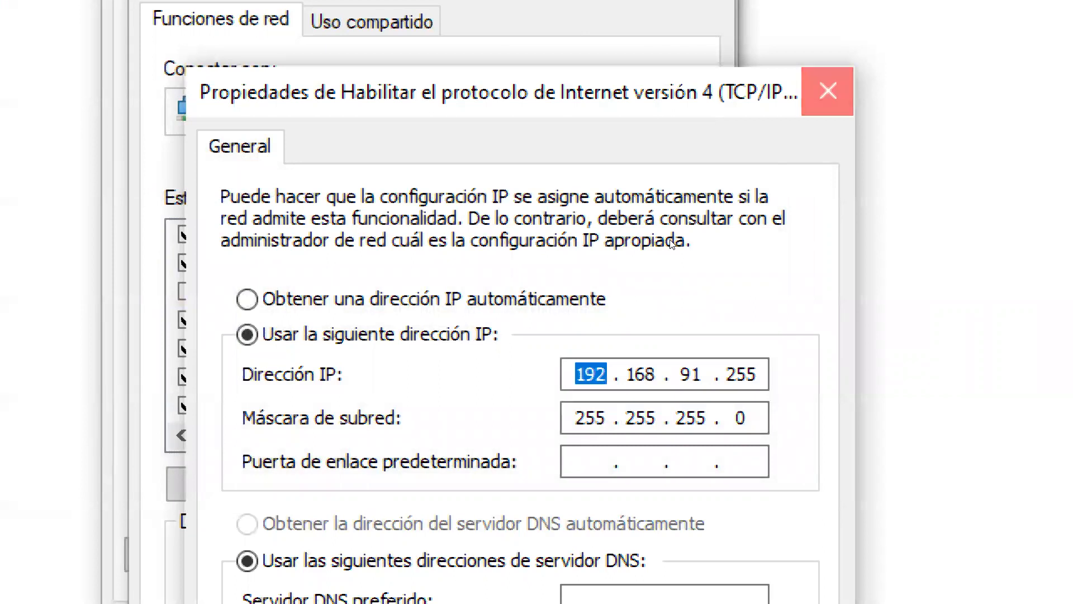
Discard the VMnet8 address changes, turn off the magnifier and close the Windows network windows to return to Packet Tracer
click(828, 91)
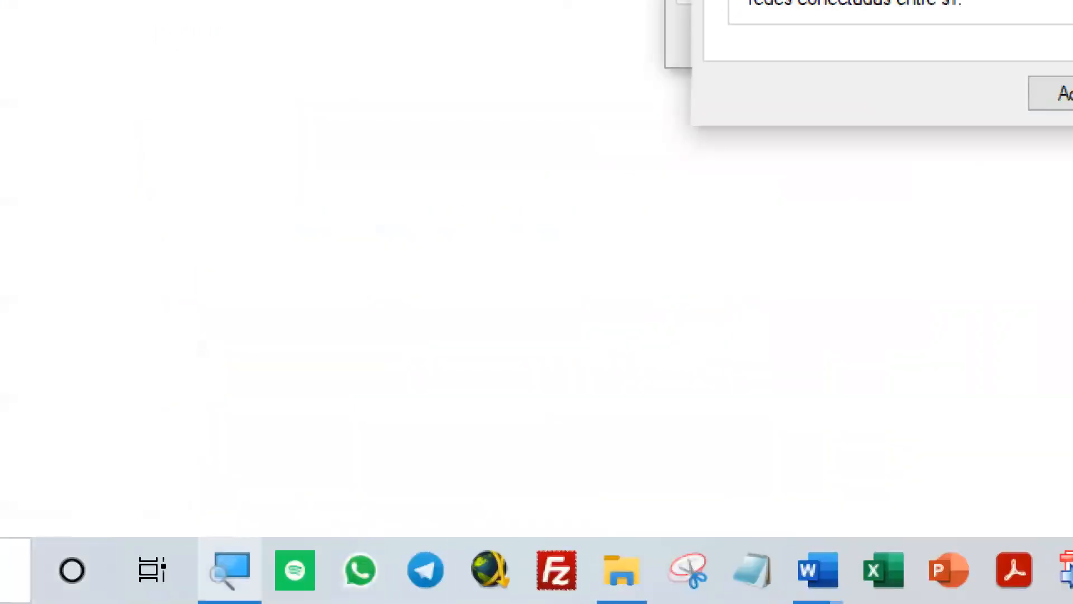
right_click(229, 570)
click(221, 507)
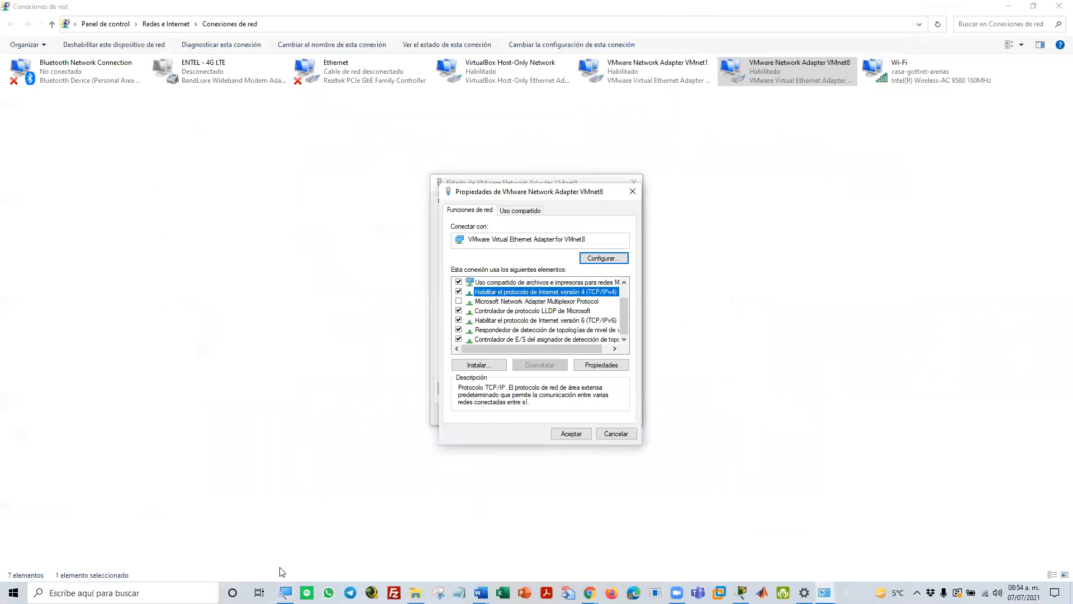
click(608, 435)
click(613, 415)
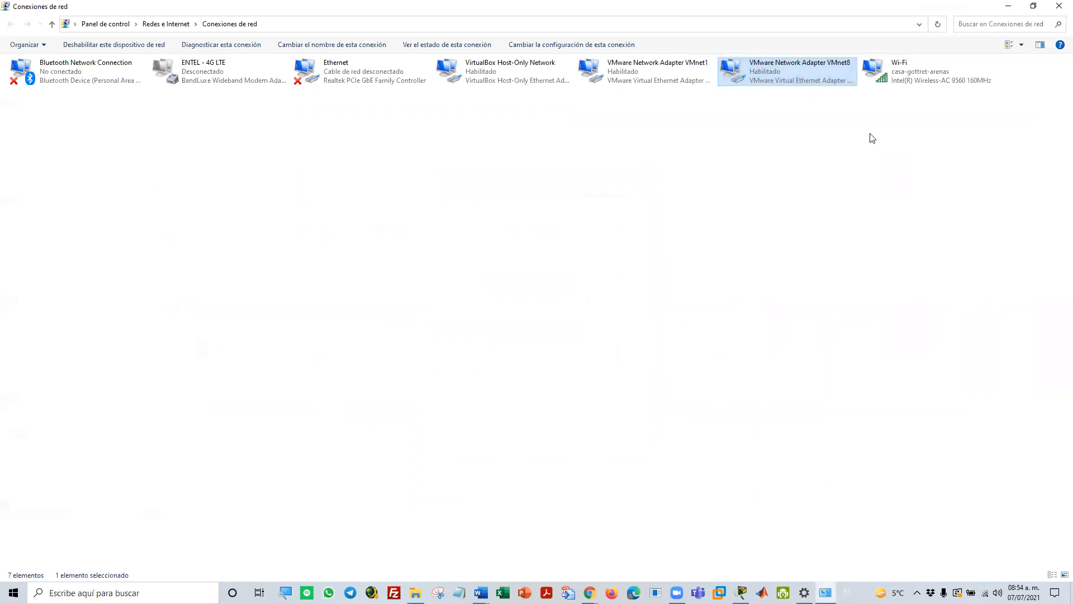
click(1058, 8)
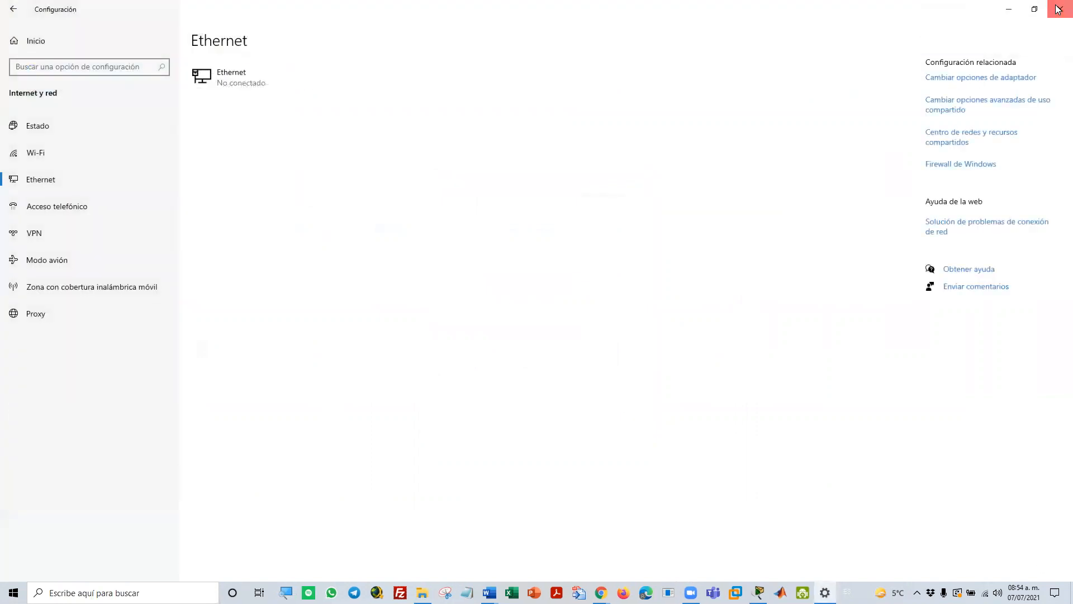
click(1059, 5)
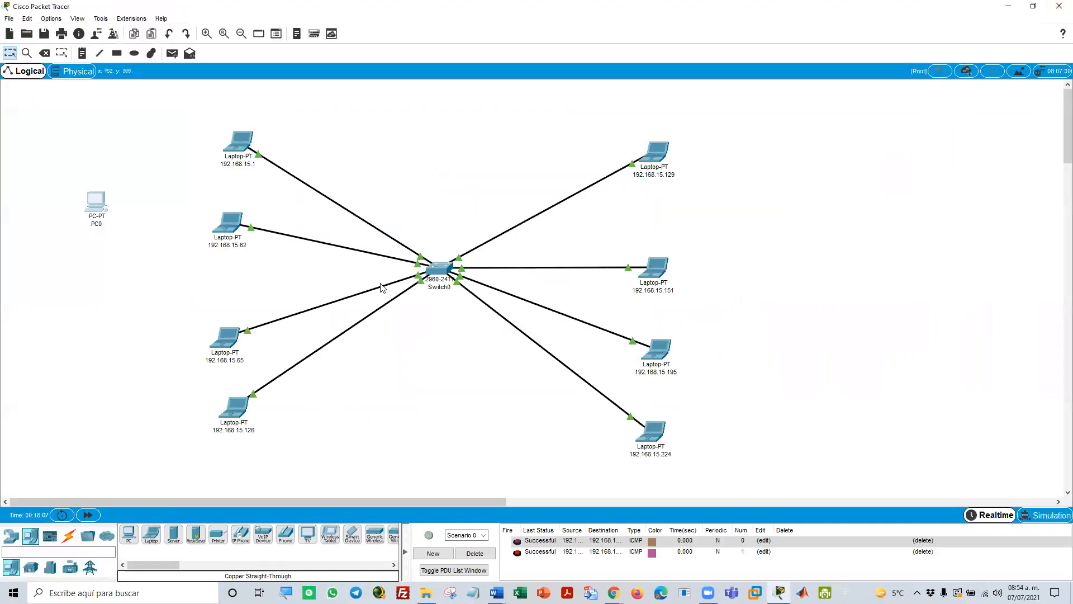
Delete the standalone PC from the workspace
key(Delete)
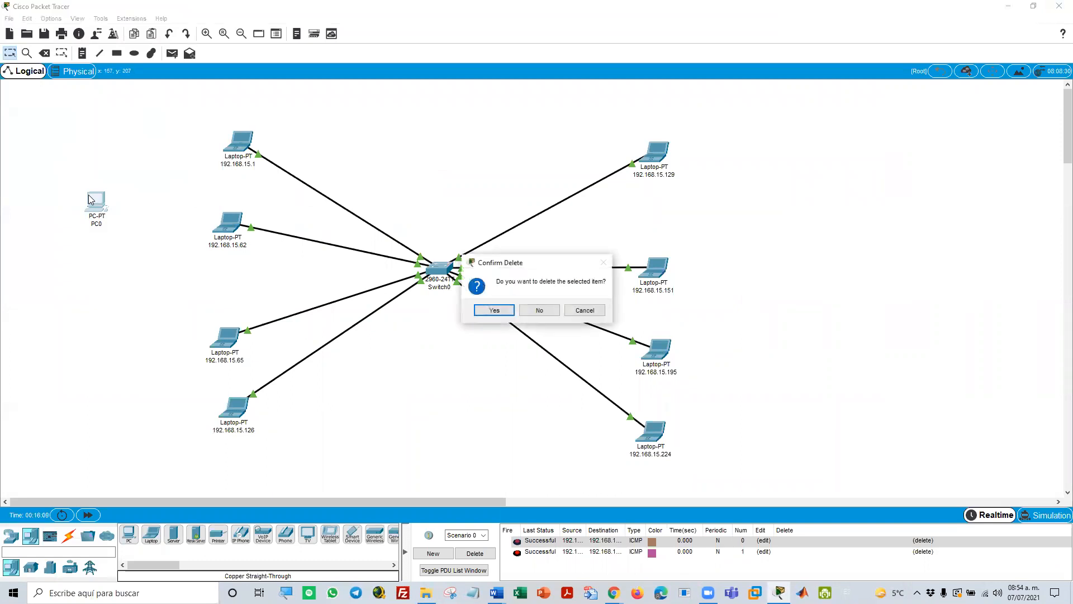
key(Return)
key(Escape)
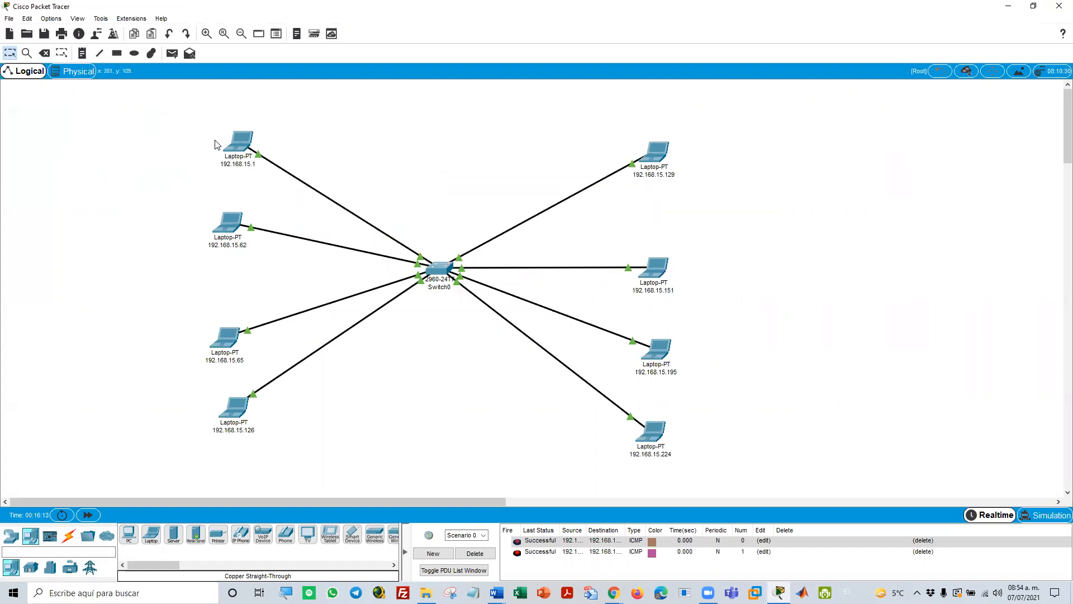
Set the subnet mask of laptop 192.168.15.1 to 255.255.255.128, copy the mask and close the laptop's configuration
click(240, 141)
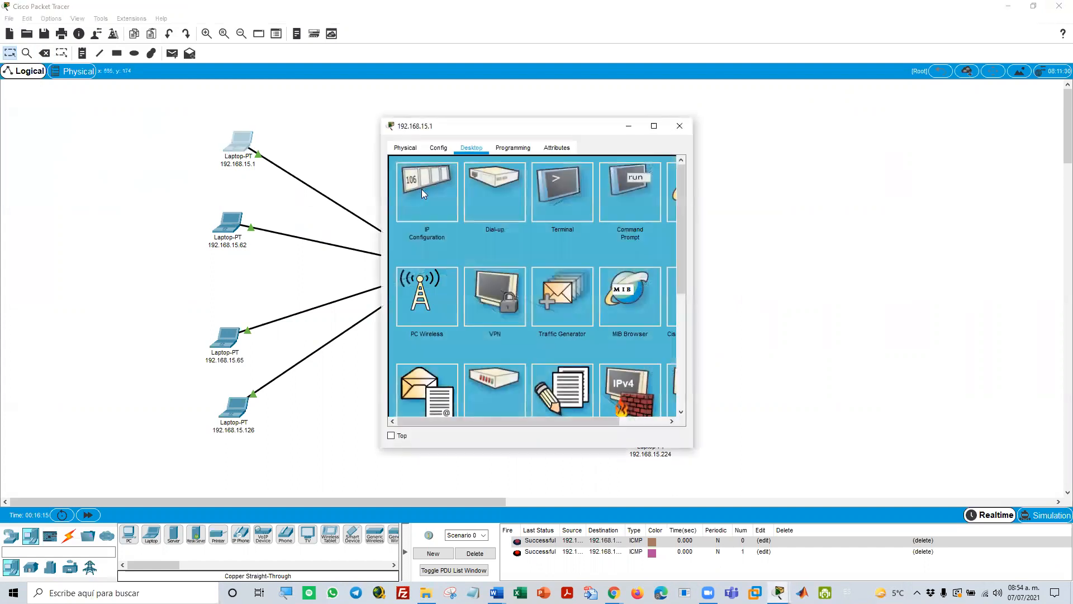
click(421, 189)
click(516, 241)
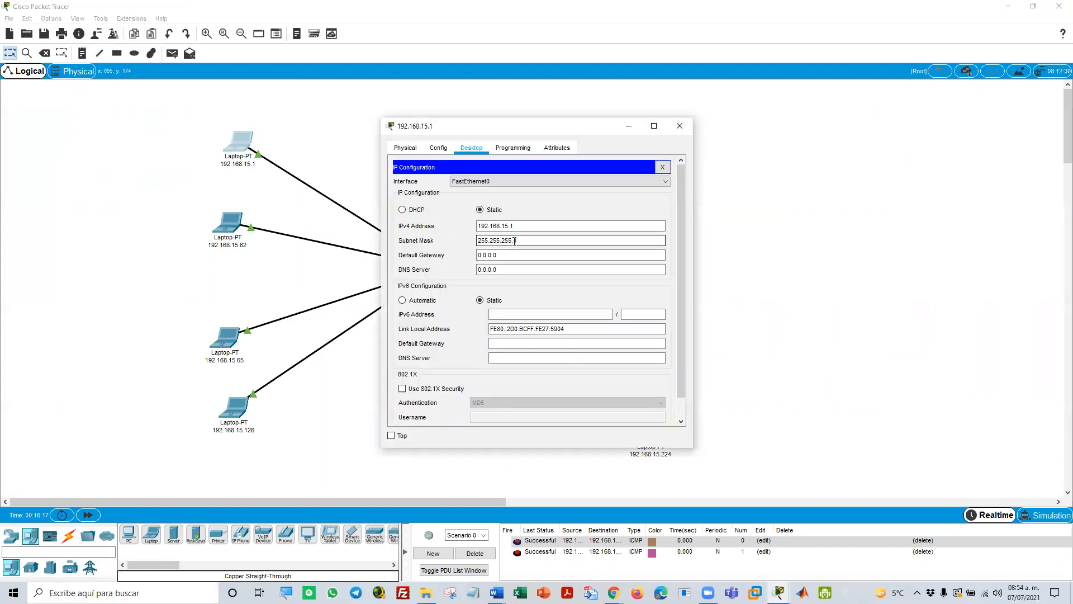
drag(513, 242, 521, 242)
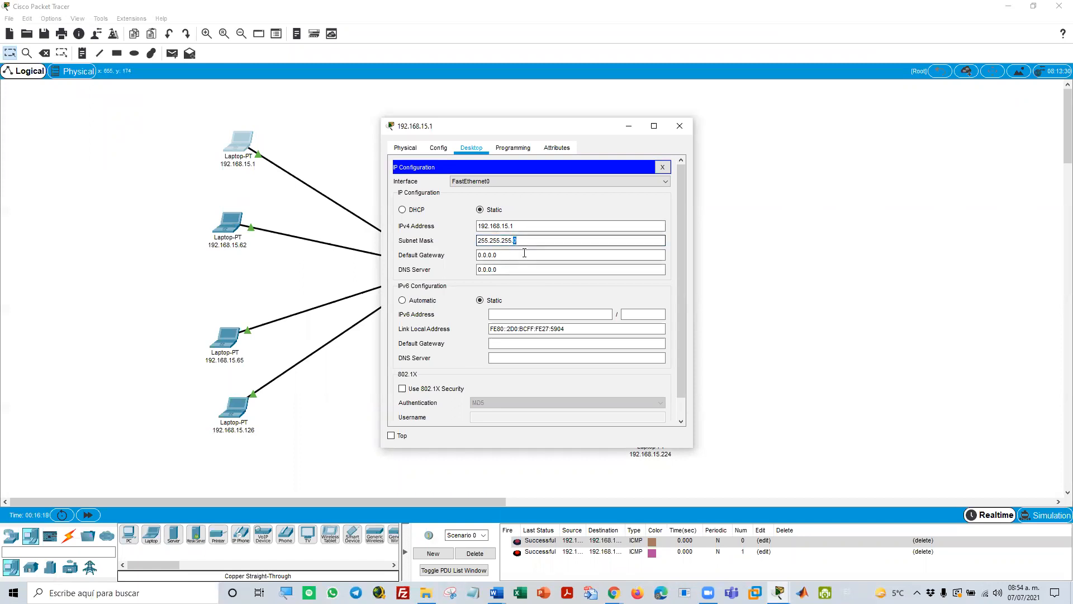
text(128)
key(Tab)
key(shift+Tab)
right_click(499, 244)
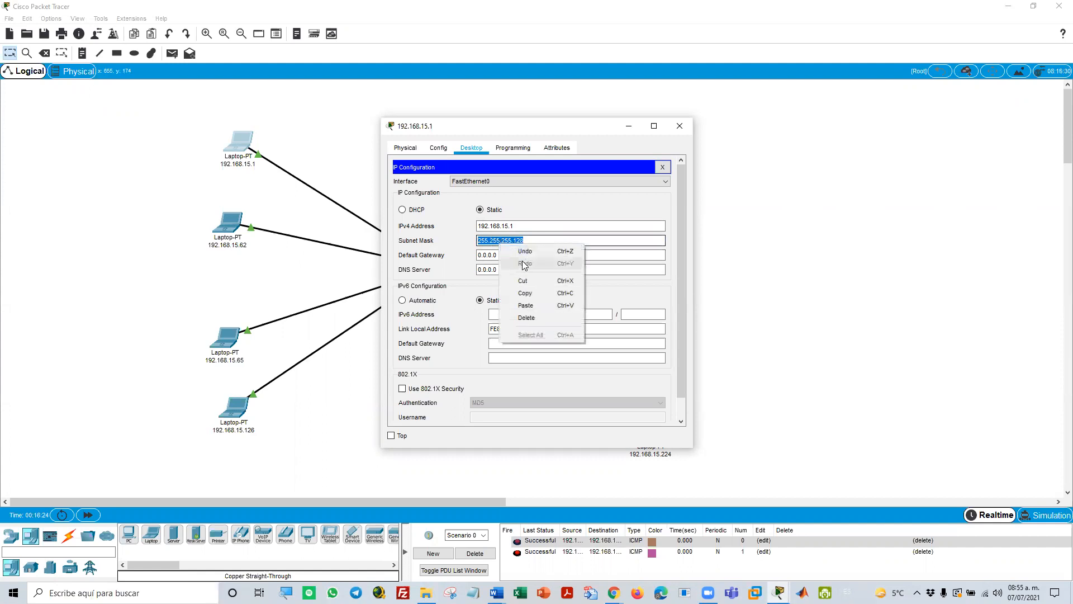
click(532, 292)
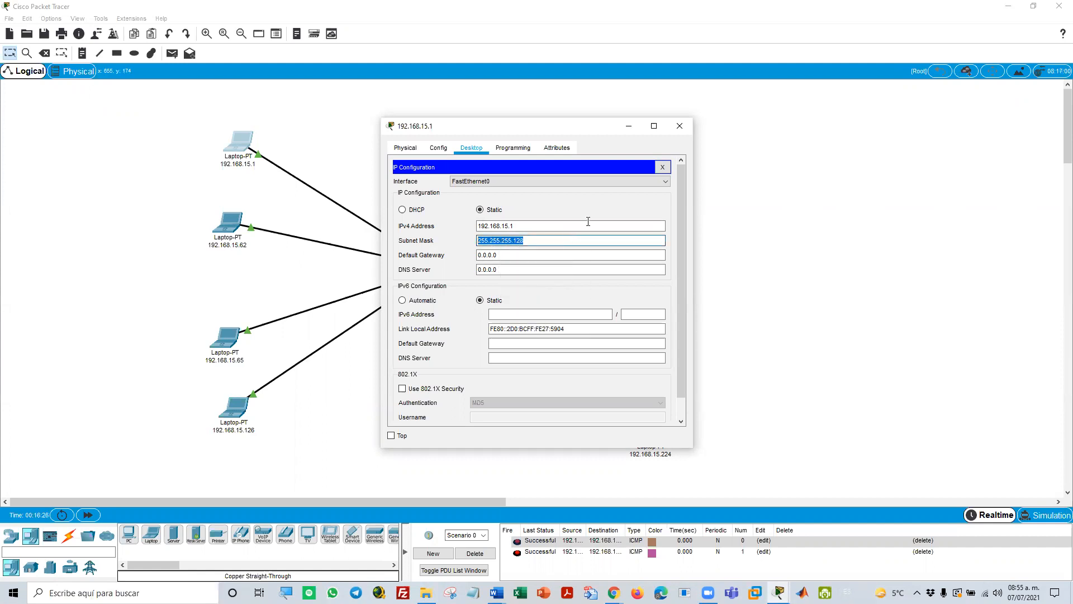
click(663, 167)
click(680, 126)
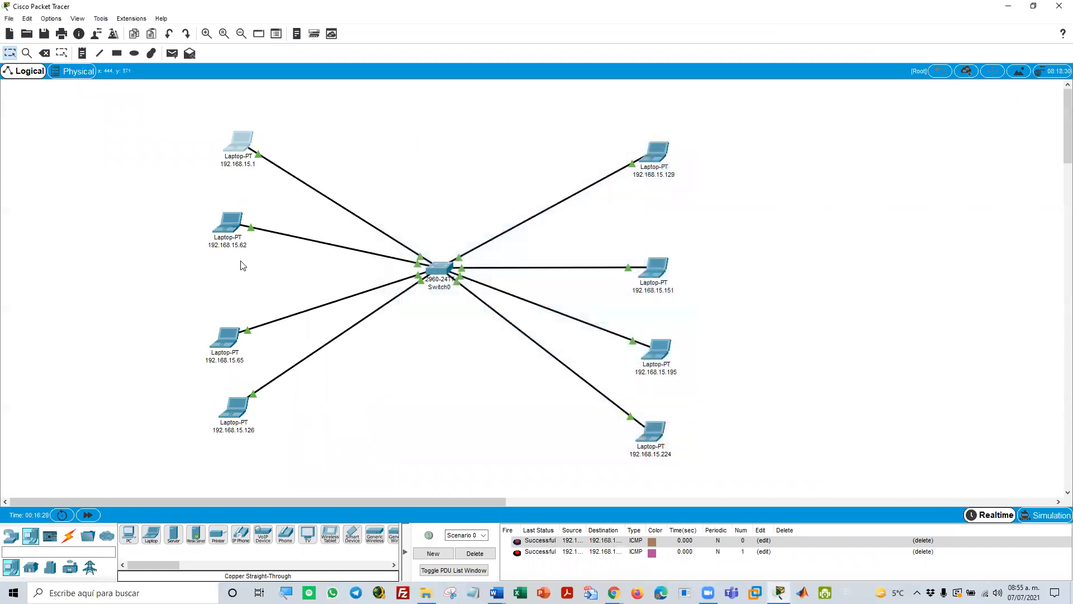
Paste the copied mask 255.255.255.128 as the subnet mask of laptop 192.168.15.62 and close its configuration
click(227, 222)
click(409, 188)
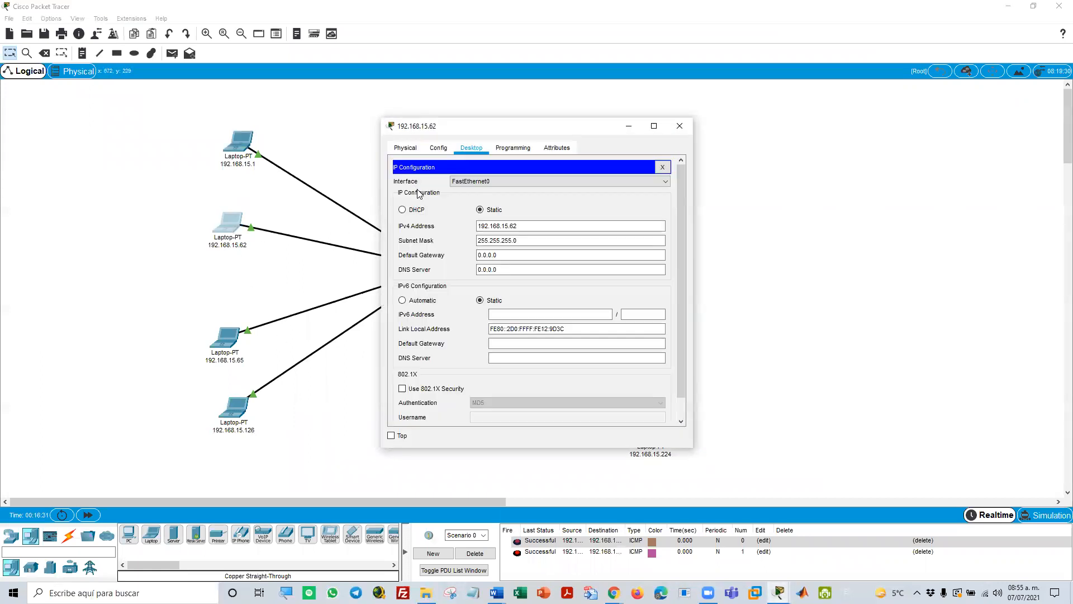
drag(517, 241, 424, 246)
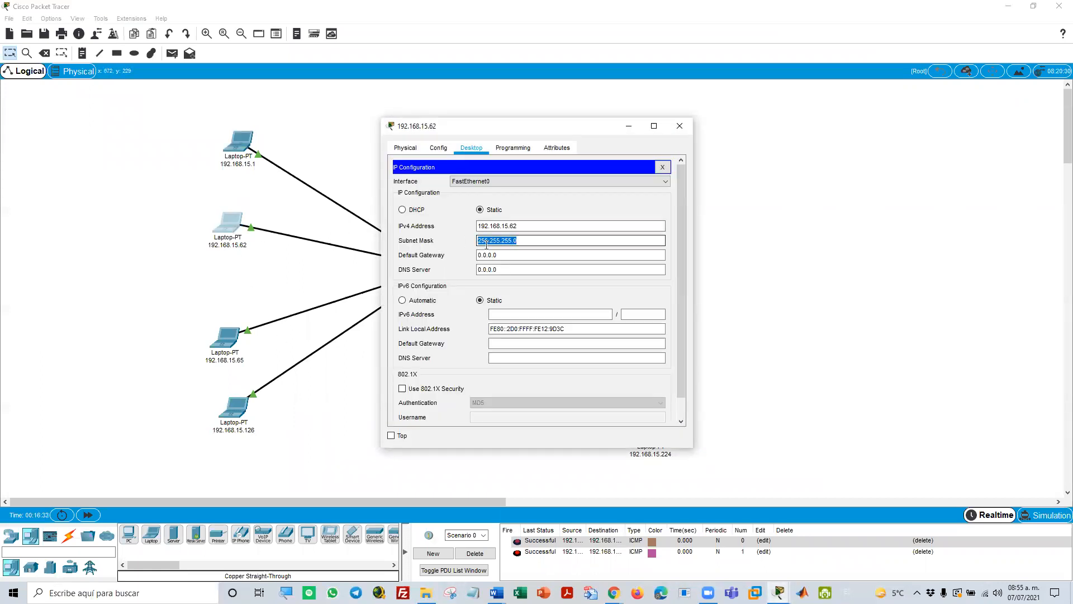
right_click(487, 240)
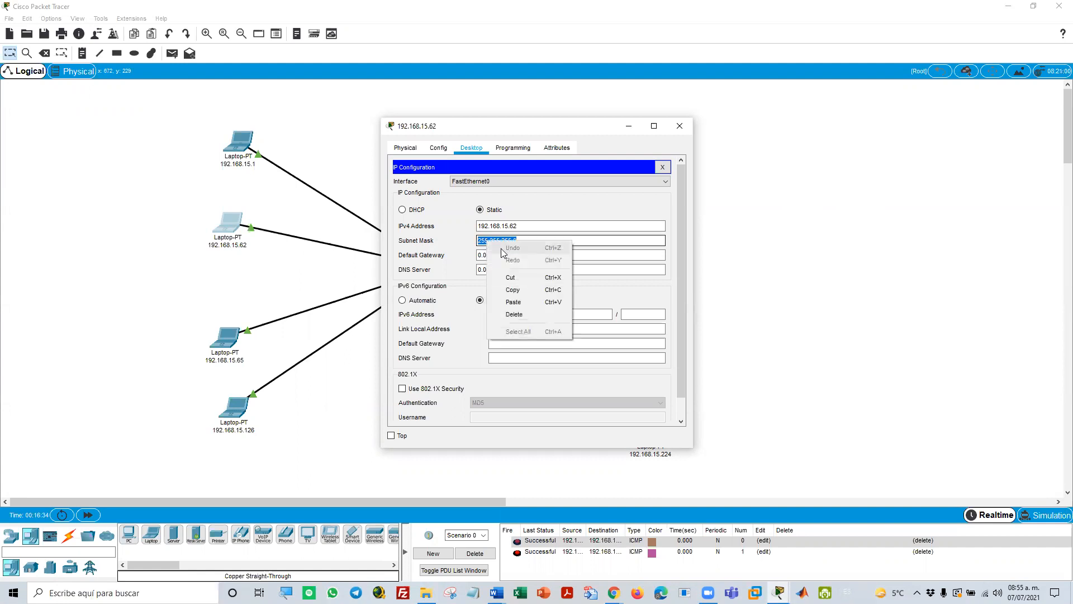
click(528, 302)
click(663, 167)
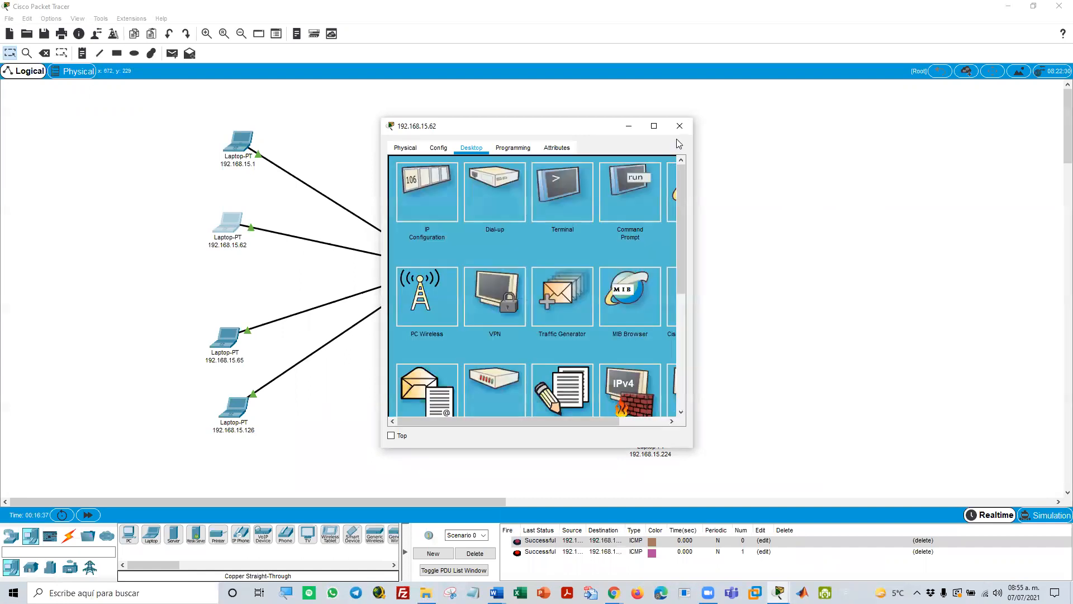
click(680, 126)
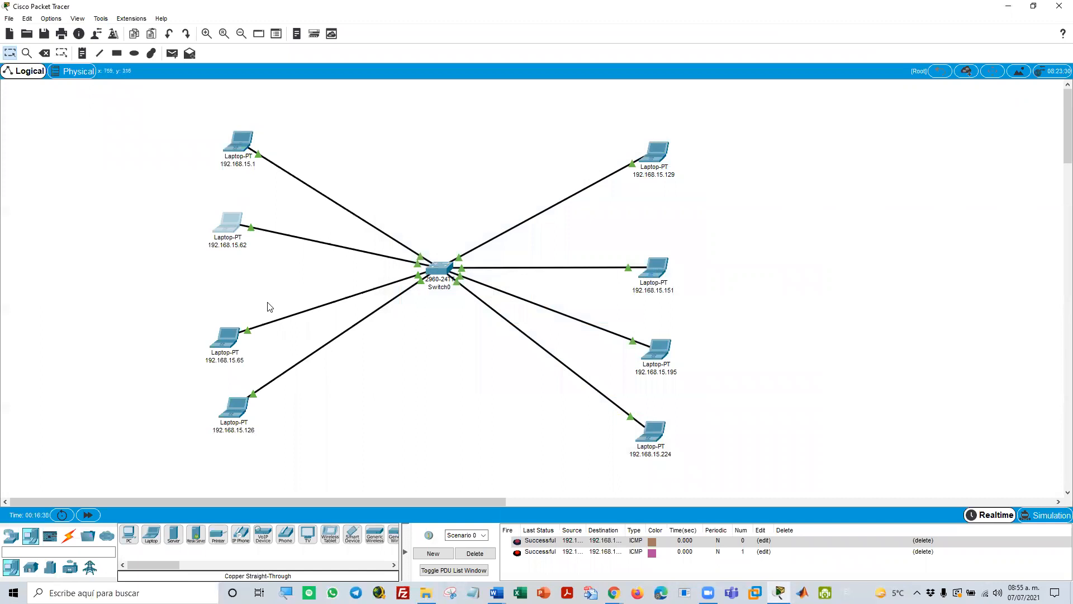
Paste the copied mask 255.255.255.128 as the subnet mask of laptop 192.168.15.65 and close its configuration
click(231, 343)
click(428, 190)
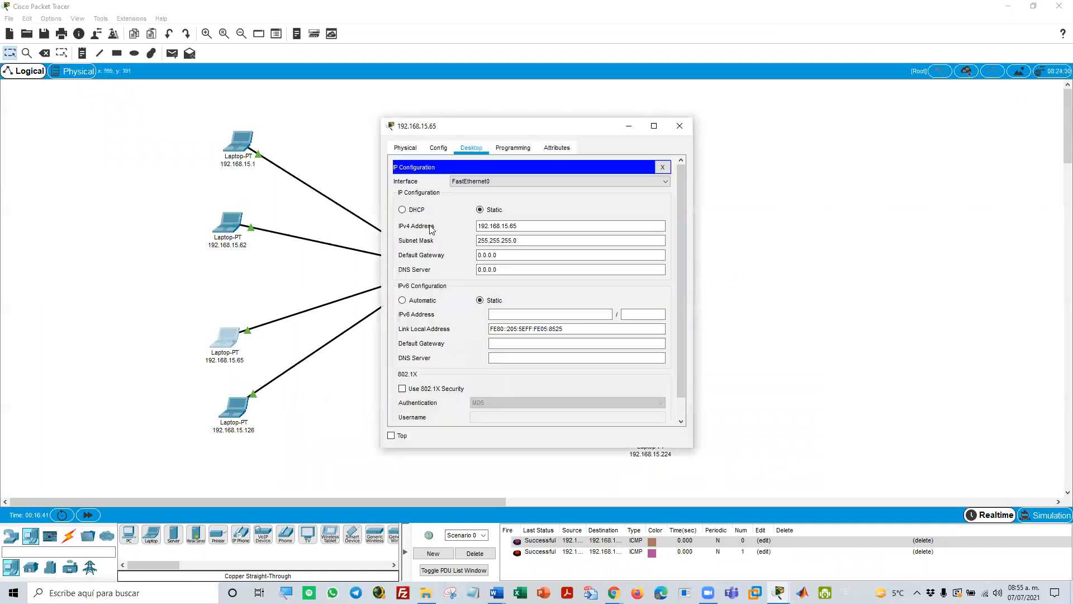
drag(516, 241, 475, 240)
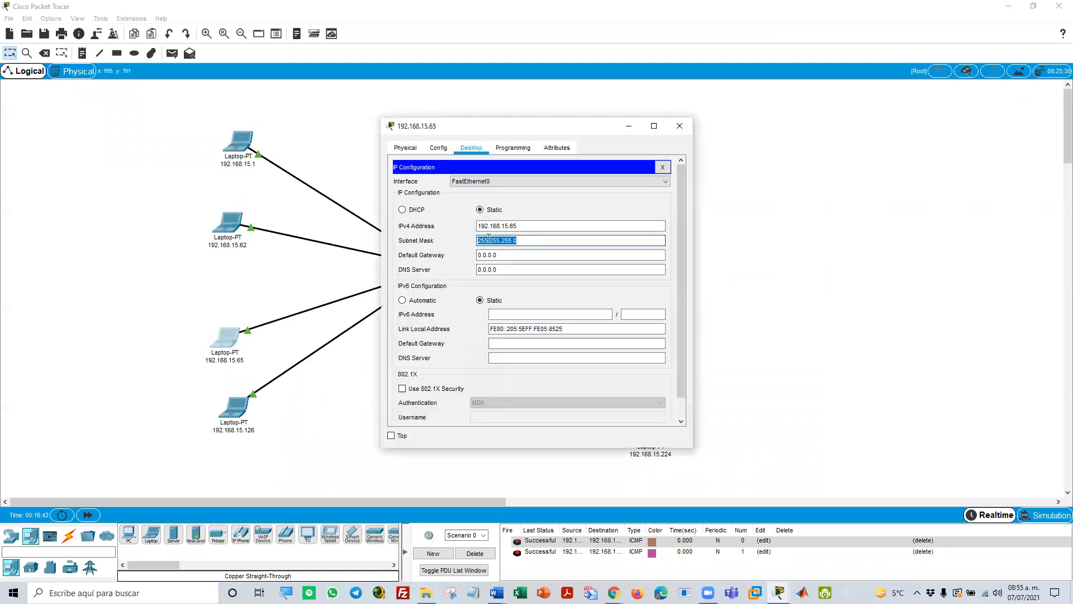
right_click(490, 240)
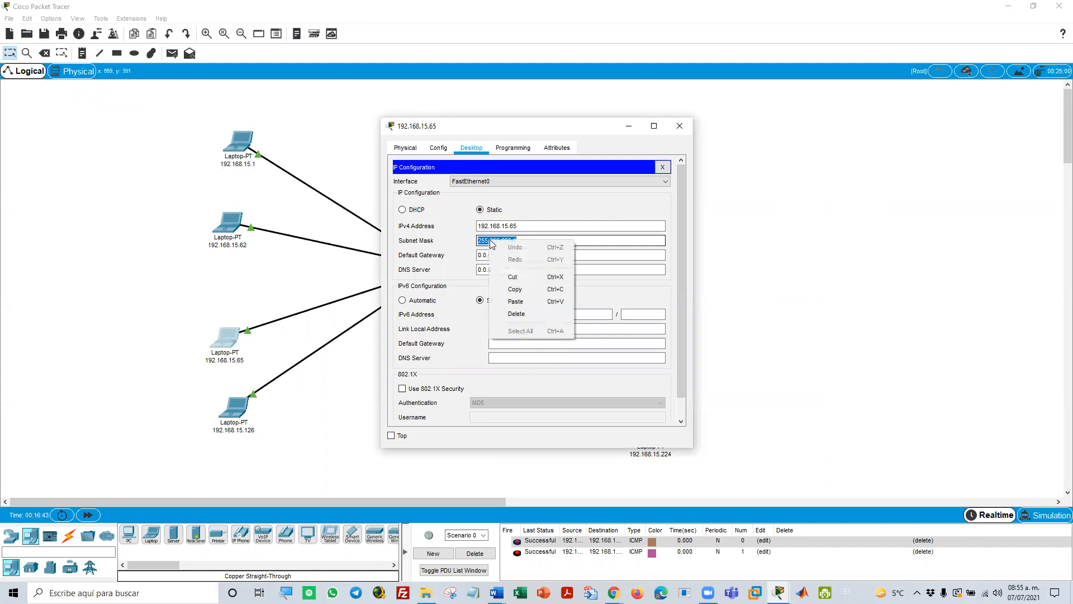
click(528, 301)
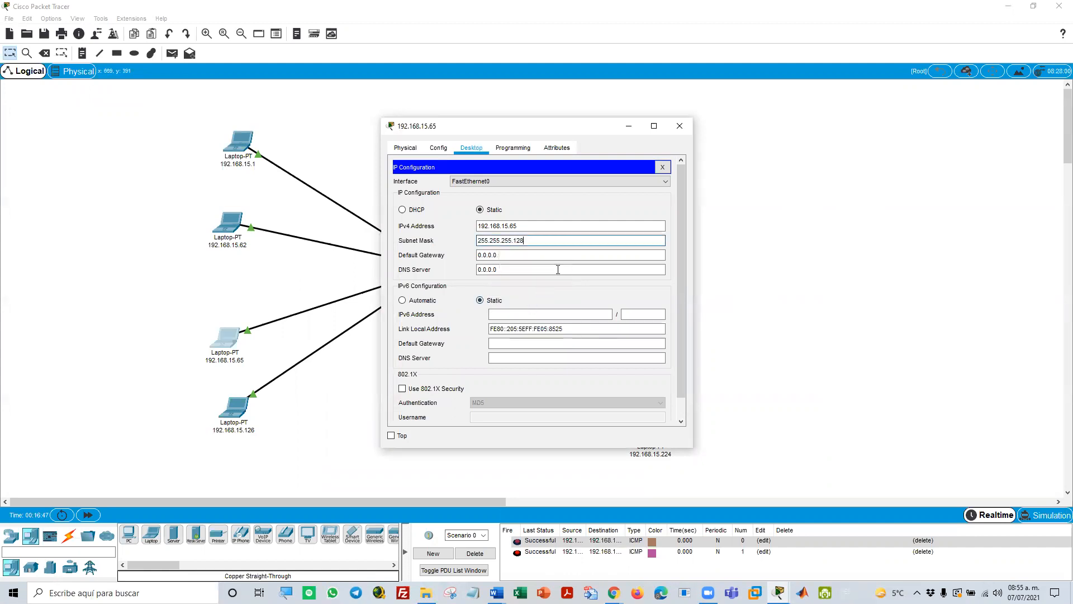
click(662, 168)
click(679, 126)
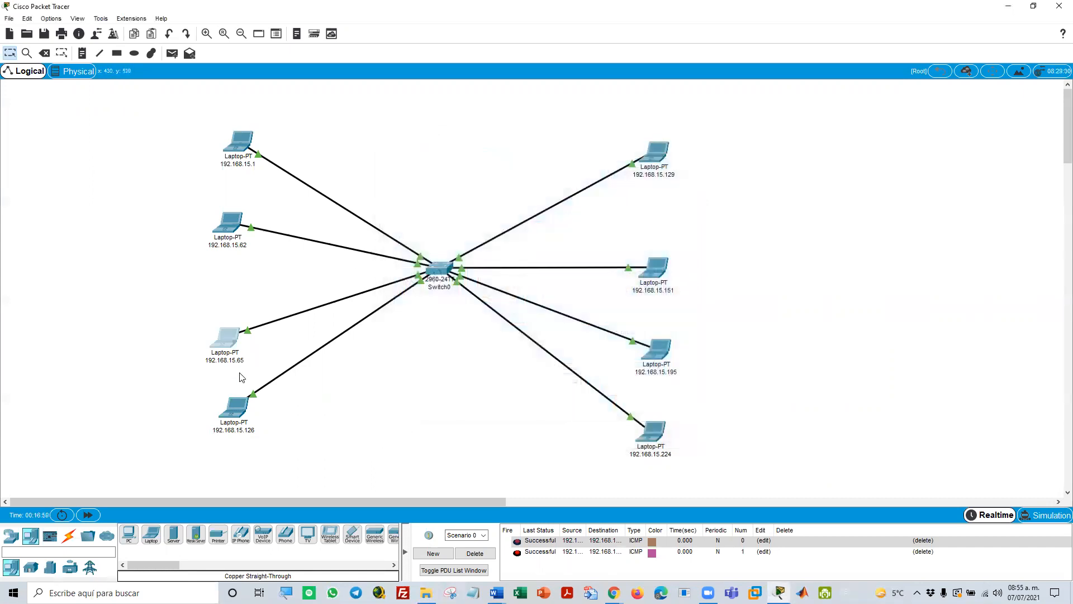
Paste the copied mask 255.255.255.128 as the subnet mask of laptop 192.168.15.126 and close its configuration
click(235, 413)
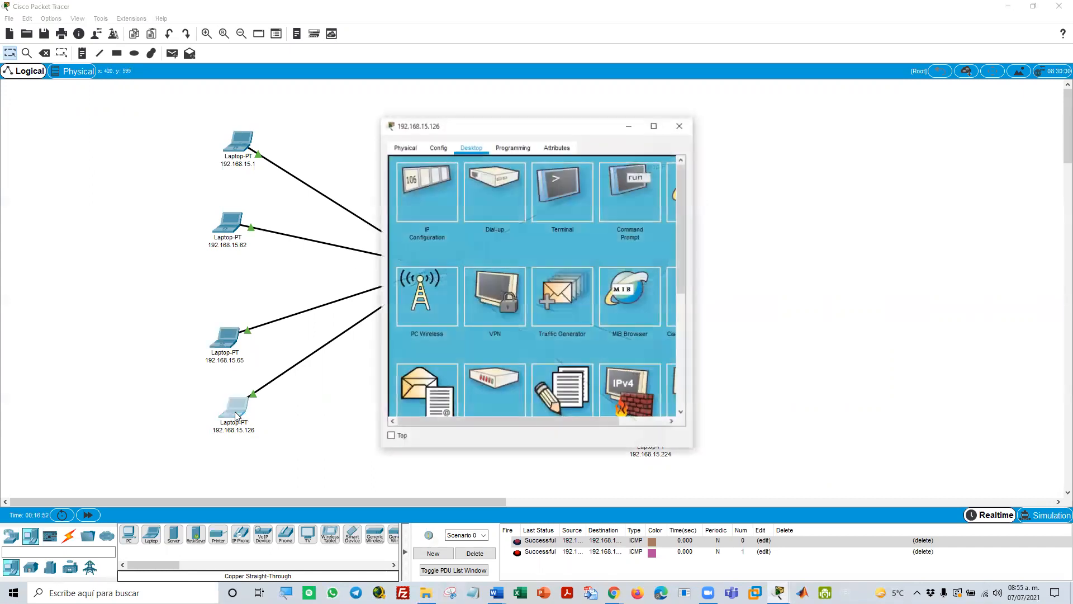
click(424, 206)
drag(522, 240, 452, 239)
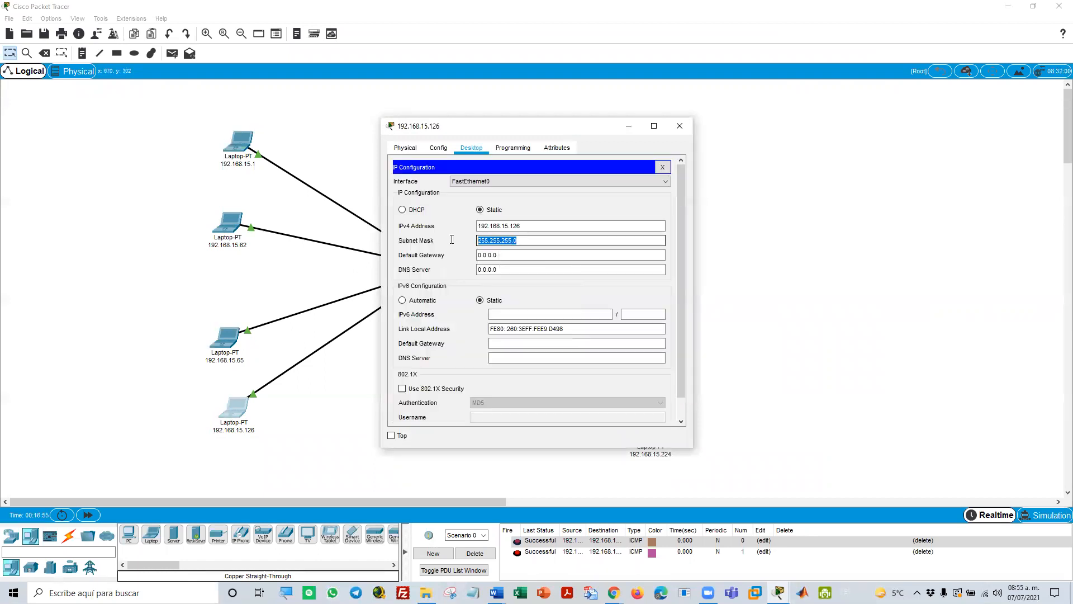
right_click(492, 244)
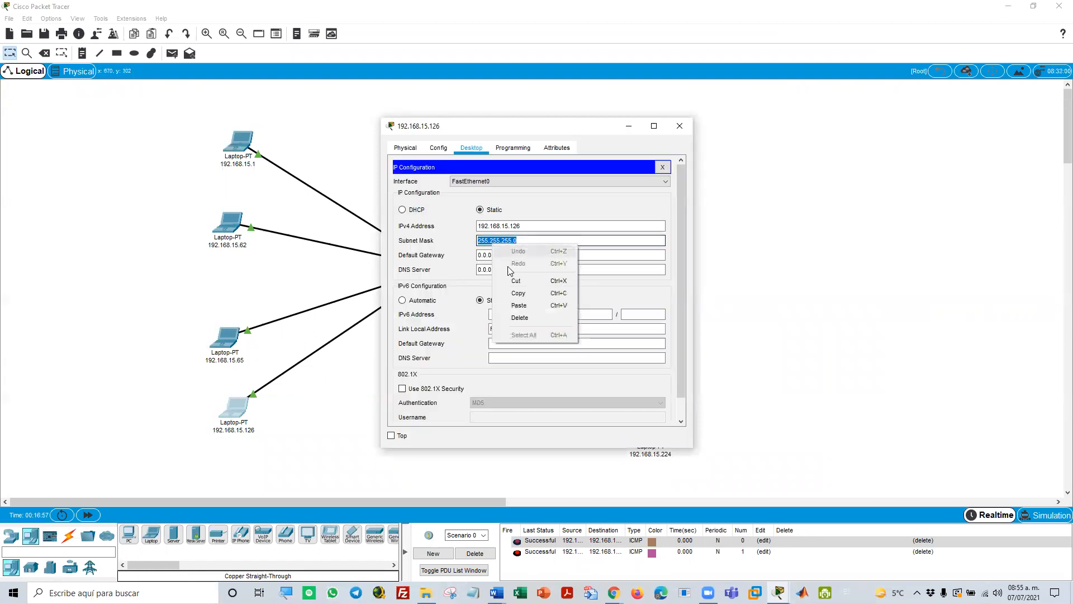
click(528, 306)
click(615, 225)
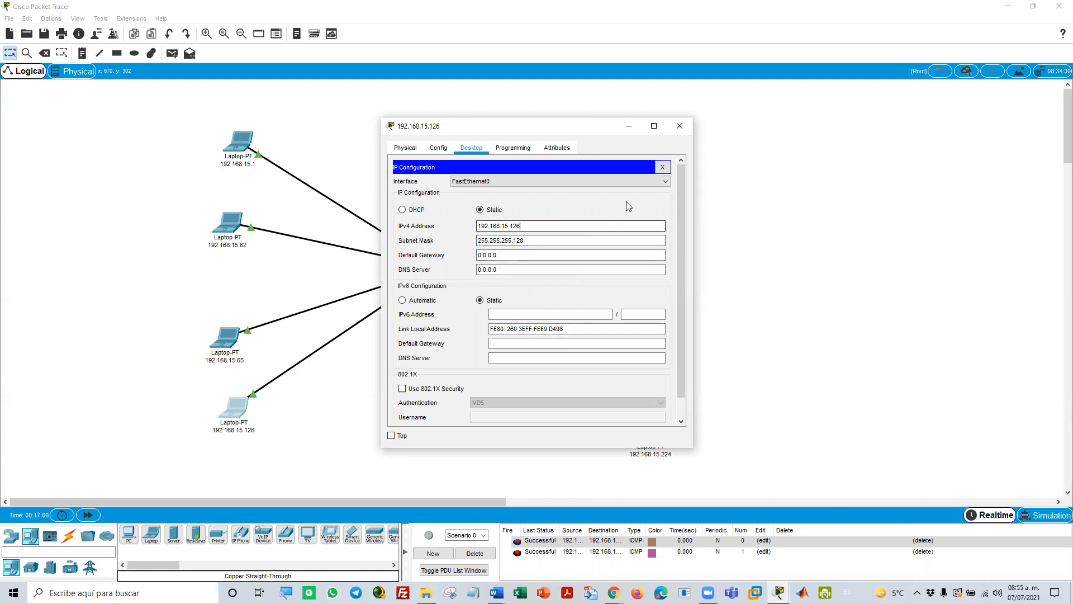
click(663, 166)
click(680, 125)
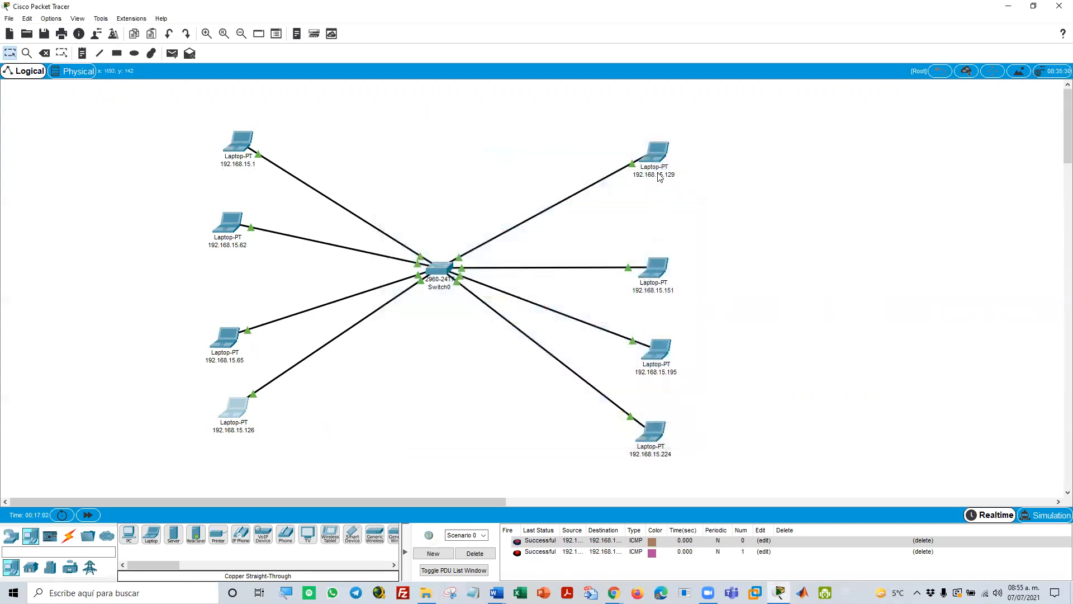
Paste the copied mask 255.255.255.128 as the subnet mask of laptop 192.168.15.129 and close its configuration
click(656, 156)
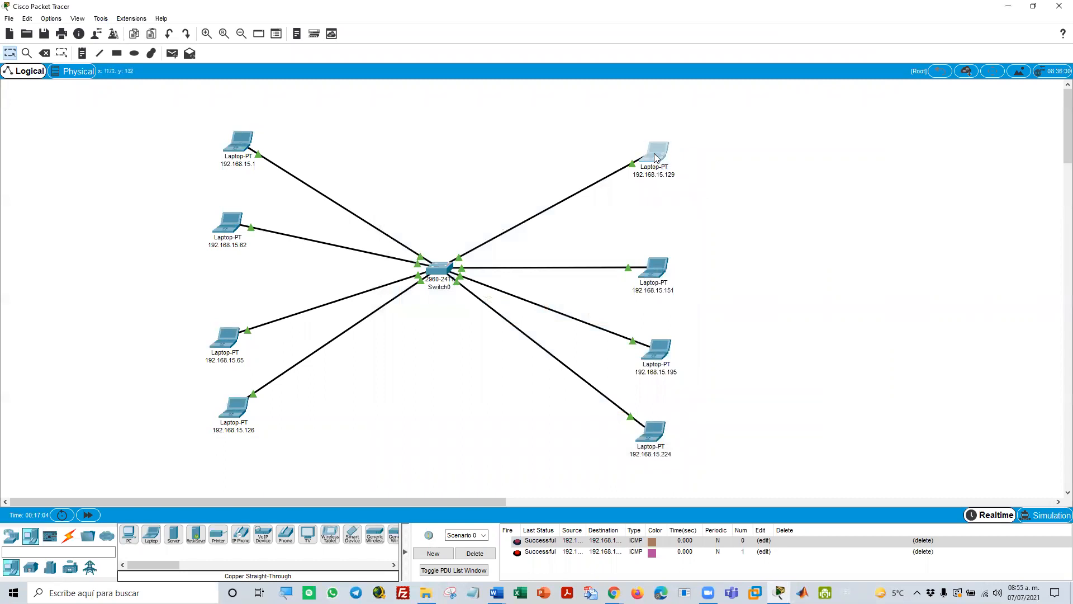
click(420, 200)
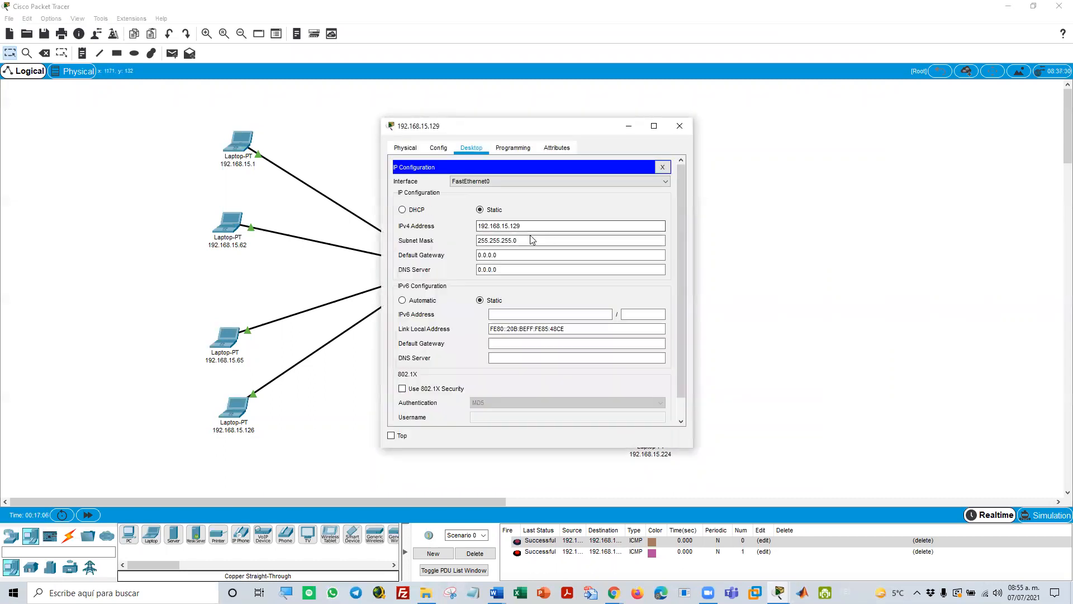
drag(529, 240, 446, 231)
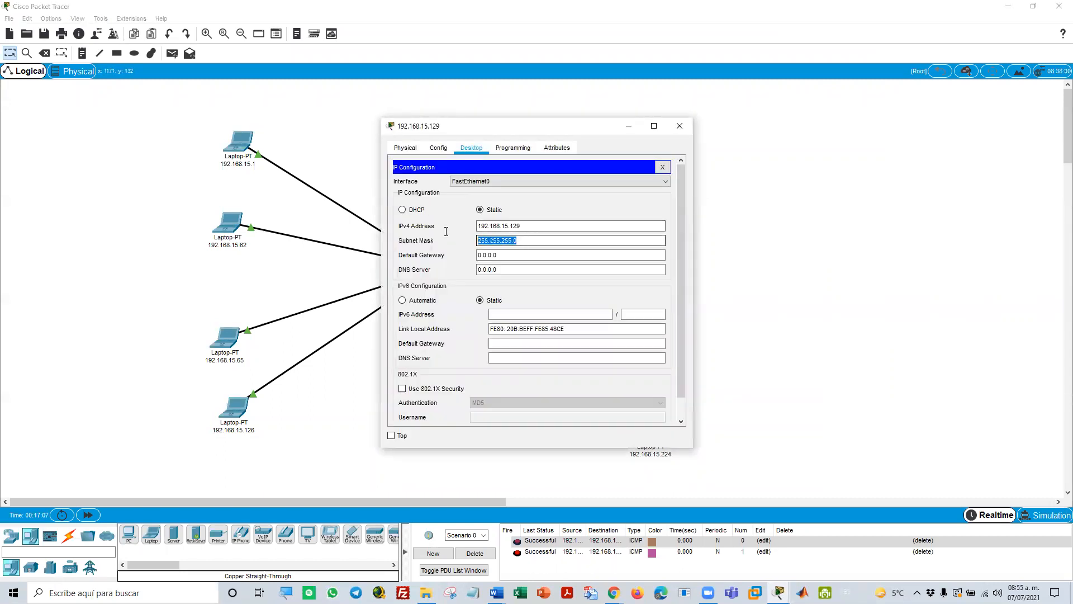
right_click(492, 242)
click(518, 304)
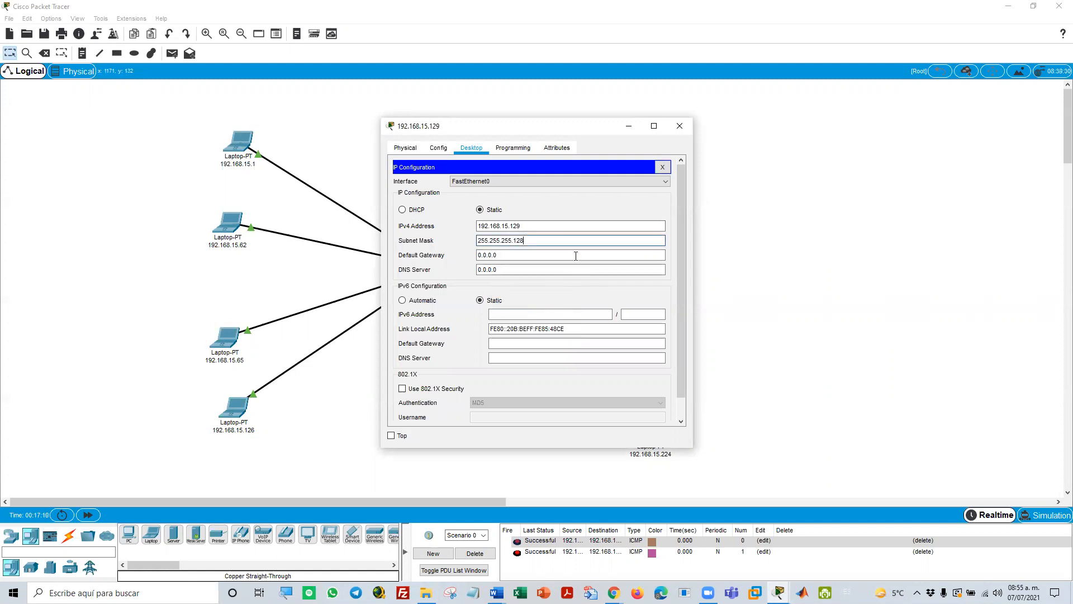
click(665, 166)
click(679, 126)
Paste the copied mask 255.255.255.128 as the subnet mask of laptop 192.168.15.151 and close its configuration
click(660, 275)
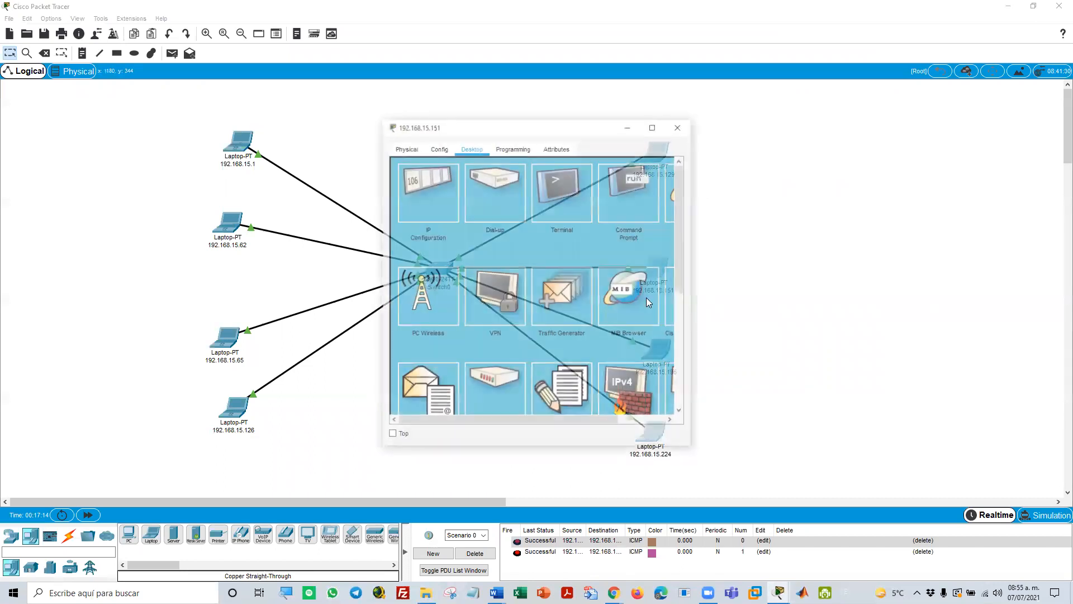
click(445, 203)
drag(547, 240, 476, 240)
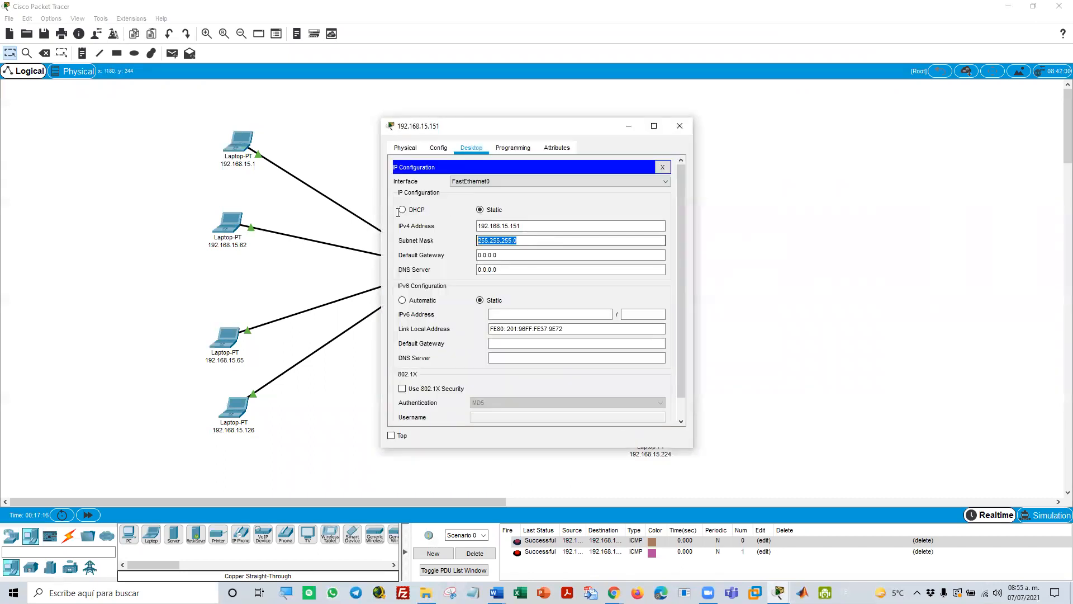
right_click(489, 246)
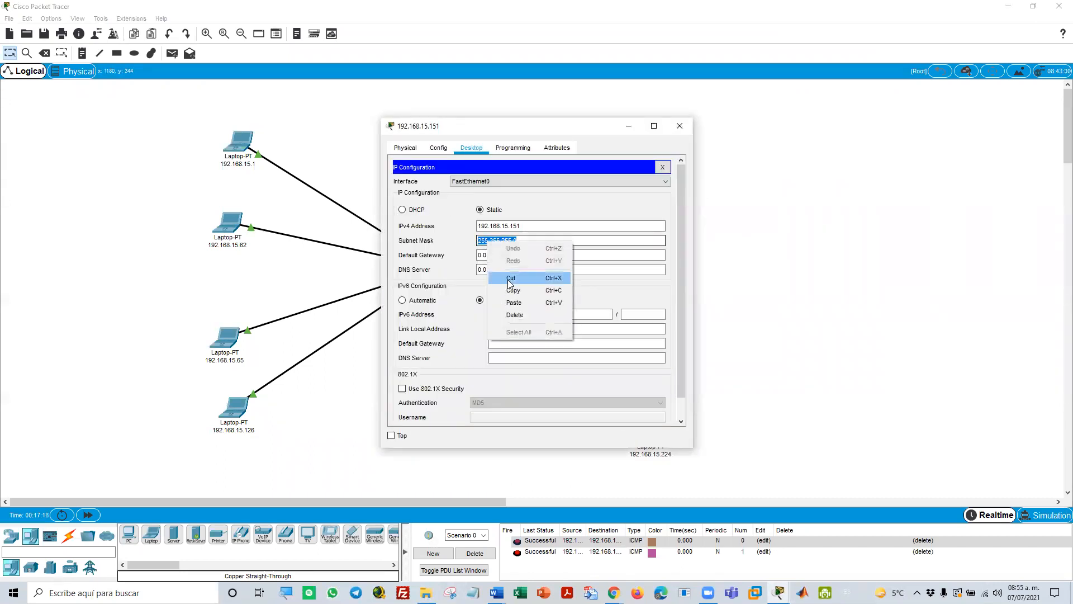
click(513, 302)
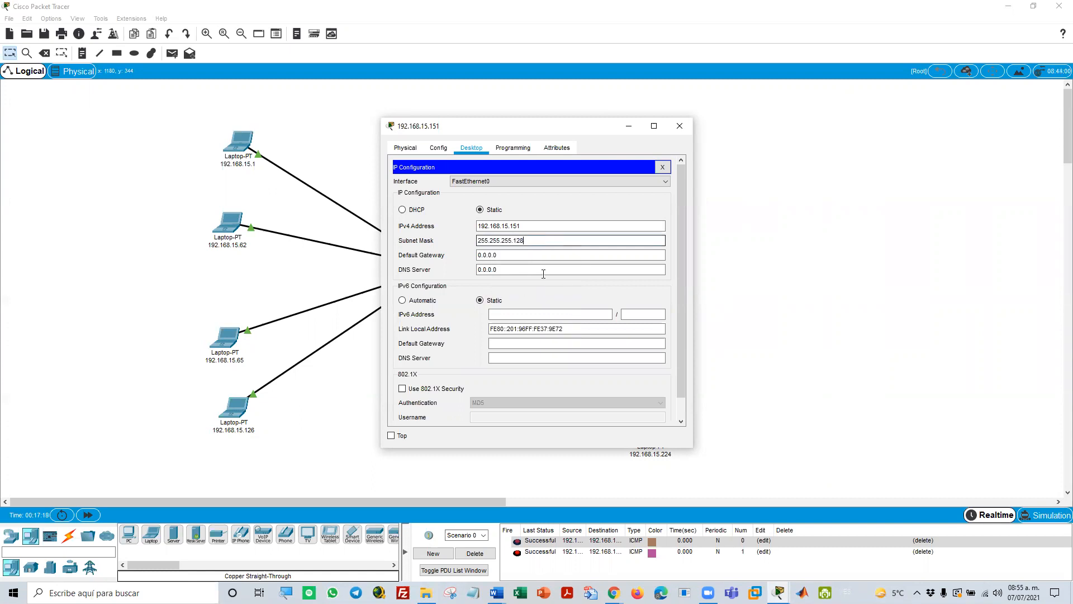
click(663, 167)
click(680, 126)
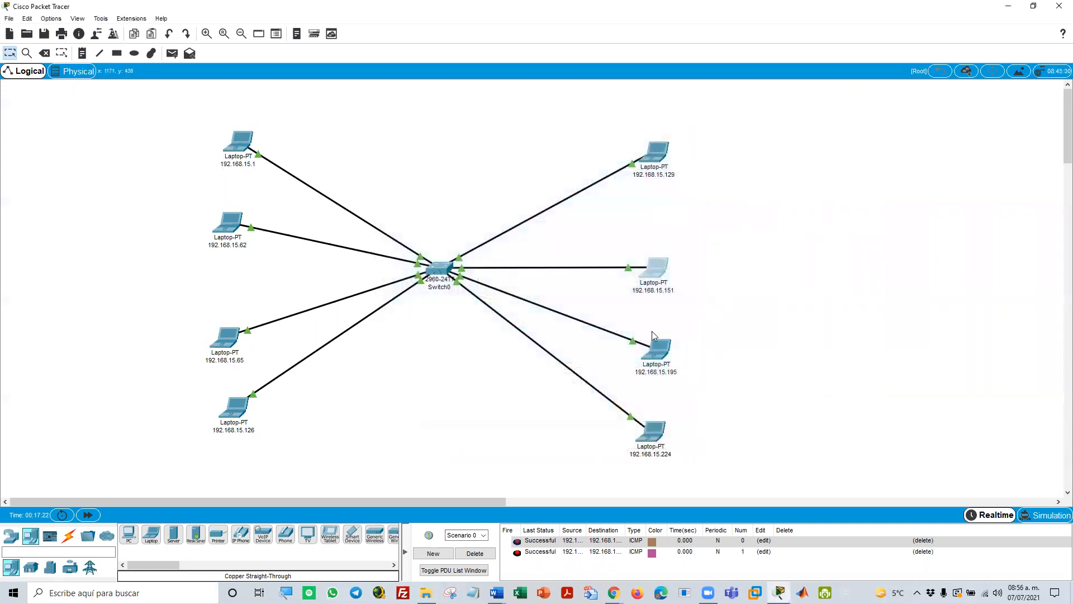
Paste the copied mask 255.255.255.128 as the subnet mask of laptop 192.168.15.195 and close its configuration
click(657, 350)
click(443, 213)
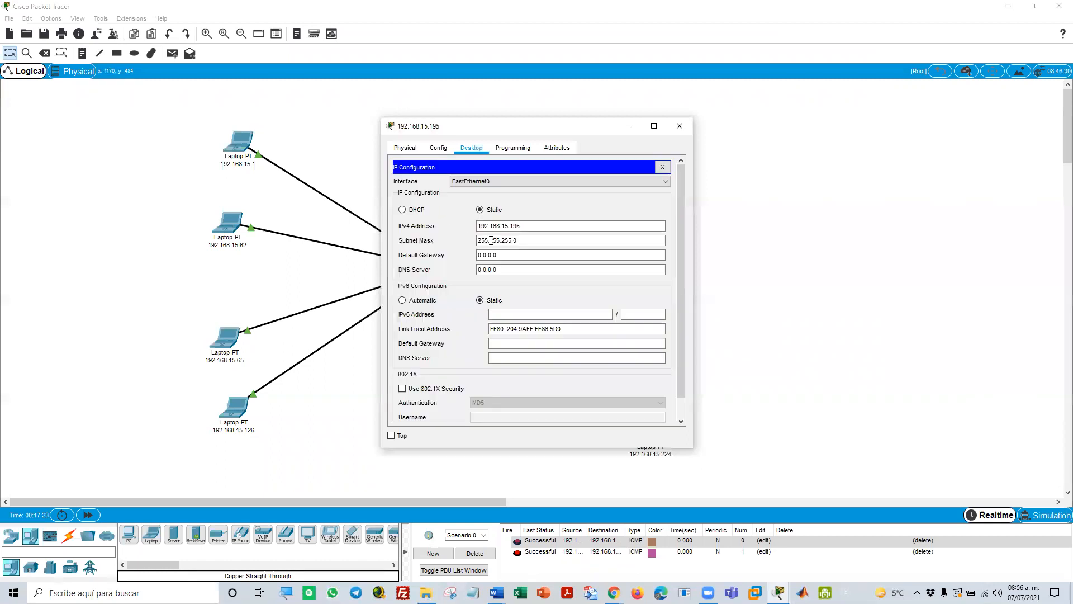
double_click(493, 241)
right_click(493, 241)
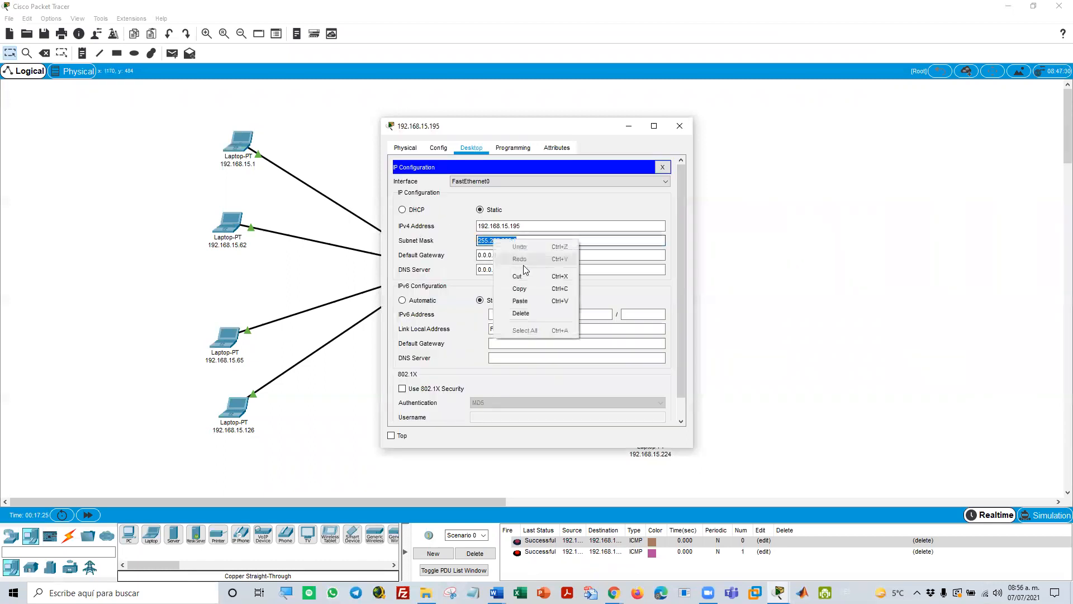
click(541, 300)
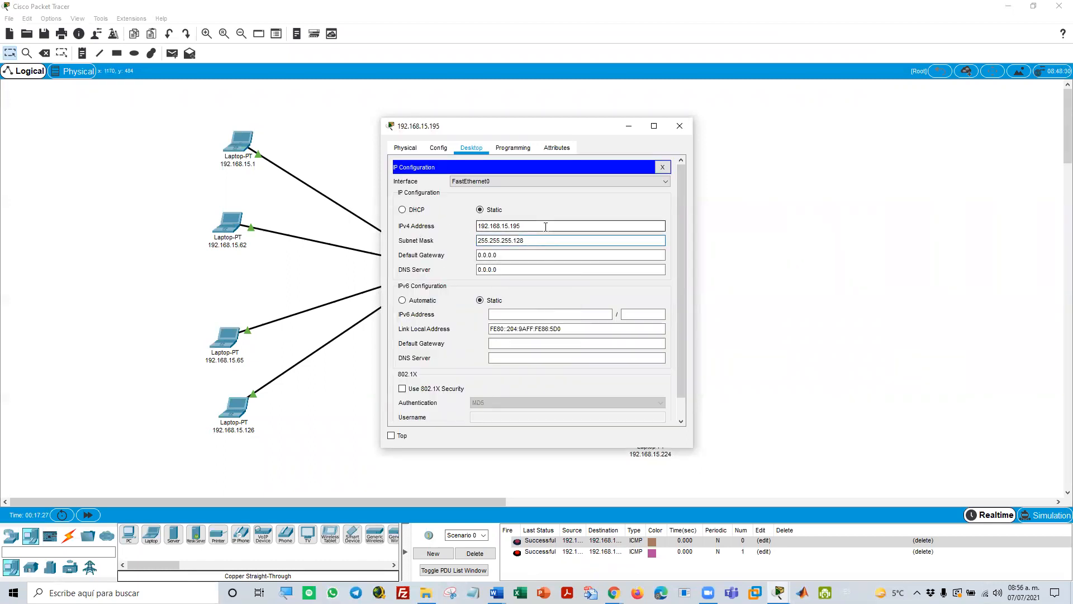
click(662, 167)
click(679, 128)
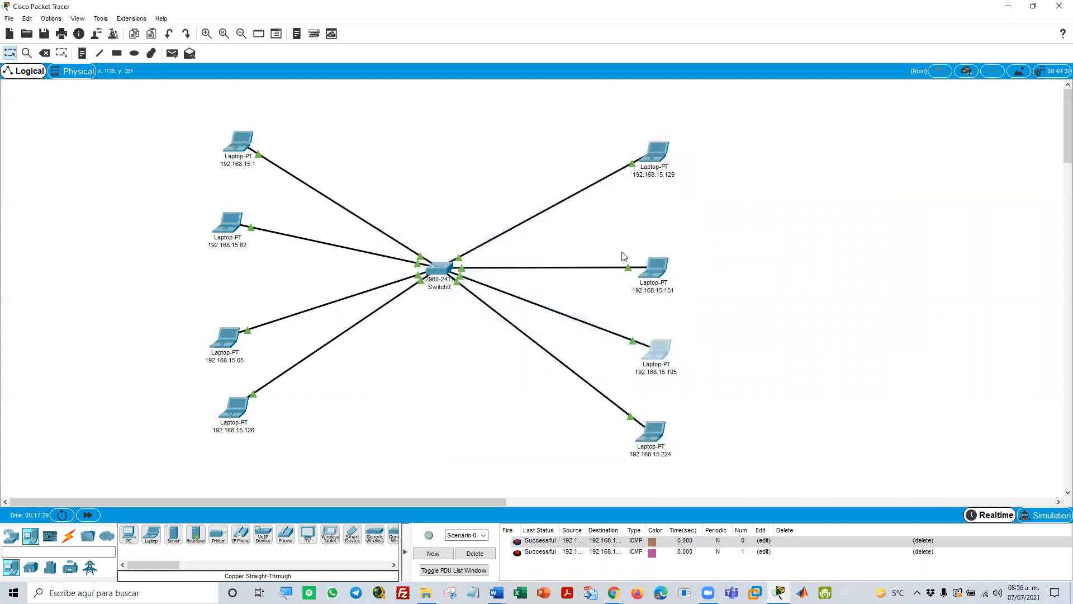
Paste the copied mask 255.255.255.128 as the subnet mask of laptop 192.168.15.224 and close its configuration
click(655, 432)
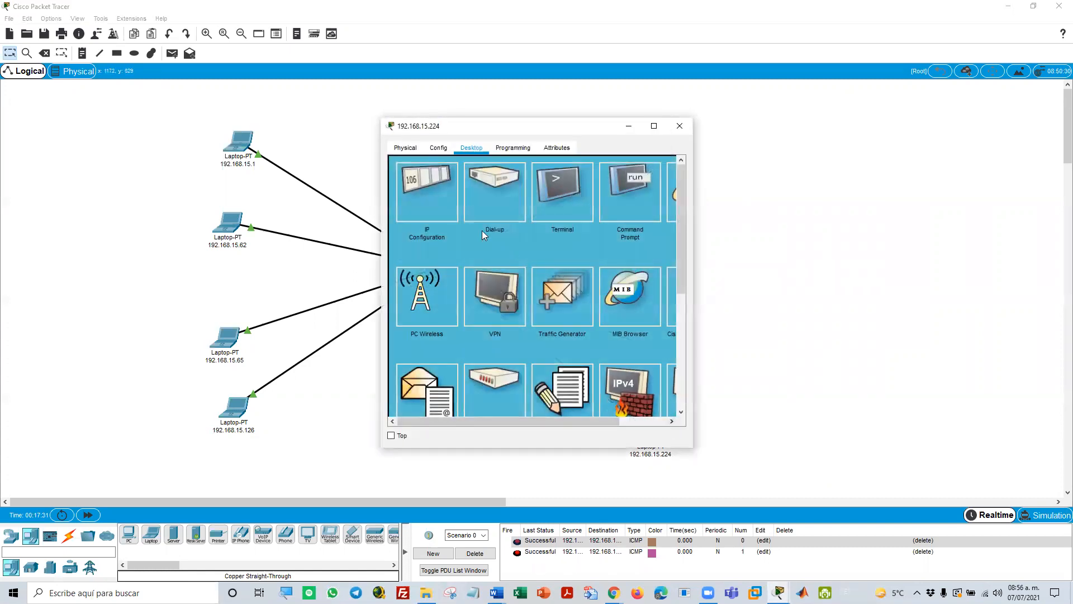
click(437, 203)
double_click(488, 241)
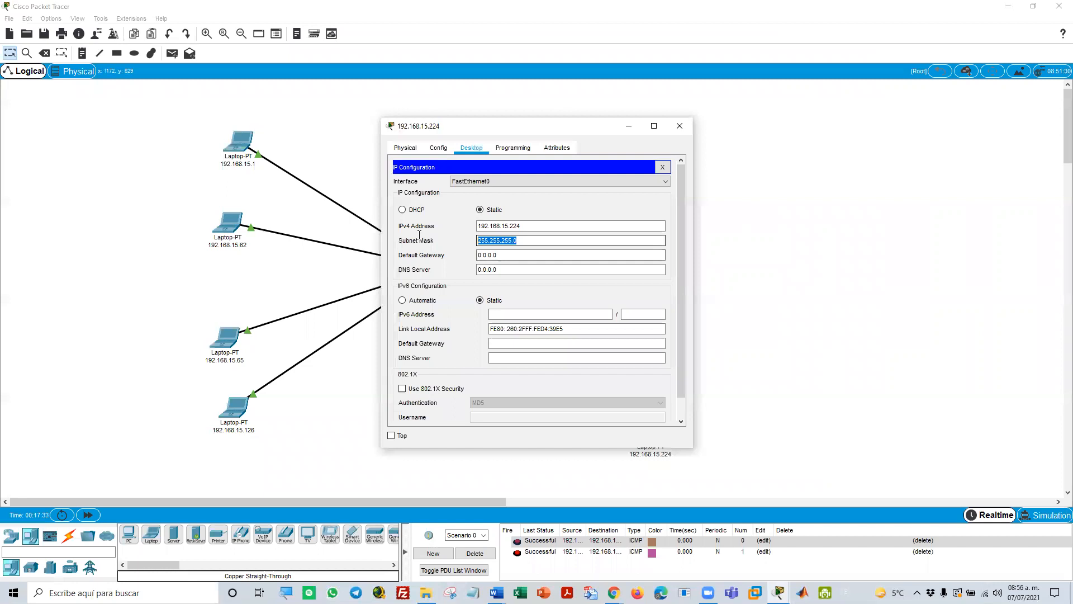
right_click(478, 236)
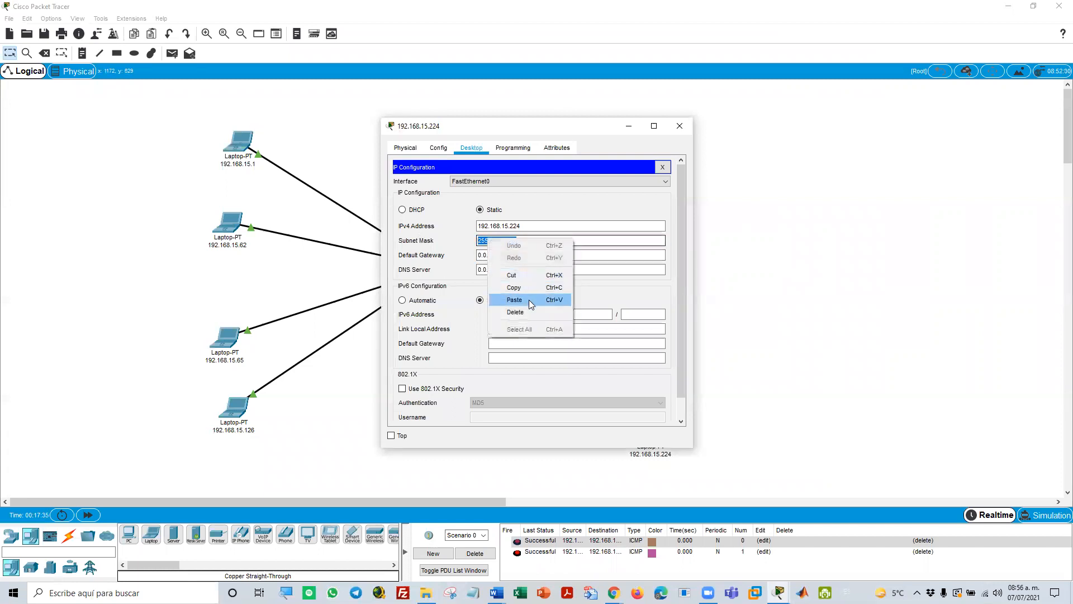
click(533, 300)
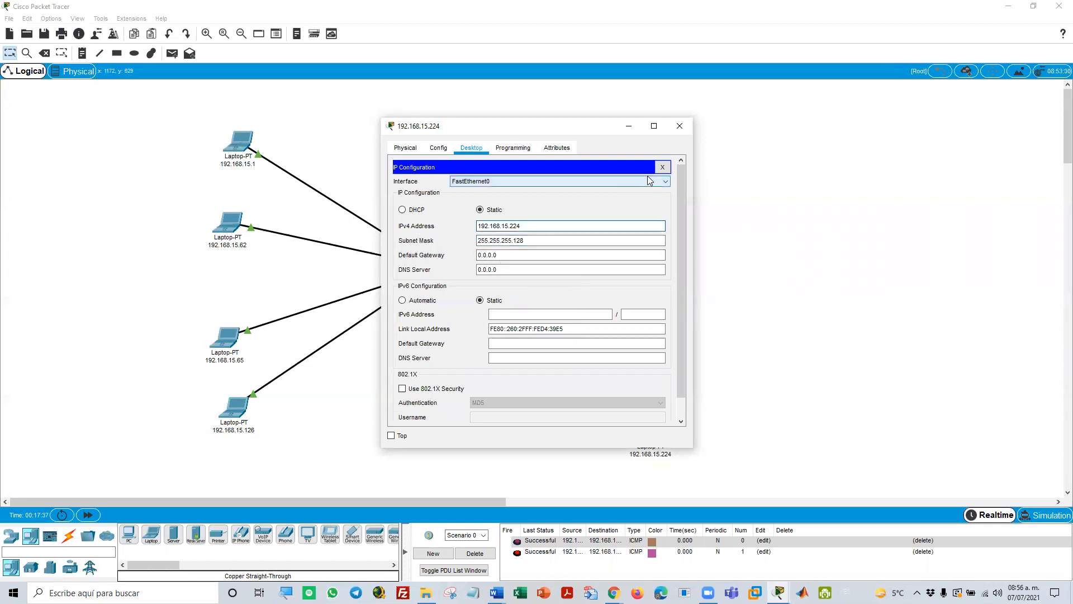
click(664, 168)
click(680, 126)
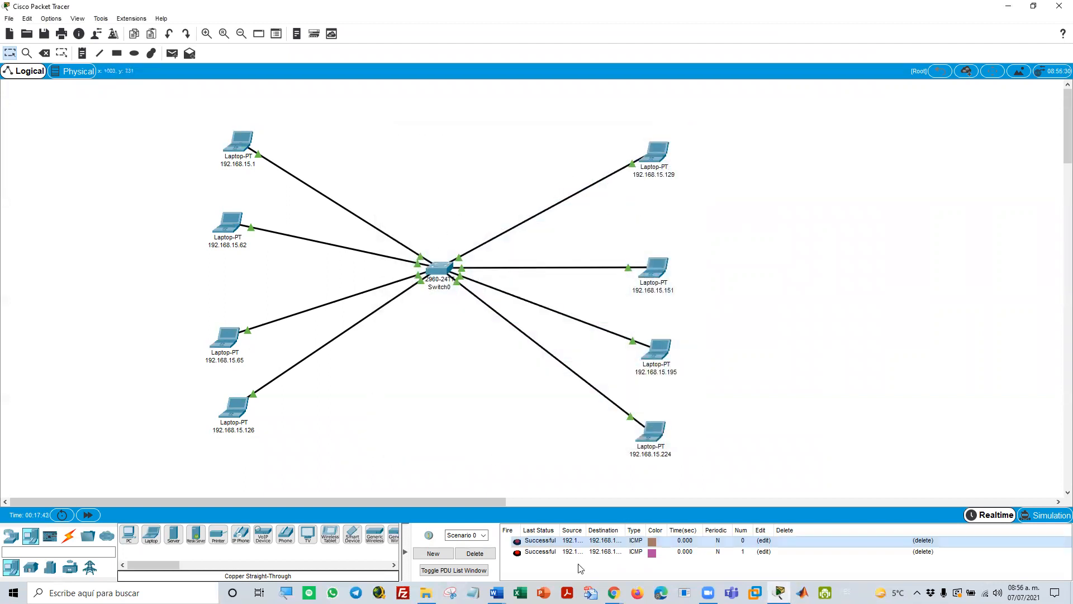
Delete the old PDU test scenario and send a simple PDU from laptop 192.168.15.1 to laptop 192.168.15.65
click(479, 554)
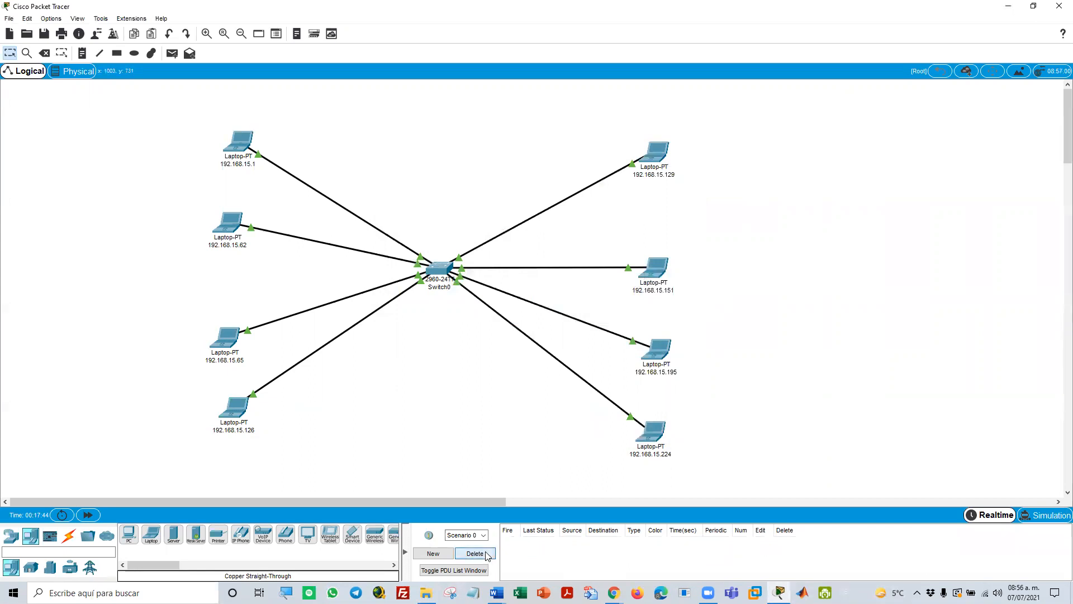
click(170, 53)
click(241, 143)
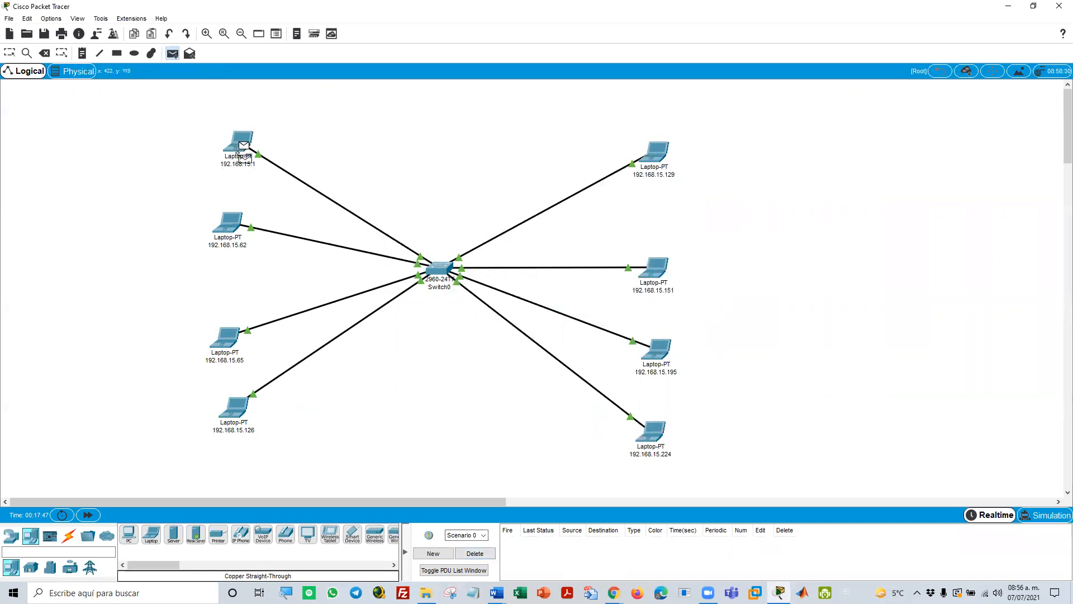
click(234, 337)
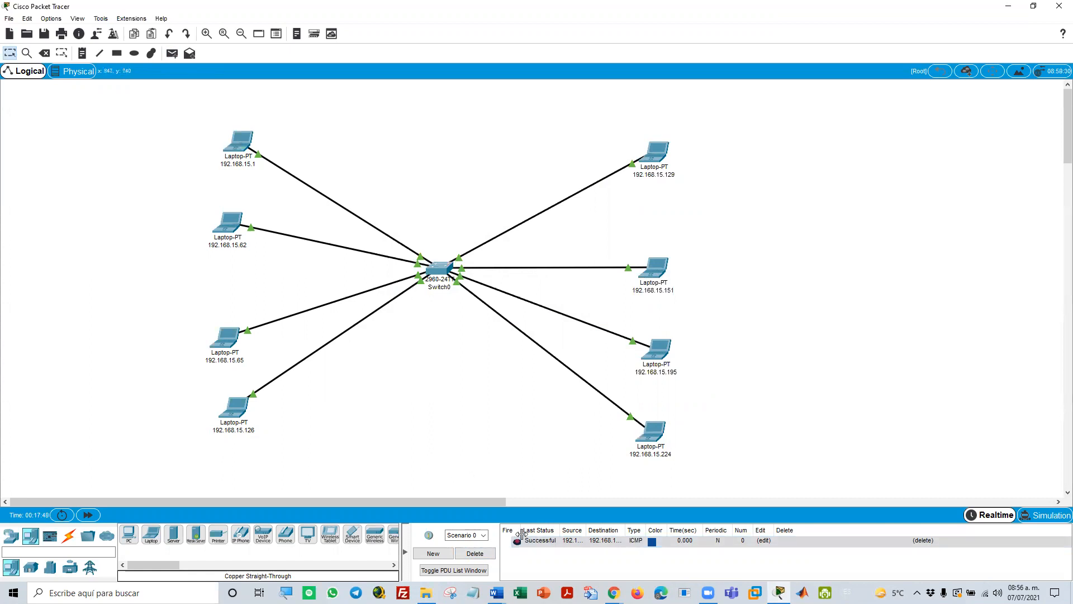
Send a simple PDU from laptop 192.168.15.129 to laptop 192.168.15.224 to test the upper subnet
click(172, 53)
click(655, 155)
click(655, 442)
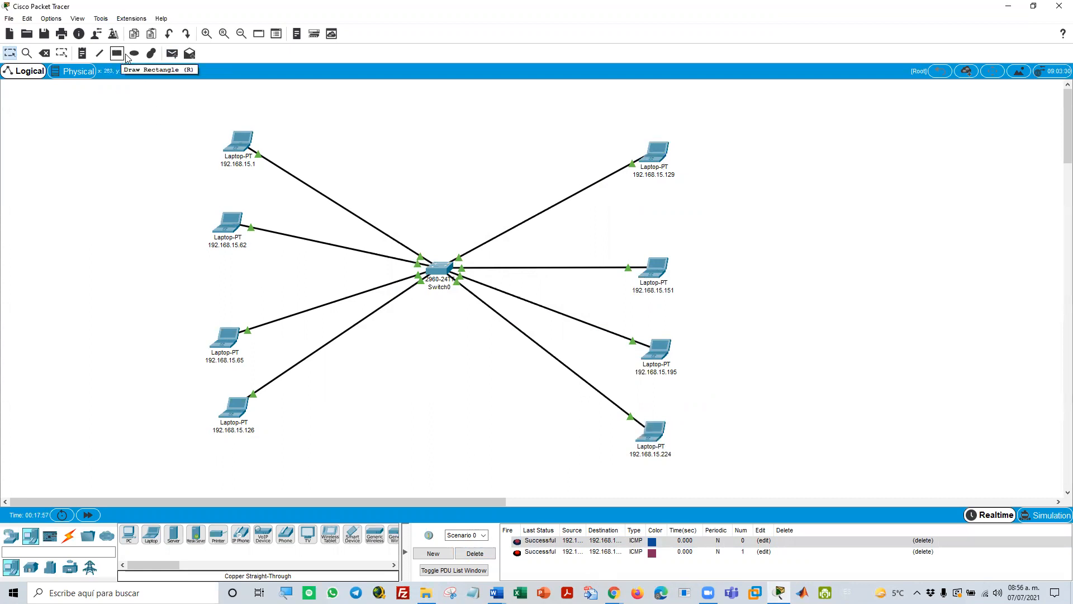
Test communication between the two subnets with a simple PDU from laptop 192.168.15.62 to 192.168.15.151 and select its result entry
click(173, 53)
click(227, 222)
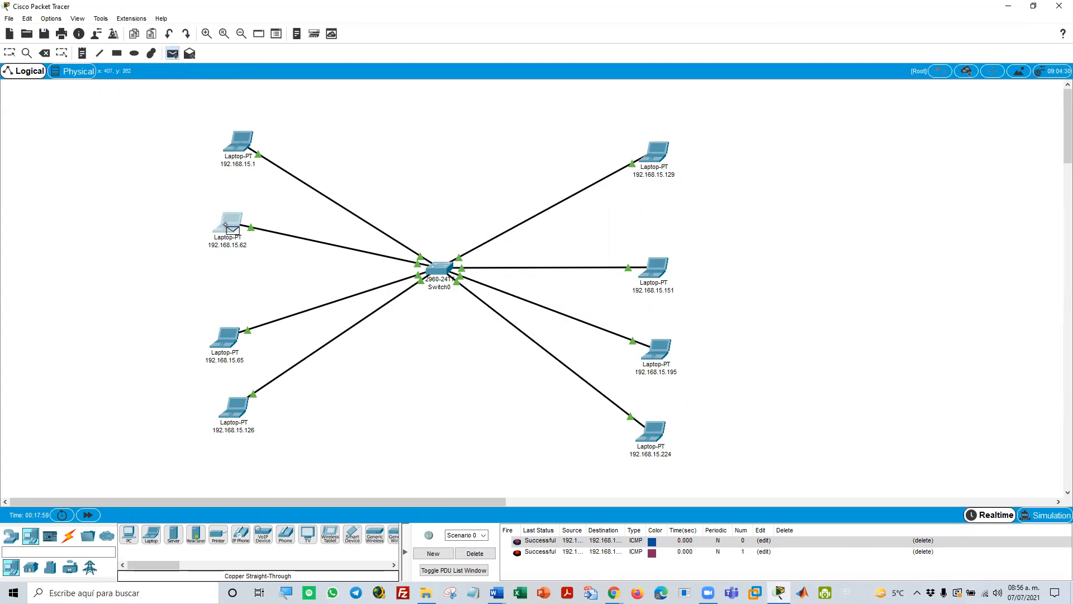
click(653, 269)
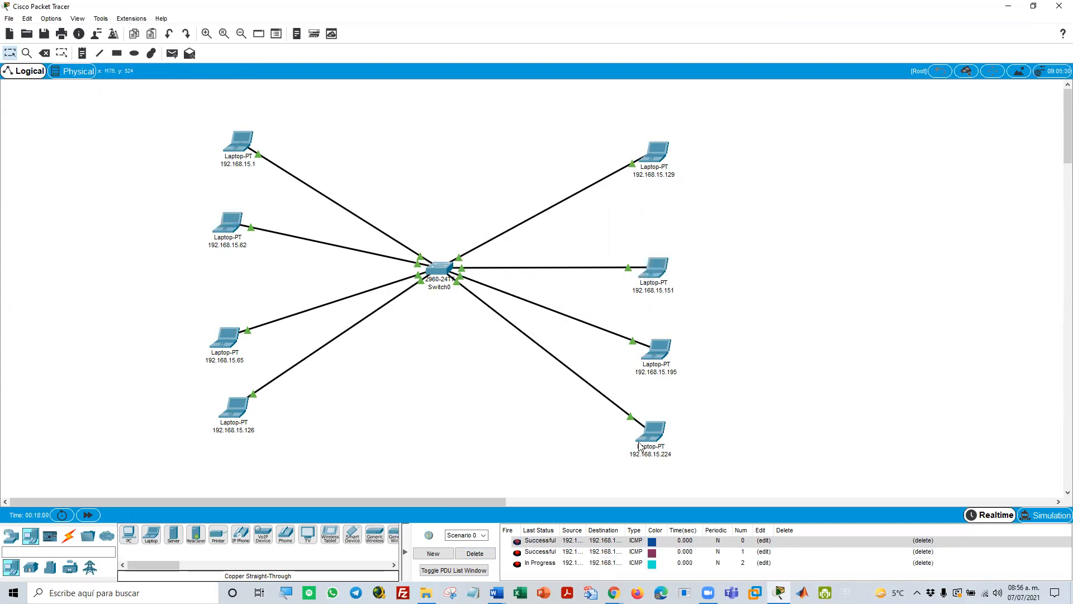
click(545, 566)
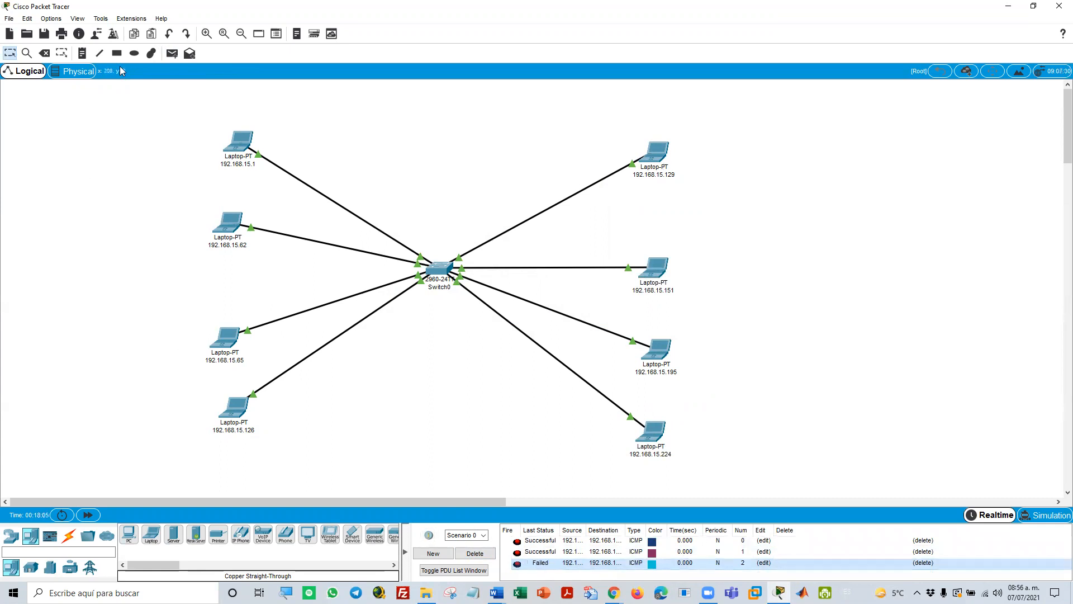
Send a simple PDU from laptop 192.168.15.126 to laptop 192.168.15.129, check its result entry and delete the test scenario
click(172, 53)
click(234, 425)
click(657, 153)
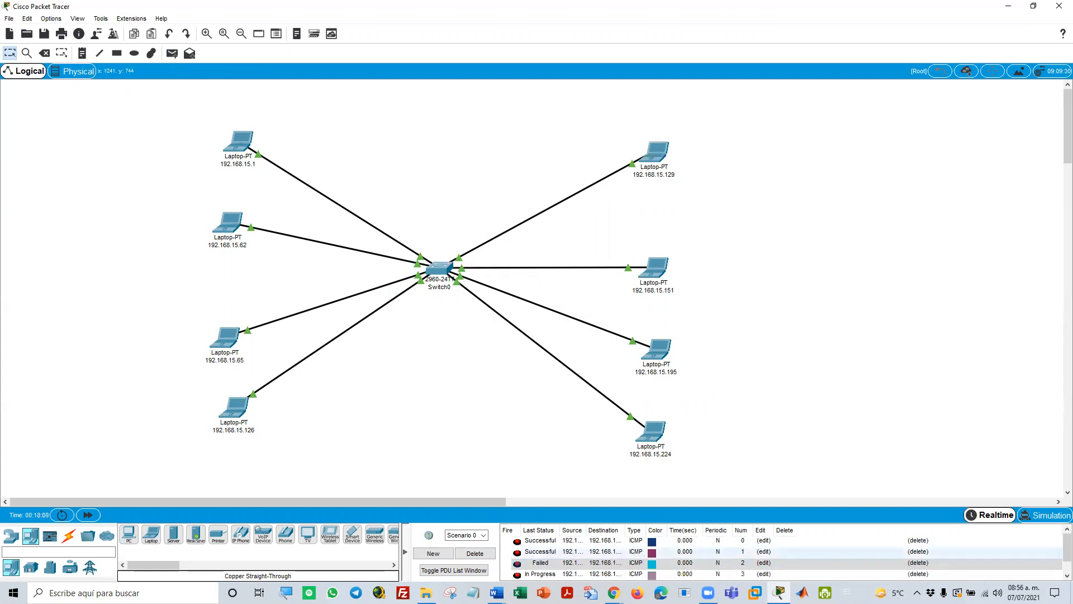
click(519, 574)
scroll(521, 576, down, 1)
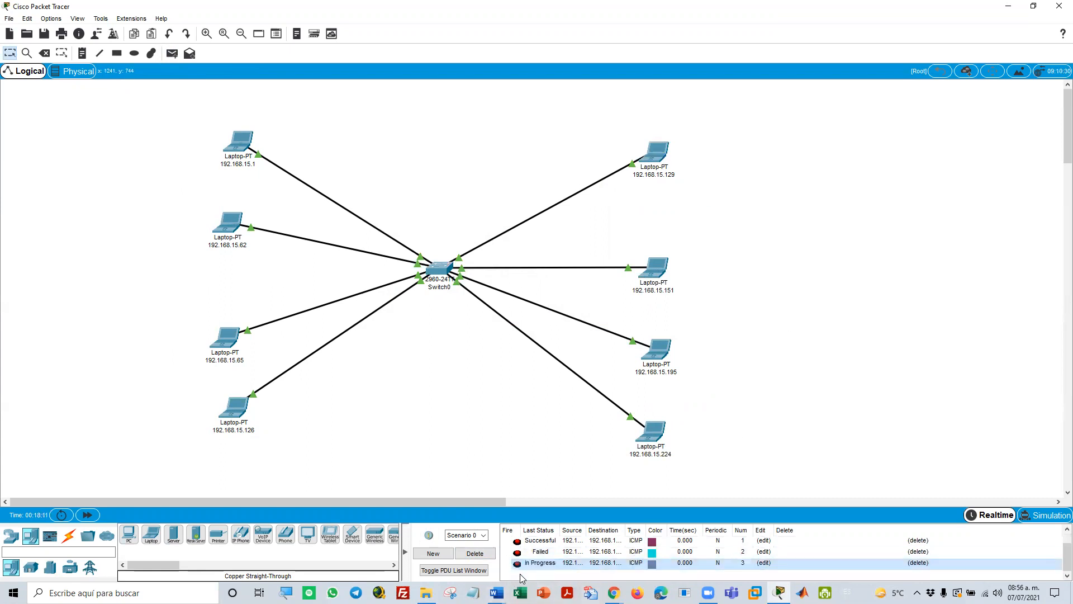
click(478, 557)
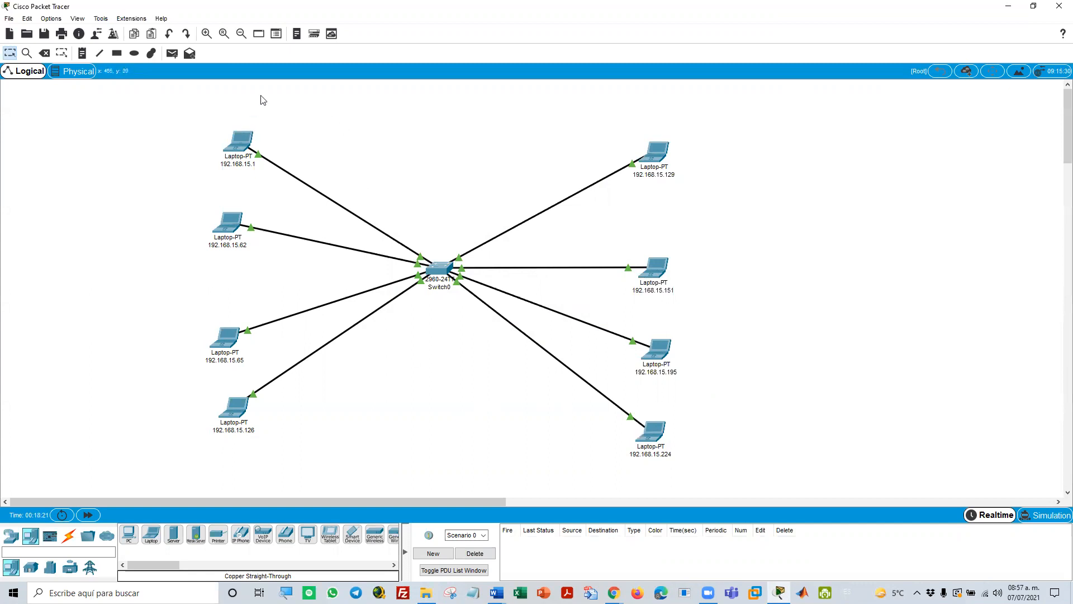
Draw a rectangle with fill and outline colour #ffff7f behind the whole network, enclosing all eight laptops and the switch
click(118, 54)
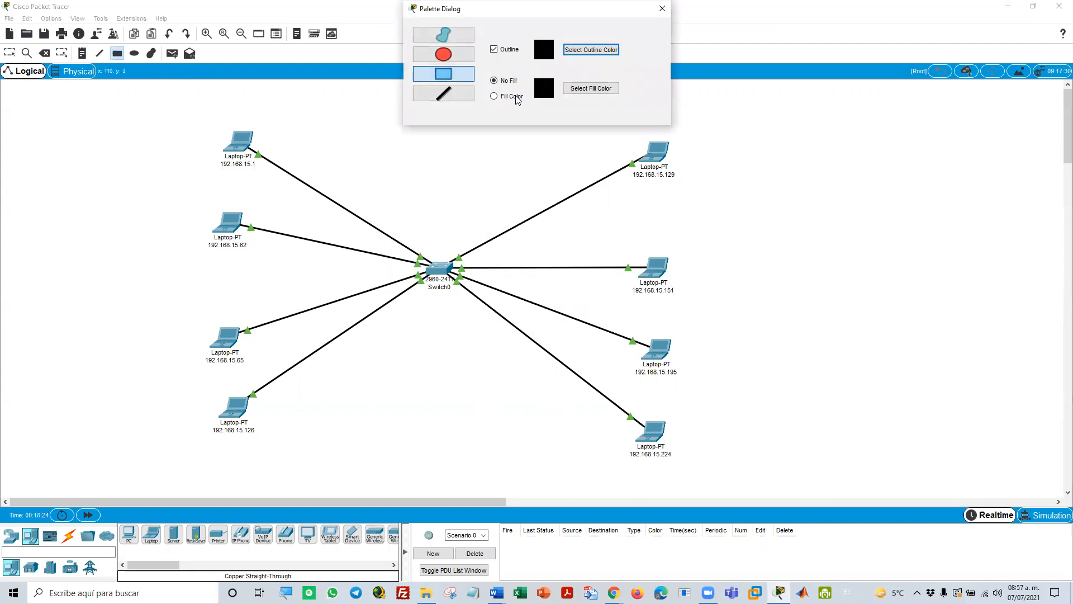
click(576, 93)
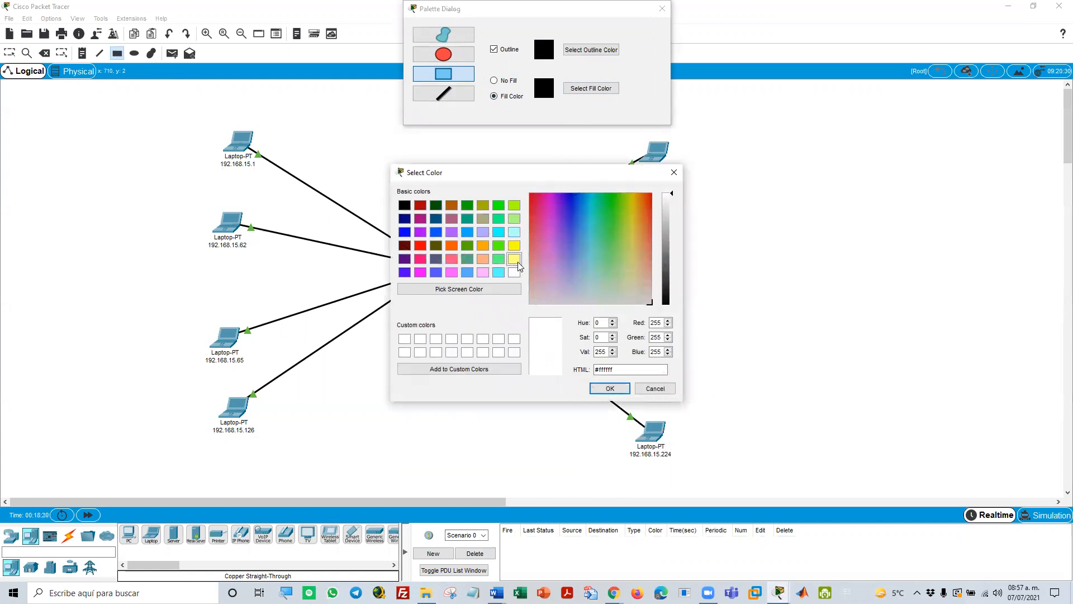
click(516, 262)
mouse_move(673, 192)
mouse_down()
mouse_move(672, 206)
mouse_move(673, 184)
mouse_up()
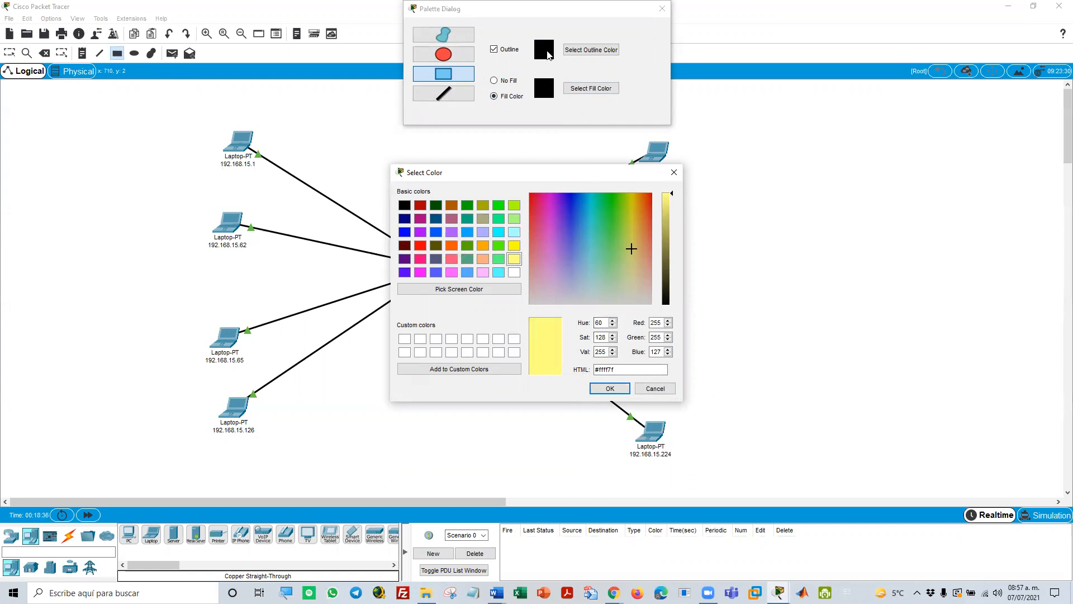
click(612, 388)
click(592, 52)
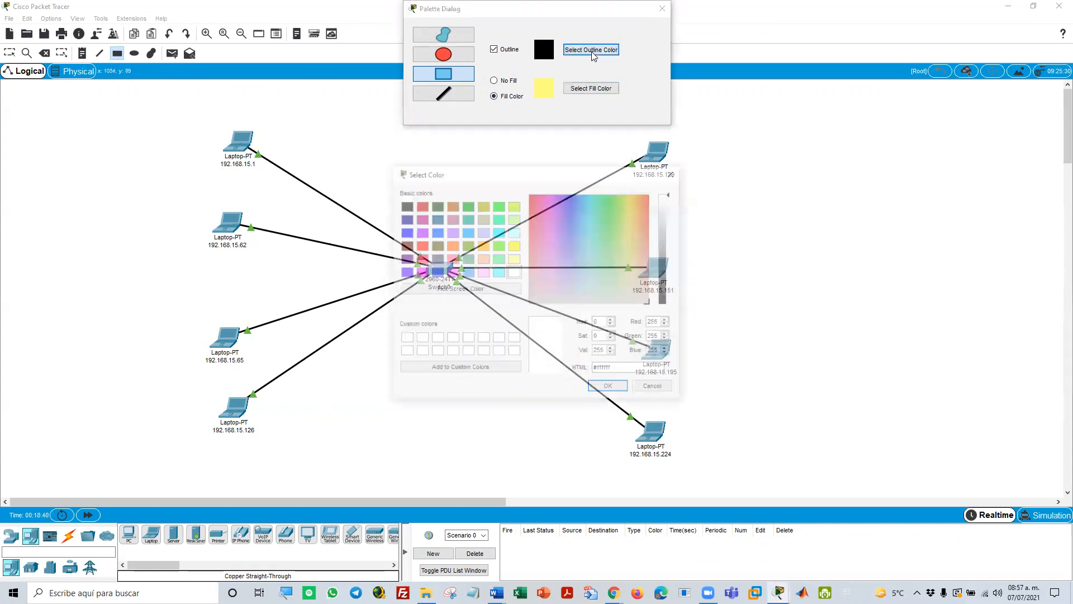
click(514, 260)
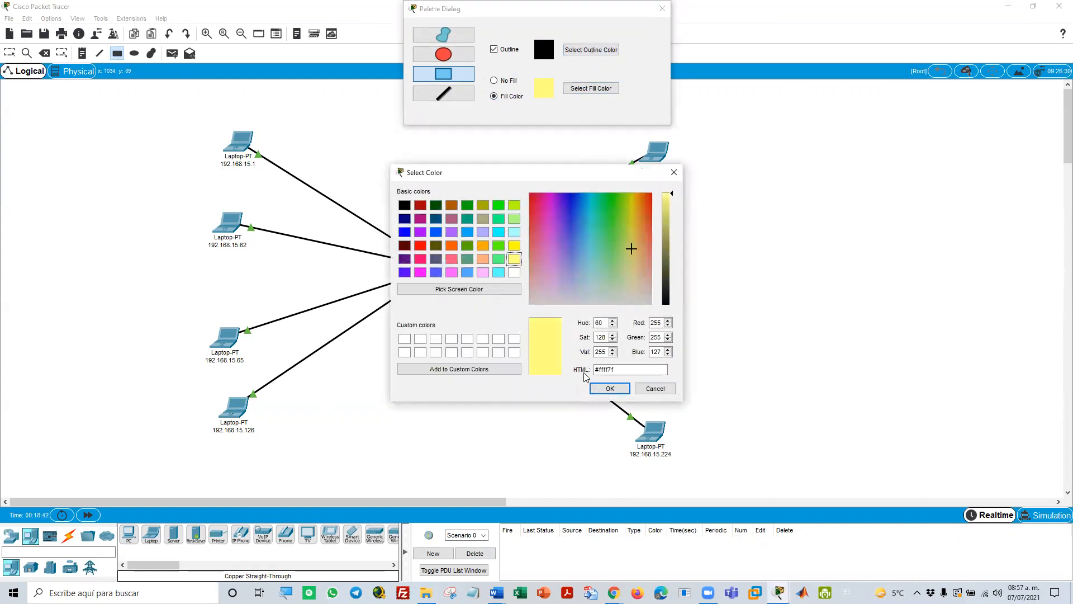
click(609, 388)
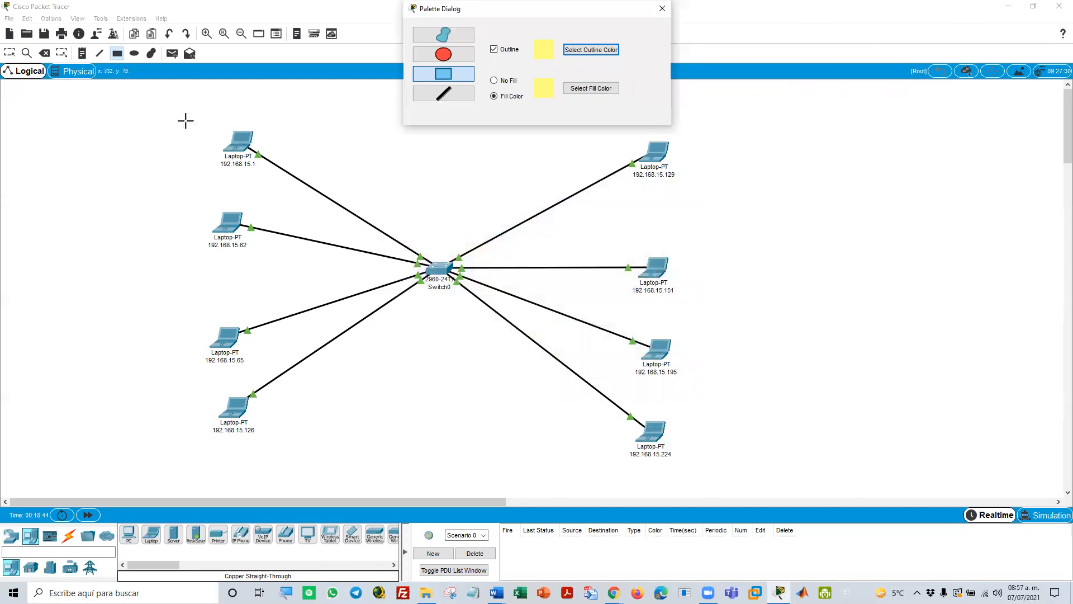
drag(133, 101, 725, 478)
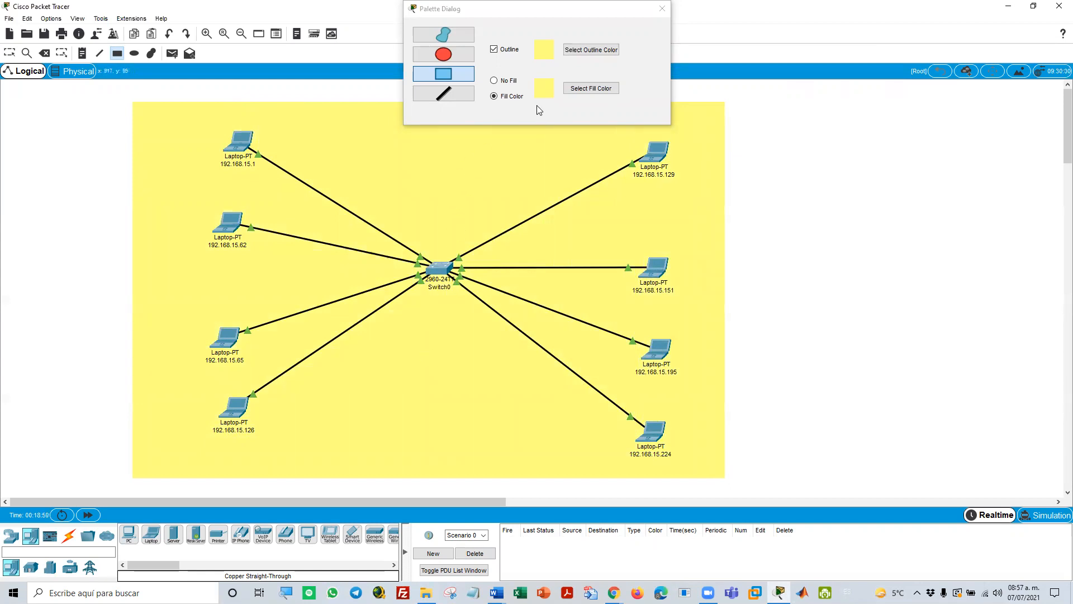
Change the fill and outline colour to #aaff7f and draw a rectangle behind laptops 192.168.15.1 to 192.168.15.126
click(581, 91)
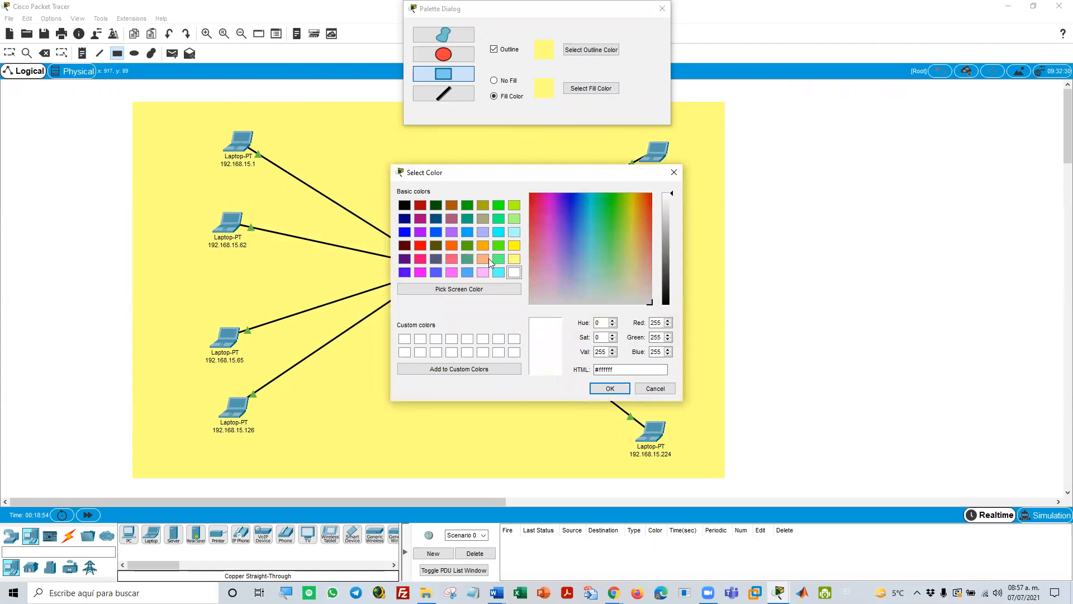
click(420, 246)
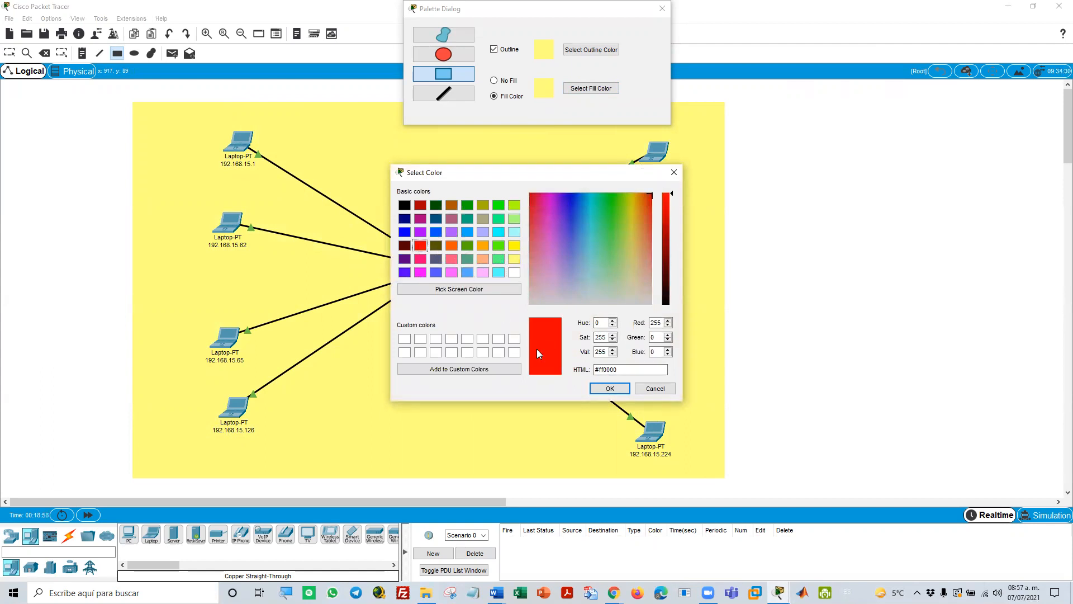
click(514, 219)
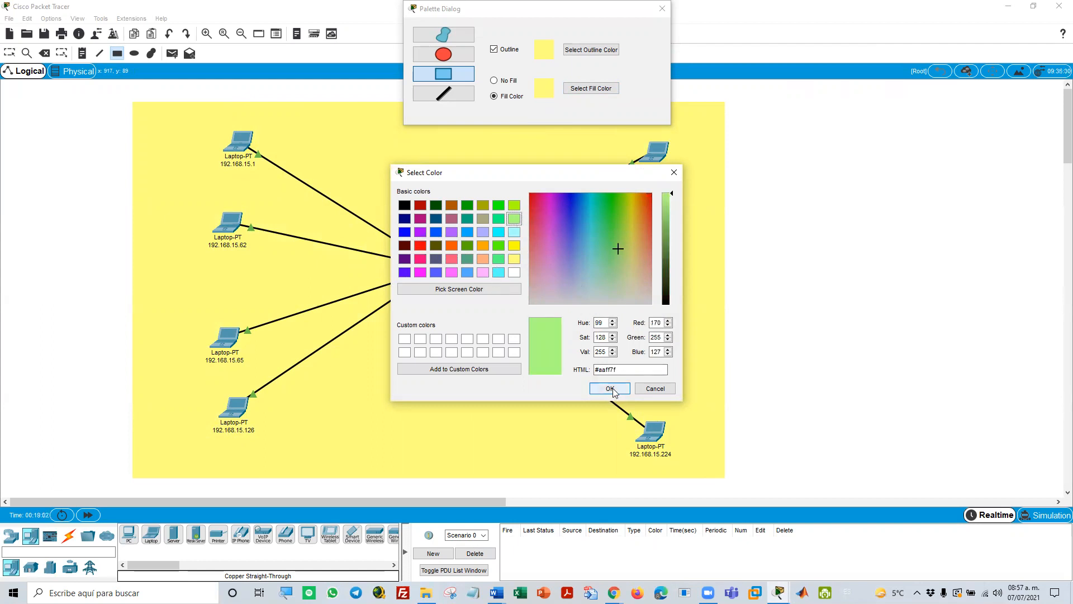
click(614, 388)
click(588, 90)
click(514, 220)
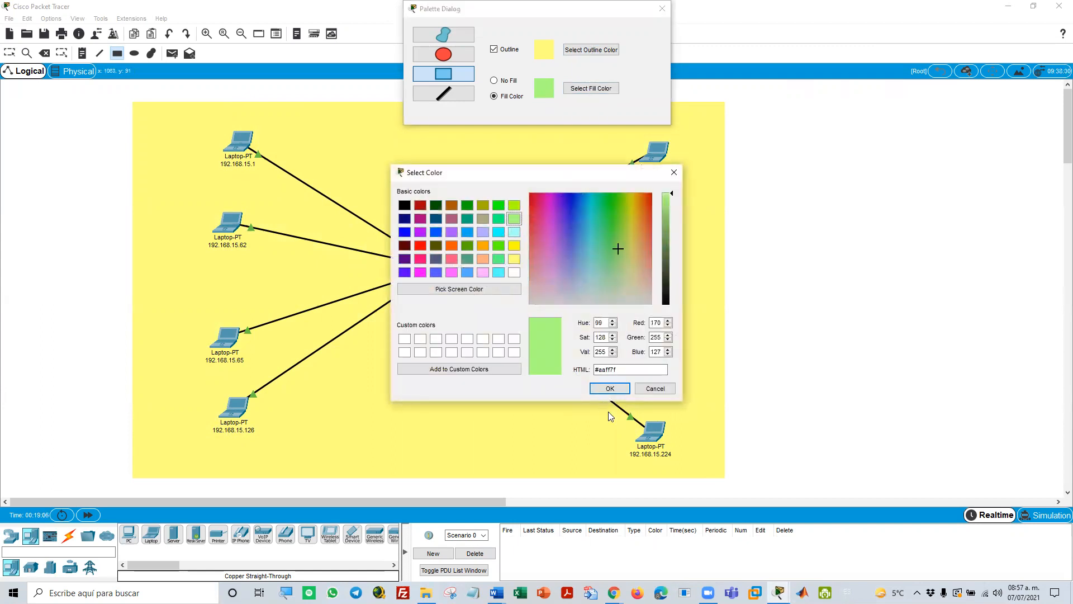
click(611, 393)
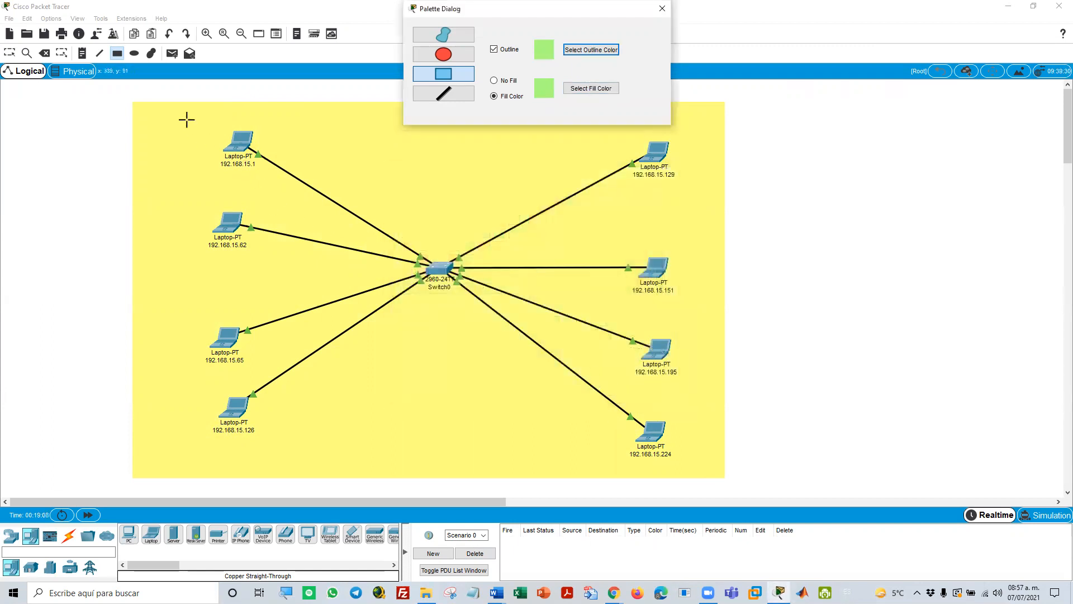
drag(175, 113, 341, 463)
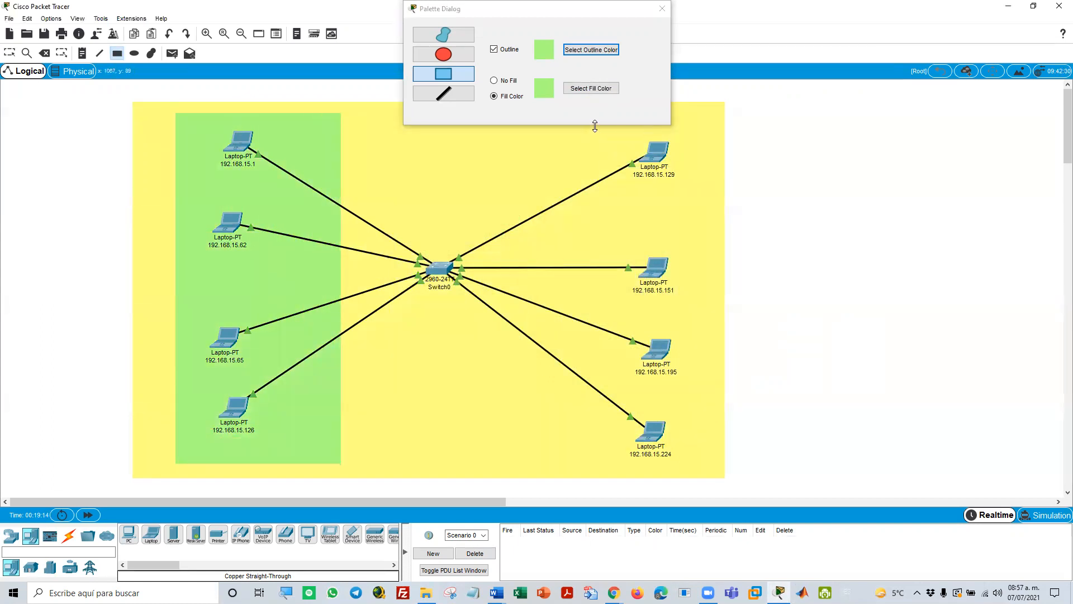
Close the palette and draw a matching green rectangle behind laptops 192.168.15.129 to 192.168.15.224, ending the rectangle tool
click(662, 8)
drag(565, 120, 715, 468)
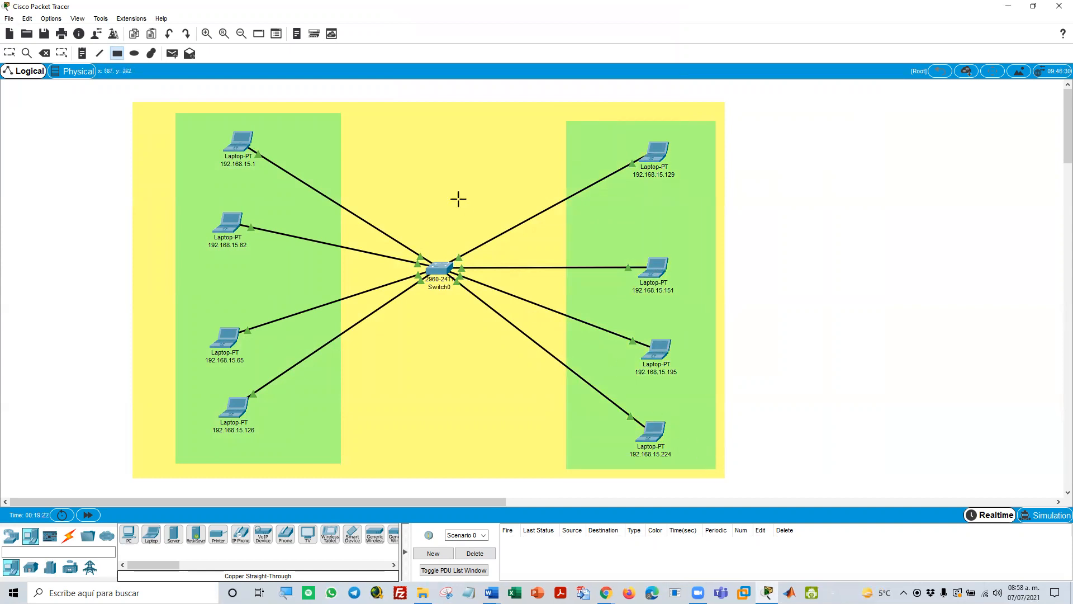
key(Escape)
Set the subnet mask of laptop 192.168.15.1 to 255.255.255.192, copy the mask and close the laptop's configuration
click(234, 141)
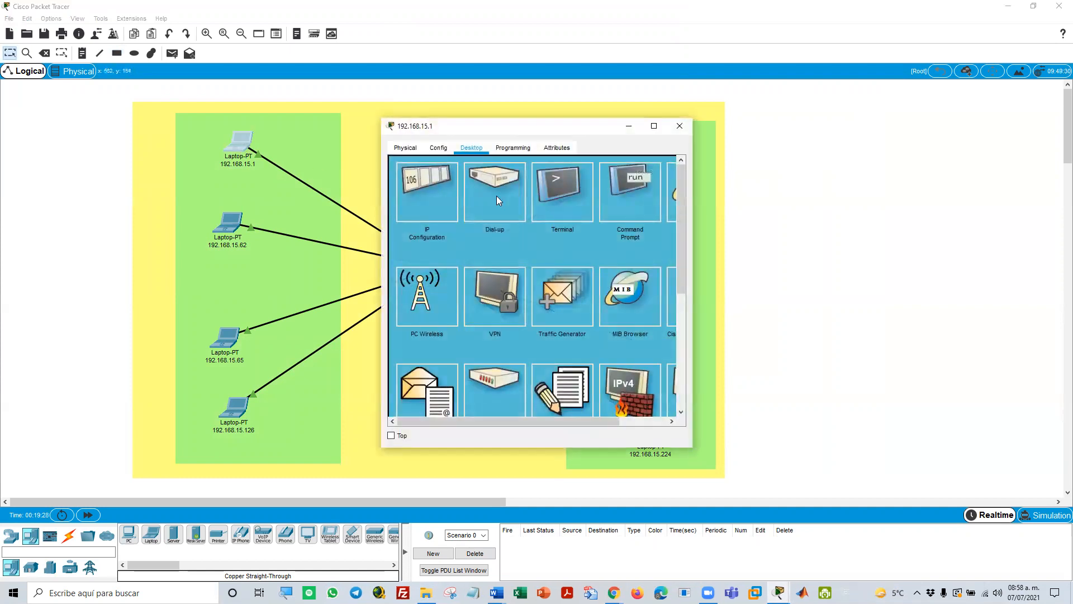
click(443, 195)
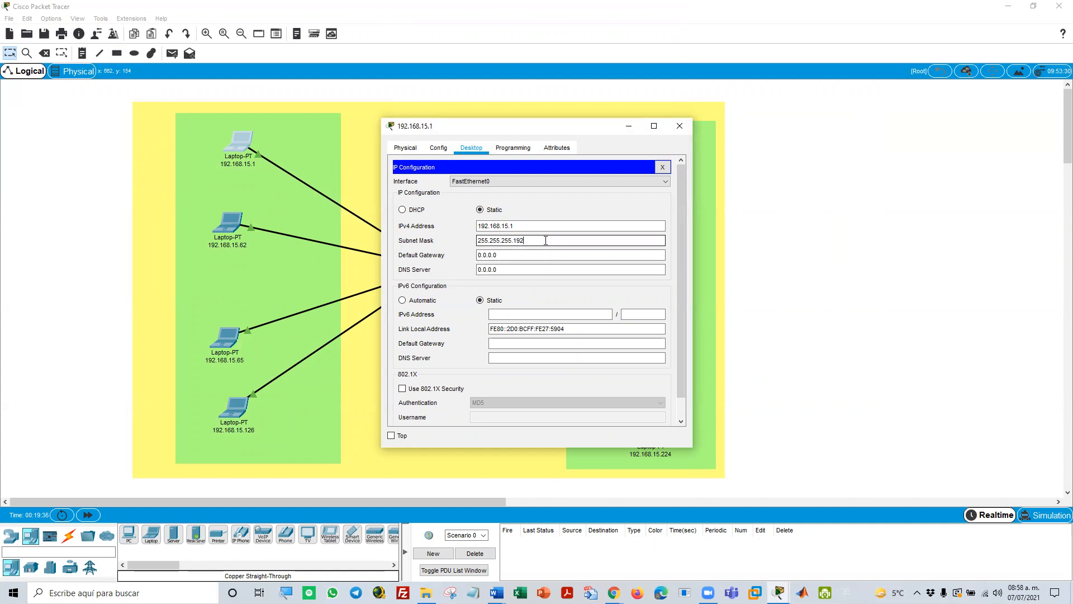
drag(534, 240, 431, 229)
key(ctrl+c)
right_click(504, 240)
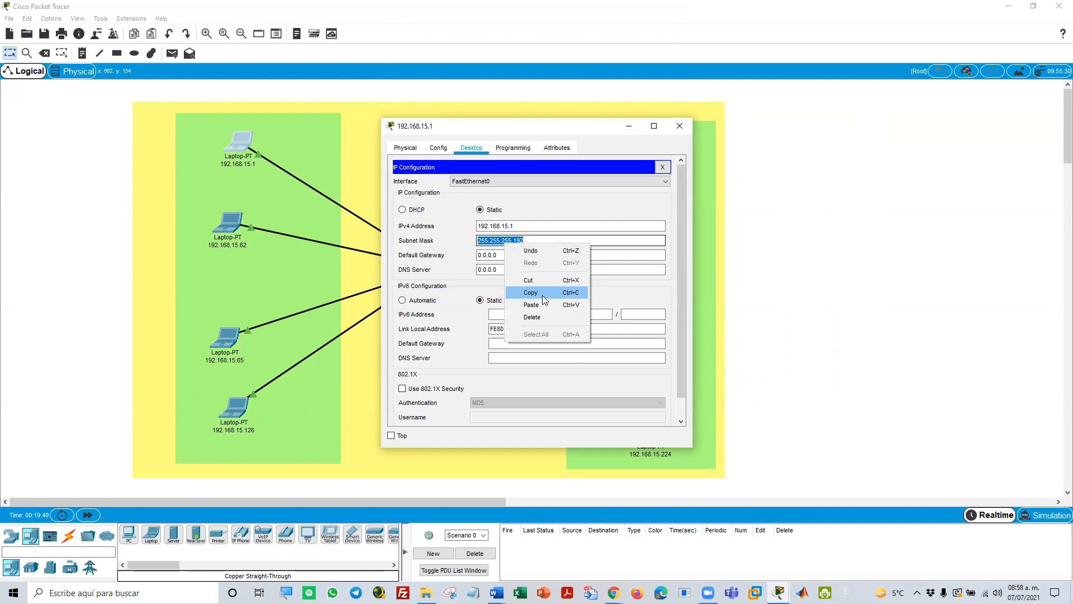
click(530, 291)
click(662, 167)
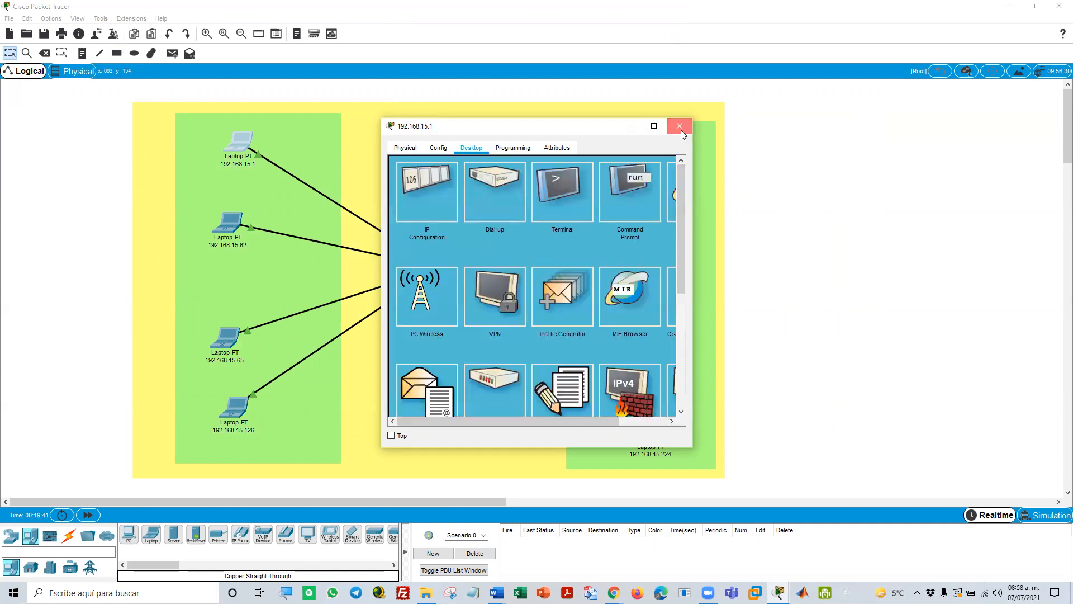
click(680, 126)
Replace the subnet mask of laptop 192.168.15.62 with the copied 255.255.255.192 and close its configuration
click(224, 223)
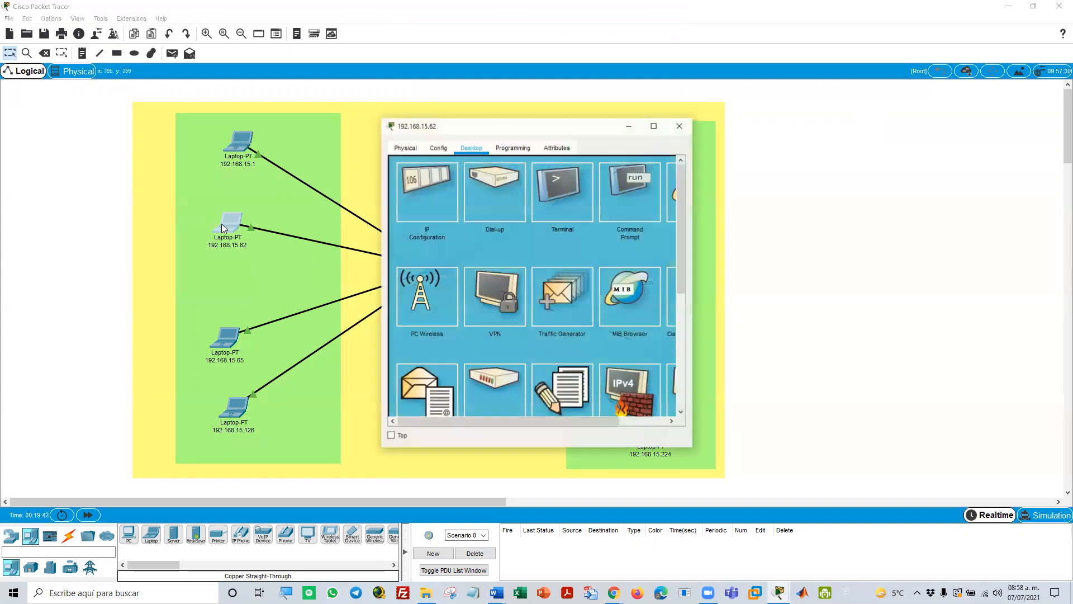
click(417, 203)
click(526, 240)
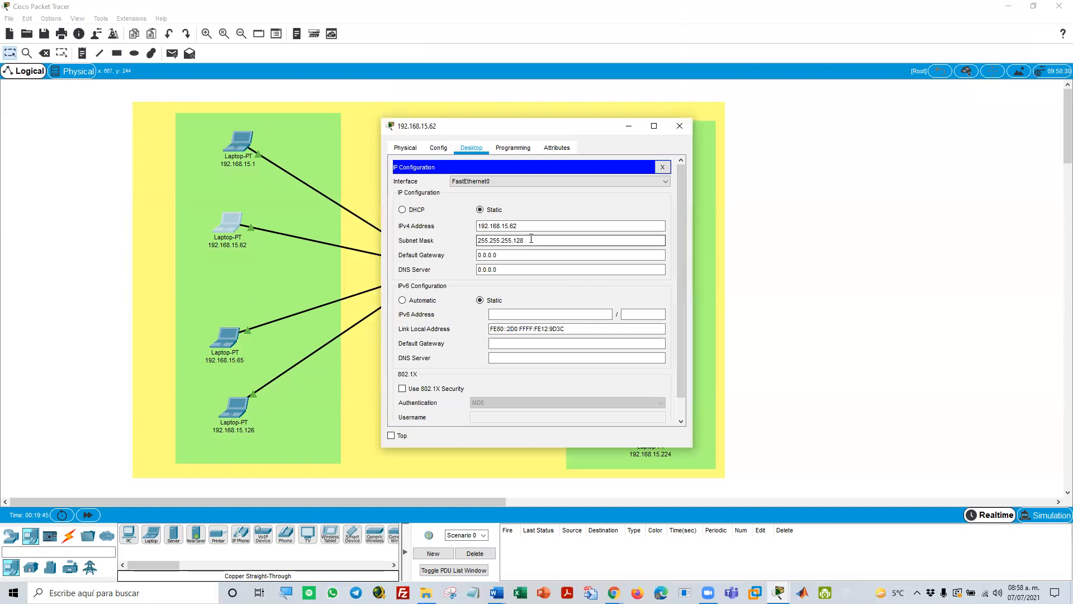
key(ctrl+a)
right_click(484, 243)
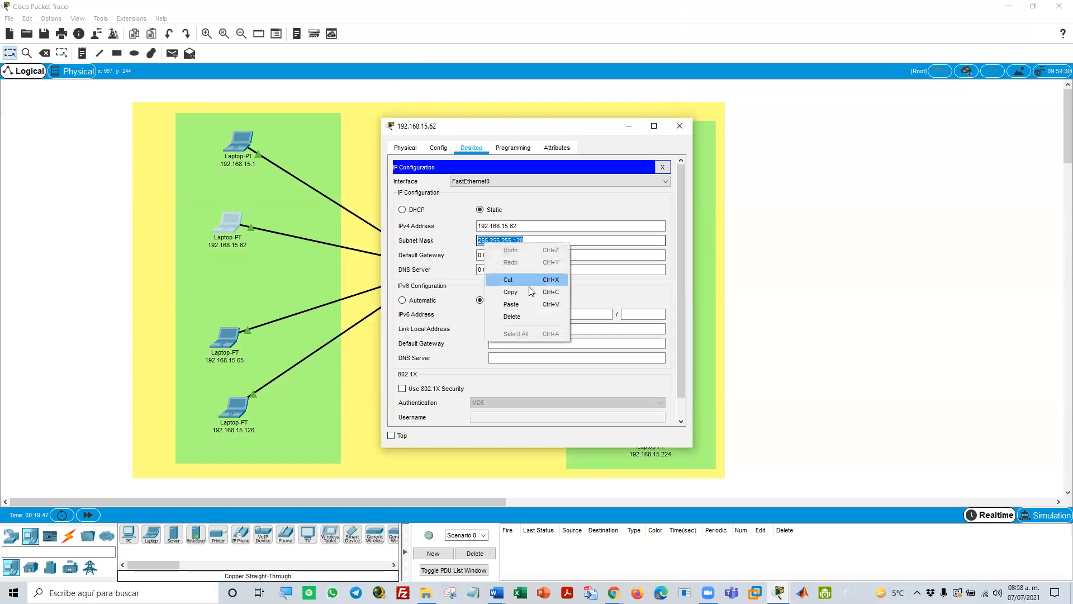
click(532, 304)
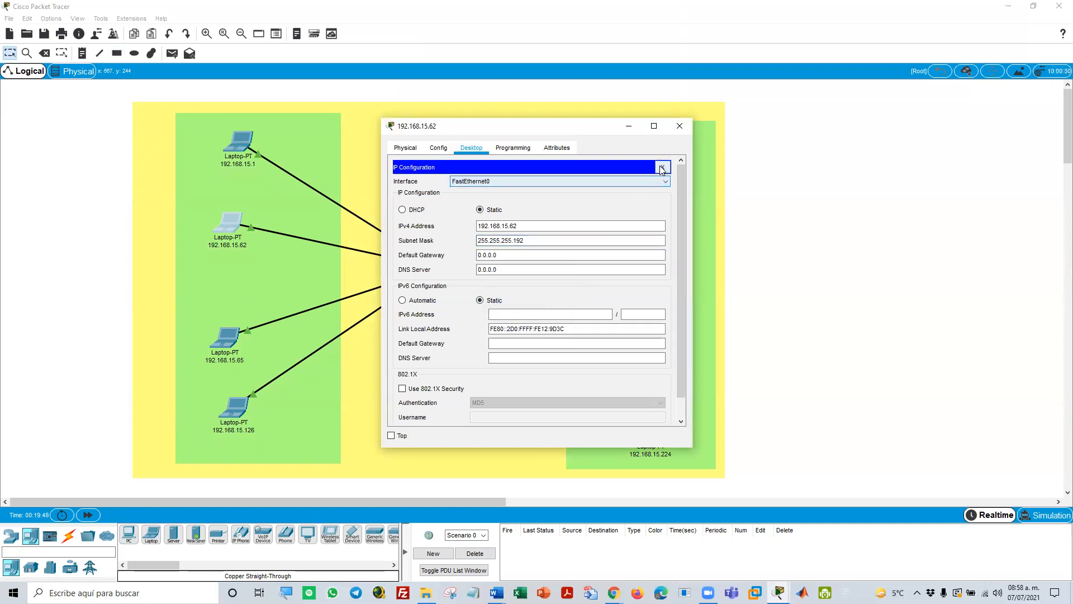
click(662, 167)
click(680, 127)
Paste the copied mask 255.255.255.192 as the subnet mask of laptop 192.168.15.65 and close its configuration
click(225, 341)
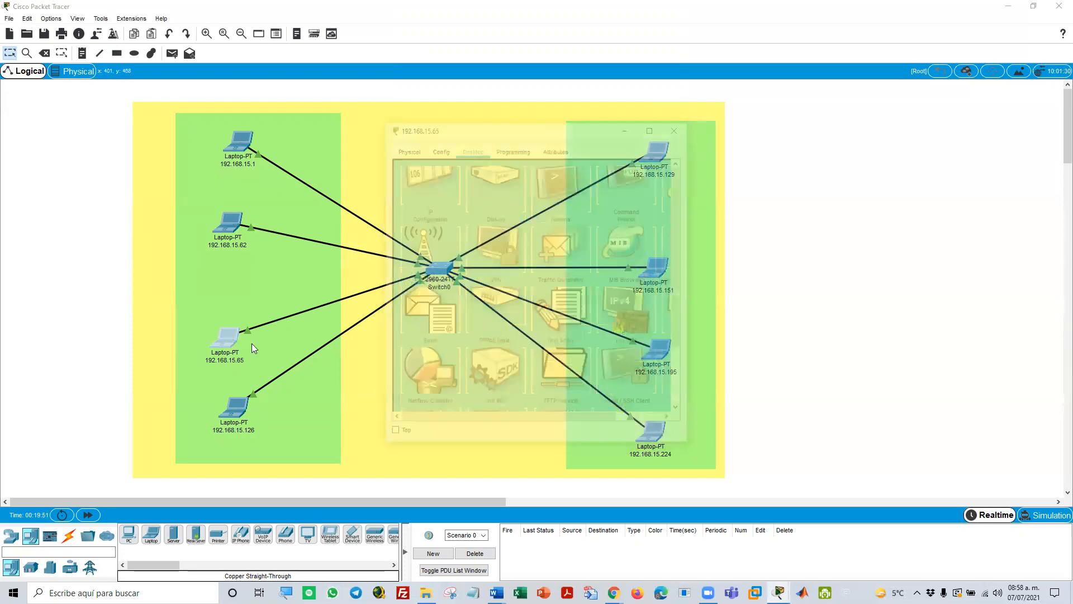
click(410, 205)
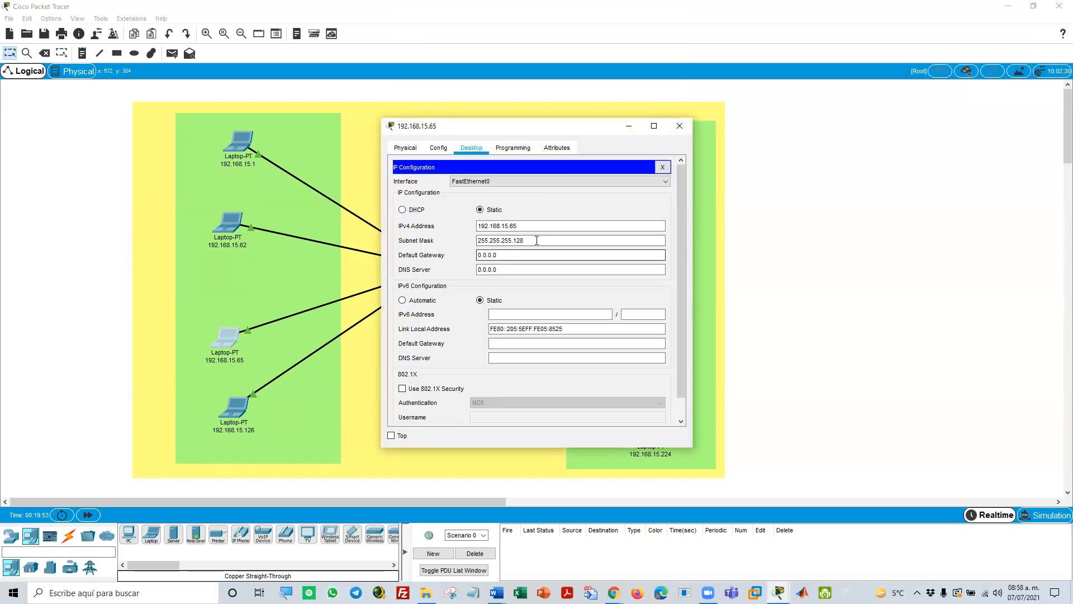
drag(536, 241, 443, 241)
right_click(490, 250)
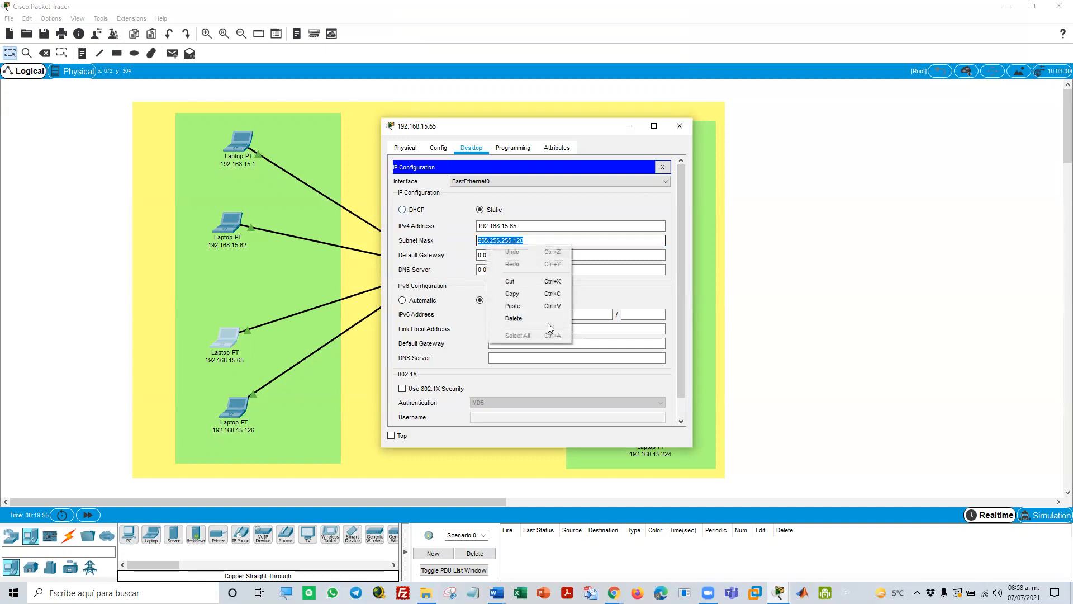
click(513, 306)
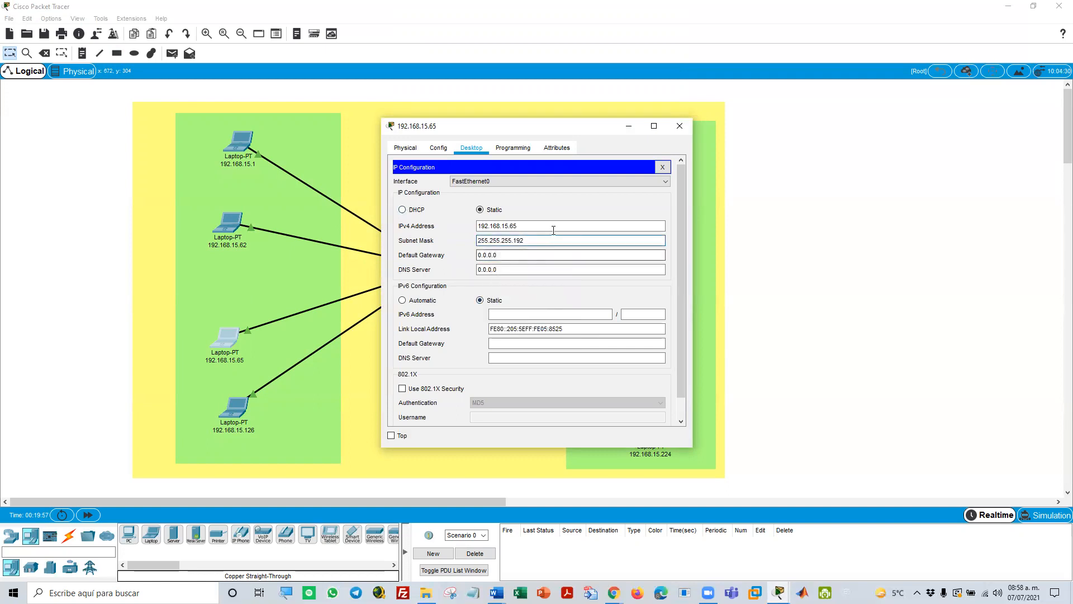
click(662, 167)
click(679, 126)
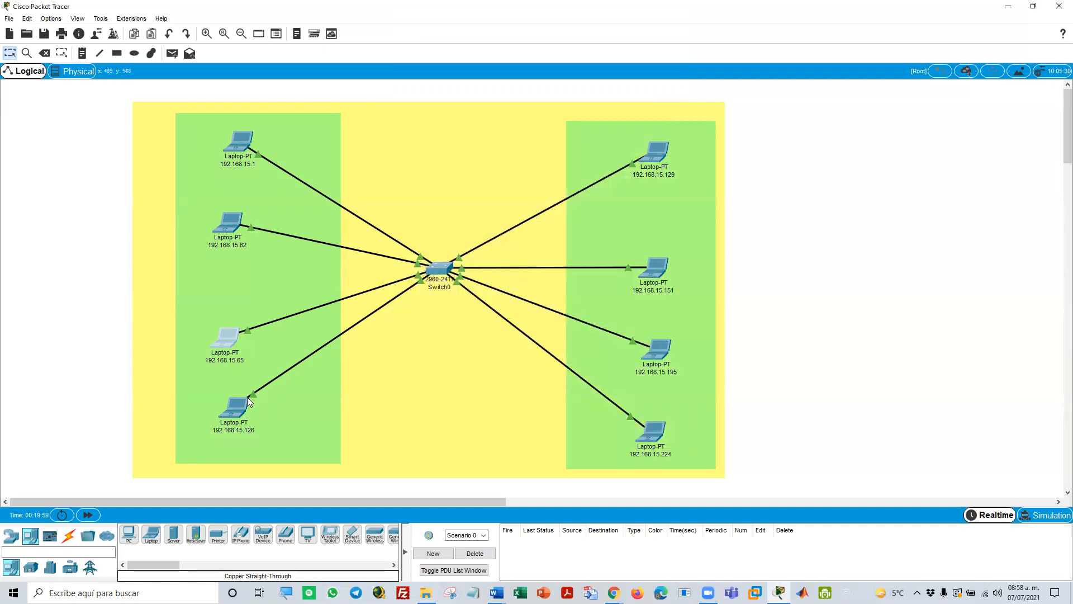
Paste the copied mask 255.255.255.192 over the subnet mask of laptop 192.168.15.126 and close its configuration
click(242, 408)
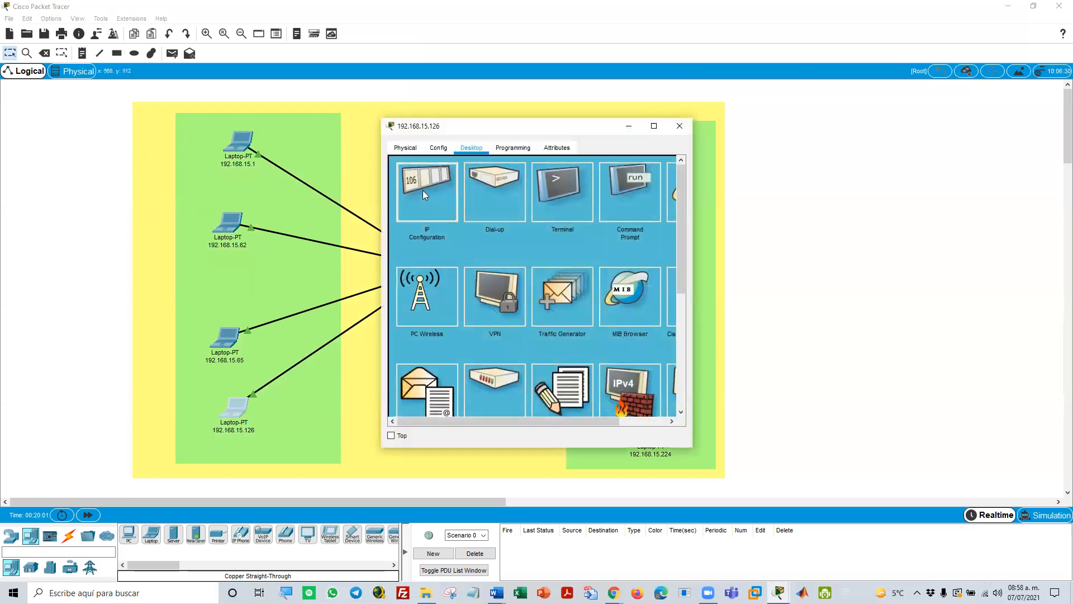
click(423, 190)
click(524, 242)
drag(502, 241, 464, 237)
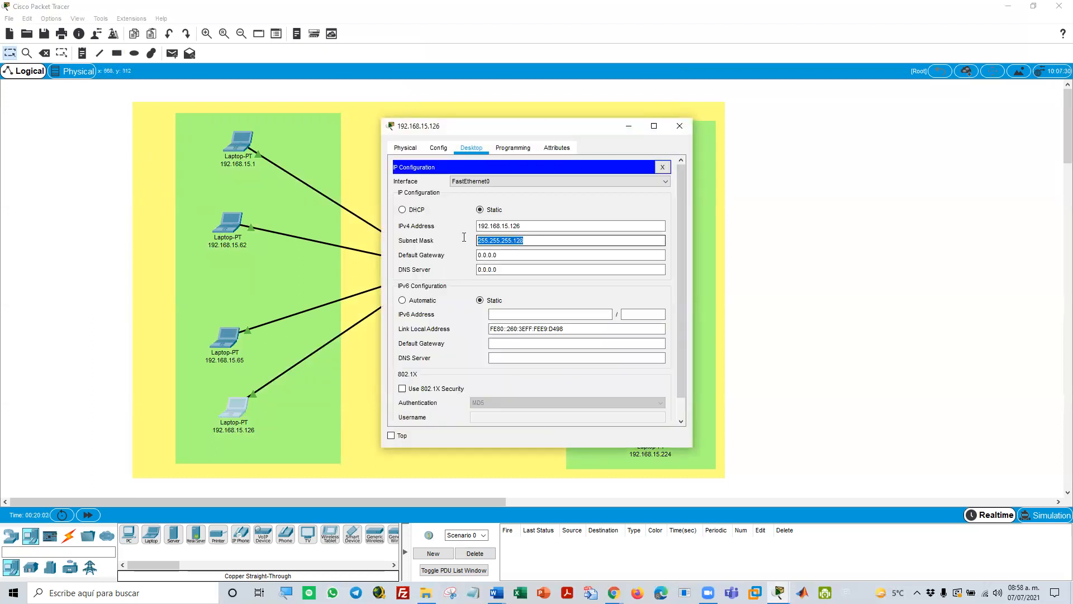
right_click(481, 238)
click(516, 297)
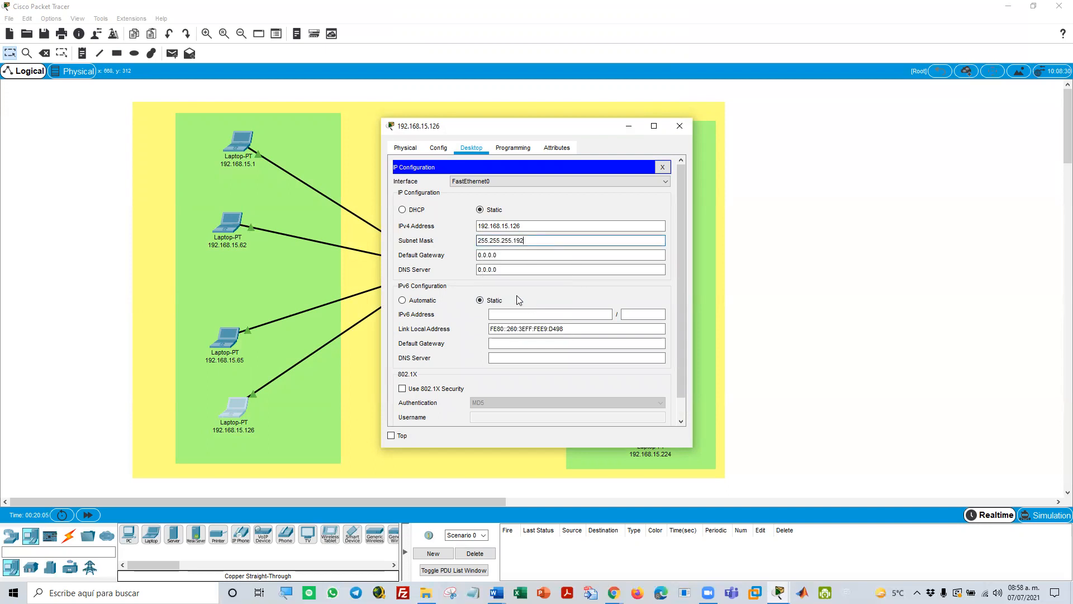
click(662, 167)
click(680, 126)
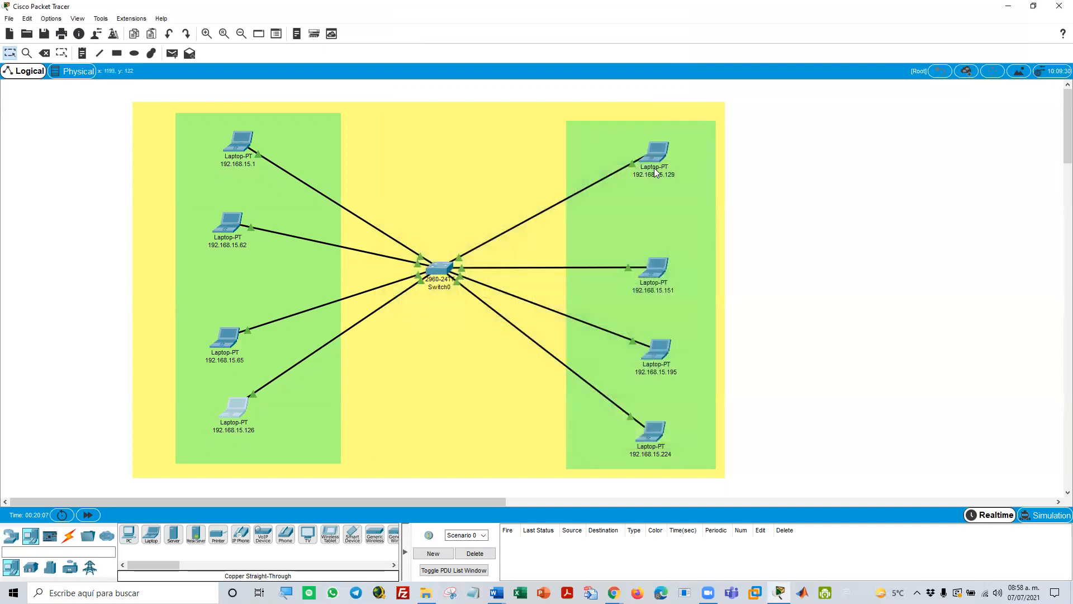
Paste the copied mask 255.255.255.192 over the subnet mask of laptop 192.168.15.129 and close its configuration
click(658, 160)
click(433, 208)
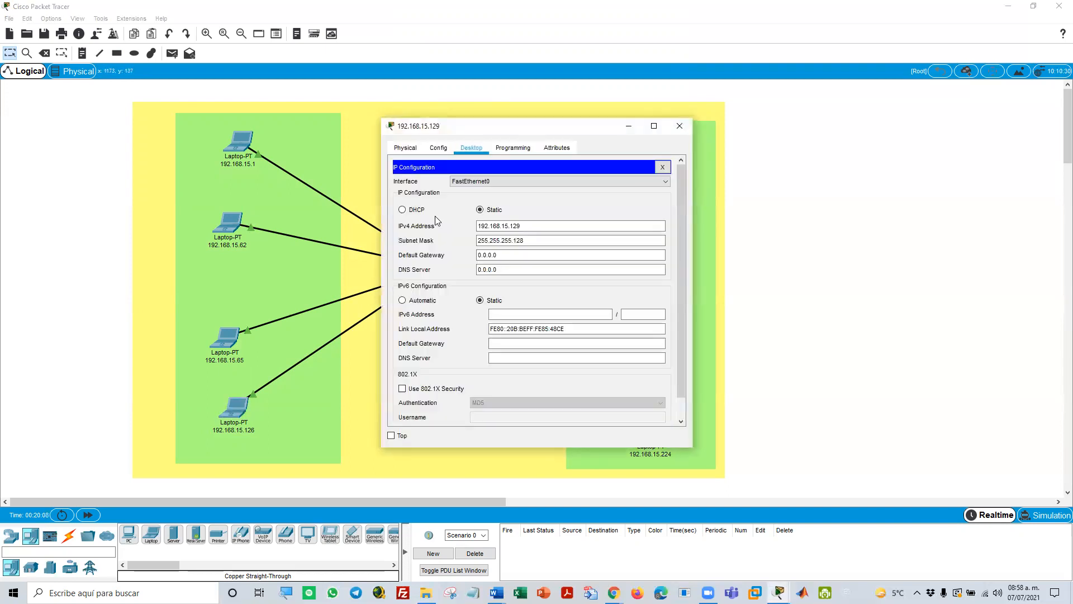
drag(535, 240, 478, 240)
right_click(504, 245)
click(545, 304)
click(543, 255)
click(662, 167)
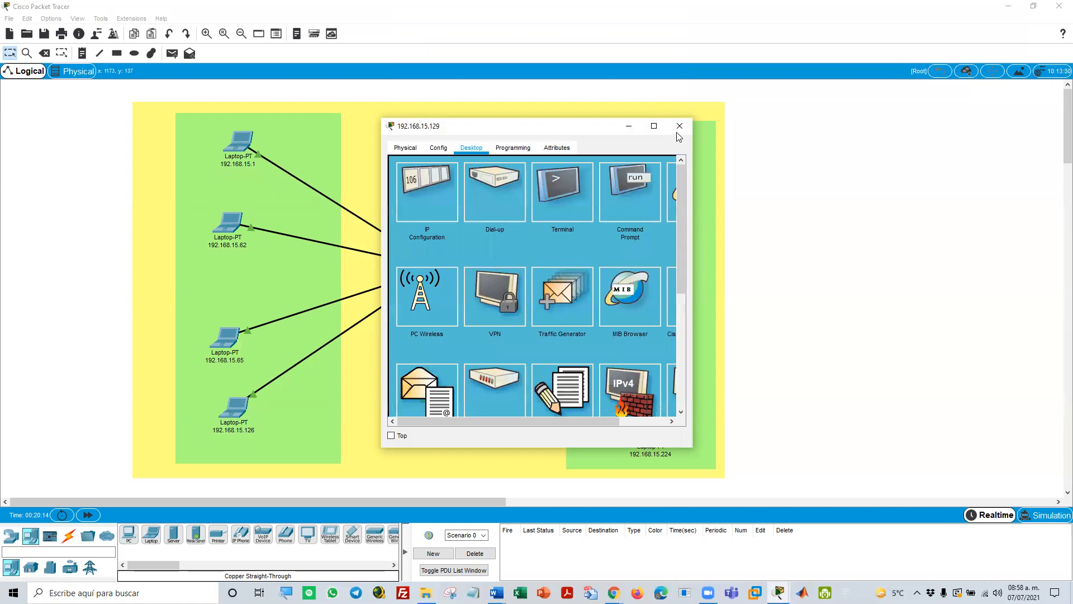
click(679, 127)
Replace the subnet mask of laptop 192.168.15.151 with the copied 255.255.255.192 and close its configuration
click(653, 273)
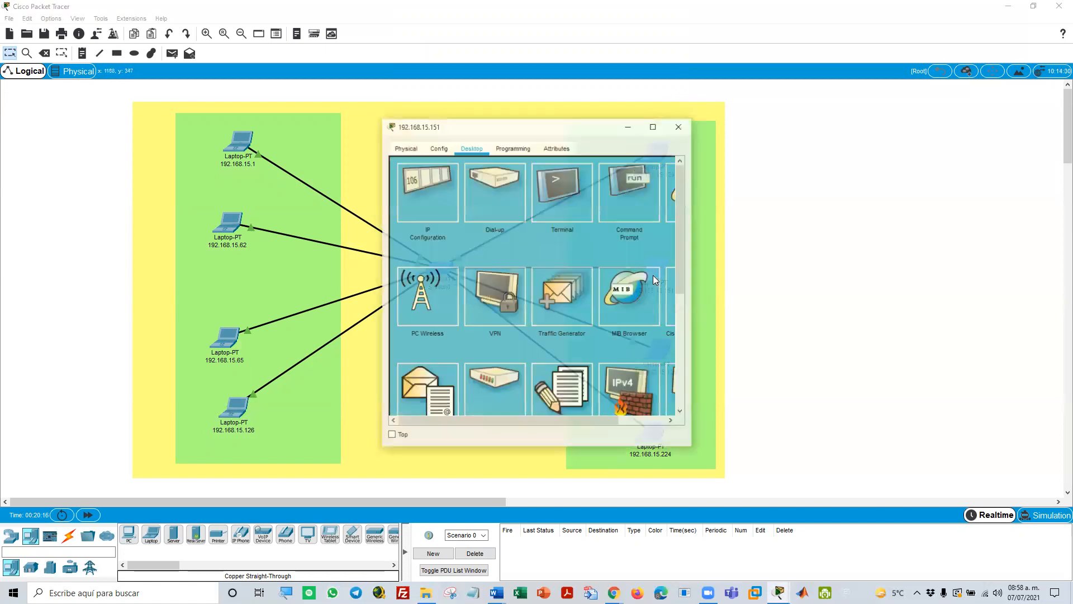
click(406, 206)
click(530, 251)
drag(531, 241, 454, 237)
right_click(497, 243)
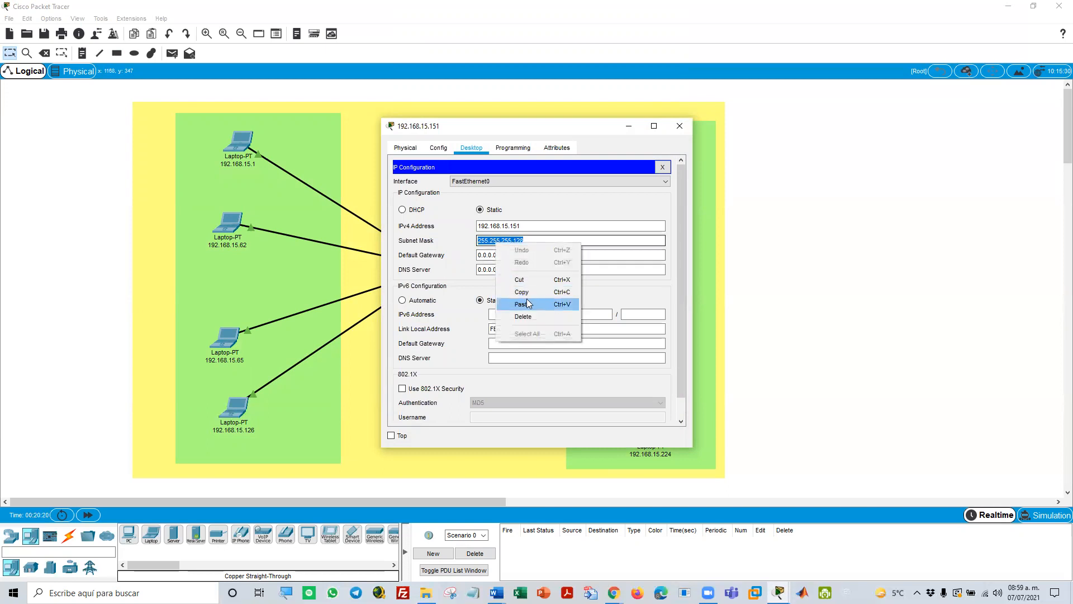
click(513, 304)
click(662, 167)
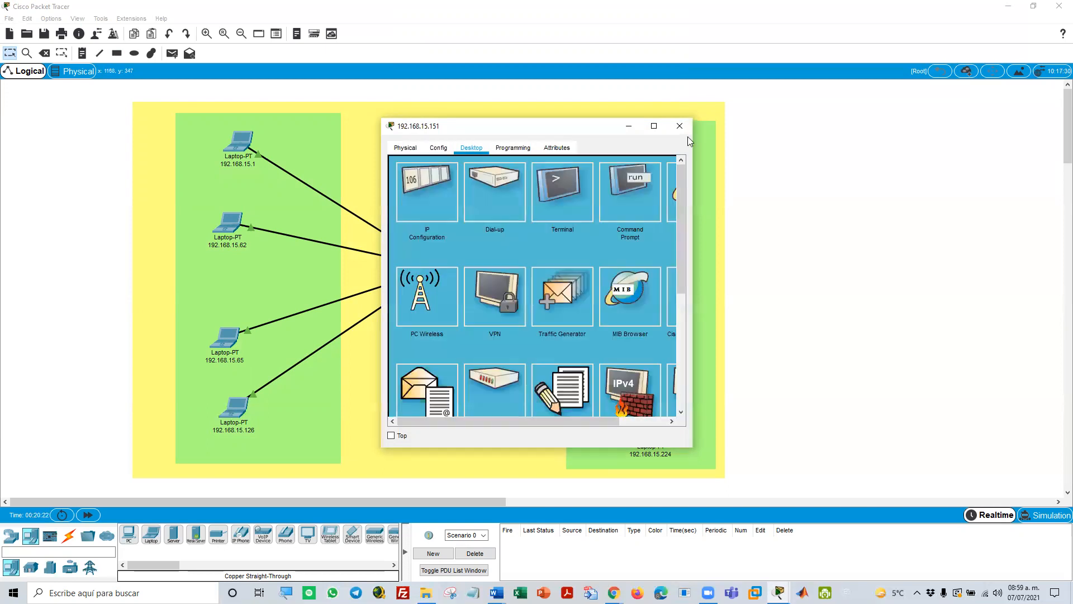
click(679, 126)
Paste the copied 255.255.255.192 as the subnet mask of laptop 192.168.15.195 and close its configuration
click(655, 349)
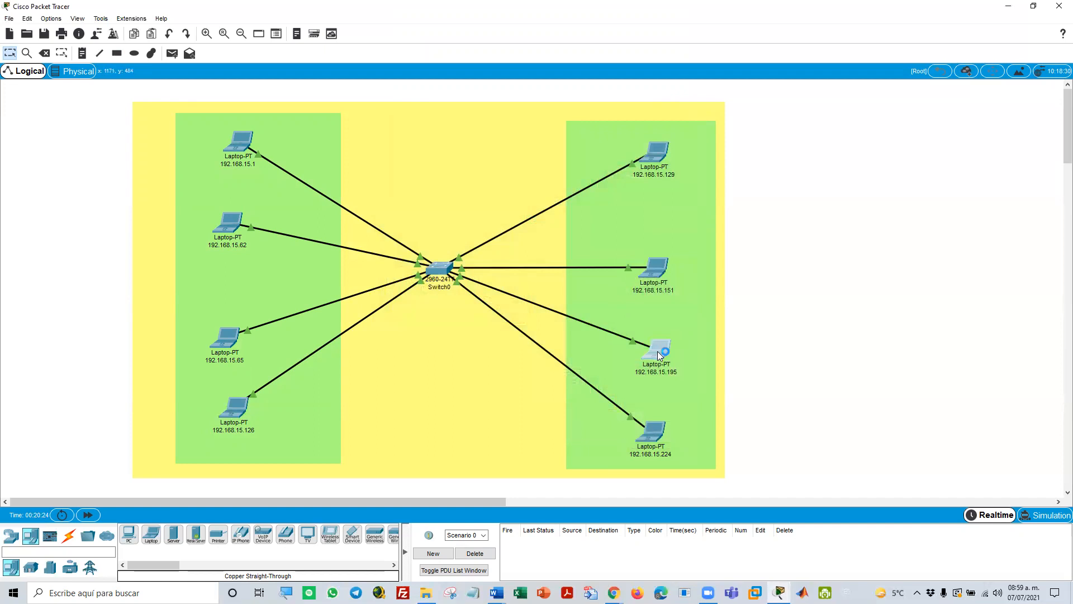
click(432, 195)
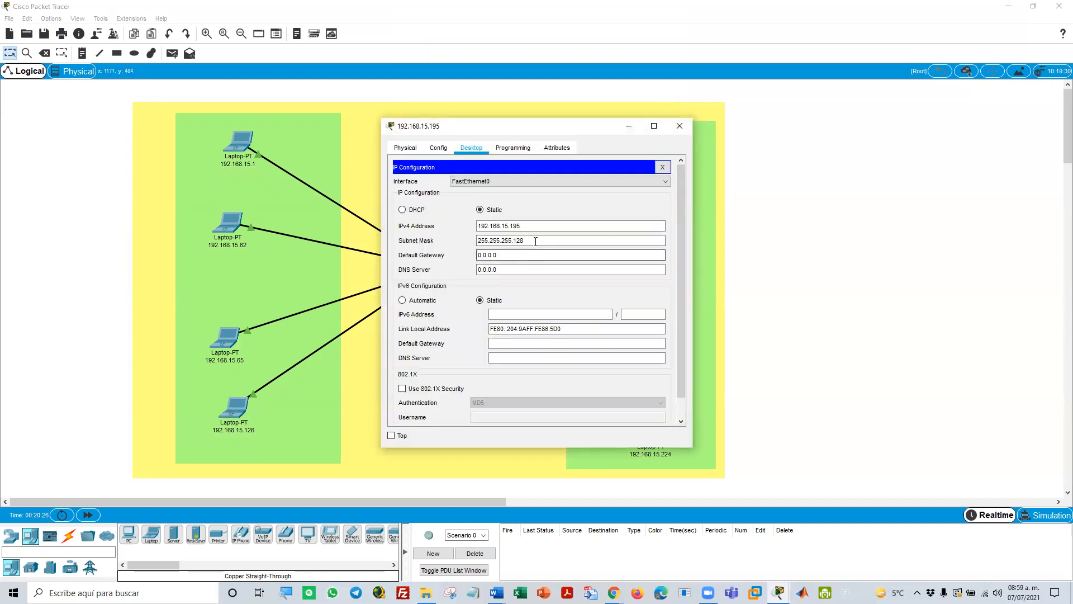
drag(534, 240, 439, 234)
right_click(496, 242)
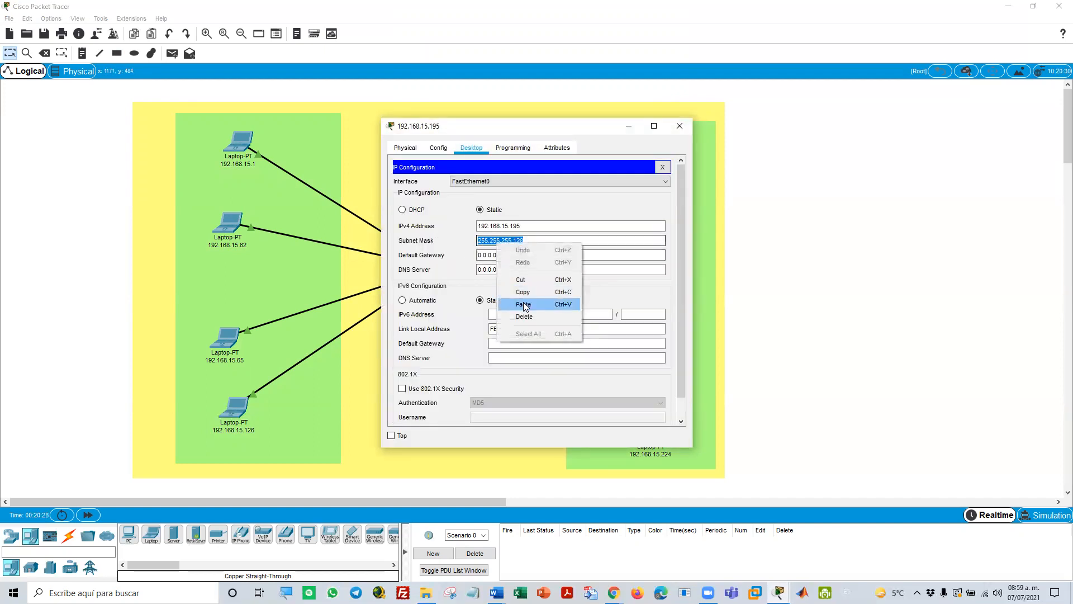
click(526, 300)
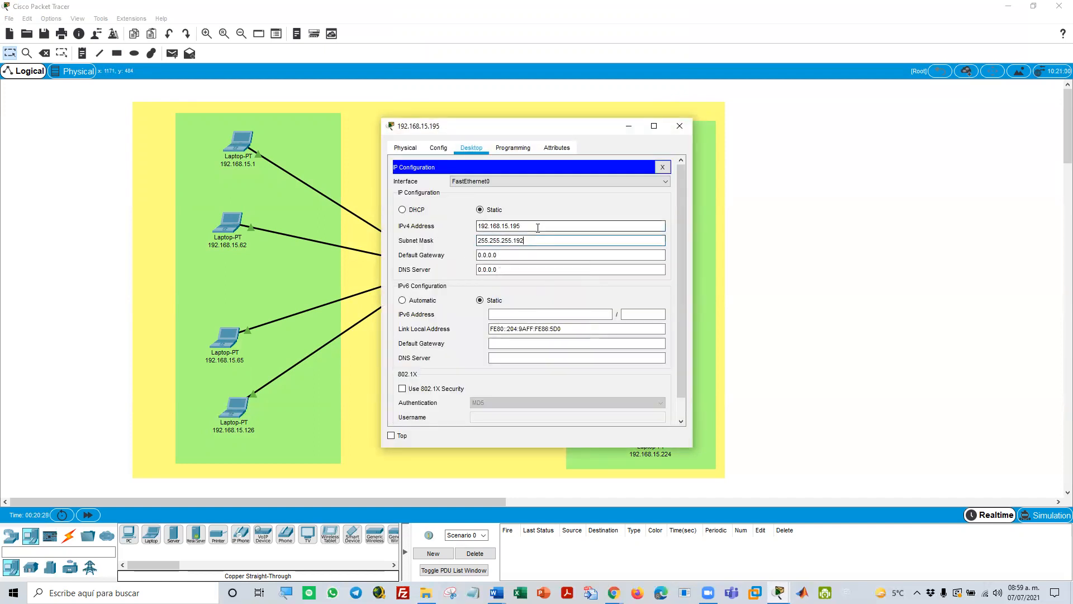
click(662, 167)
click(680, 125)
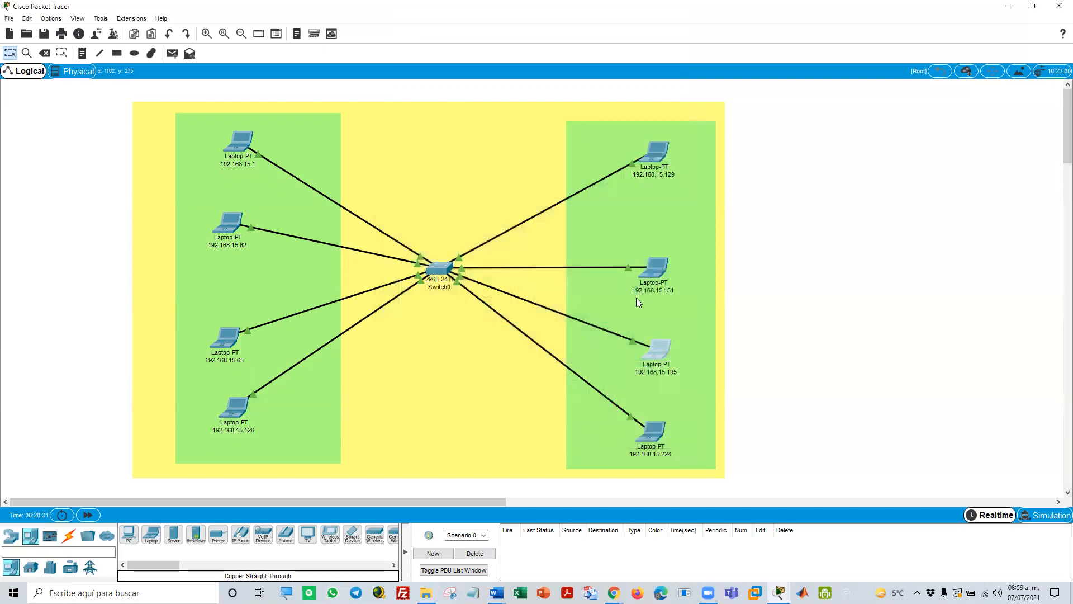
Replace the subnet mask of laptop 192.168.15.224 with the copied 255.255.255.192 and close its configuration
click(653, 435)
click(429, 215)
drag(528, 241, 432, 232)
right_click(499, 243)
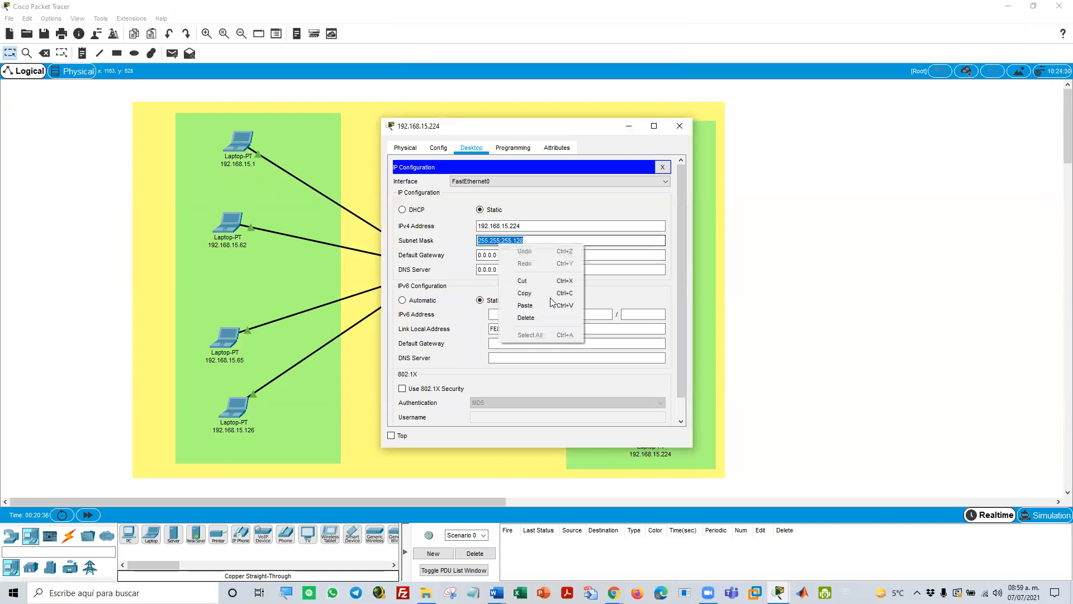
click(547, 305)
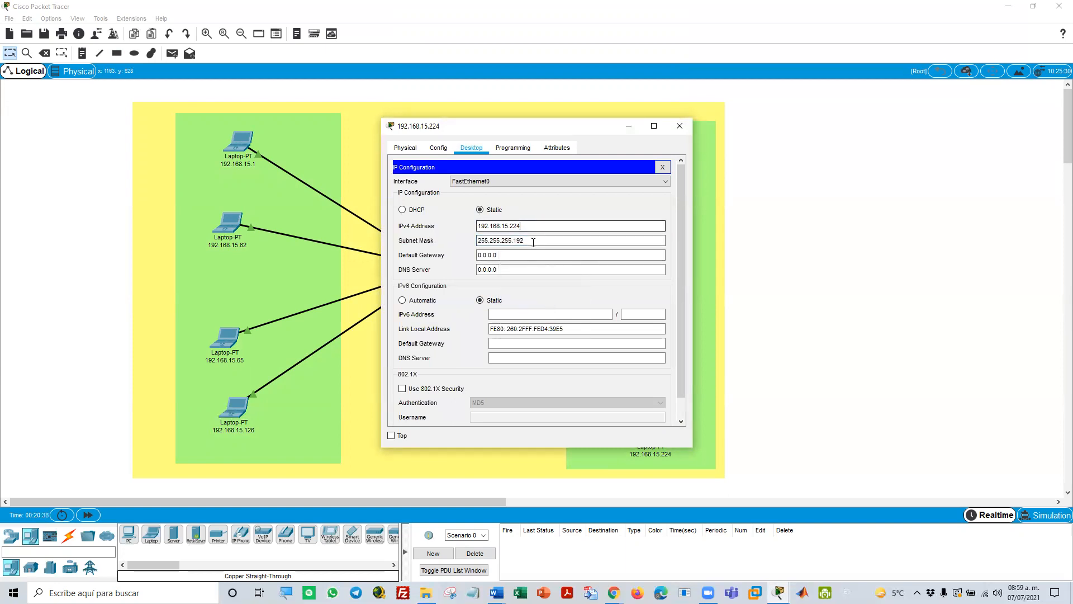
click(662, 167)
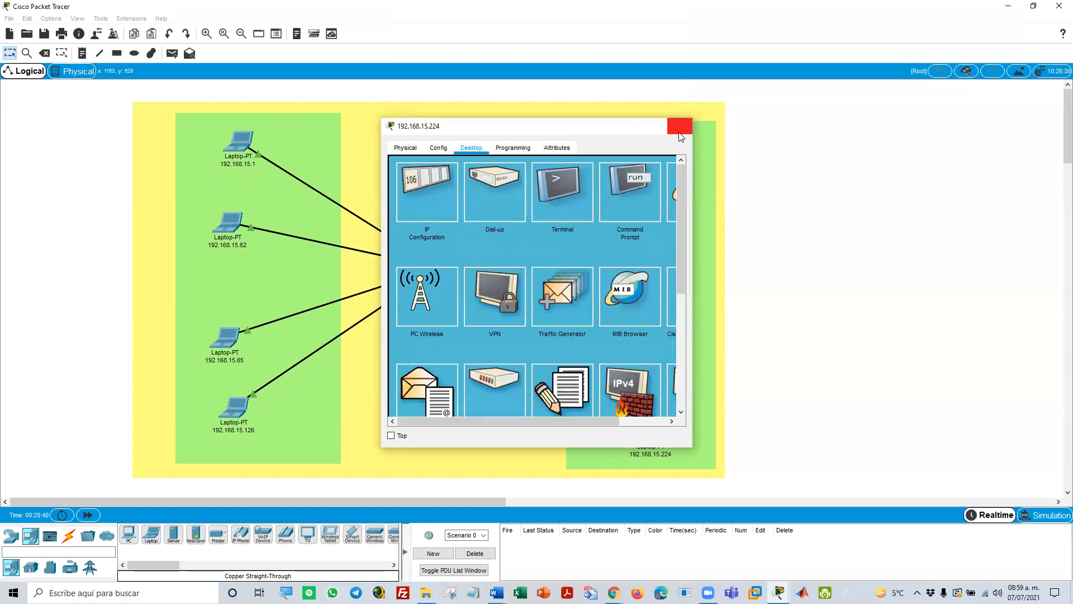
click(679, 125)
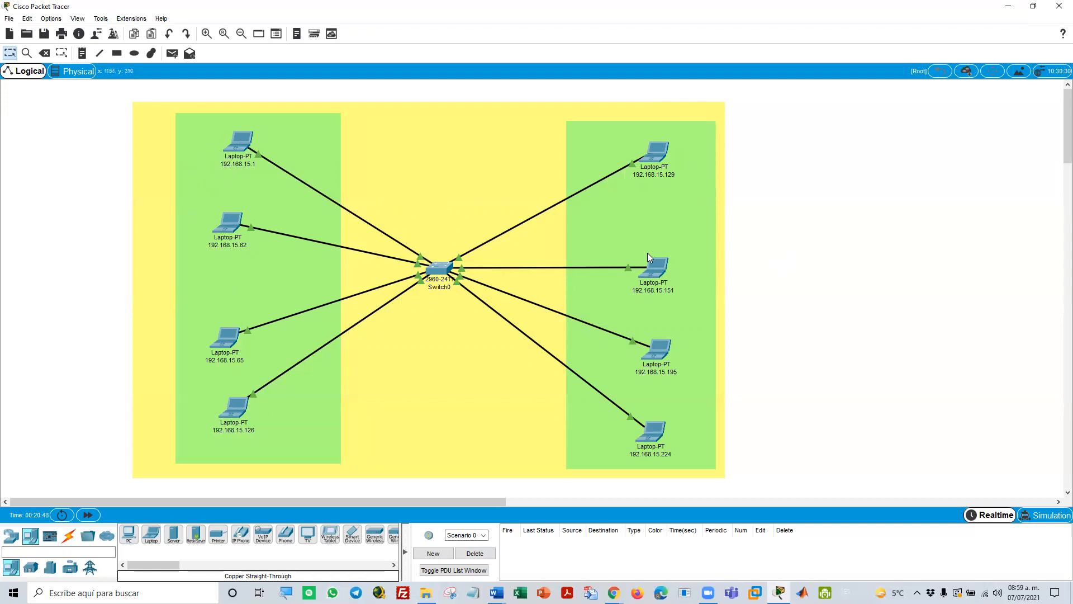
Move laptop 192.168.15.151 up towards 192.168.15.129 and laptop 192.168.15.195 down towards 192.168.15.224
drag(655, 274, 658, 229)
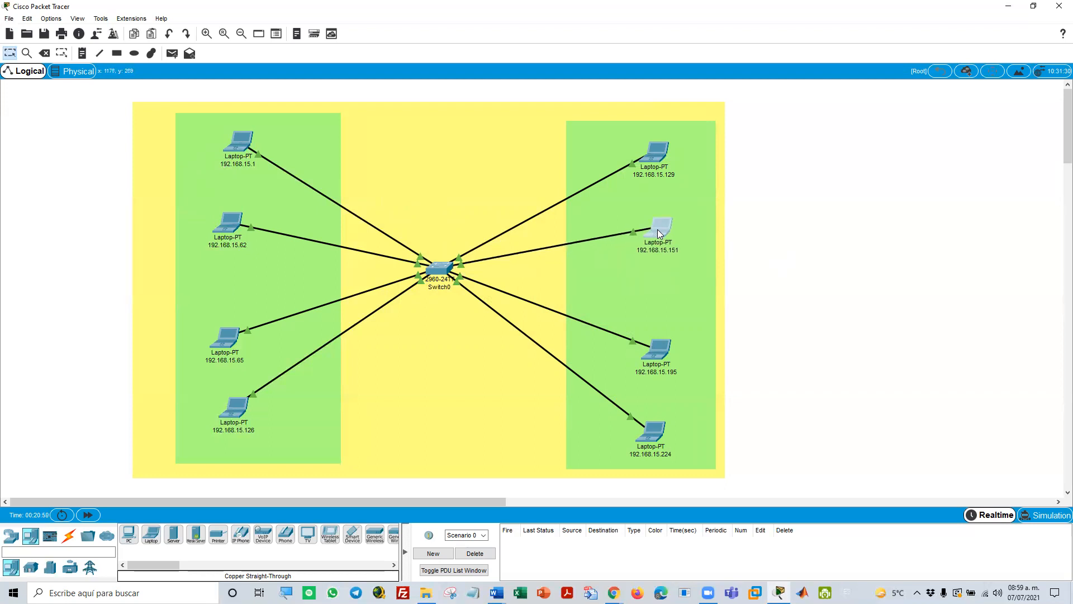
drag(666, 358, 664, 378)
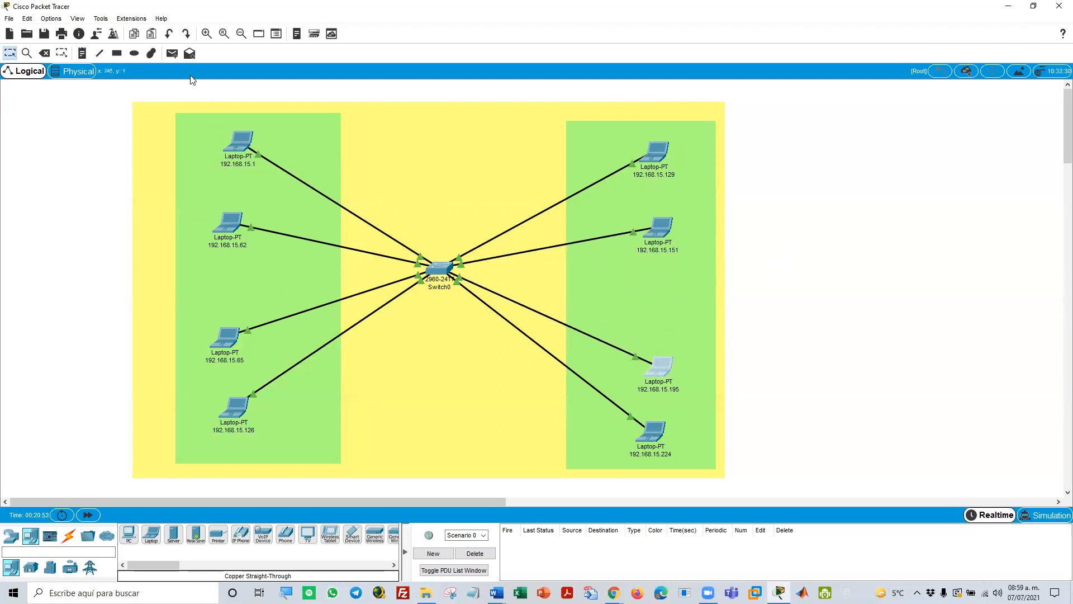
Send simple PDUs from laptop 192.168.15.1 to 192.168.15.62 and from 192.168.15.65 to 192.168.15.126
click(175, 58)
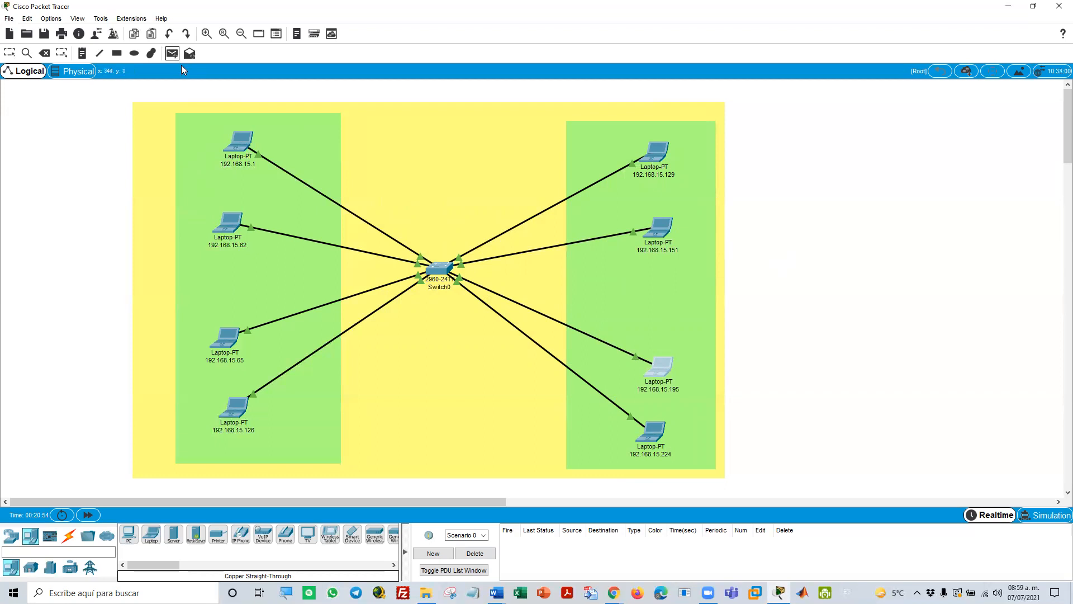
click(240, 146)
click(217, 223)
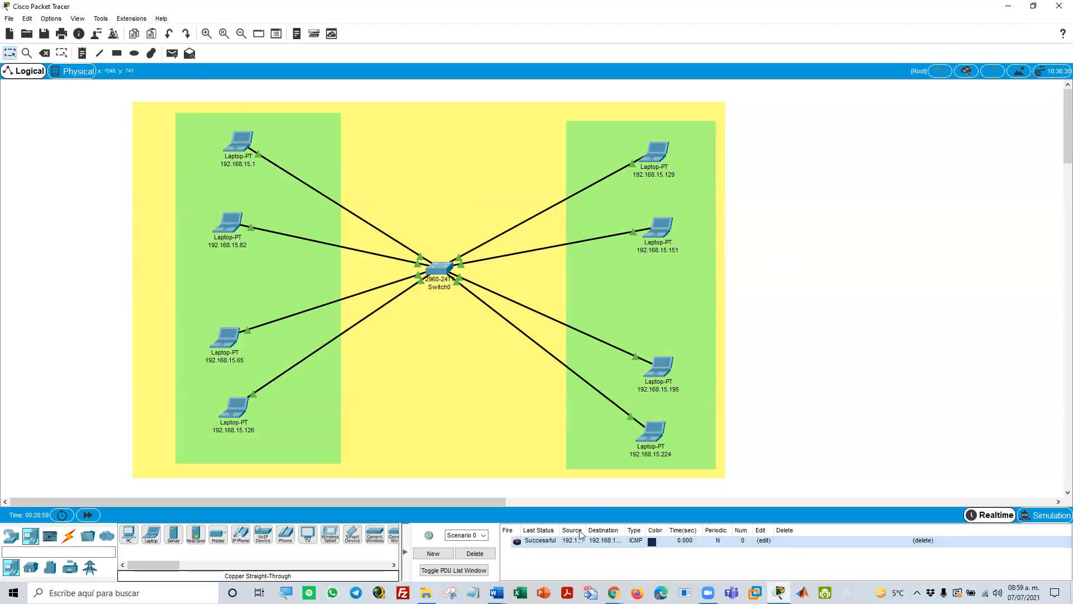
click(172, 53)
click(227, 337)
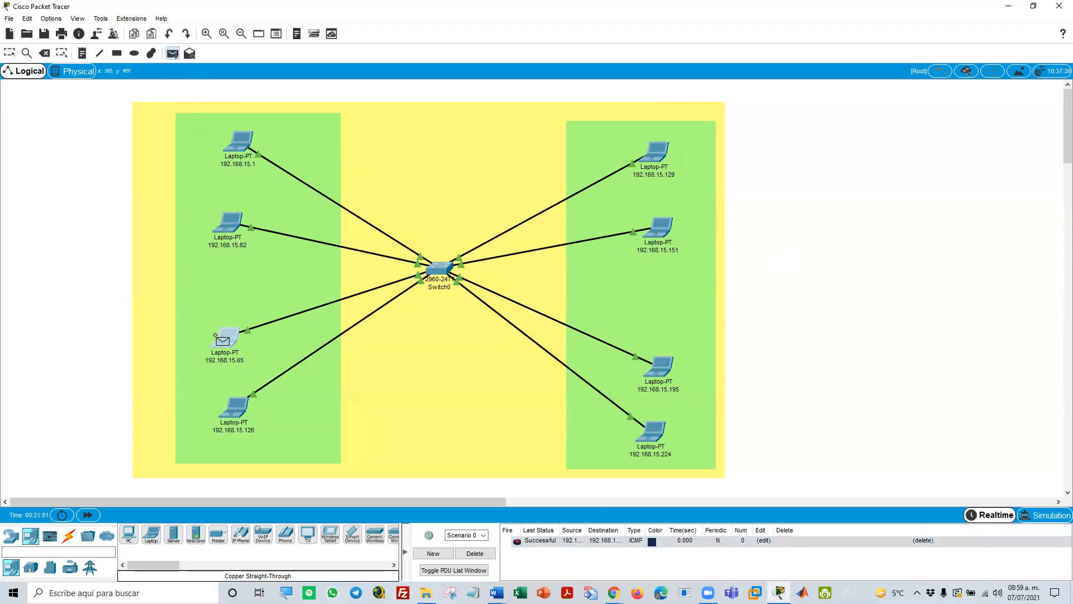
click(228, 396)
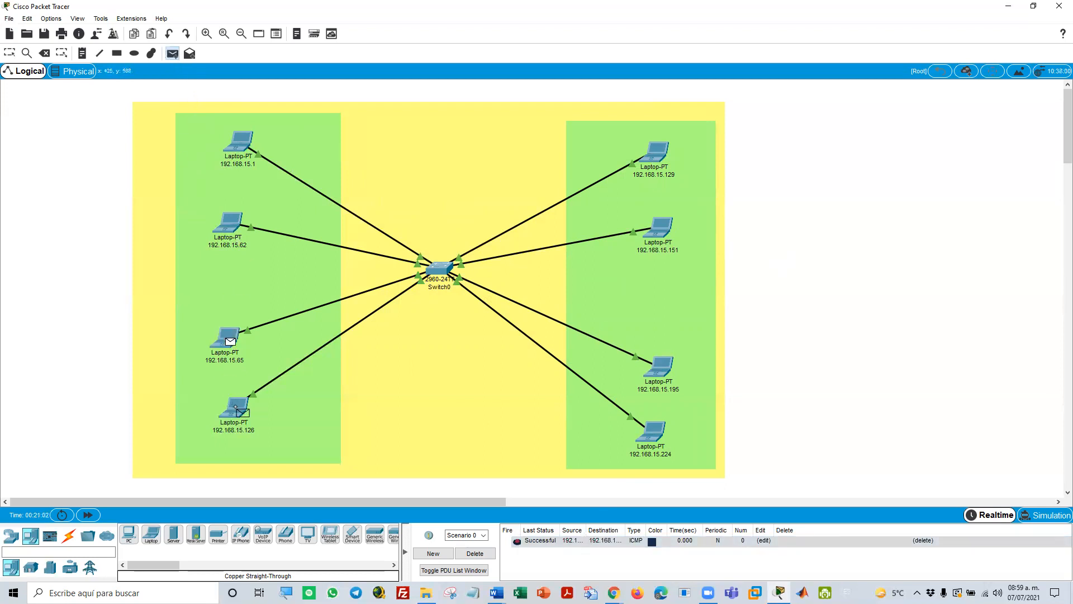
Send simple PDUs from laptop 192.168.15.129 to 192.168.15.151 and from 192.168.15.195 to 192.168.15.224, and clear the scenario's PDU list
click(172, 53)
click(655, 152)
click(667, 235)
click(172, 53)
click(660, 368)
click(648, 435)
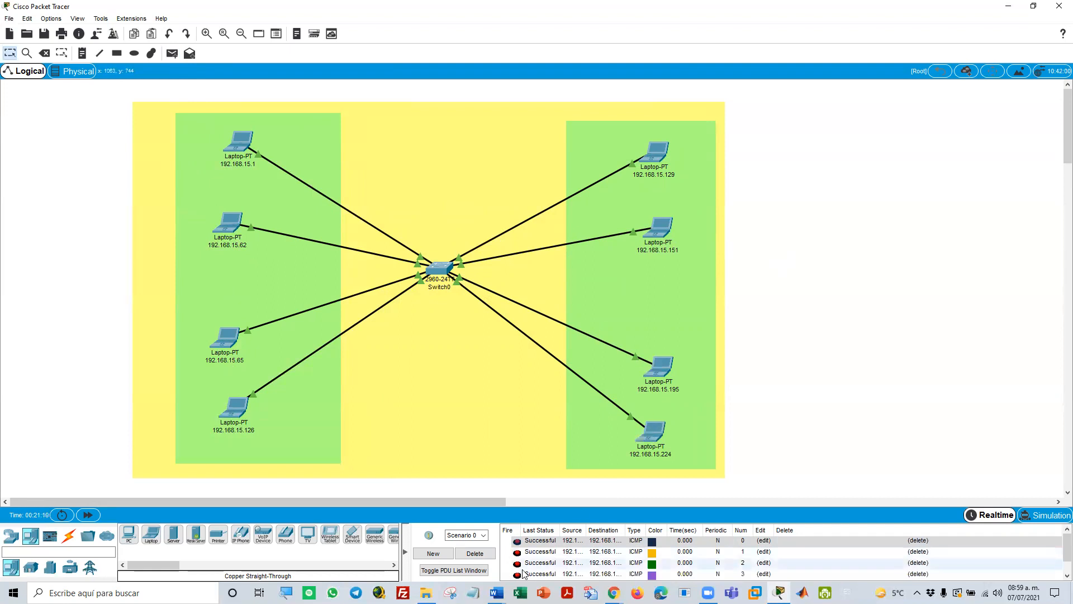
click(490, 554)
Test across the new subnets with simple PDUs from 192.168.15.1 to 192.168.15.65 and from 192.168.15.129 to 192.168.15.224
click(172, 53)
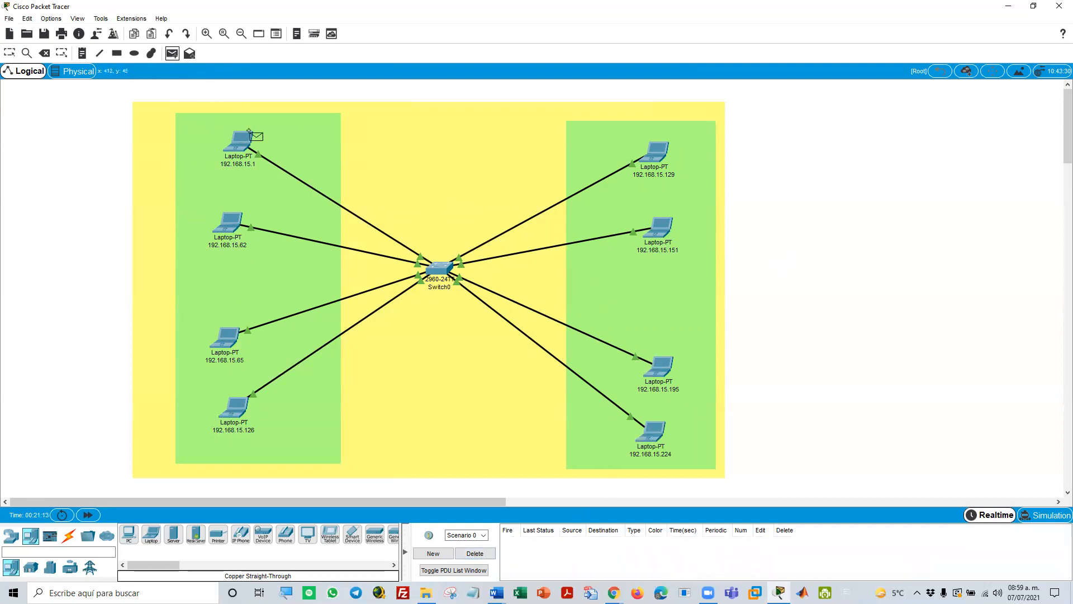
click(240, 144)
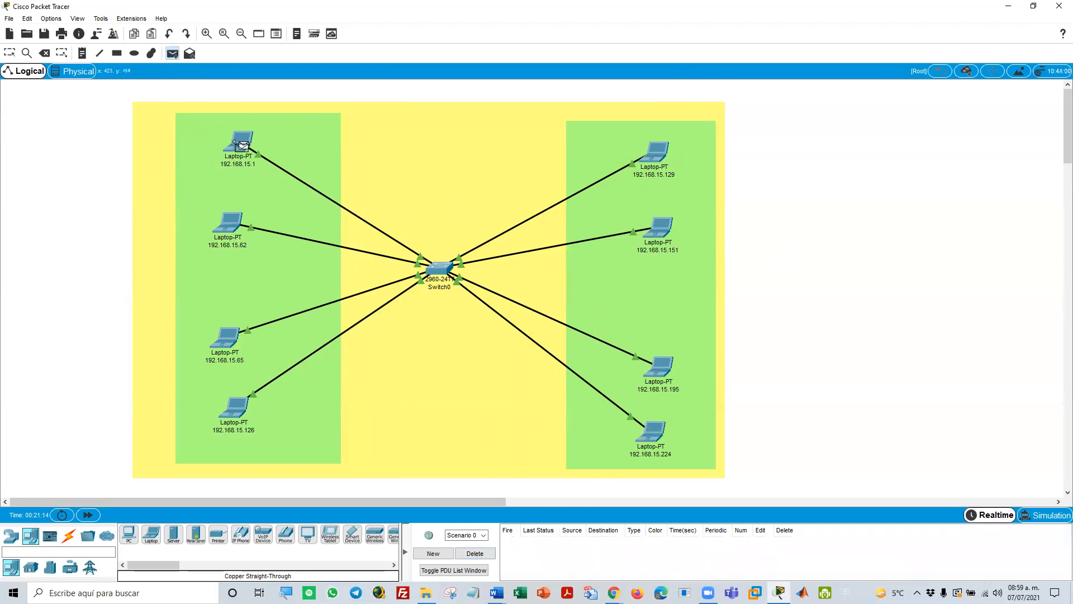
click(224, 340)
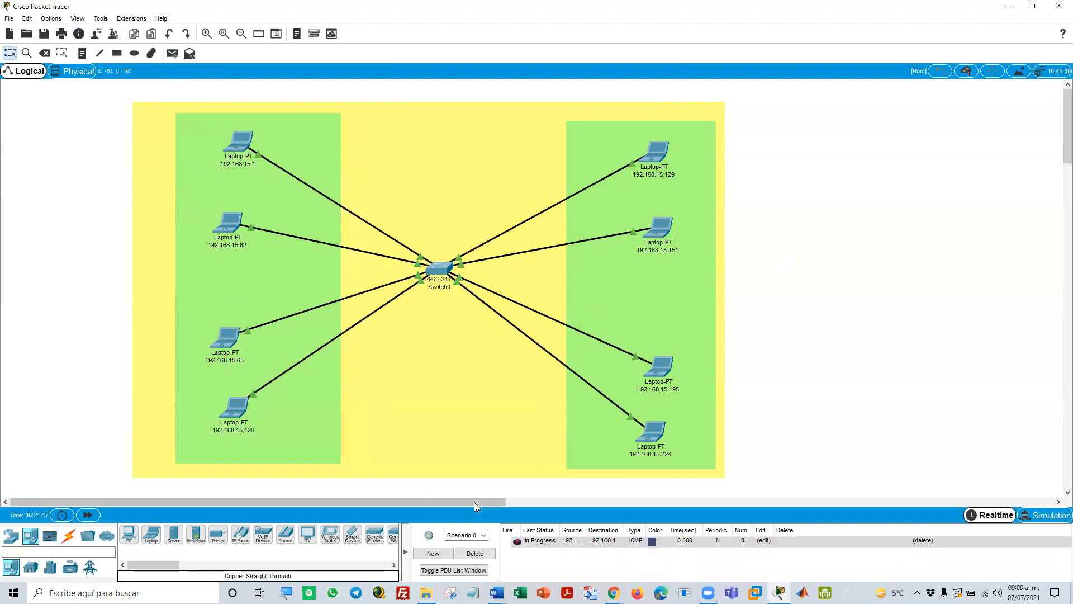
click(172, 54)
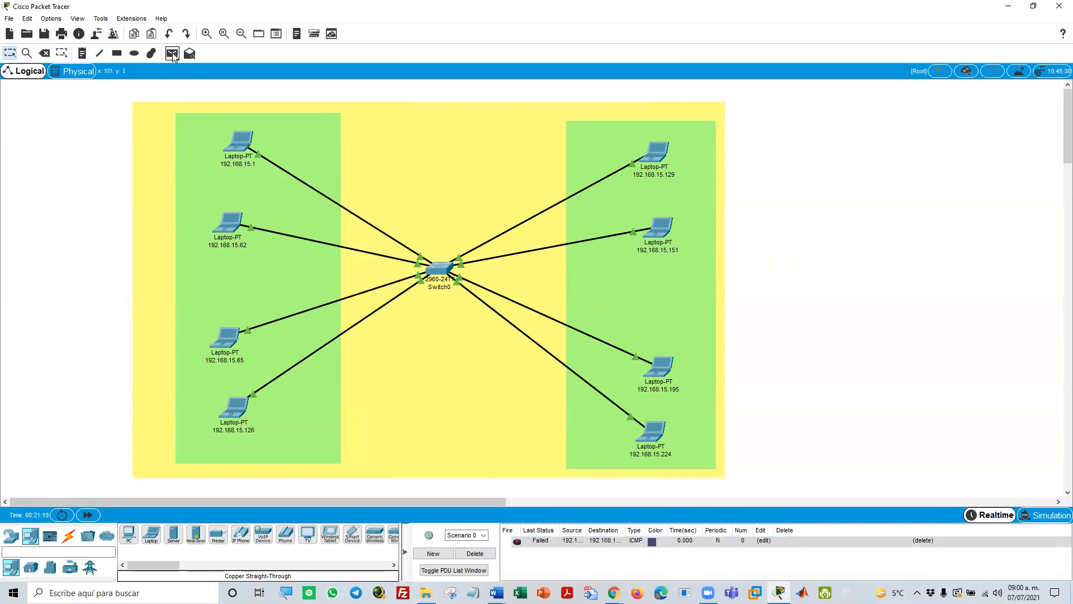
click(657, 152)
click(655, 436)
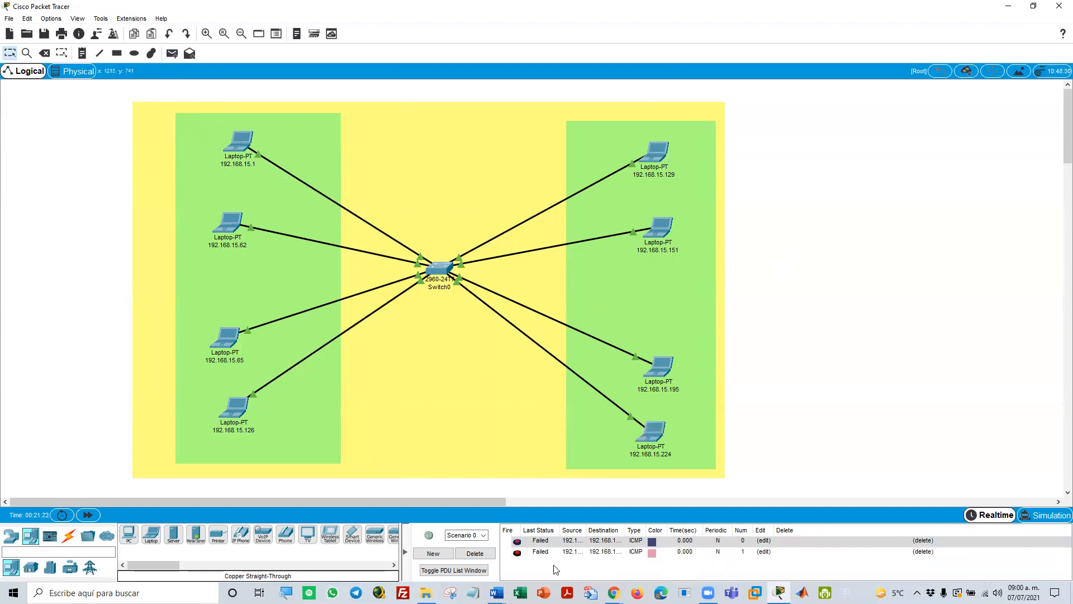
Send simple PDUs from laptop 192.168.15.1 to 192.168.15.224 and from 192.168.15.65 to 192.168.15.195, and clear the scenario's PDU list
click(172, 54)
click(238, 144)
click(650, 438)
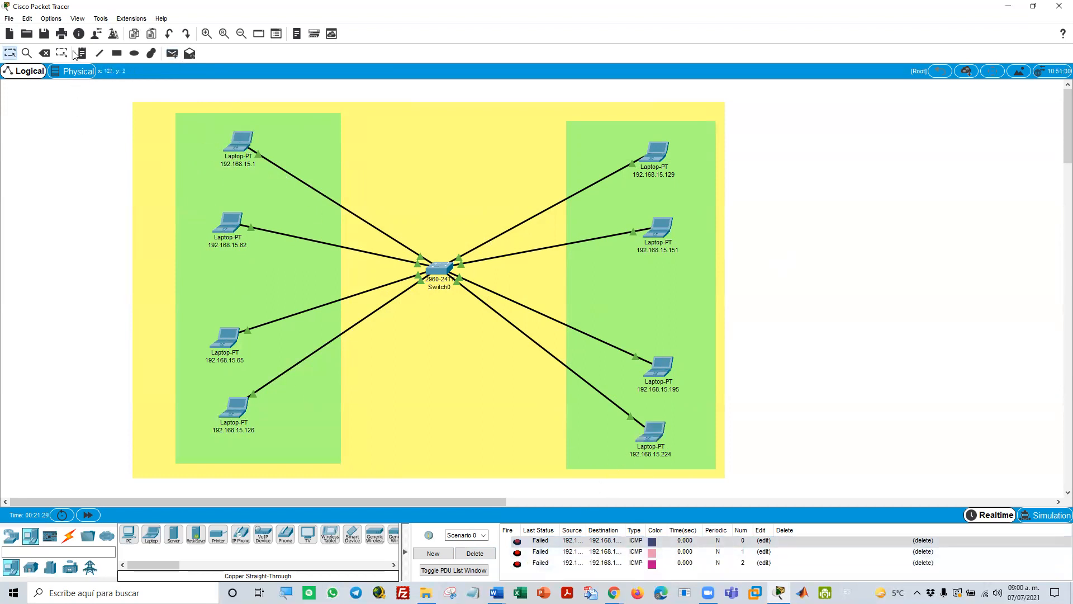
click(172, 54)
click(225, 342)
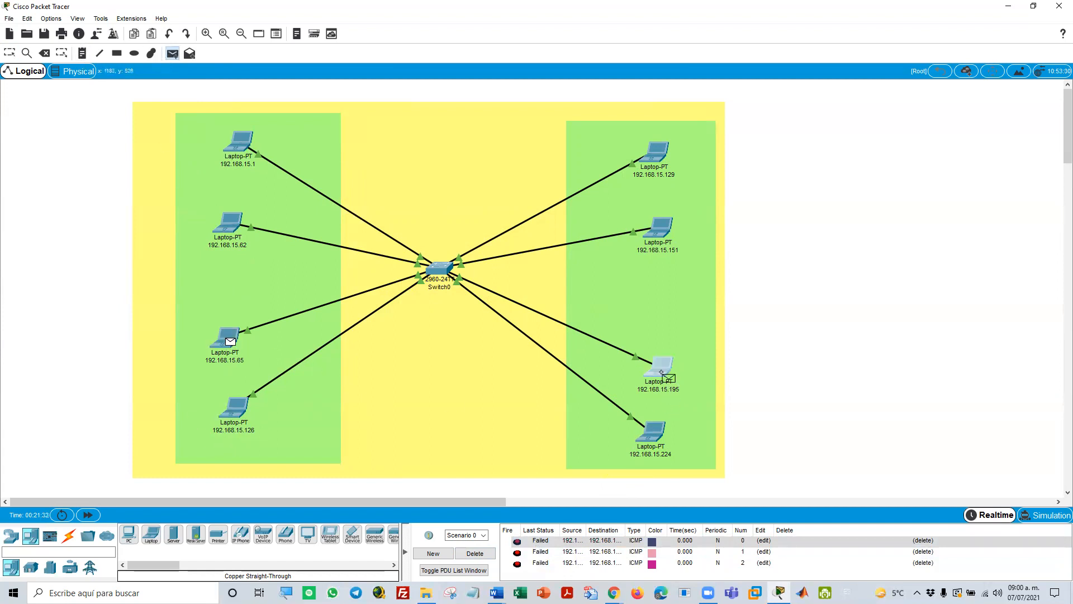
click(660, 367)
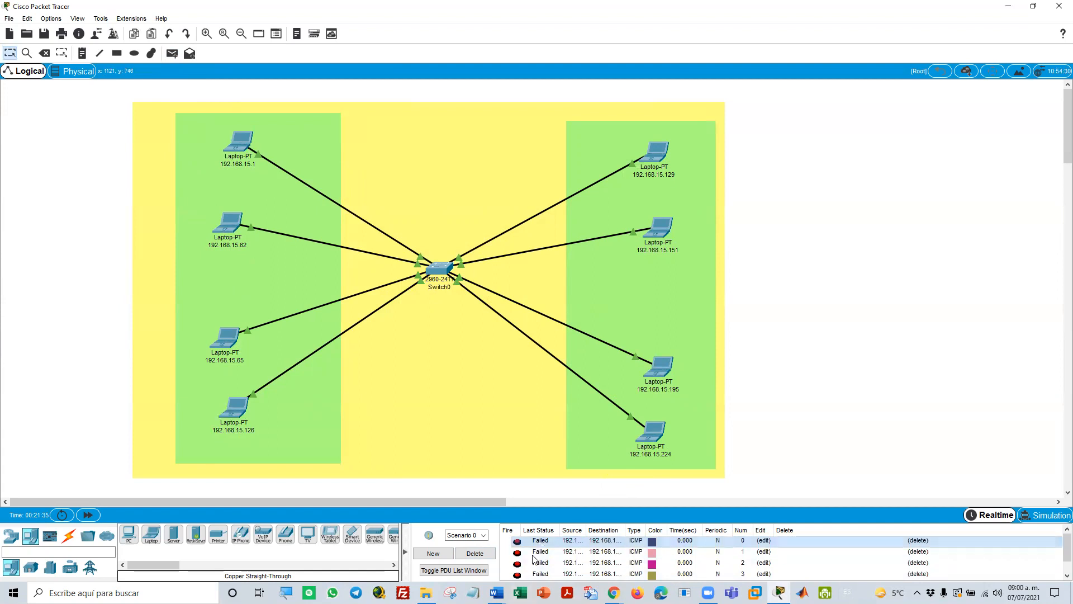
click(475, 554)
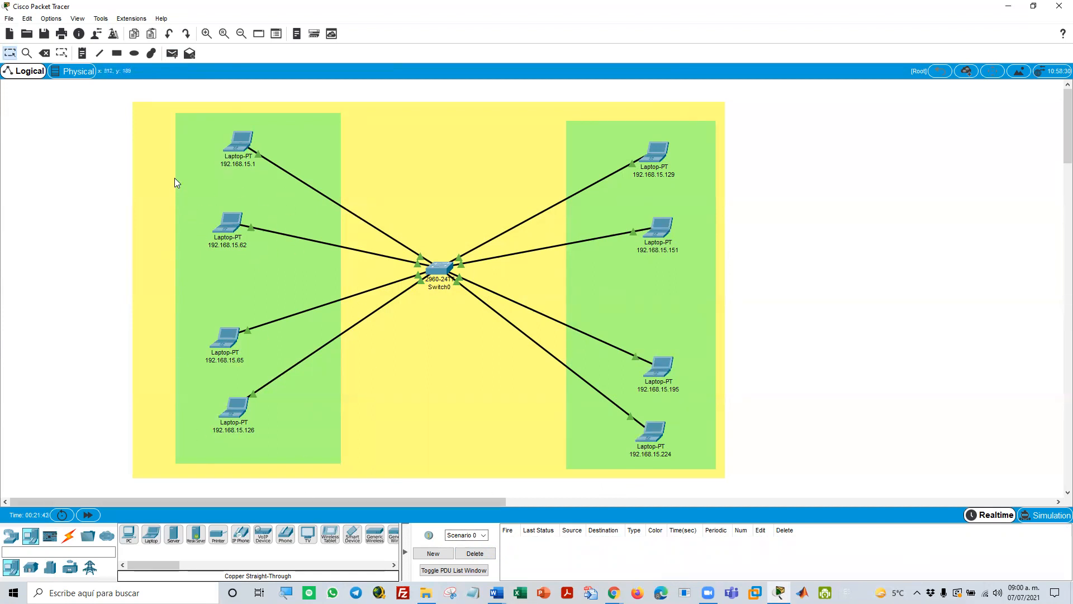
Set both the outline and the fill color of the rectangle drawing tool to light cyan #aaffff
click(117, 54)
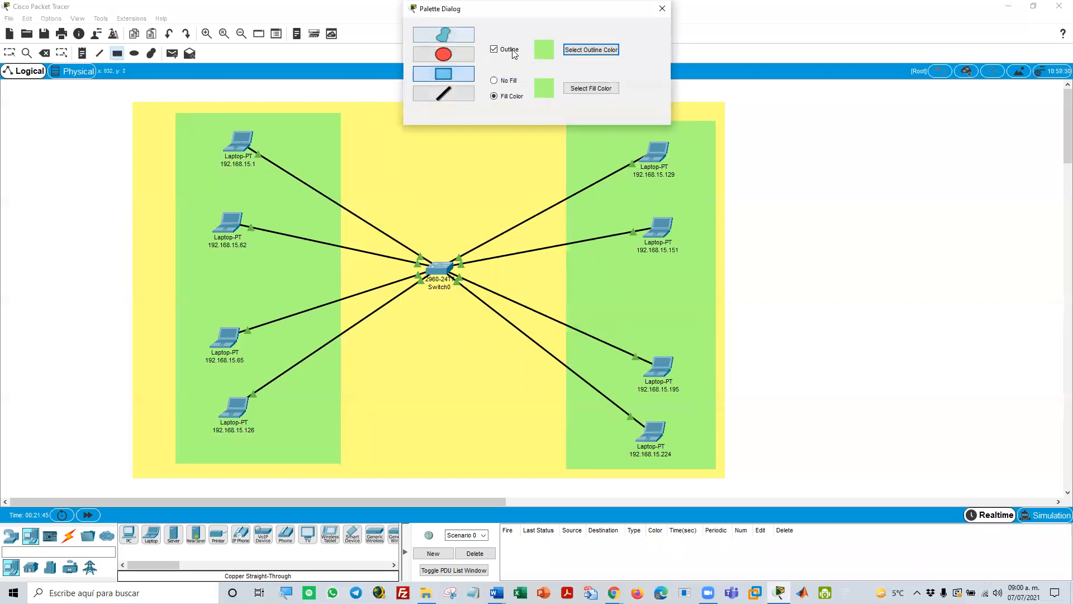
click(583, 54)
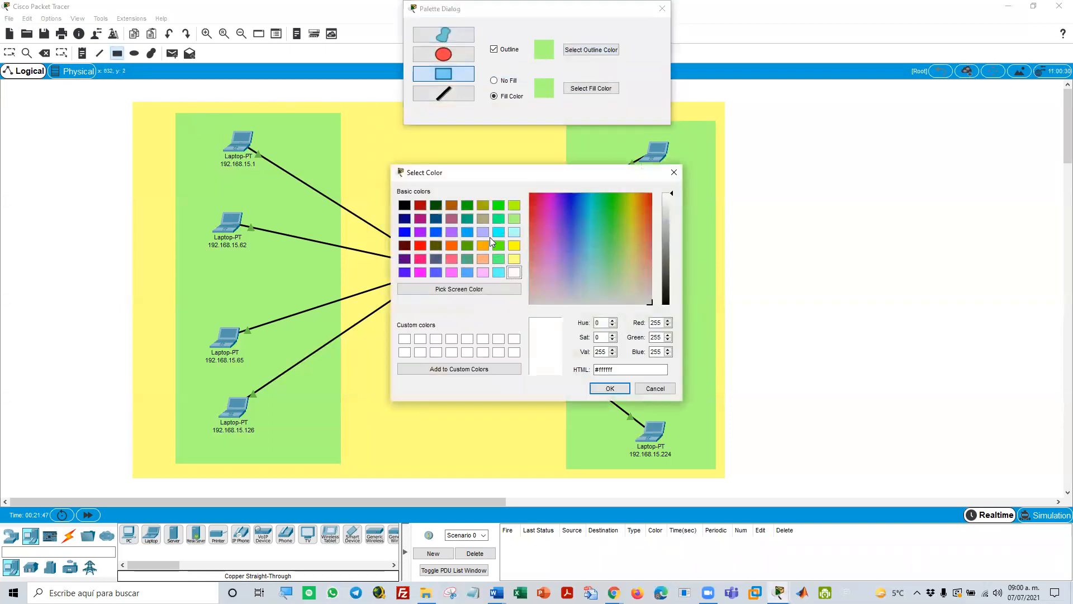
click(514, 232)
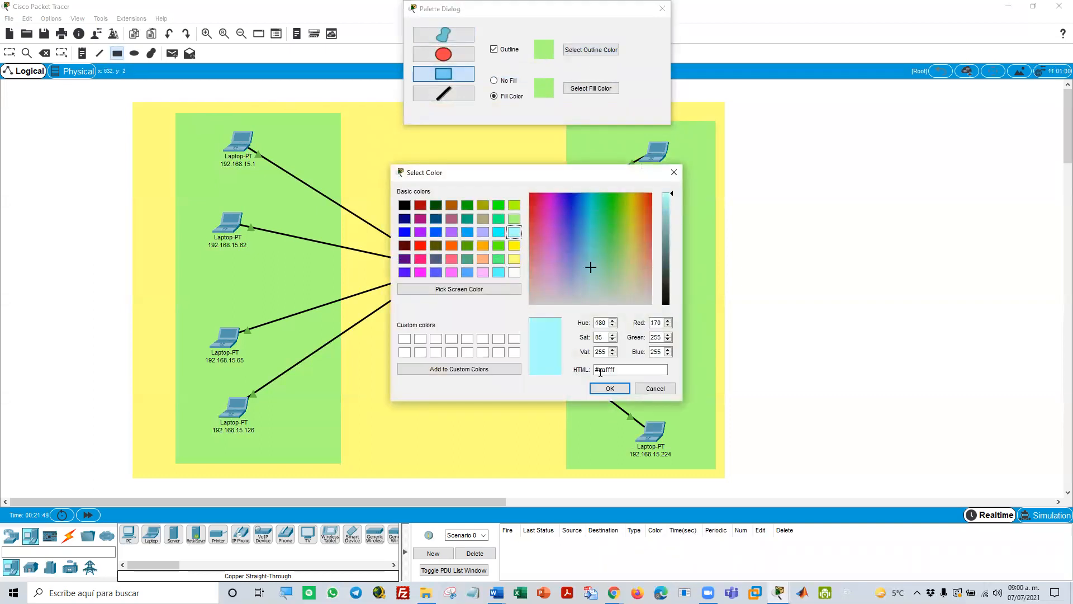
click(610, 388)
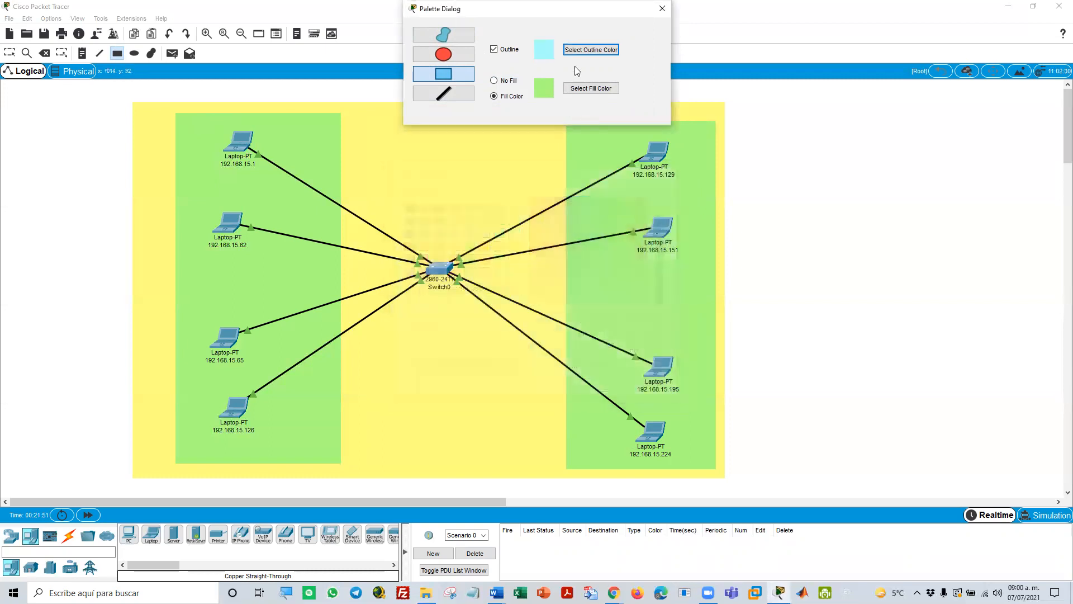
click(585, 89)
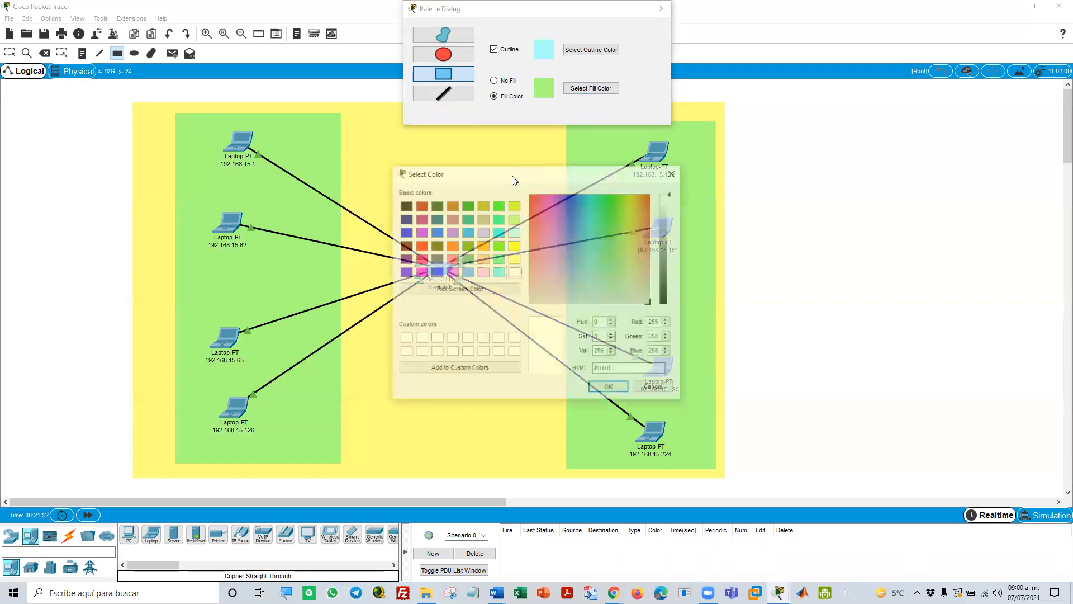
click(515, 232)
click(605, 387)
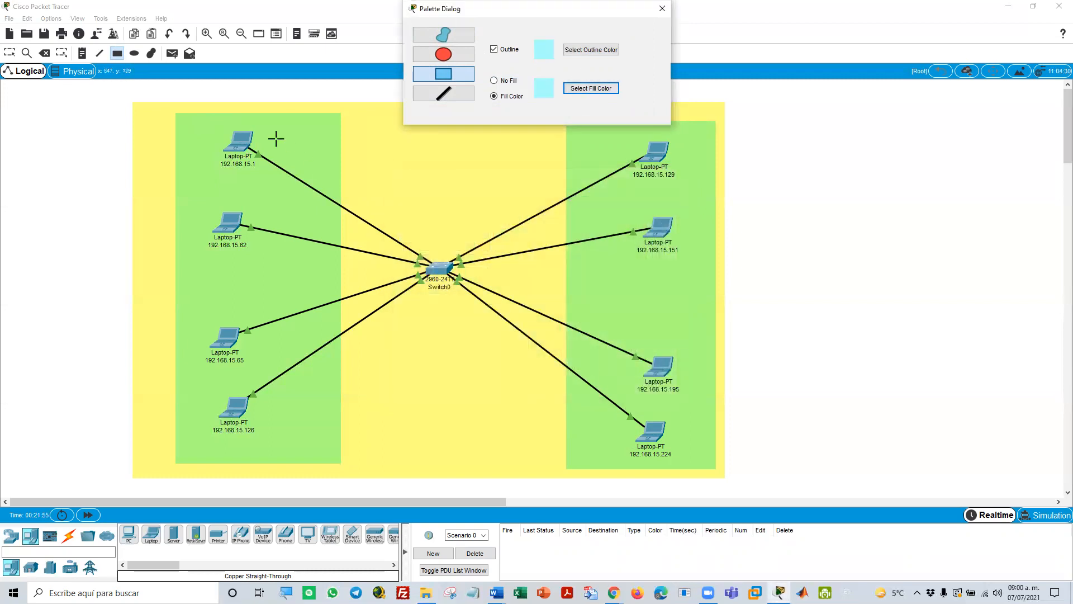
Draw one light cyan rectangle around laptops 192.168.15.1 and 192.168.15.62 and another around 192.168.15.65 and 192.168.15.126
mouse_move(193, 123)
mouse_down()
mouse_move(208, 155)
mouse_move(320, 264)
mouse_up()
drag(192, 309, 320, 450)
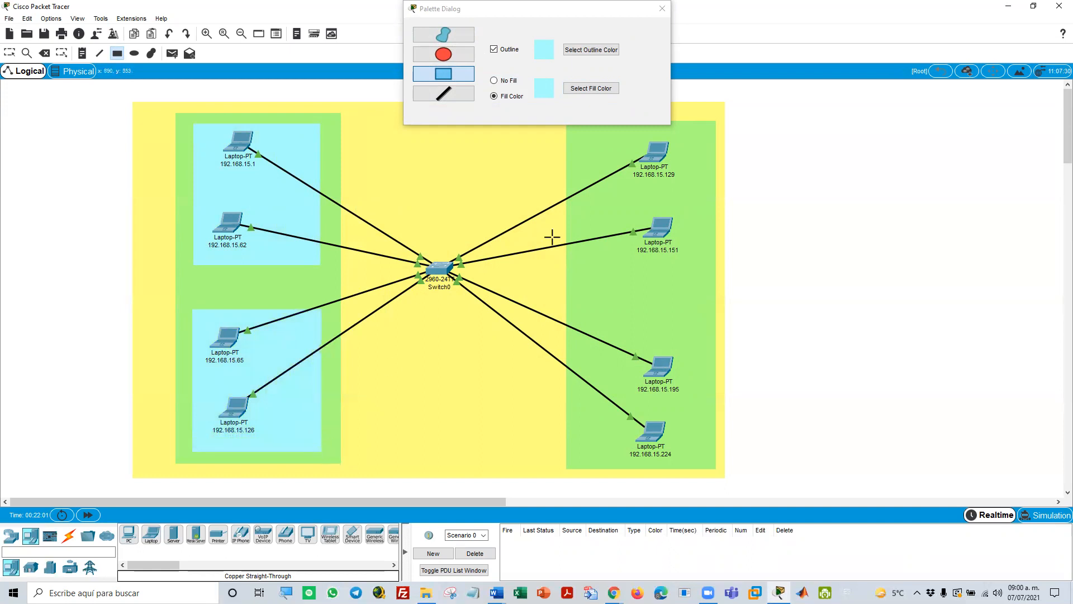
Draw one light cyan rectangle around laptops 192.168.15.129 and 192.168.15.151 and another around 192.168.15.195 and 192.168.15.224
drag(704, 270, 656, 174)
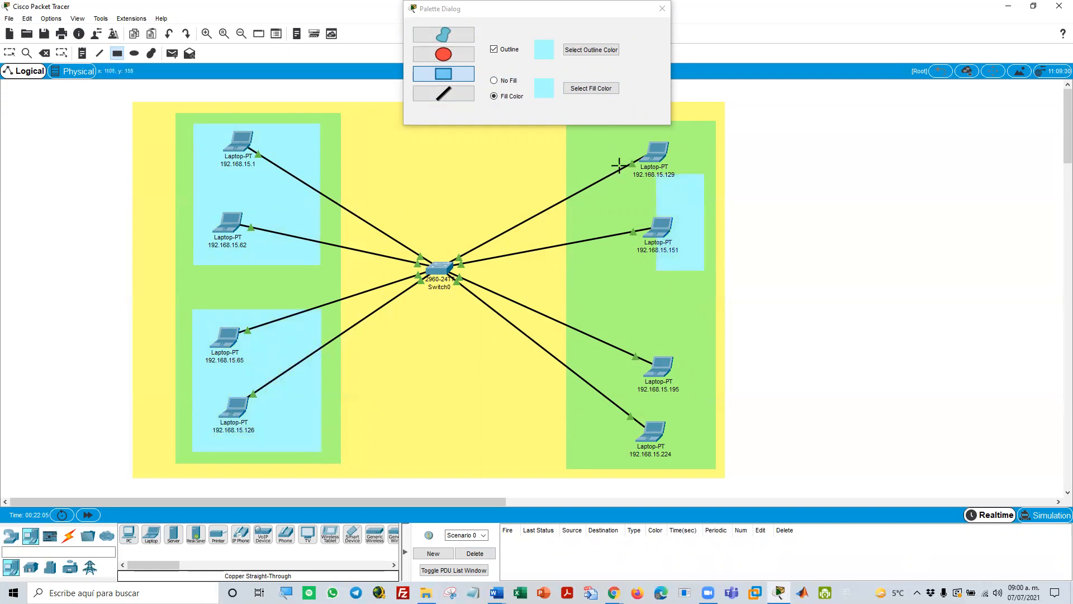
key(ctrl+z)
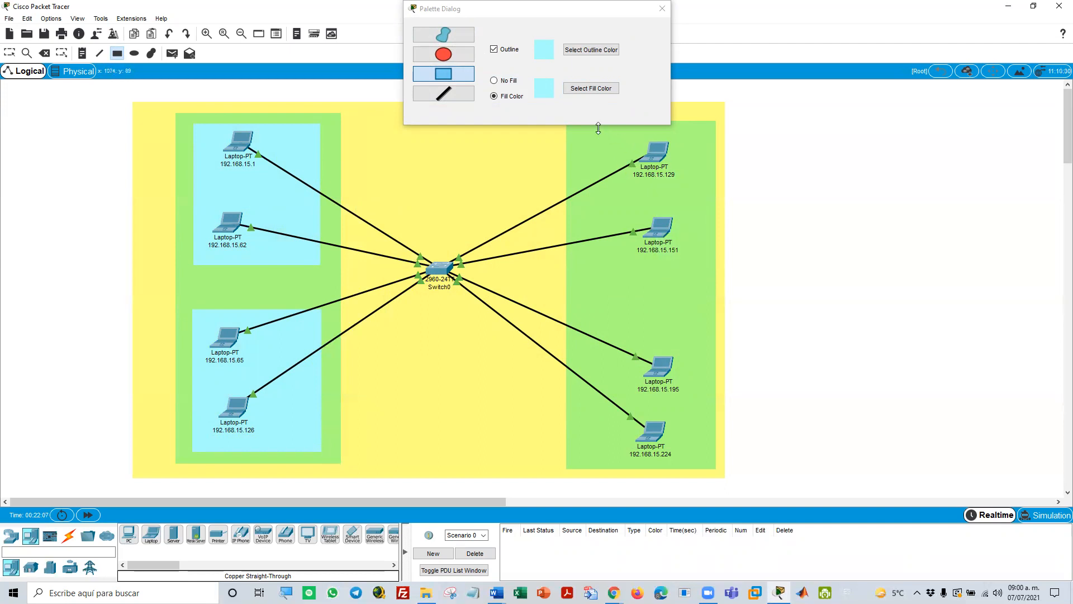
drag(600, 133, 707, 269)
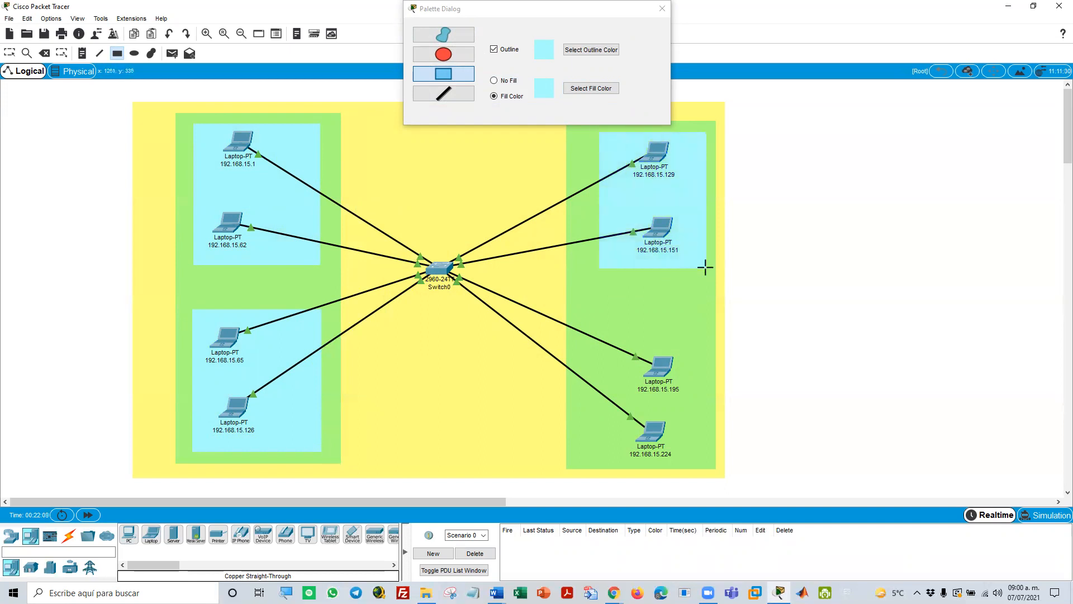
drag(698, 342, 645, 415)
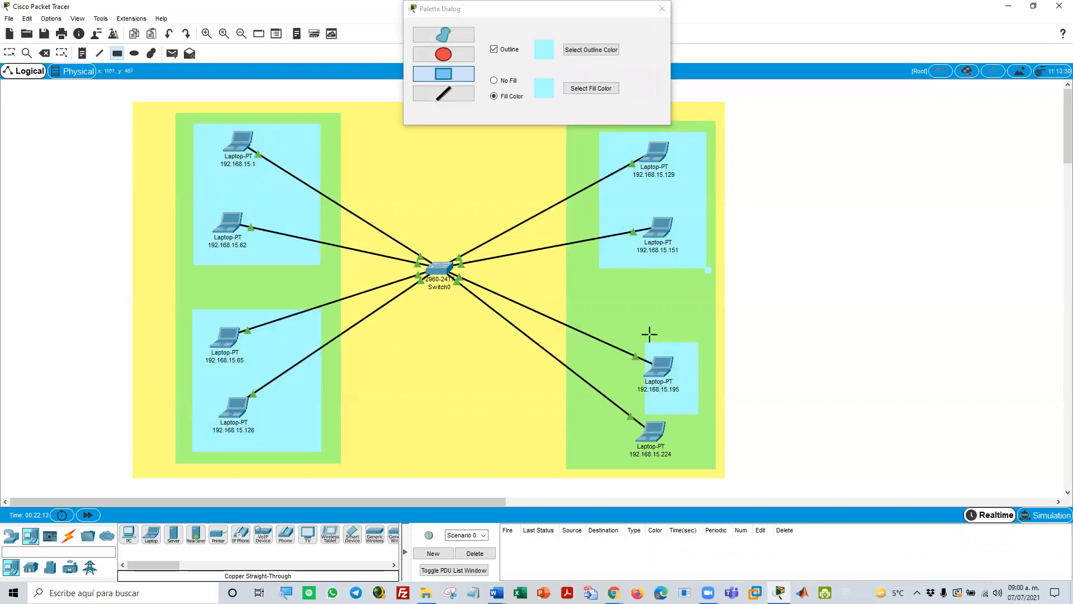
key(ctrl+z)
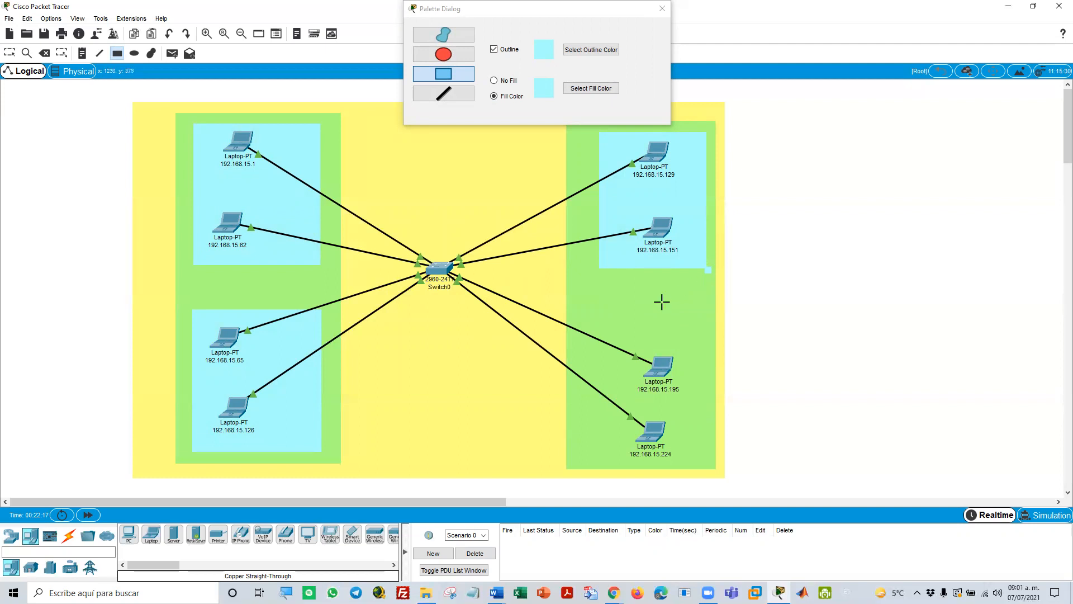
drag(592, 324, 709, 461)
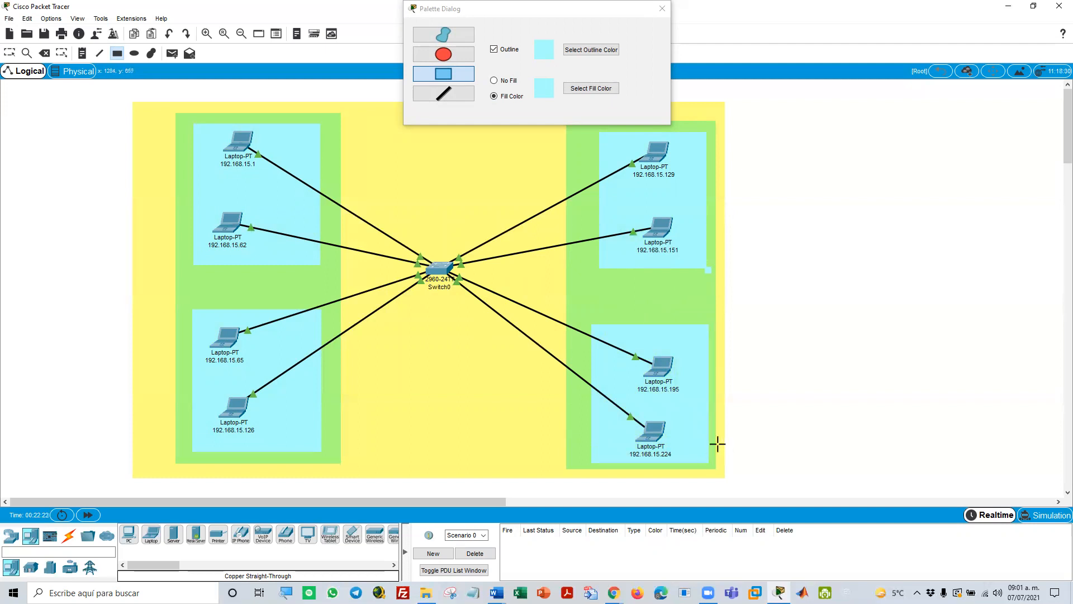
key(Escape)
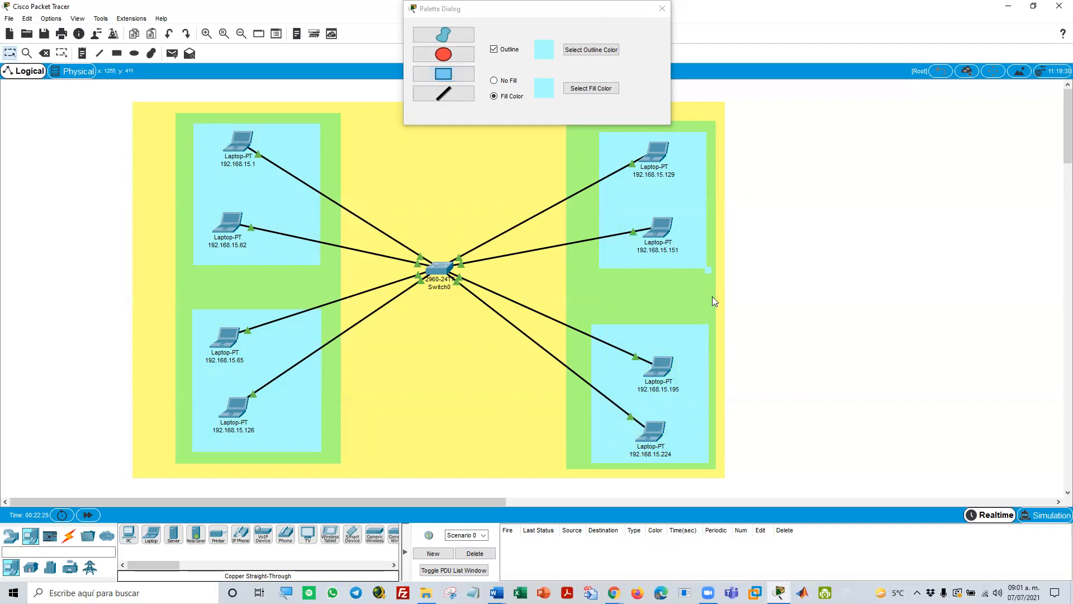
Remove the stray cyan mark at the lower corner of the rectangle around laptops 192.168.15.129 and 192.168.15.151
click(704, 273)
click(708, 270)
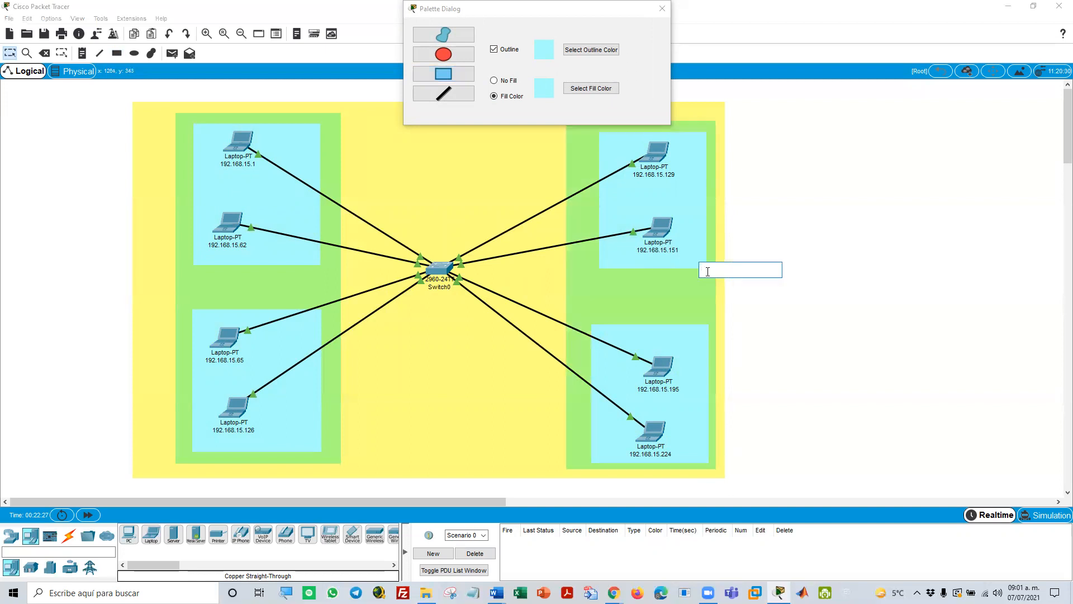
click(742, 292)
drag(758, 248, 753, 278)
click(709, 269)
click(713, 280)
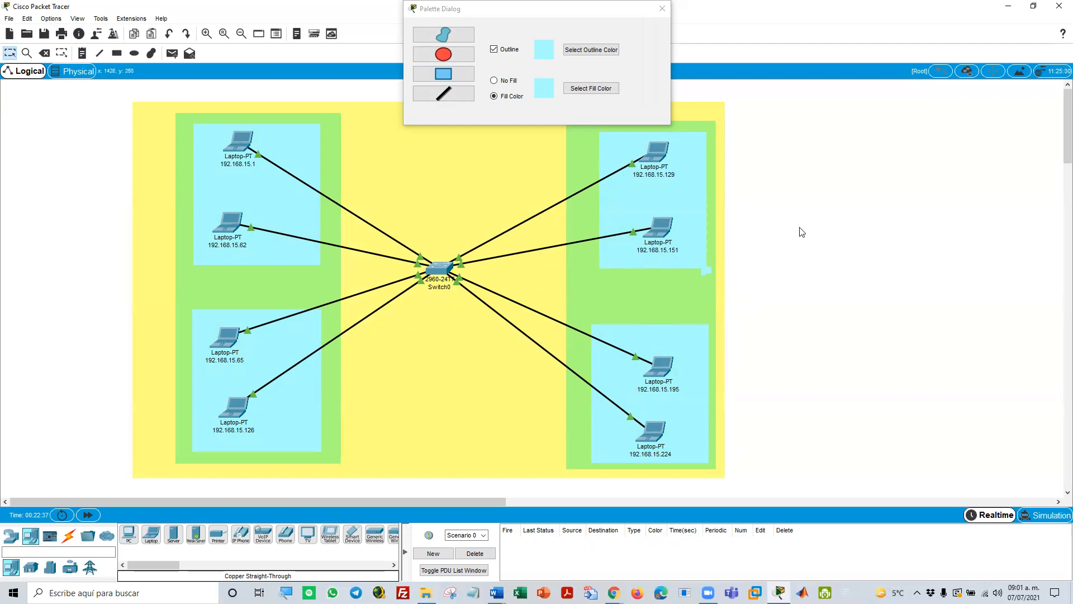
key(Delete)
key(Escape)
click(434, 371)
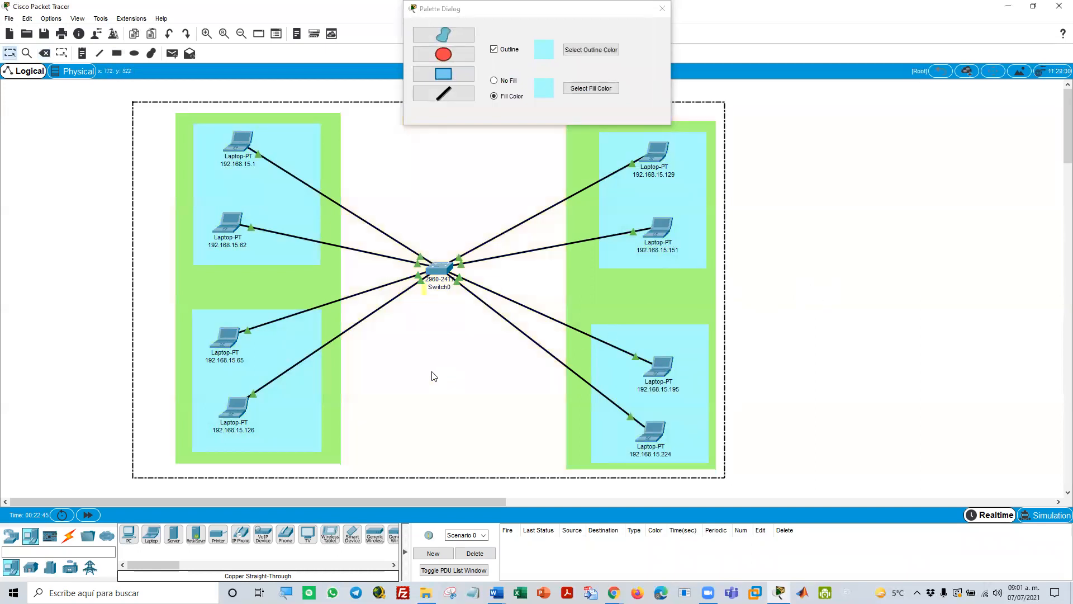
click(887, 314)
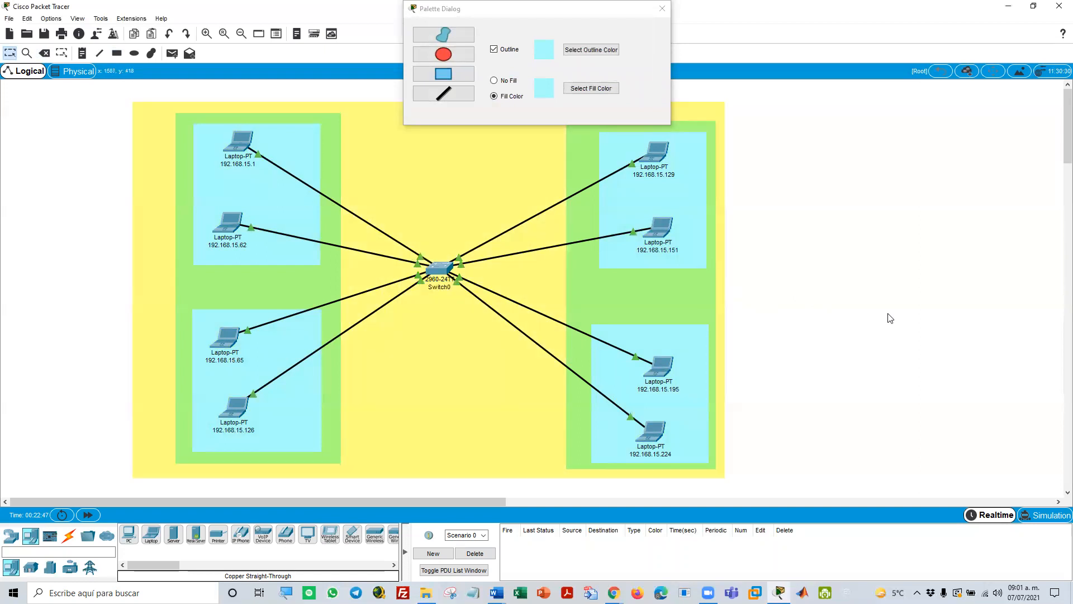
Place a text note in the yellow area below the switch and start its text with 255.25
click(83, 53)
click(422, 386)
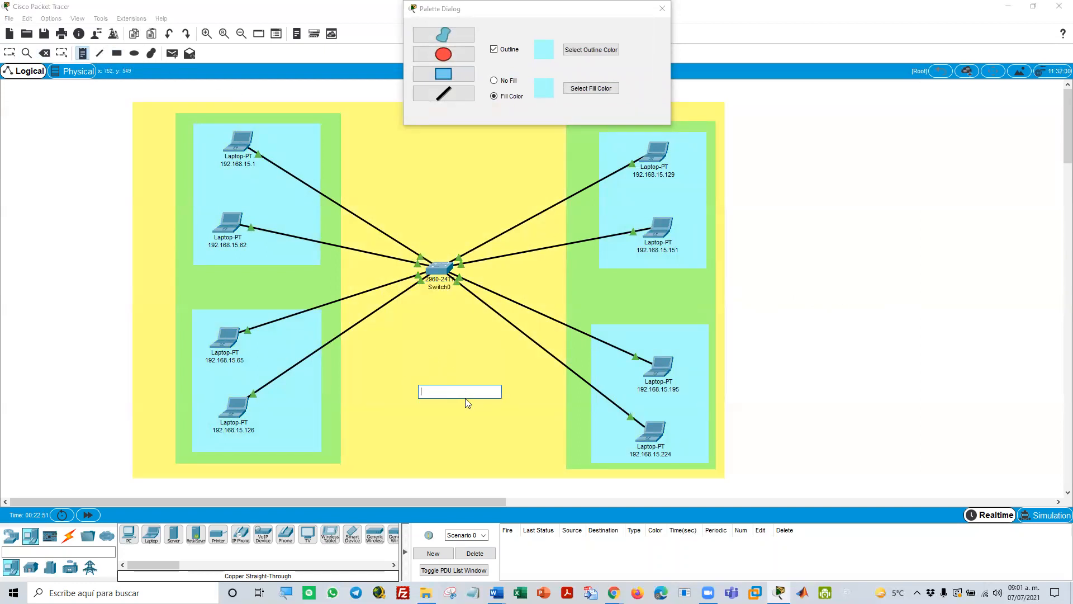
text(255.255.255.0)
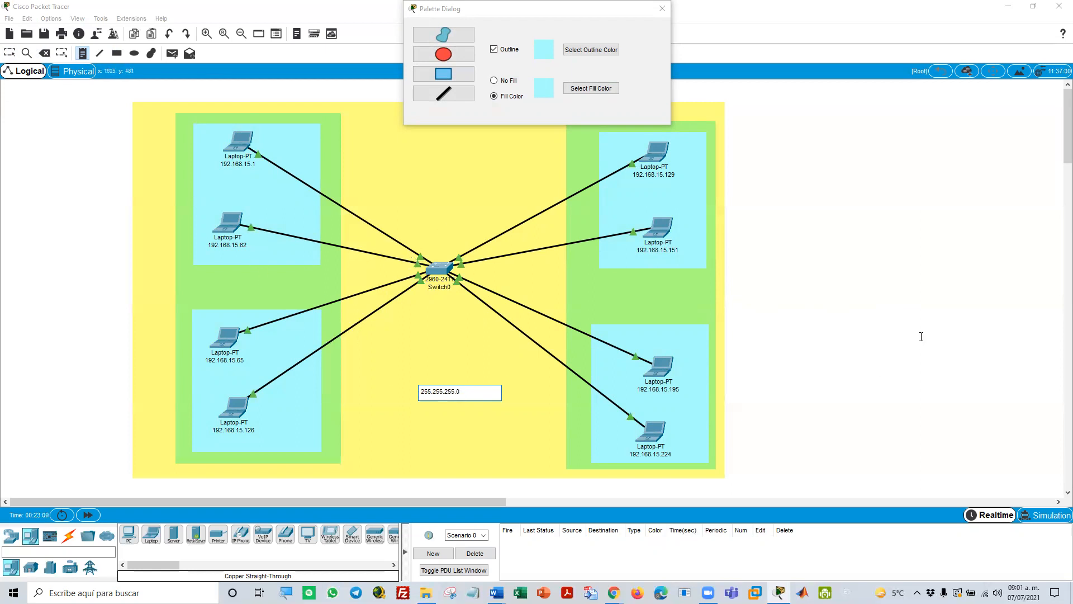
Add a 255.255.255.128 text note in each of the two green rectangles, between their light cyan areas
click(224, 286)
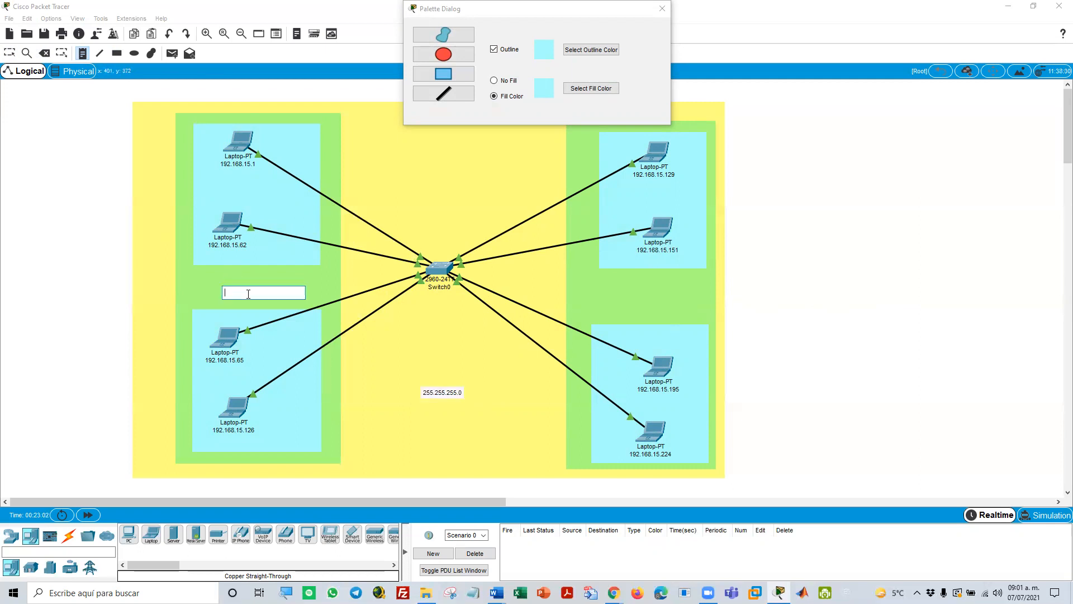
text(2)
text(55.255.255.128)
key(ctrl+a)
key(ctrl+c)
click(620, 287)
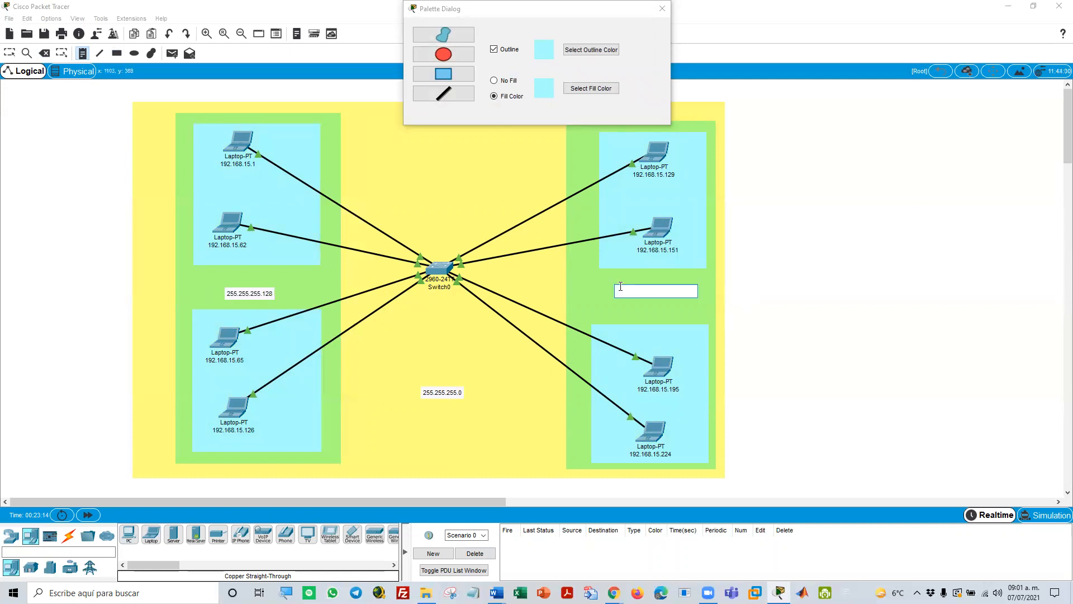
key(ctrl+v)
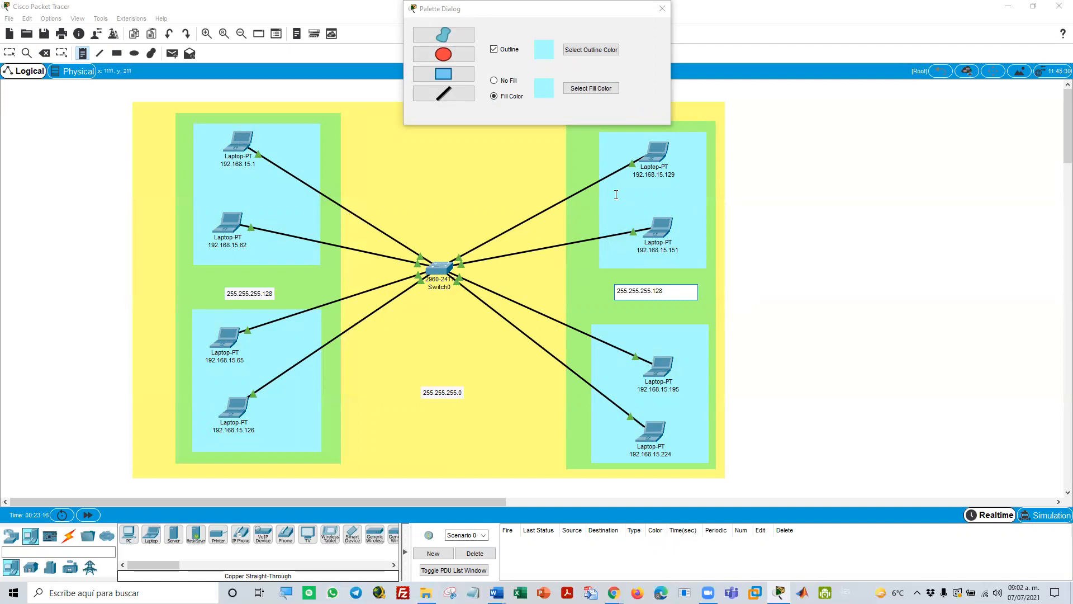
Add 255.255.255.192 text notes between laptops 192.168.15.1 and 192.168.15.62 and between laptops 192.168.15.129 and 192.168.15.151
click(224, 189)
key(ctrl+v)
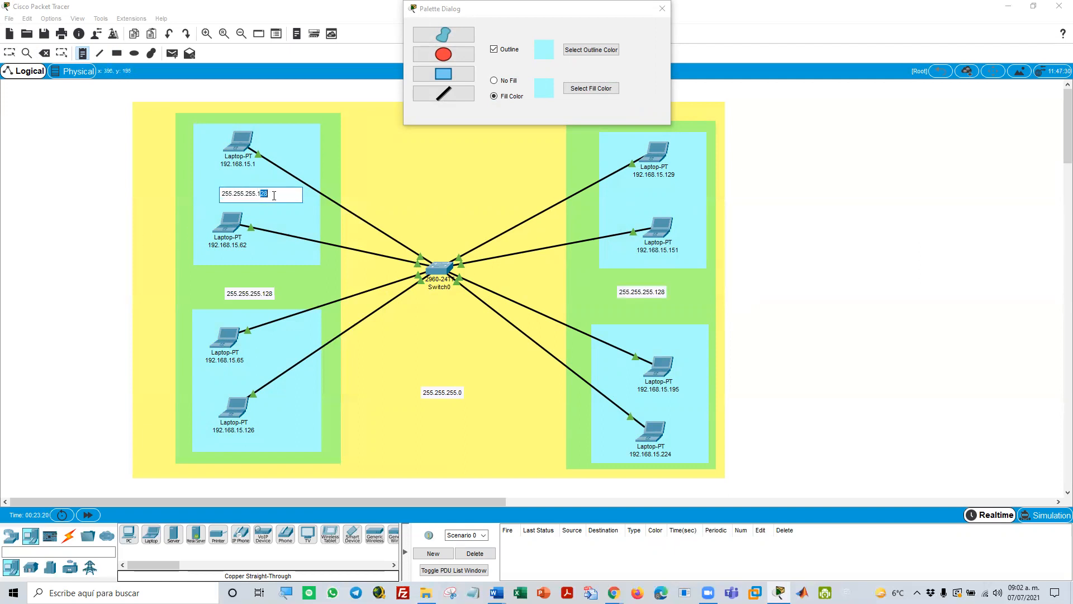
key(ctrl+a)
key(ctrl+c)
click(621, 199)
key(ctrl+v)
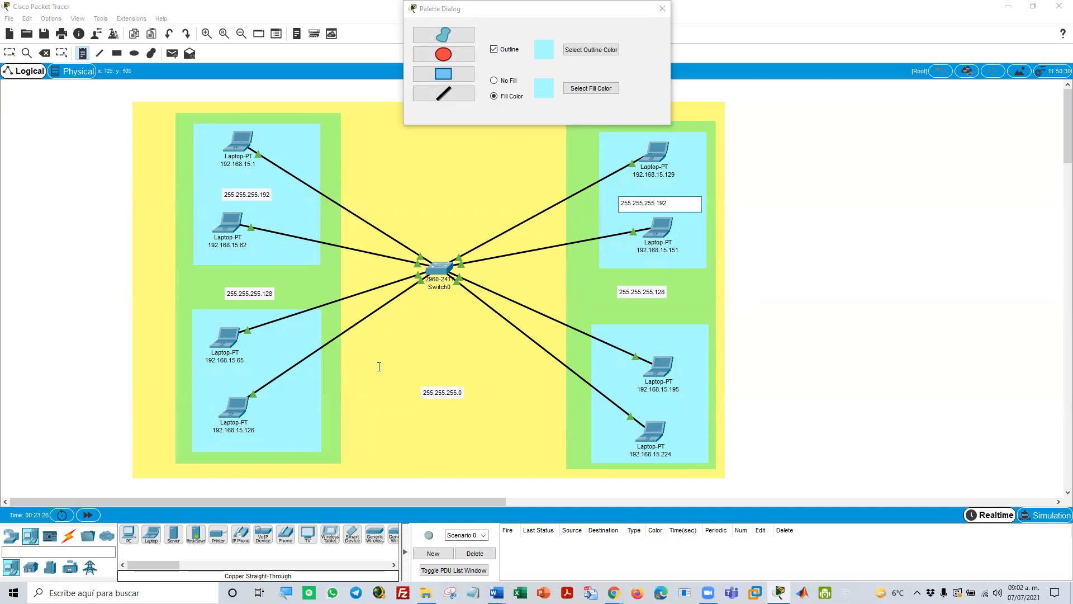
Add 255.255.255.192 text notes between laptops 192.168.15.65 and 192.168.15.126 and between 192.168.15.195 and 192.168.15.224, and close the drawing palette
click(207, 371)
key(ctrl+v)
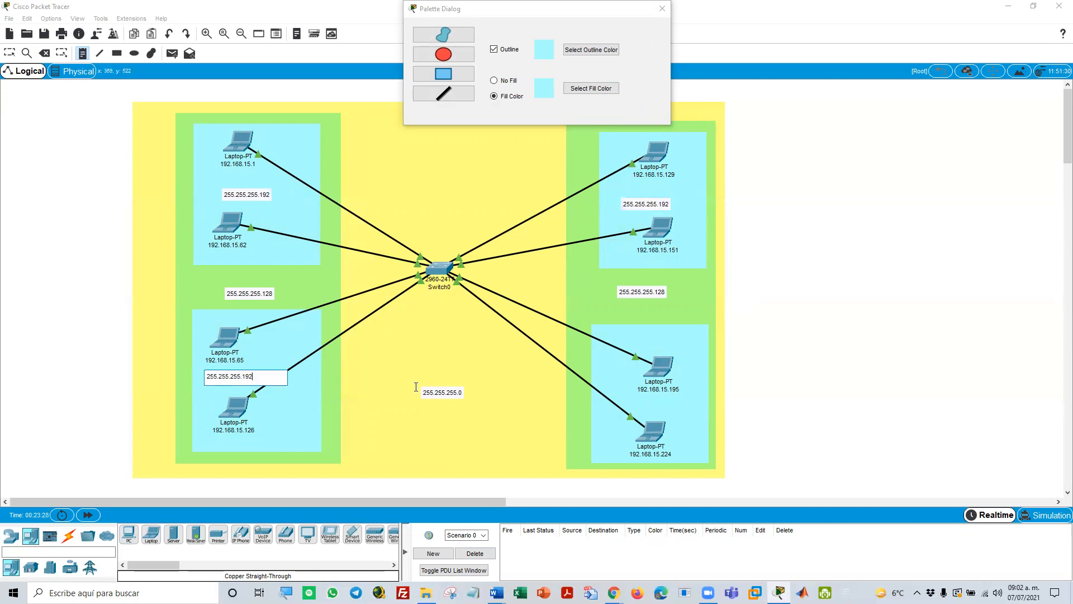
click(641, 403)
key(ctrl+v)
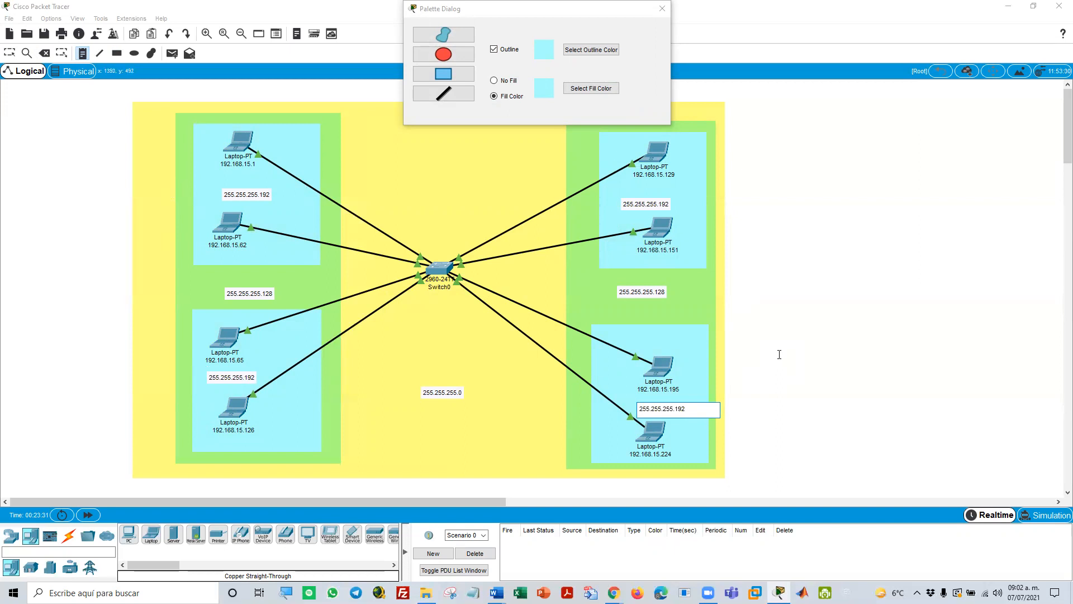
key(Escape)
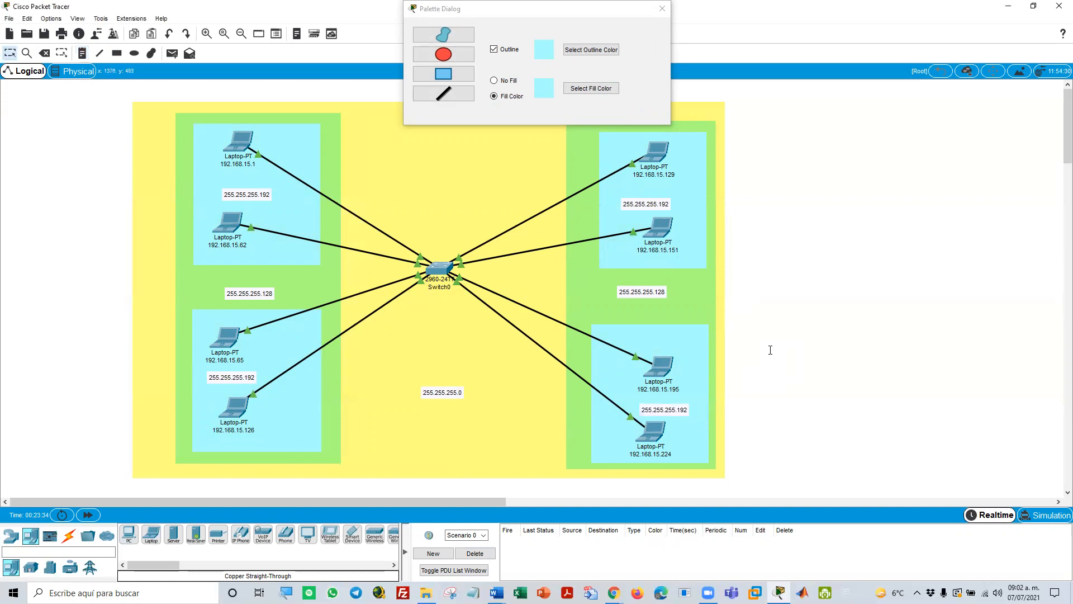
click(661, 9)
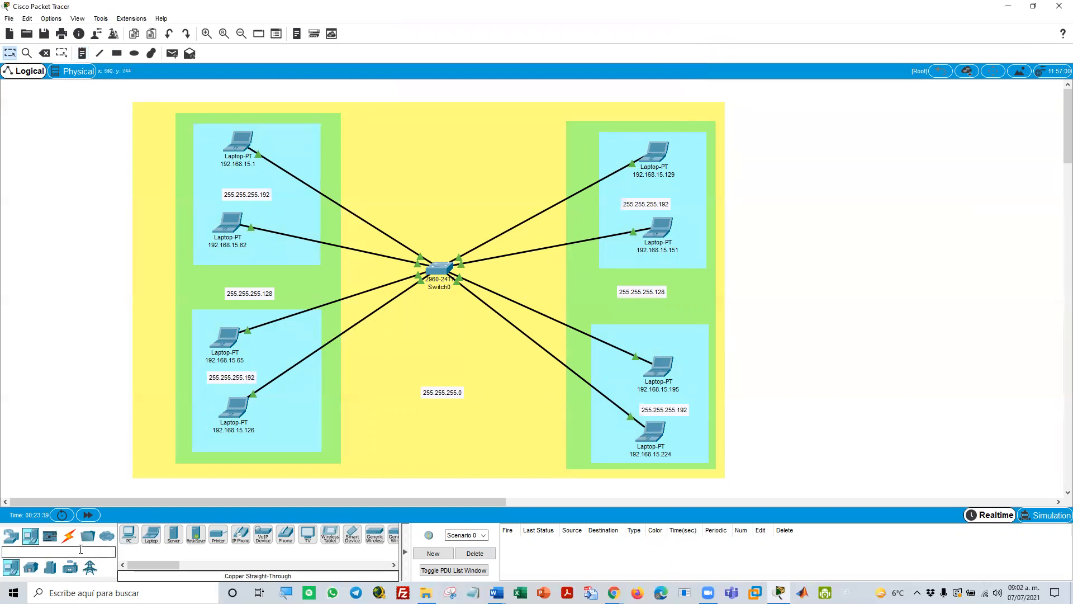
Switch to the Snipping Tool and capture the whole yellow network diagram as a new snip
click(450, 592)
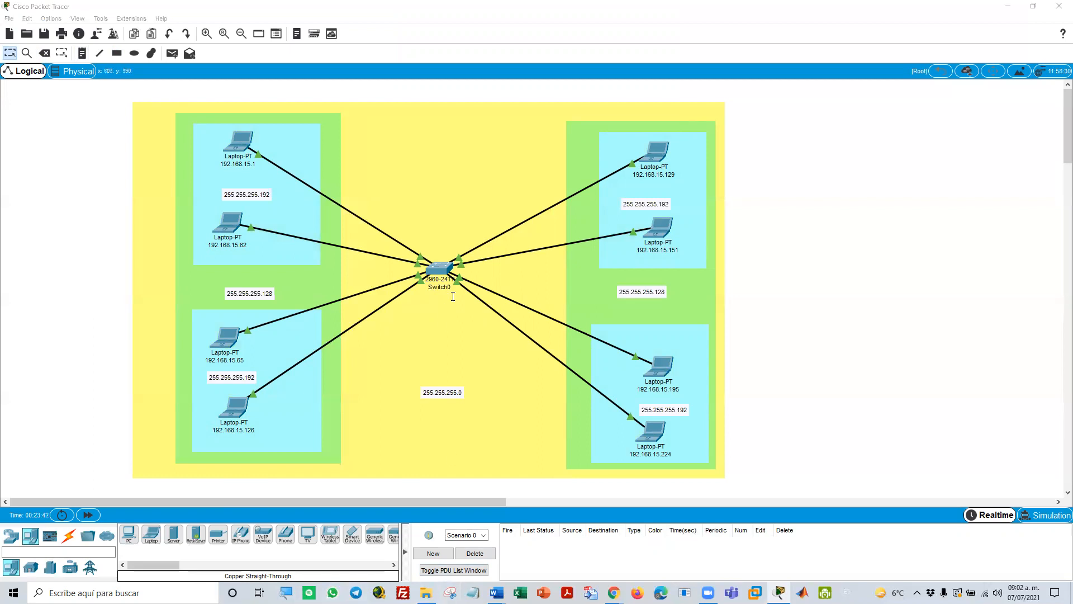
click(547, 64)
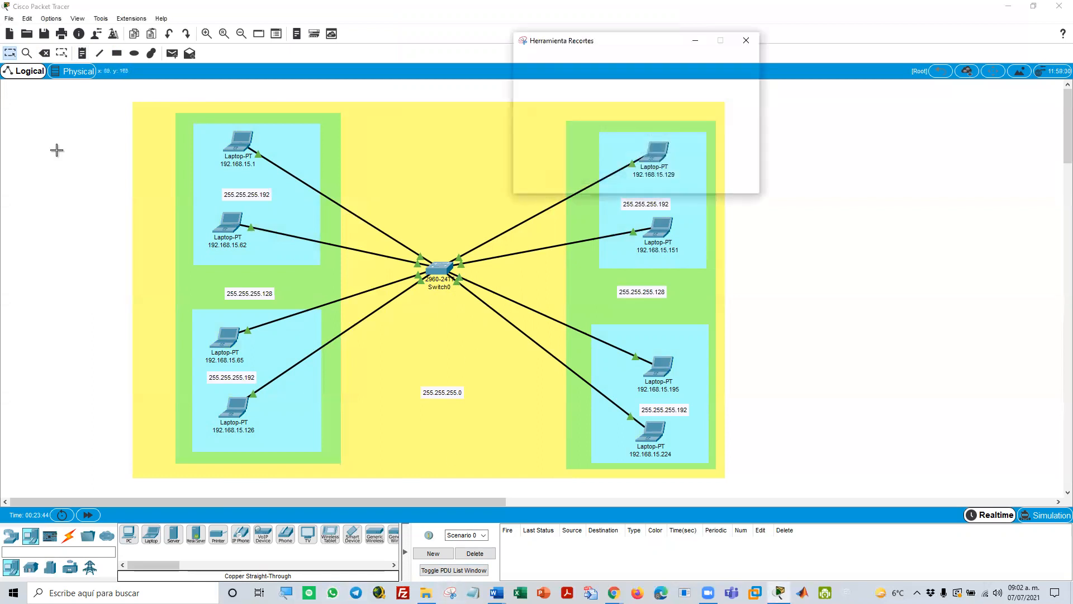
drag(132, 101, 725, 476)
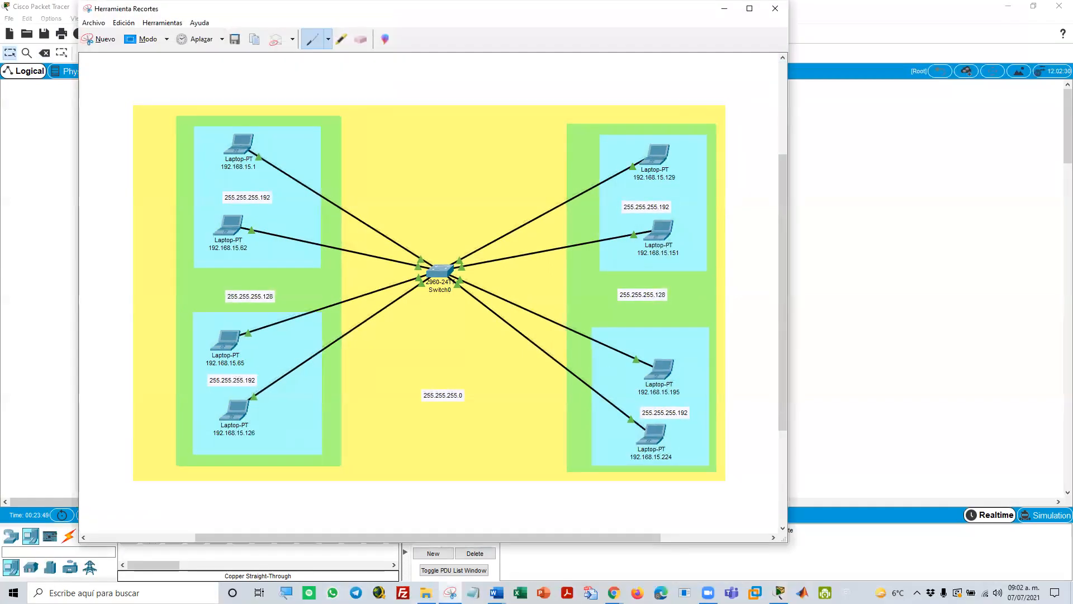
Switch to the Word document SUBNETING Y SUPERNETIN1.docx and paste the captured network diagram below the last existing diagram
click(460, 569)
scroll(345, 453, down, 5)
drag(1058, 322, 1058, 508)
click(759, 423)
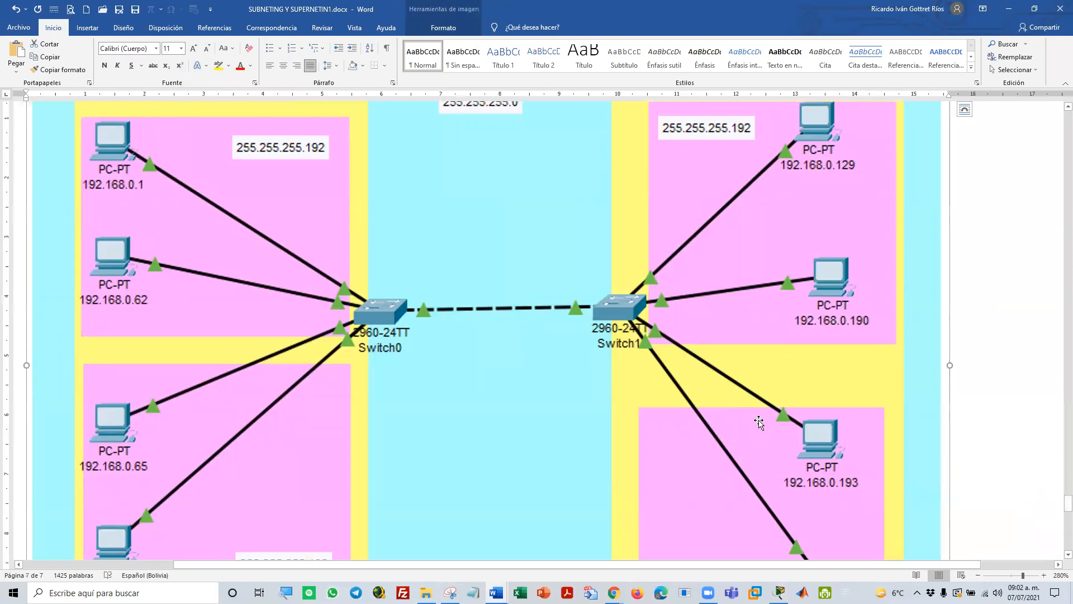
scroll(758, 422, down, 10)
click(758, 420)
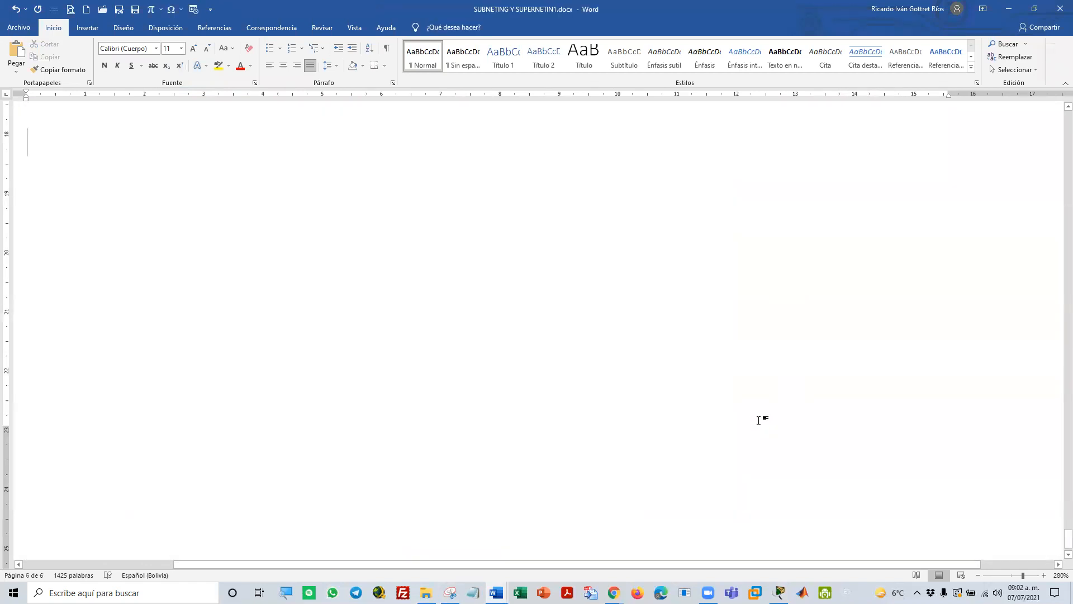
key(ctrl+v)
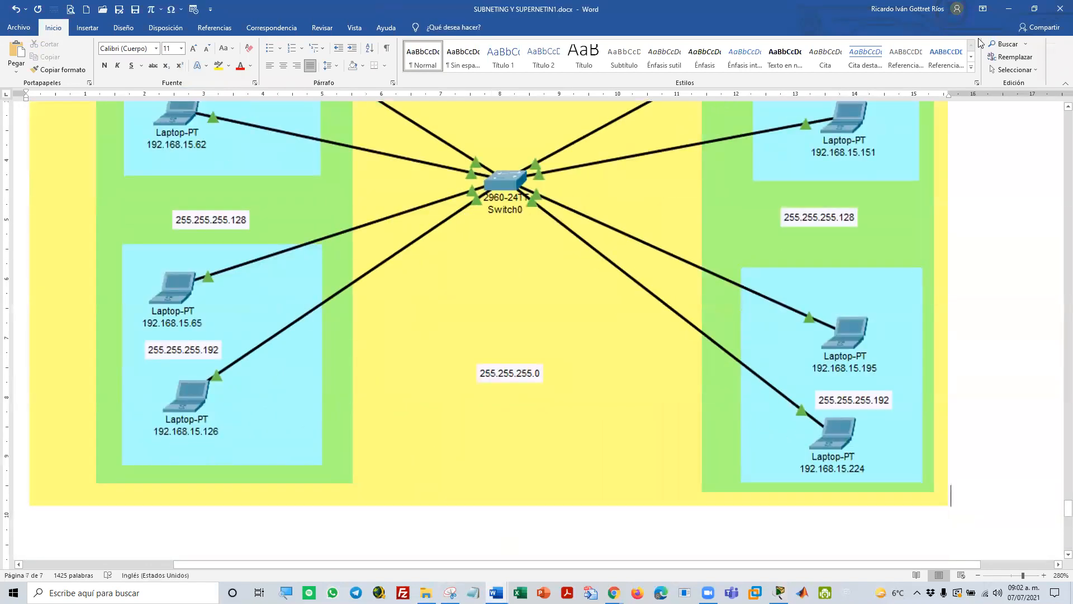